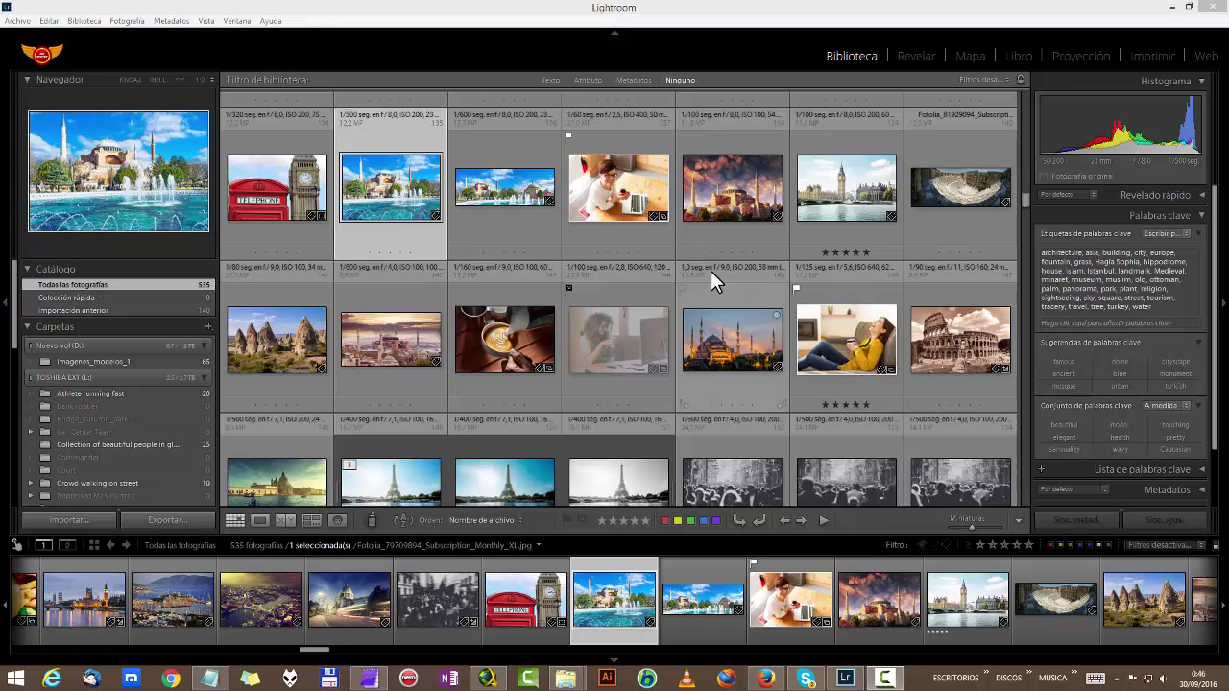
- Switch to the Revelar module and display the panoramic photo Fotolia_79709906_Subscription_Monthly_XXL.jpg
{"action": "left_click", "coordinate": [916, 53]}
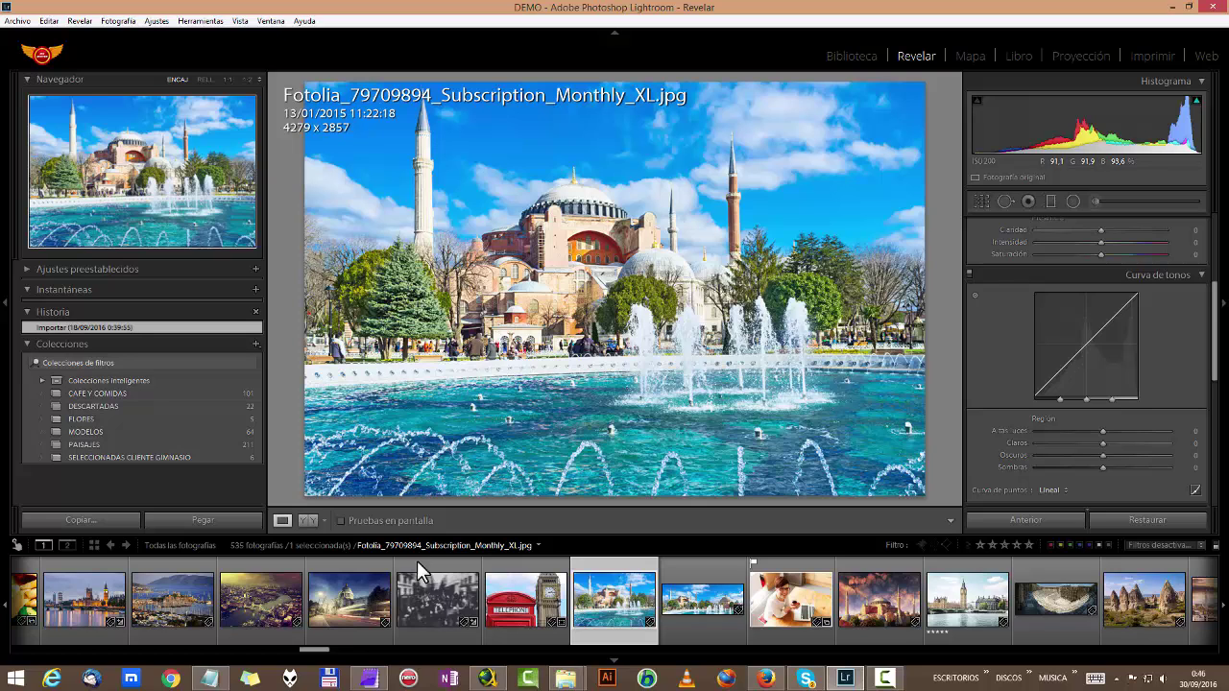
{"action": "left_click", "coordinate": [729, 613]}
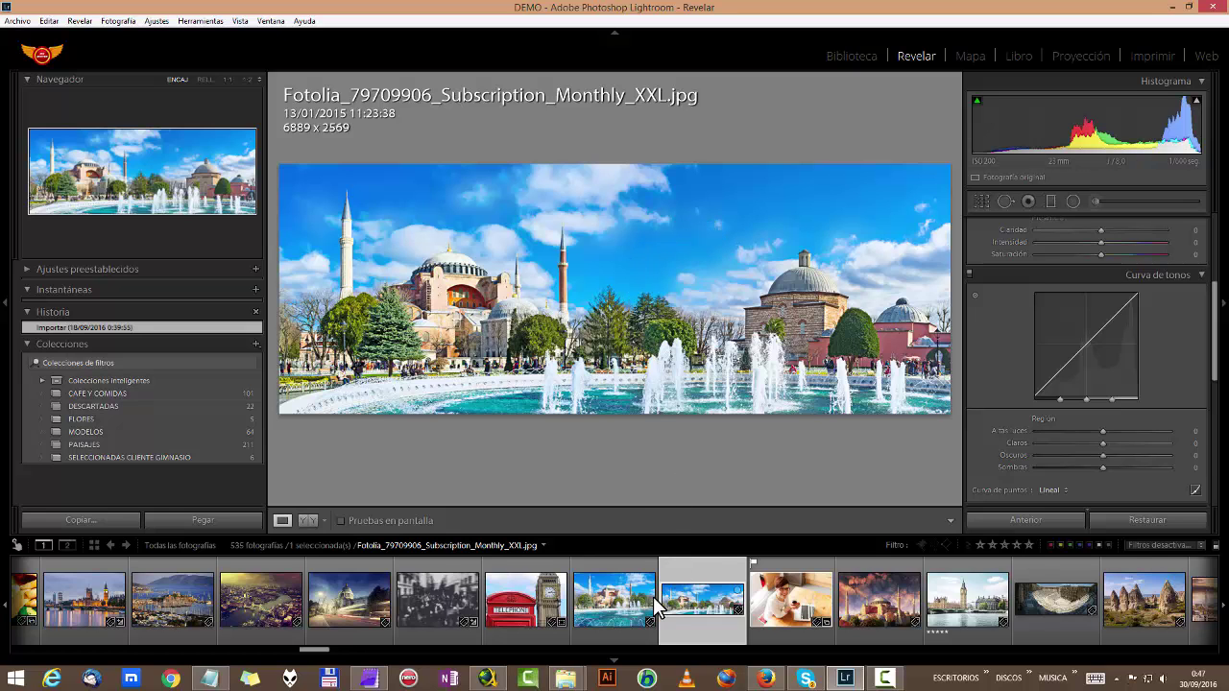
- Find the candy bowls photo 74323875.jpg in Biblioteca and open it in Revelar at the Básicos settings
{"action": "scroll", "coordinate": [622, 569], "scroll_direction": "up", "scroll_amount": 4}
{"action": "scroll", "coordinate": [622, 569], "scroll_direction": "up", "scroll_amount": 4}
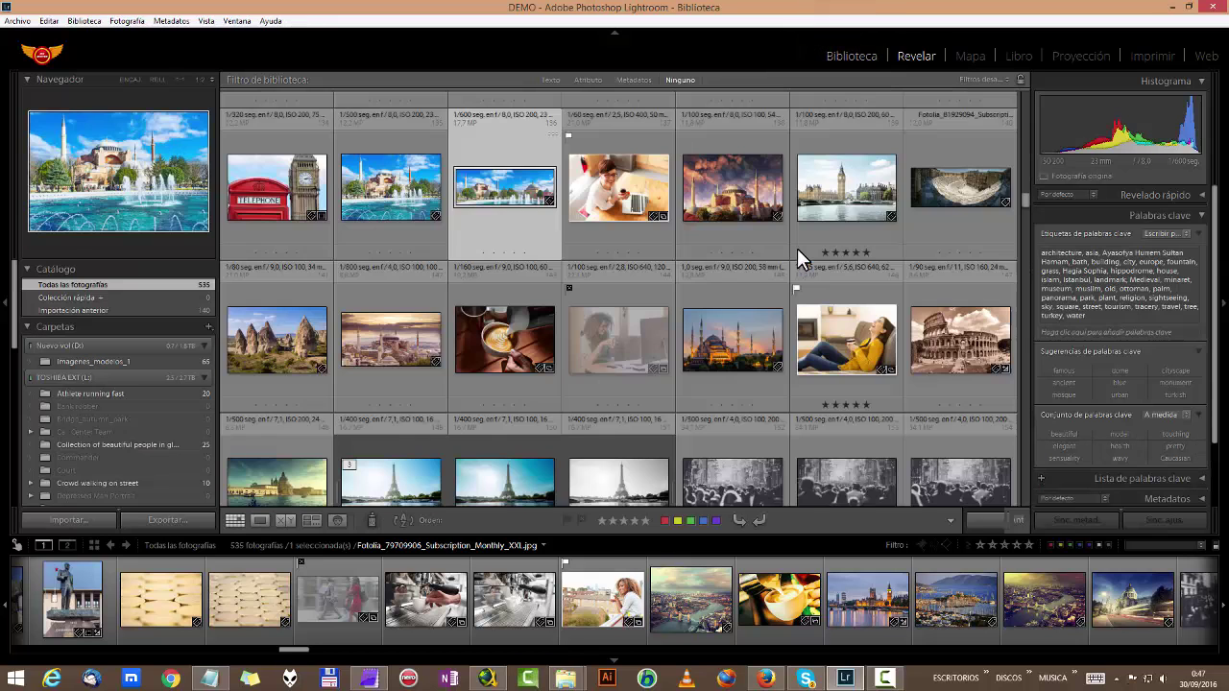
{"action": "scroll", "coordinate": [782, 282], "scroll_direction": "up", "scroll_amount": 5}
{"action": "scroll", "coordinate": [782, 282], "scroll_direction": "up", "scroll_amount": 15}
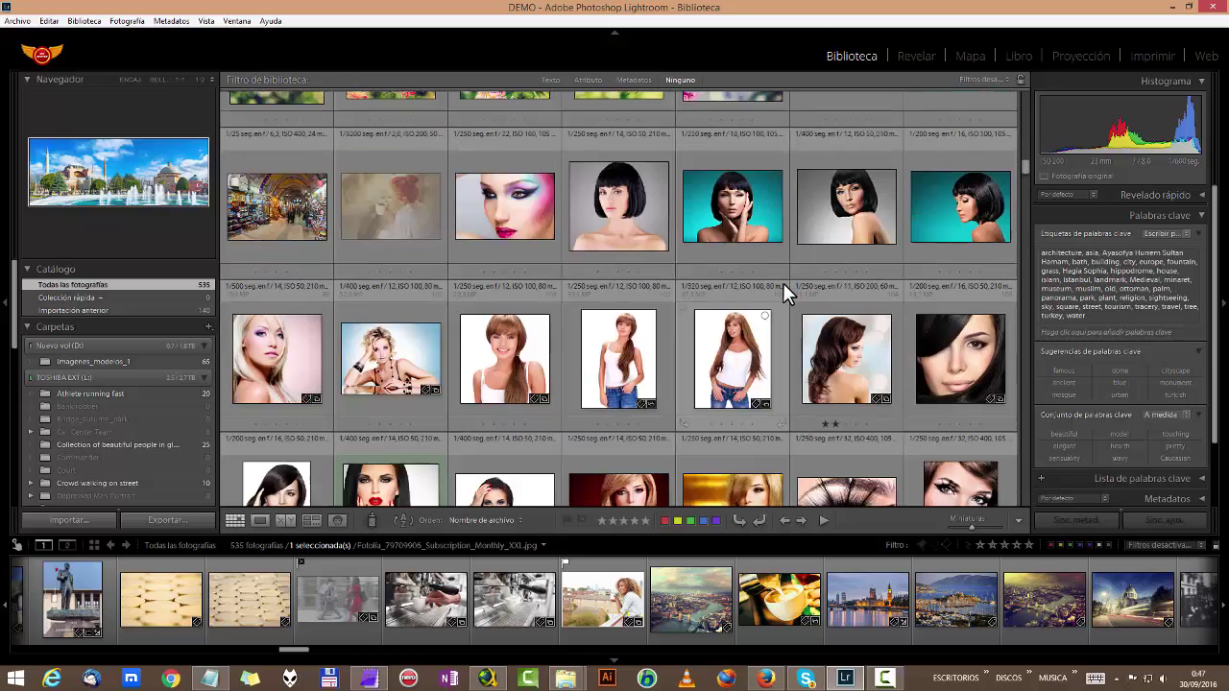
{"action": "scroll", "coordinate": [782, 283], "scroll_direction": "up", "scroll_amount": 10}
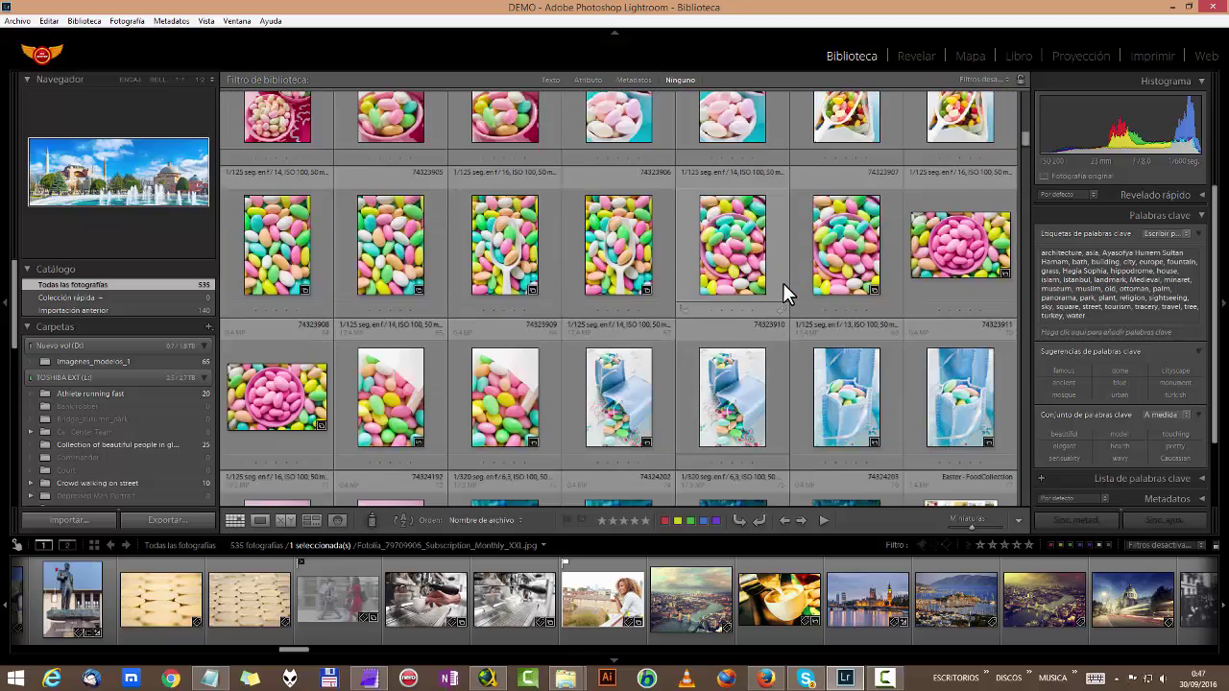
{"action": "scroll", "coordinate": [783, 282], "scroll_direction": "up", "scroll_amount": 8}
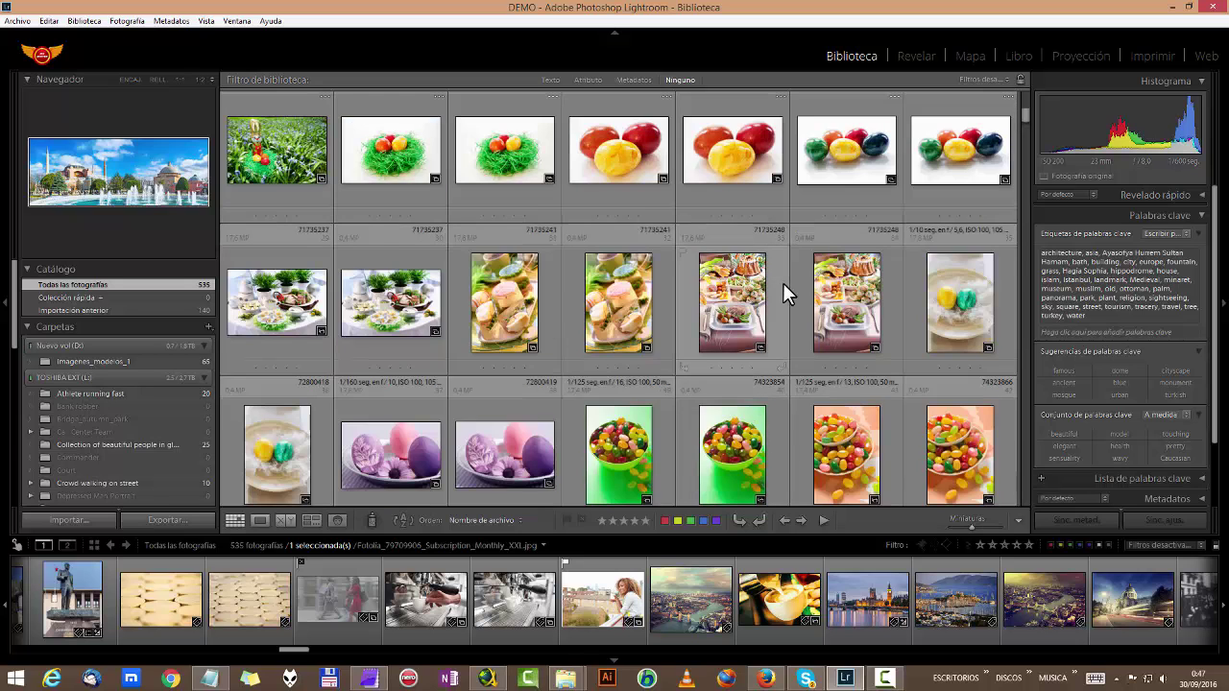
{"action": "scroll", "coordinate": [783, 282], "scroll_direction": "down", "scroll_amount": 3}
{"action": "scroll", "coordinate": [783, 282], "scroll_direction": "down", "scroll_amount": 2}
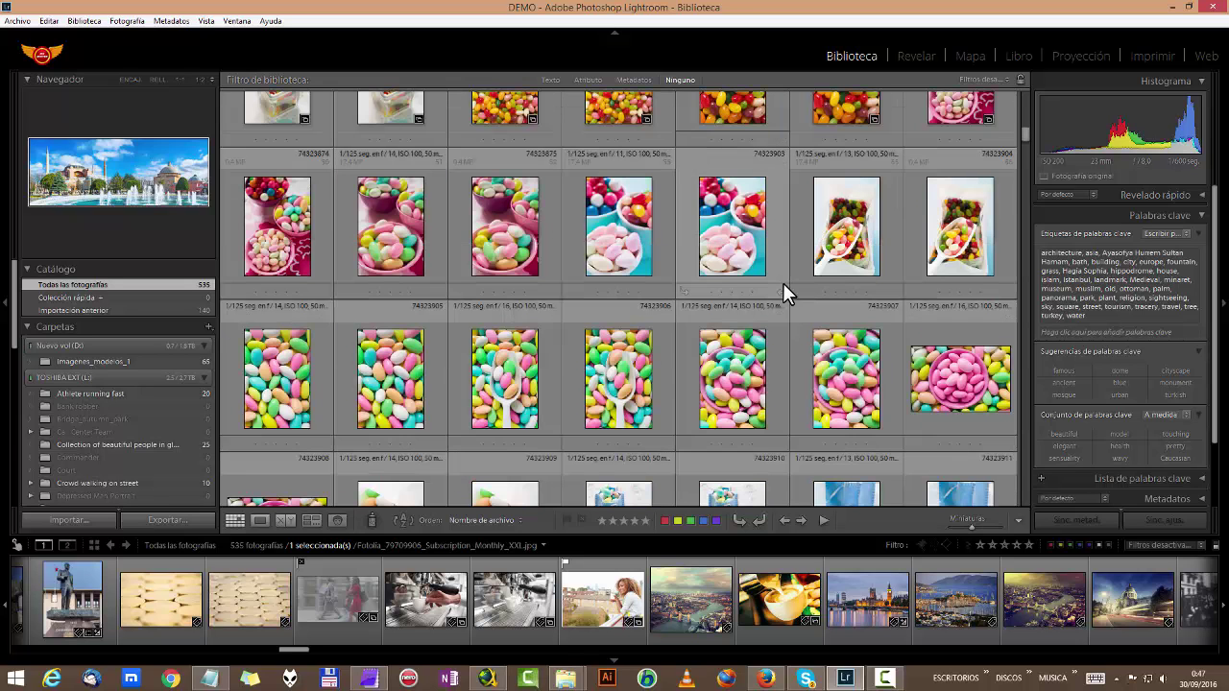
{"action": "double_click", "coordinate": [507, 229]}
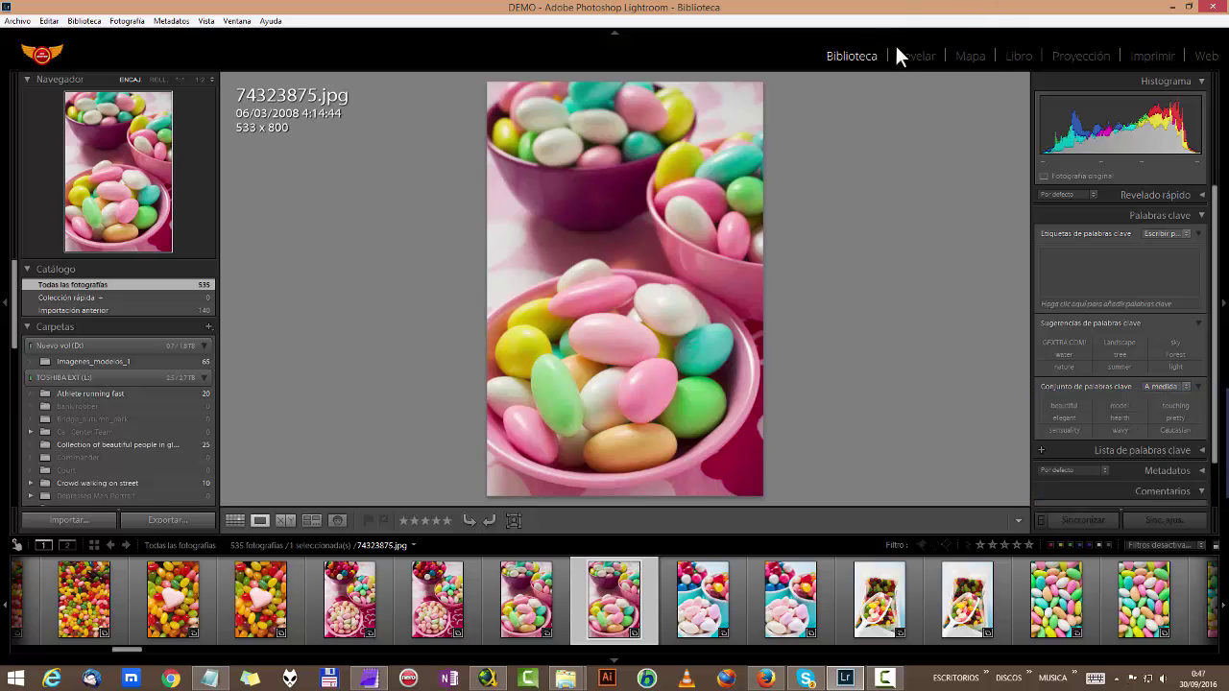
{"action": "left_click", "coordinate": [900, 60]}
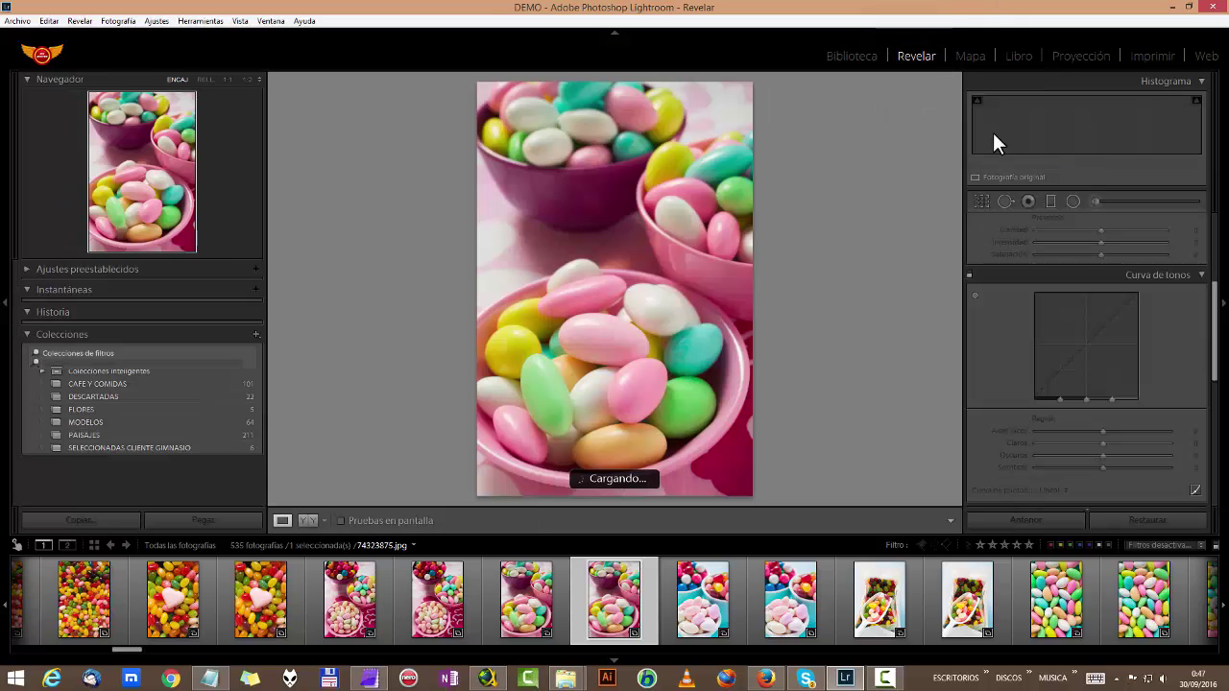
{"action": "scroll", "coordinate": [1146, 338], "scroll_direction": "up", "scroll_amount": 5}
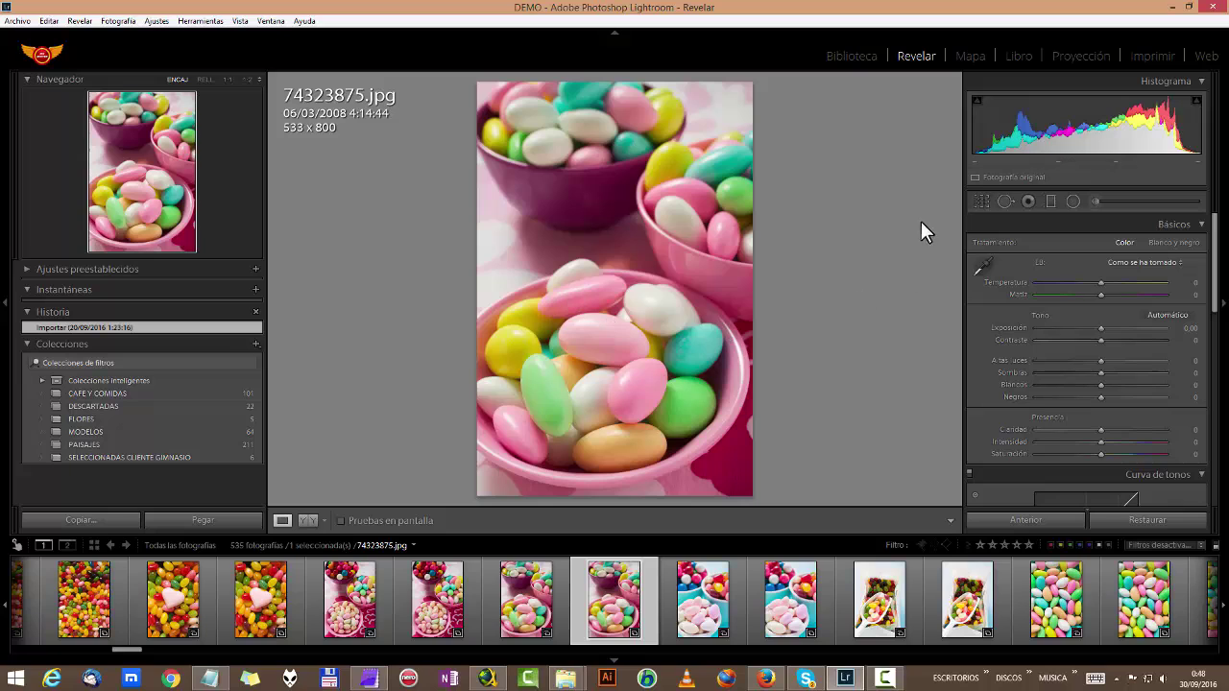
- Try the Automático white balance on the candy photo and undo it
{"action": "left_click", "coordinate": [982, 263]}
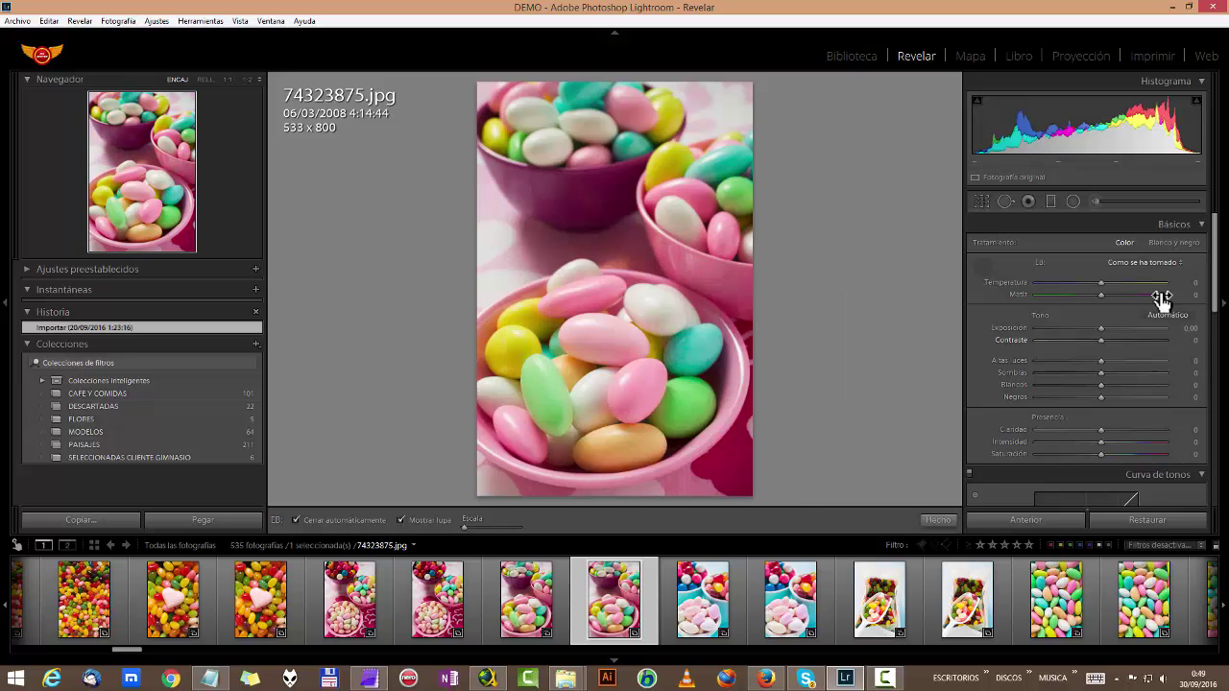
{"action": "left_click", "coordinate": [1148, 262]}
{"action": "left_click", "coordinate": [1134, 295]}
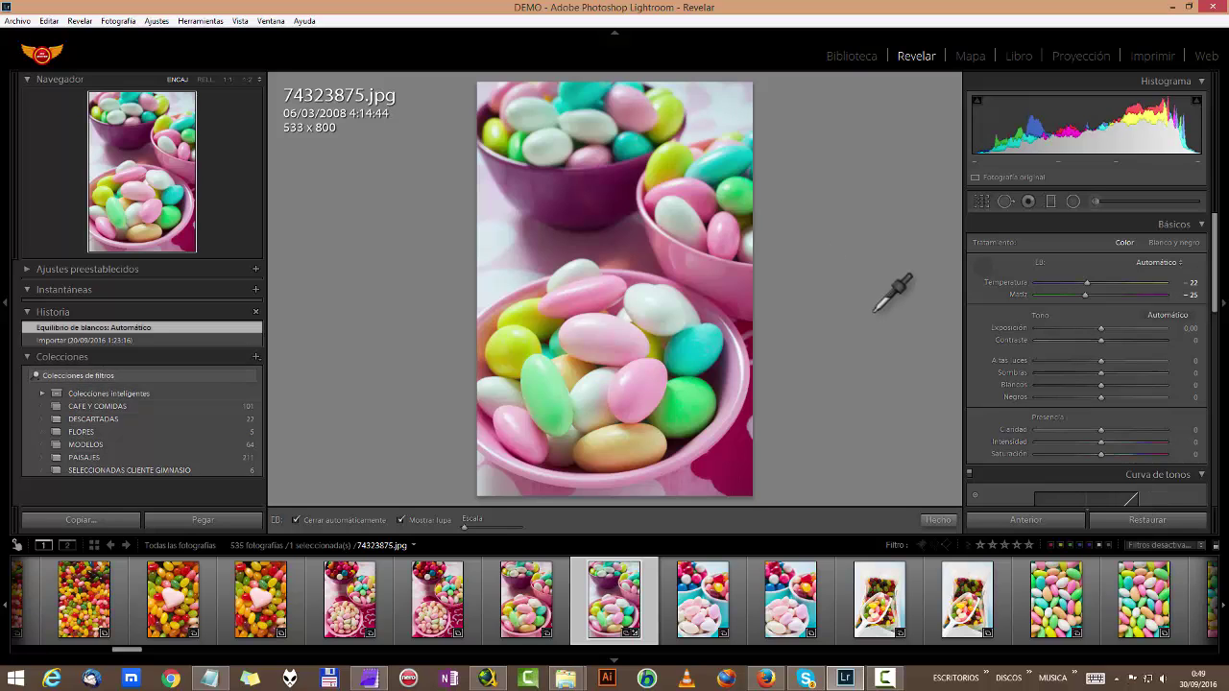
{"action": "key", "text": "ctrl+z"}
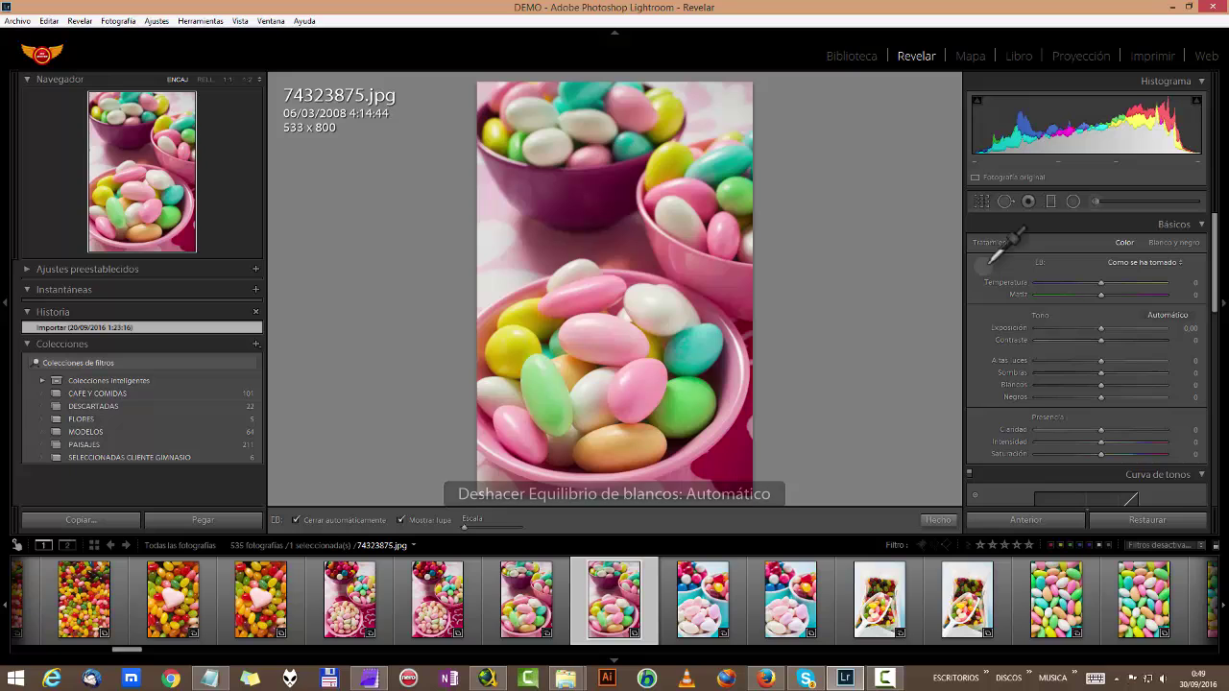
- Try setting the white balance from the white tablecloth beside the purple bowl and undo it
{"action": "left_click", "coordinate": [989, 269]}
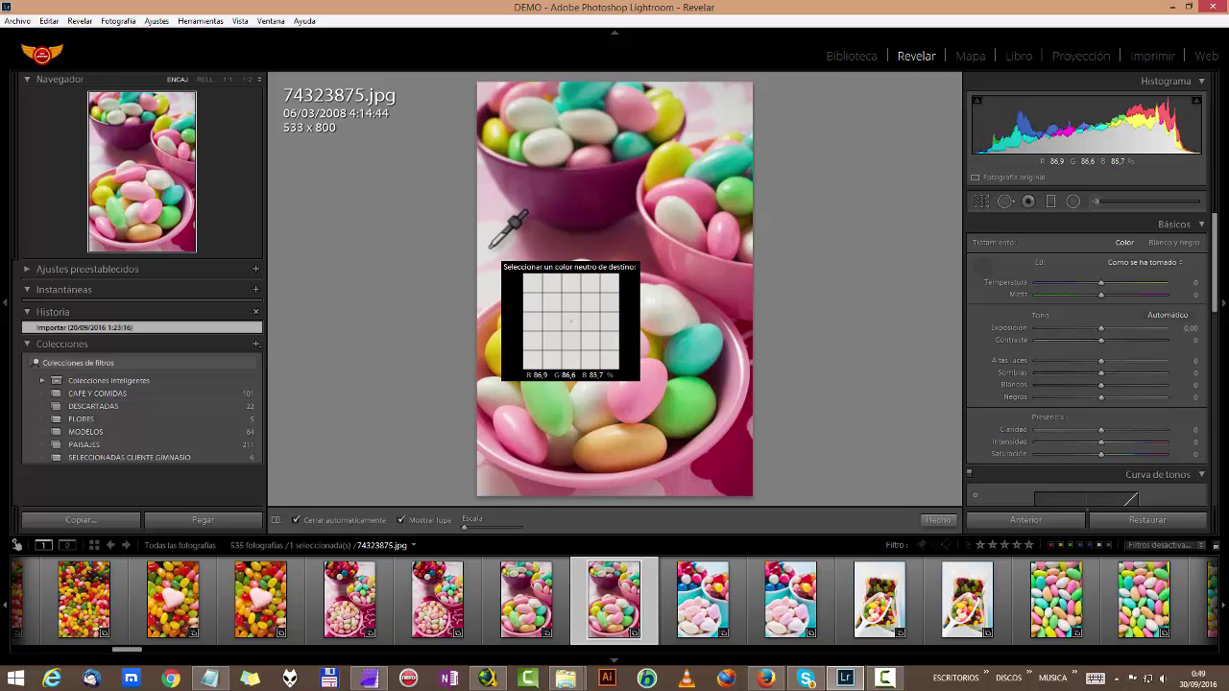
{"action": "left_click", "coordinate": [490, 246]}
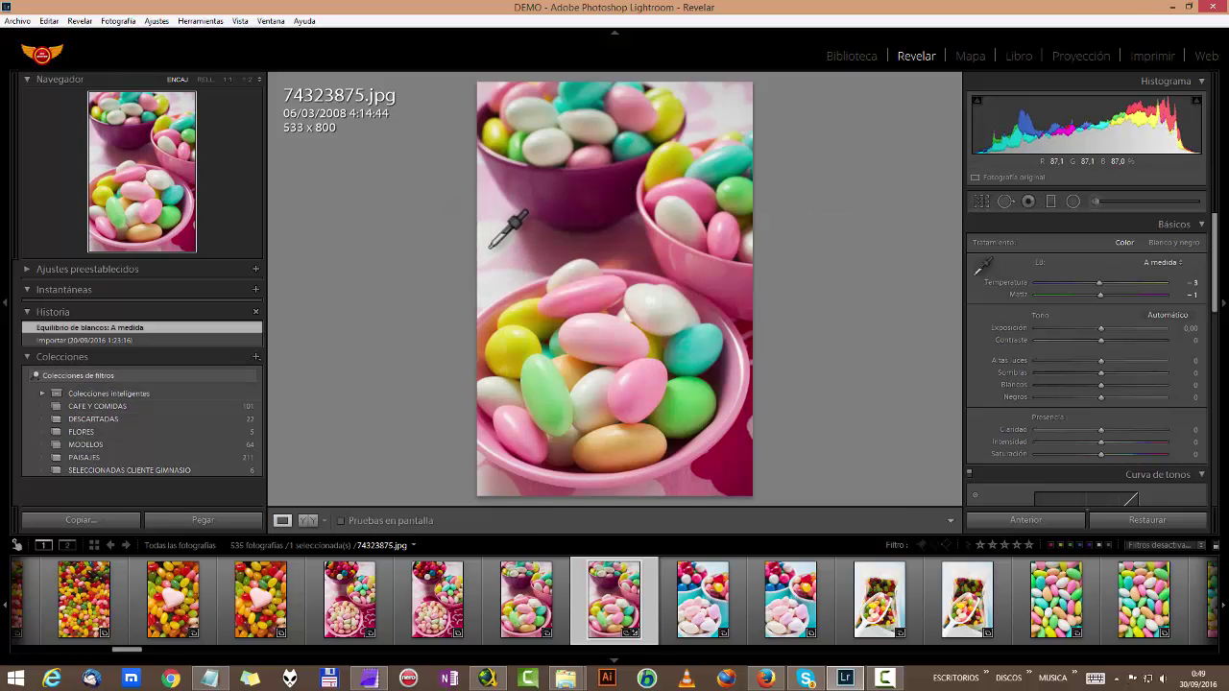
{"action": "key", "text": "ctrl+z"}
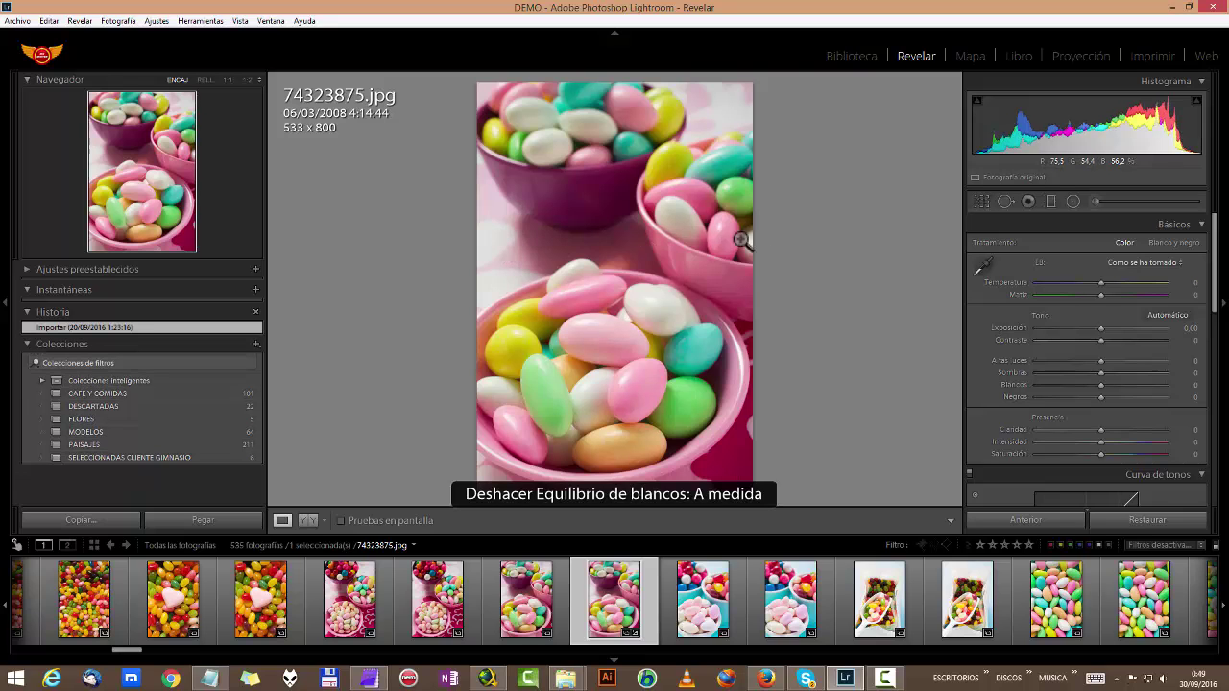
- Correct the white balance by sampling the shaded tablecloth between the purple bowl and the front bowl as the neutral colour
{"action": "left_click", "coordinate": [980, 262]}
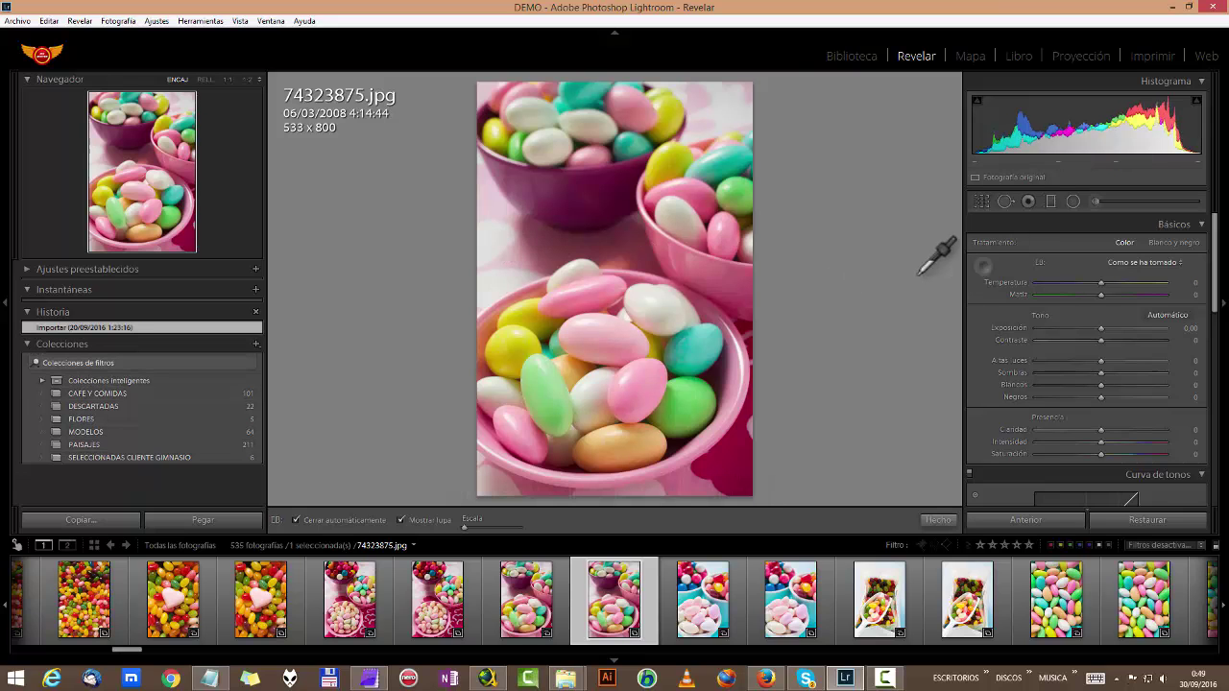
{"action": "left_click", "coordinate": [540, 273]}
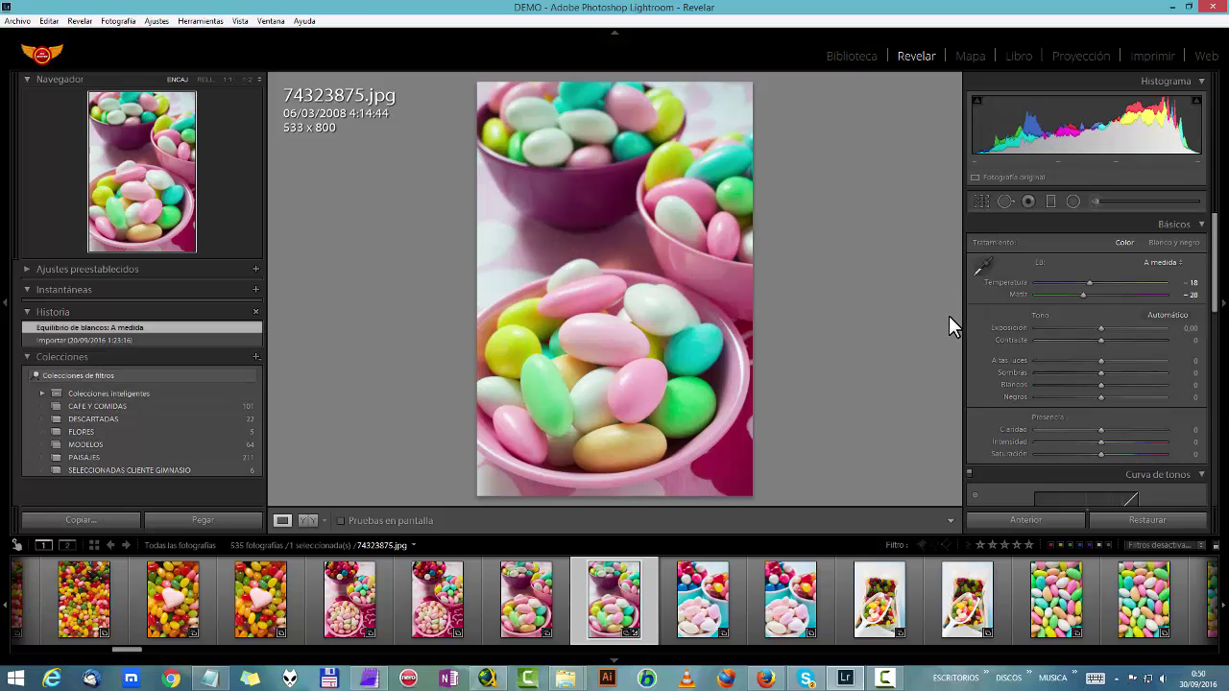
- Collapse the Curva de tonos section so the HSL settings sit directly below the basic adjustments
{"action": "scroll", "coordinate": [1087, 311], "scroll_direction": "down", "scroll_amount": 2}
{"action": "scroll", "coordinate": [1087, 312], "scroll_direction": "down", "scroll_amount": 2}
{"action": "scroll", "coordinate": [1087, 311], "scroll_direction": "down", "scroll_amount": 2}
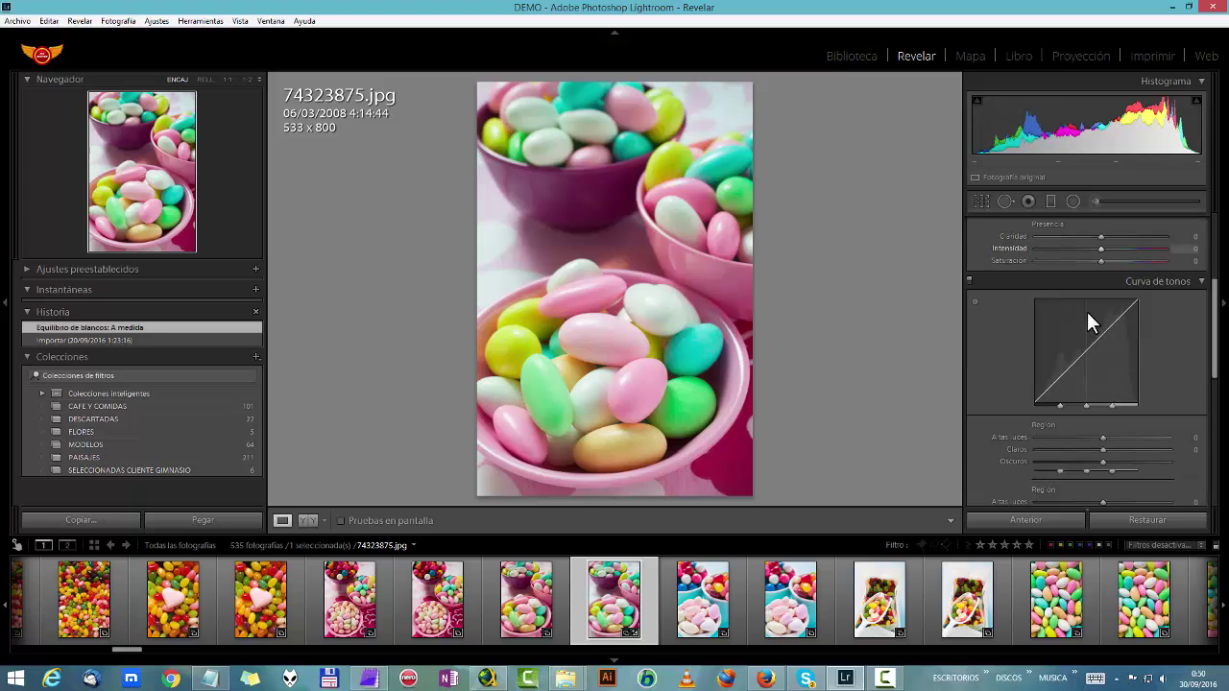
{"action": "scroll", "coordinate": [1087, 312], "scroll_direction": "up", "scroll_amount": 2}
{"action": "scroll", "coordinate": [1087, 311], "scroll_direction": "up", "scroll_amount": 2}
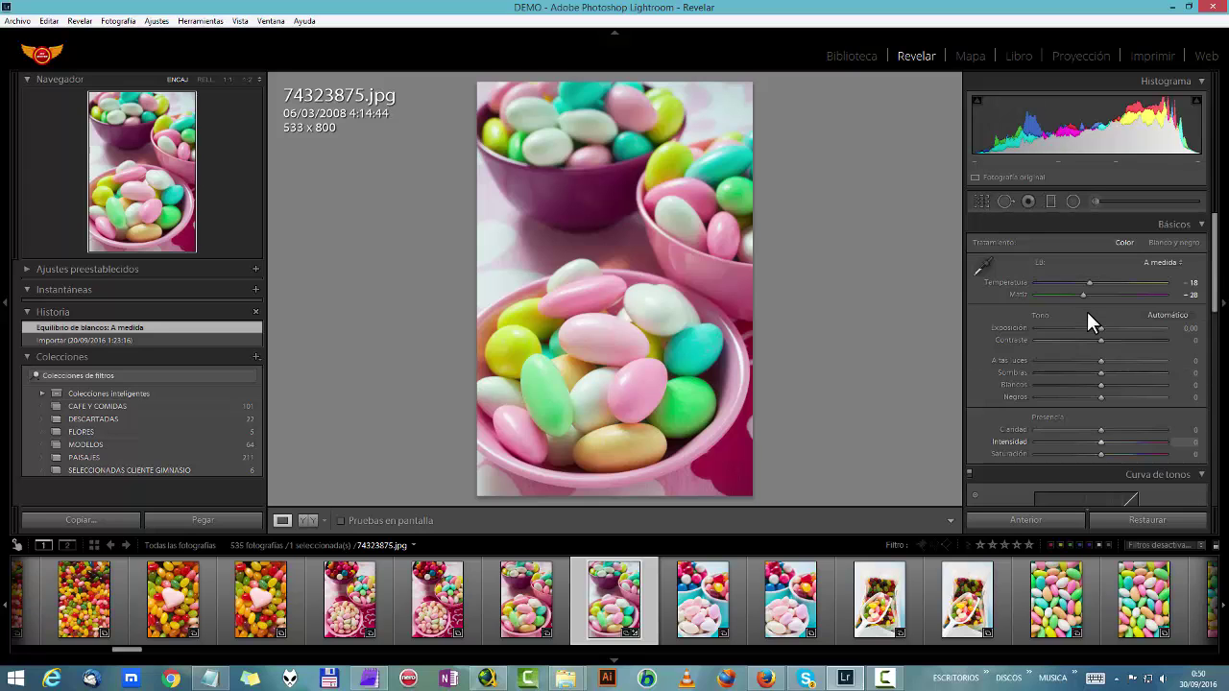
{"action": "scroll", "coordinate": [1087, 311], "scroll_direction": "down", "scroll_amount": 4}
{"action": "scroll", "coordinate": [1087, 311], "scroll_direction": "down", "scroll_amount": 2}
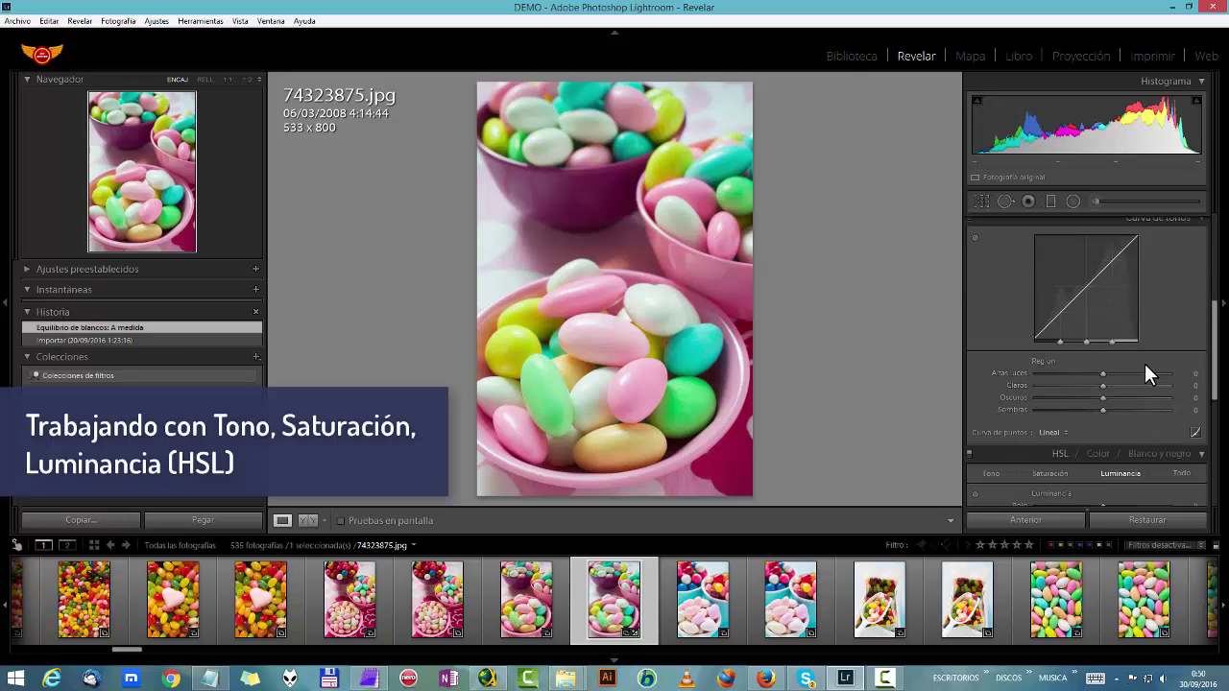
{"action": "scroll", "coordinate": [1144, 363], "scroll_direction": "up", "scroll_amount": 2}
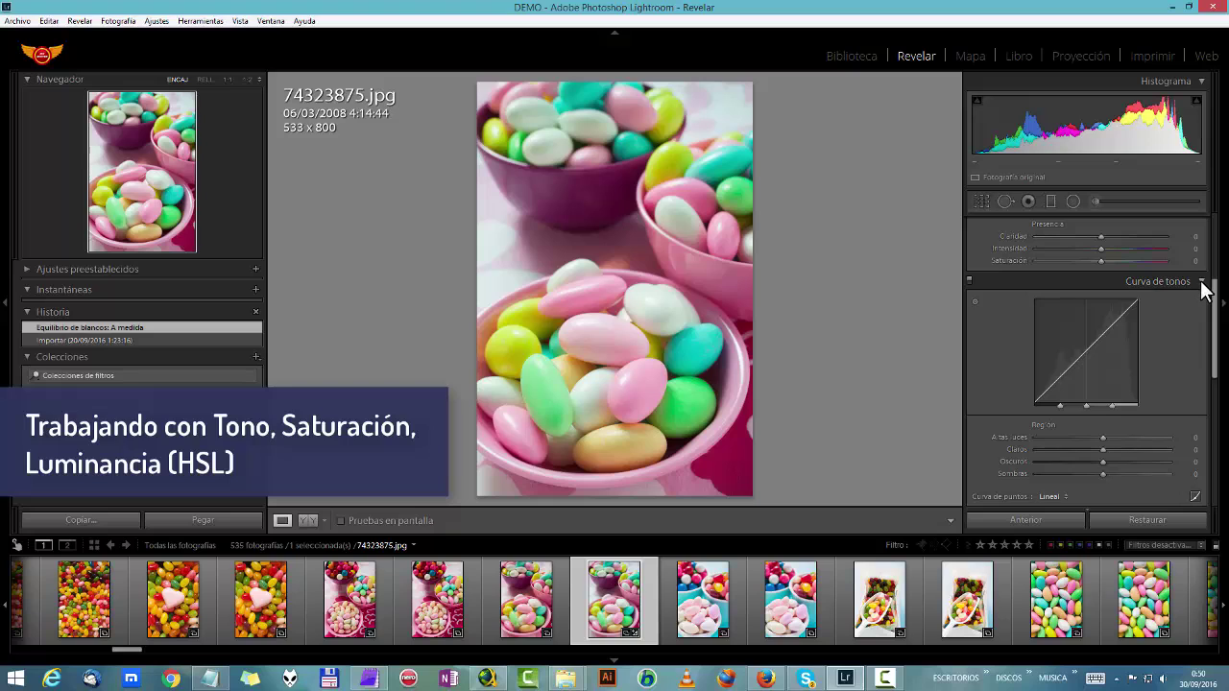
{"action": "left_click", "coordinate": [1202, 283]}
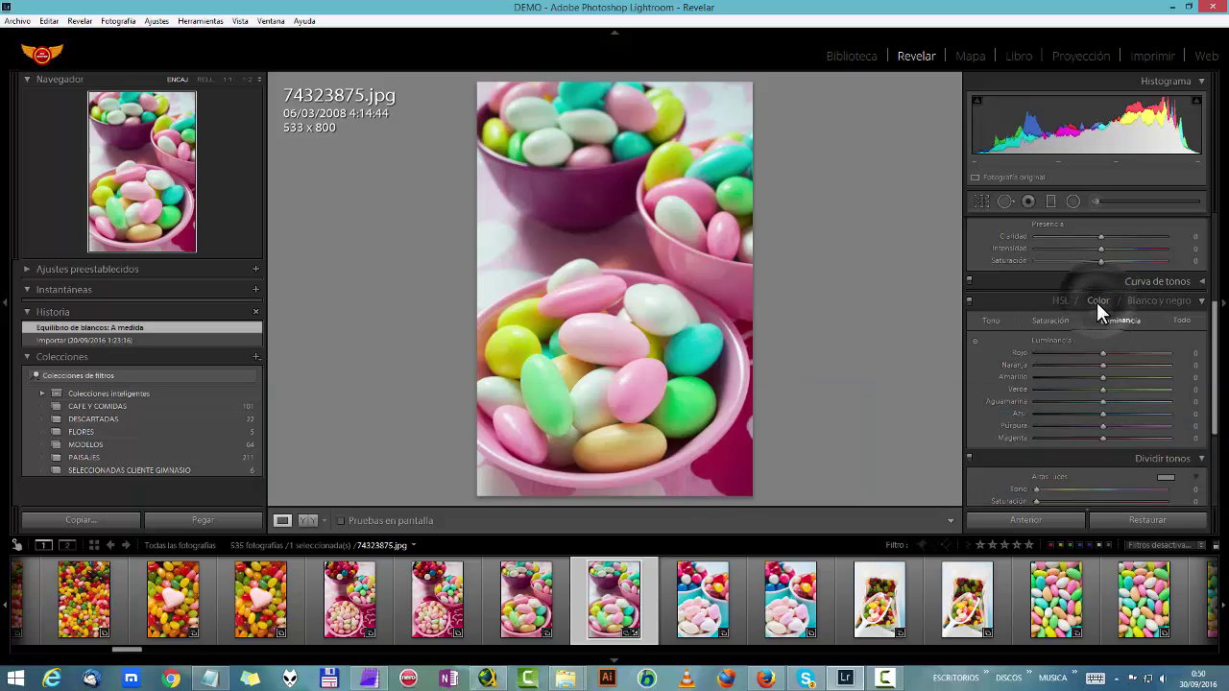
- View the Color mode, return to HSL, and go through Tono, Saturación and Luminancia before showing Todo
{"action": "left_click", "coordinate": [1098, 301]}
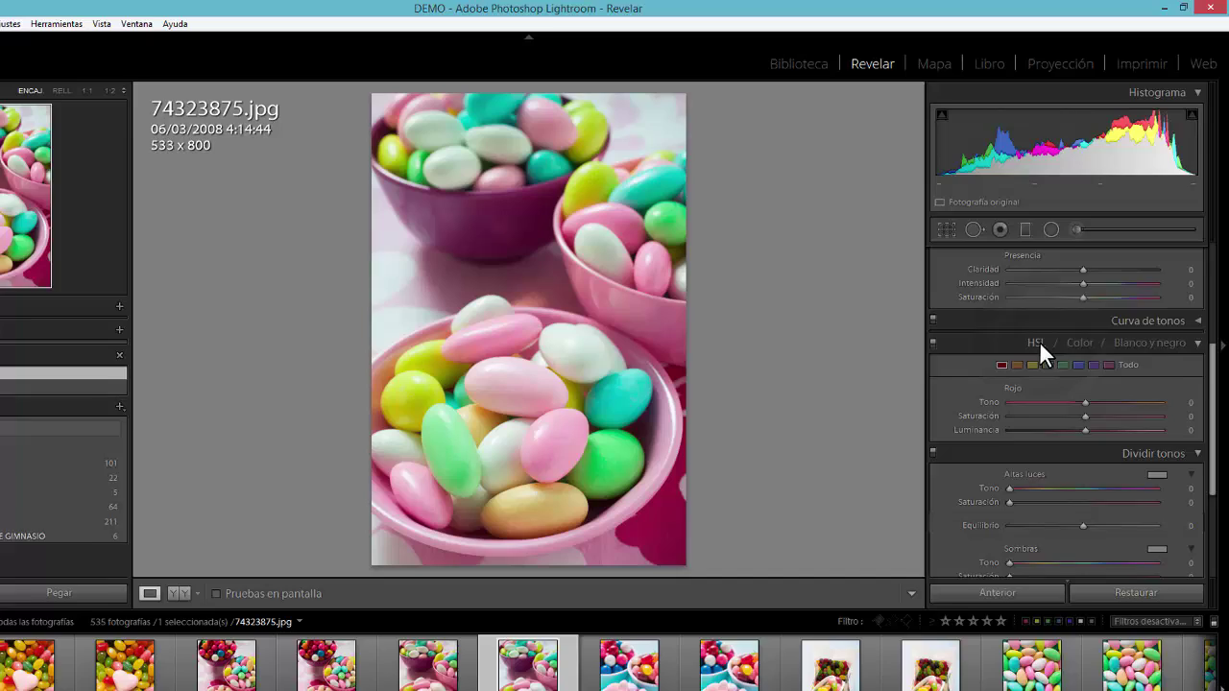
{"action": "left_click", "coordinate": [1037, 343]}
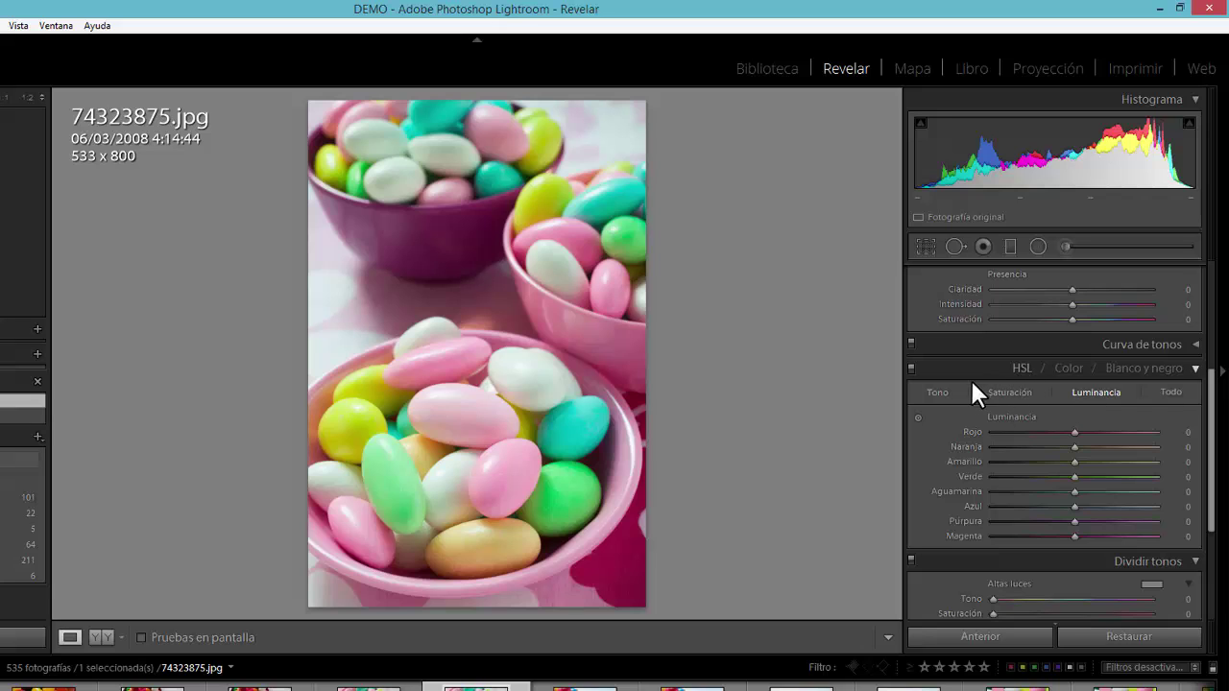
{"action": "left_click", "coordinate": [938, 390]}
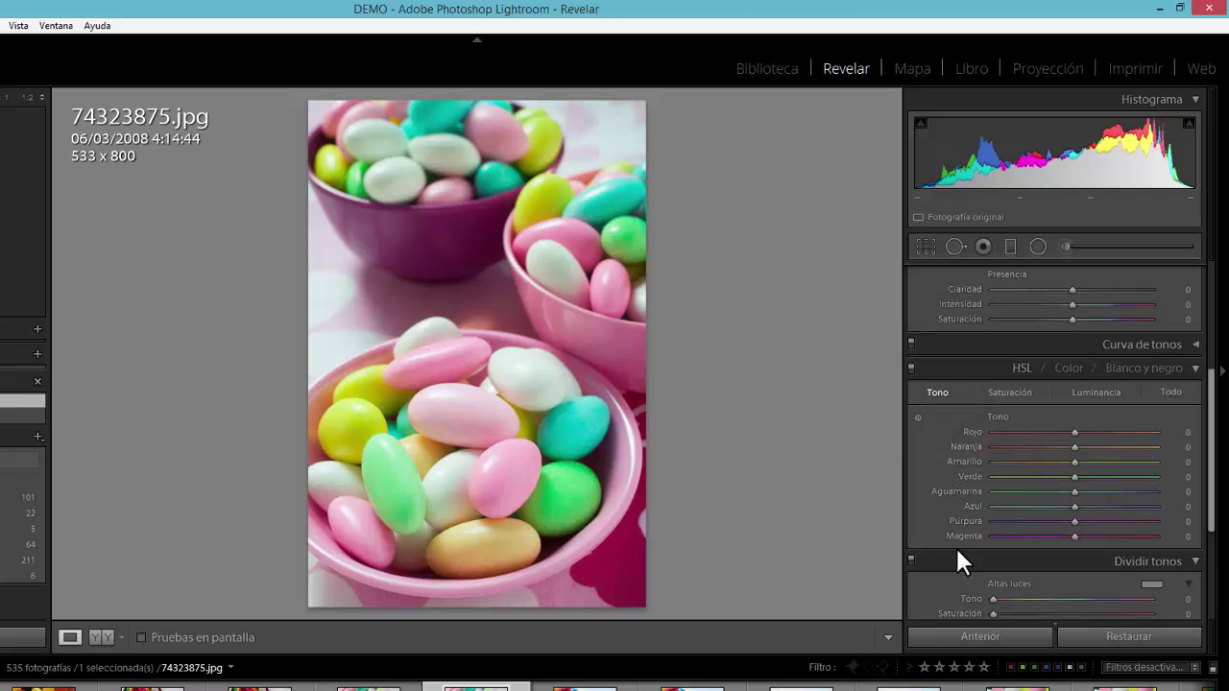
{"action": "left_click", "coordinate": [1015, 388]}
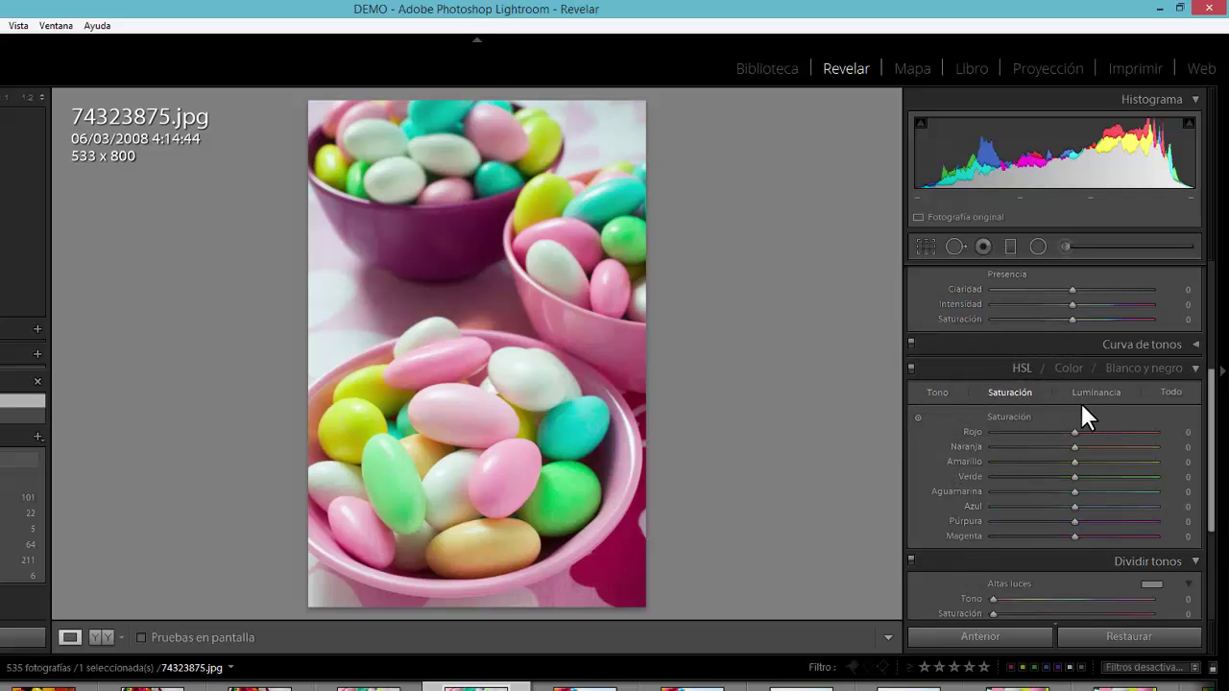
{"action": "left_click", "coordinate": [1110, 392]}
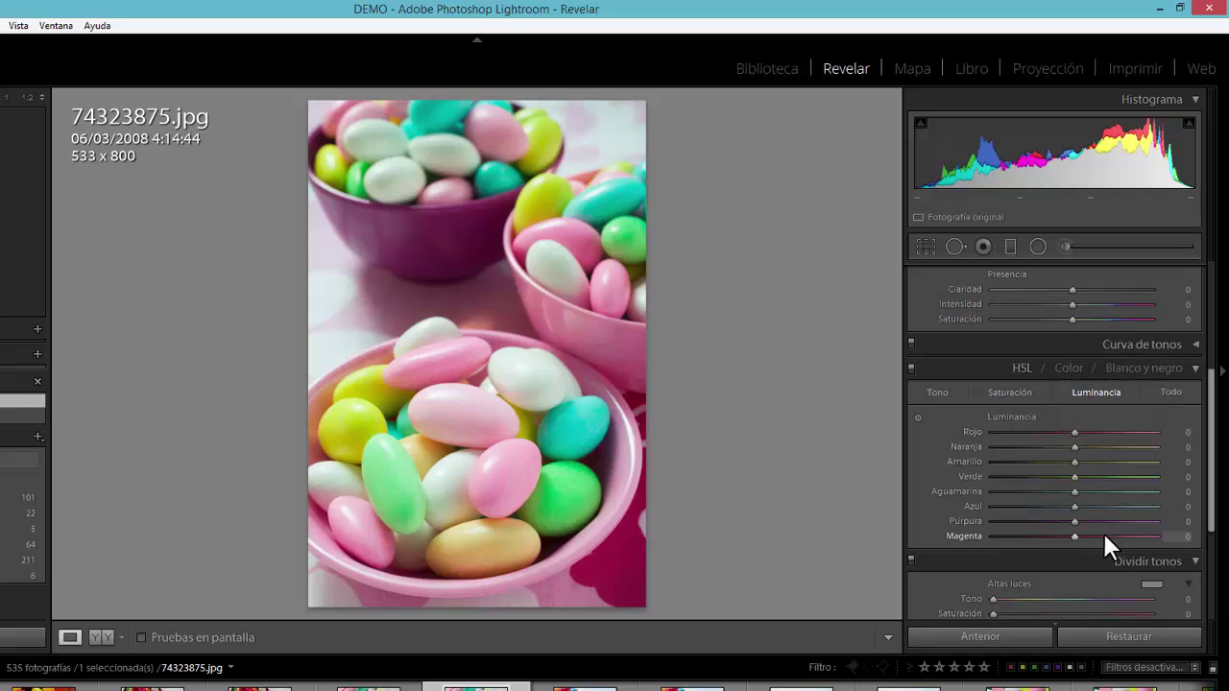
{"action": "left_click", "coordinate": [1171, 391]}
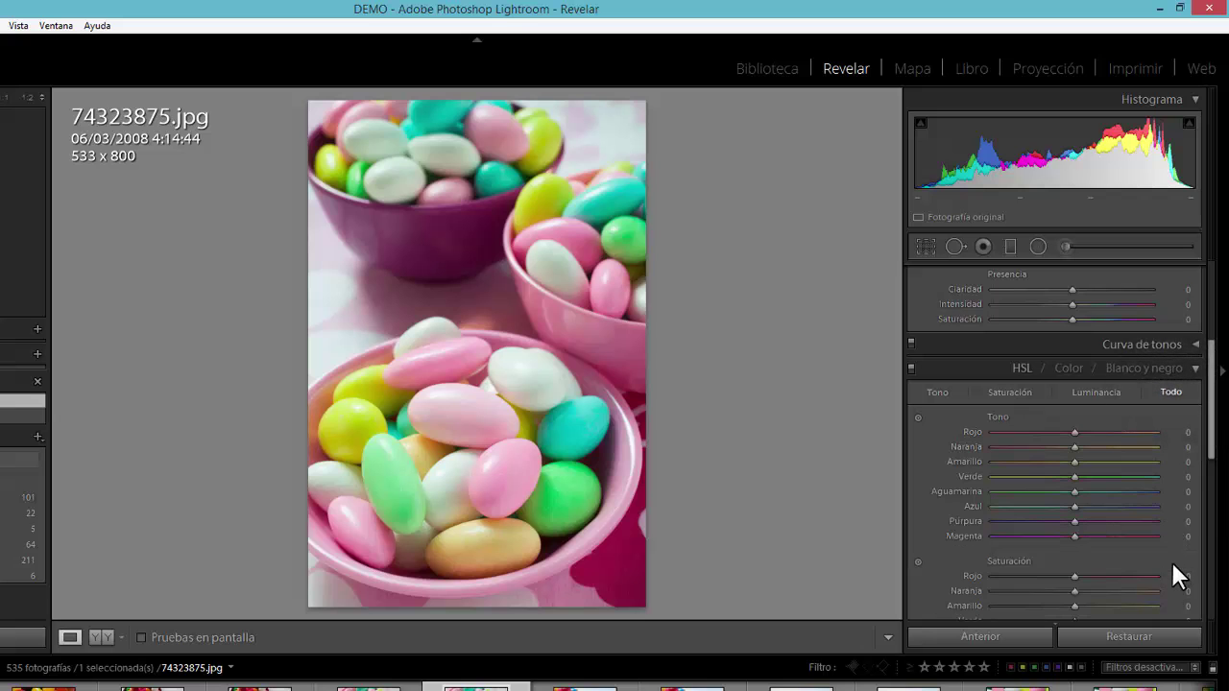
- Shift the Rojo hue to +78 in the Tono group of HSL
{"action": "left_click_drag", "start_coordinate": [1216, 438], "coordinate": [1210, 467]}
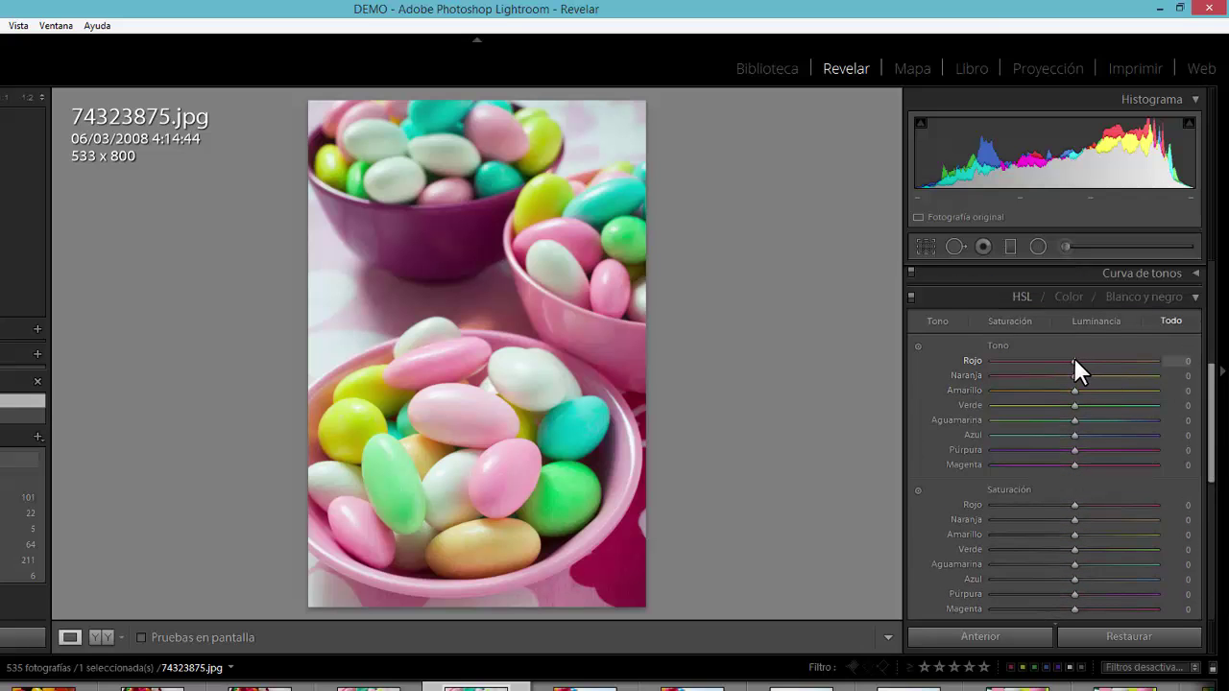
{"action": "left_click_drag", "start_coordinate": [1073, 361], "coordinate": [1109, 377]}
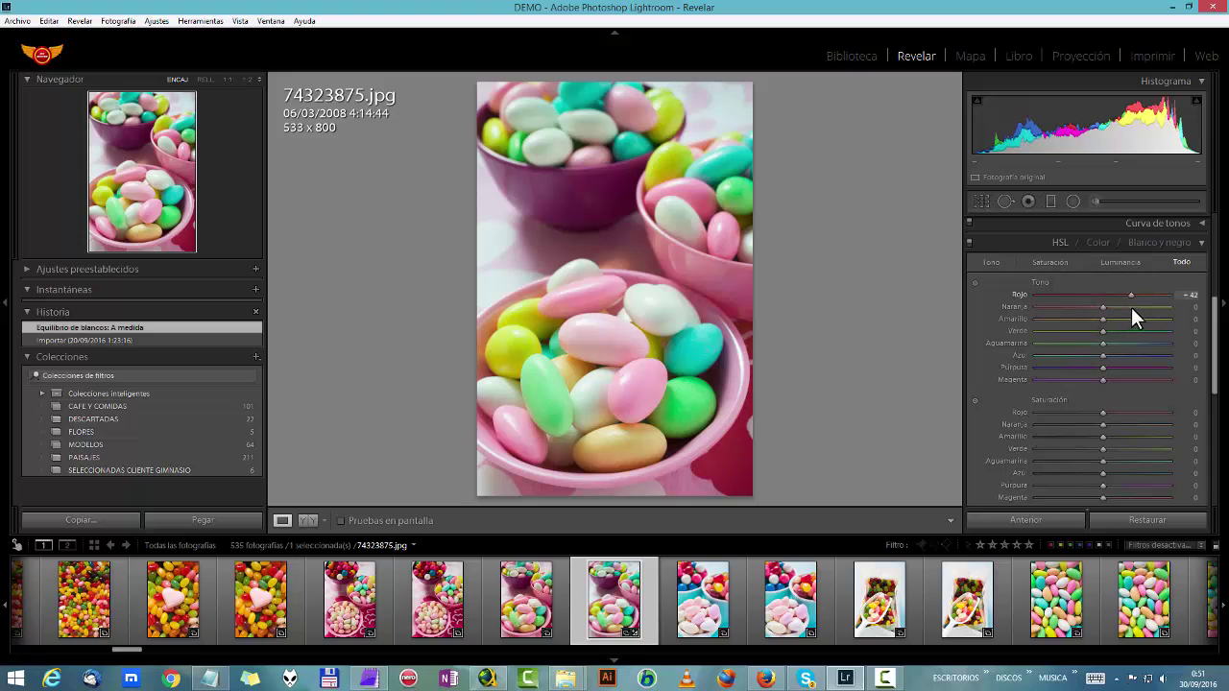
{"action": "left_click_drag", "start_coordinate": [1131, 310], "coordinate": [1156, 316]}
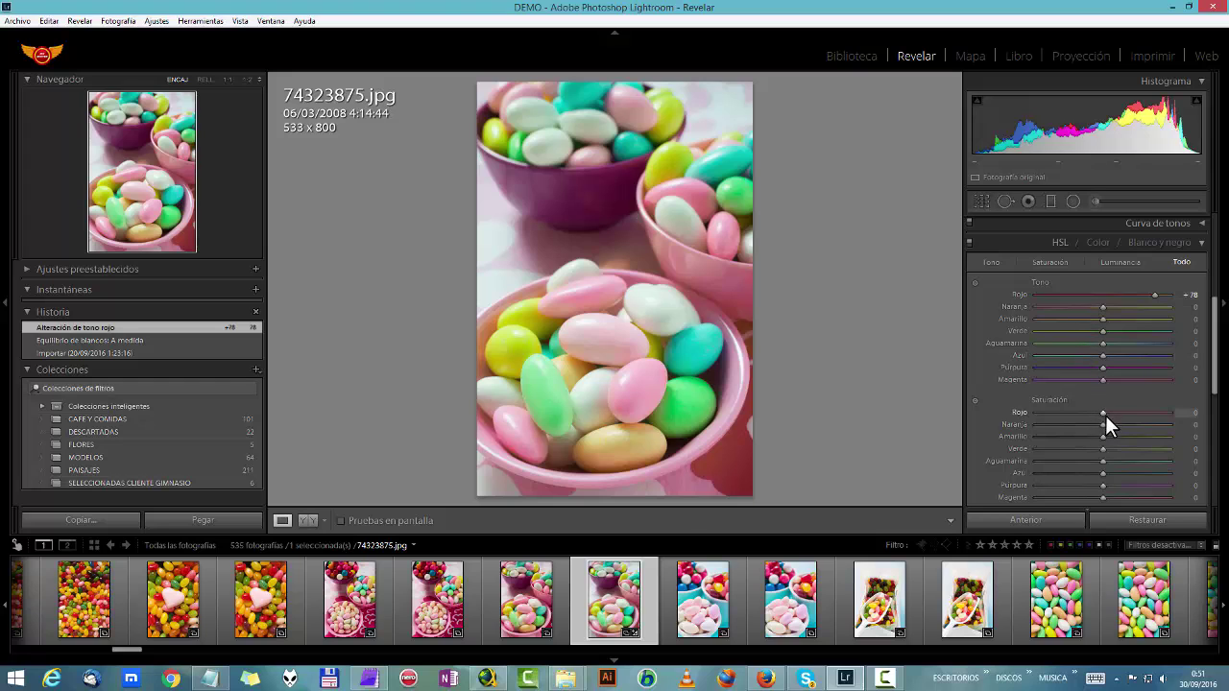
{"action": "left_click_drag", "start_coordinate": [1215, 375], "coordinate": [1218, 421]}
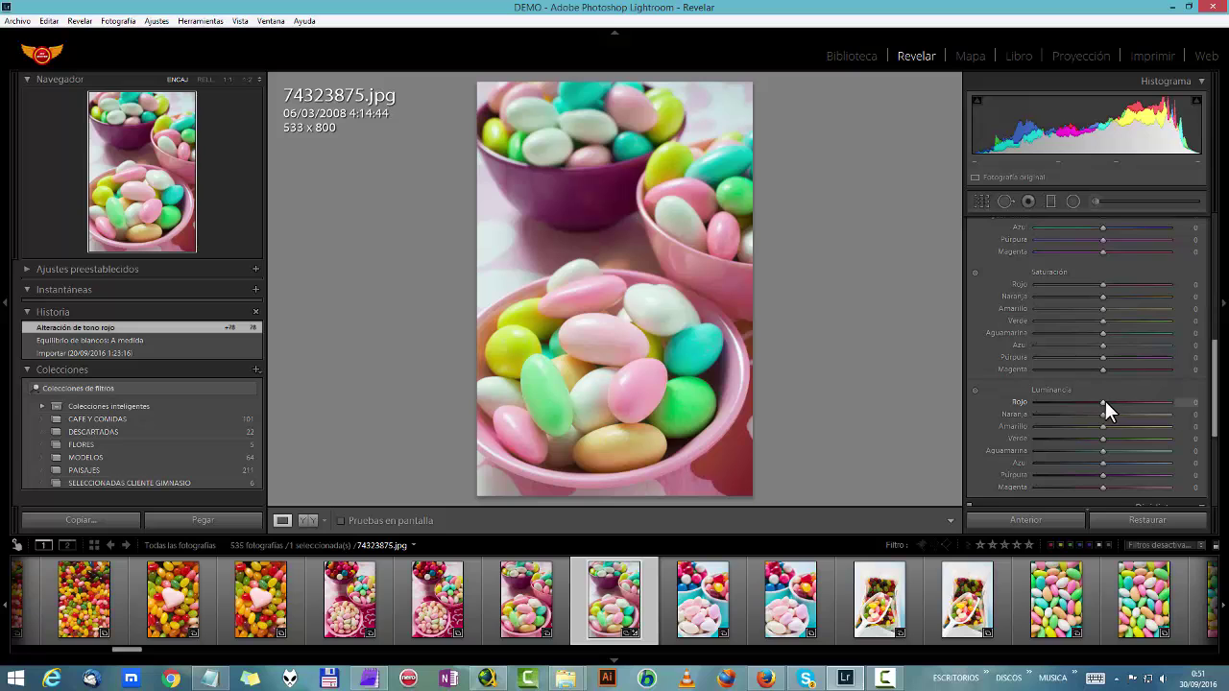
{"action": "scroll", "coordinate": [1216, 434], "scroll_direction": "down", "scroll_amount": 3}
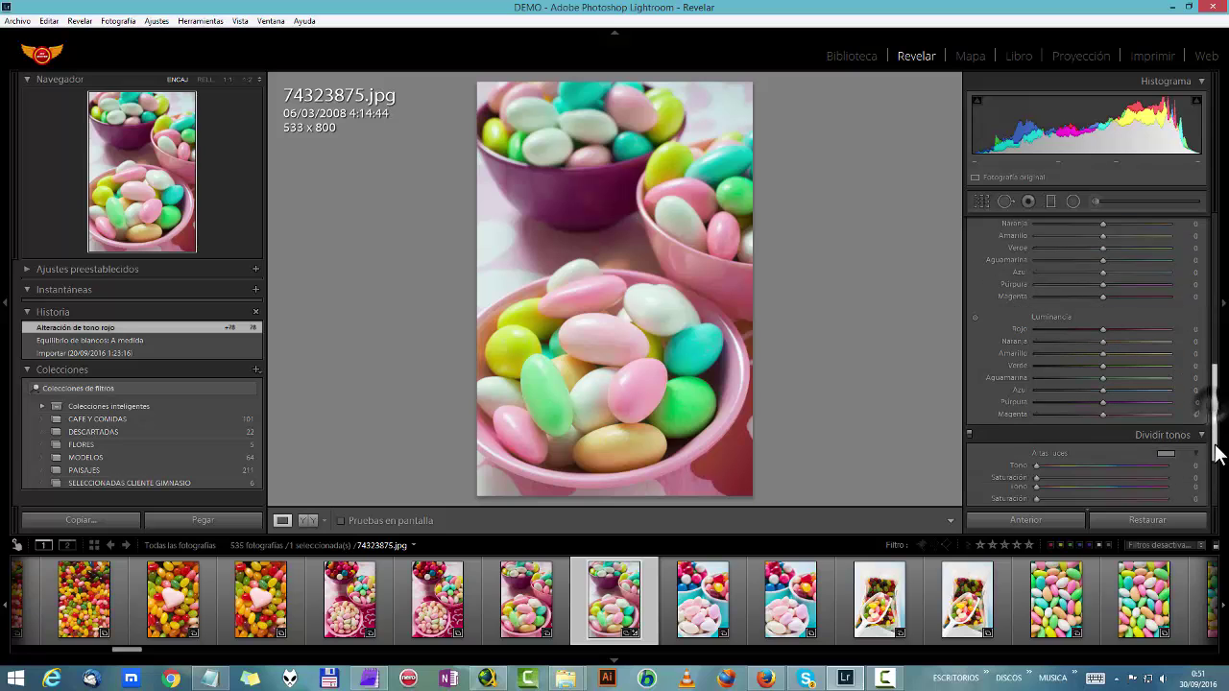
{"action": "left_click_drag", "start_coordinate": [1216, 434], "coordinate": [1215, 317]}
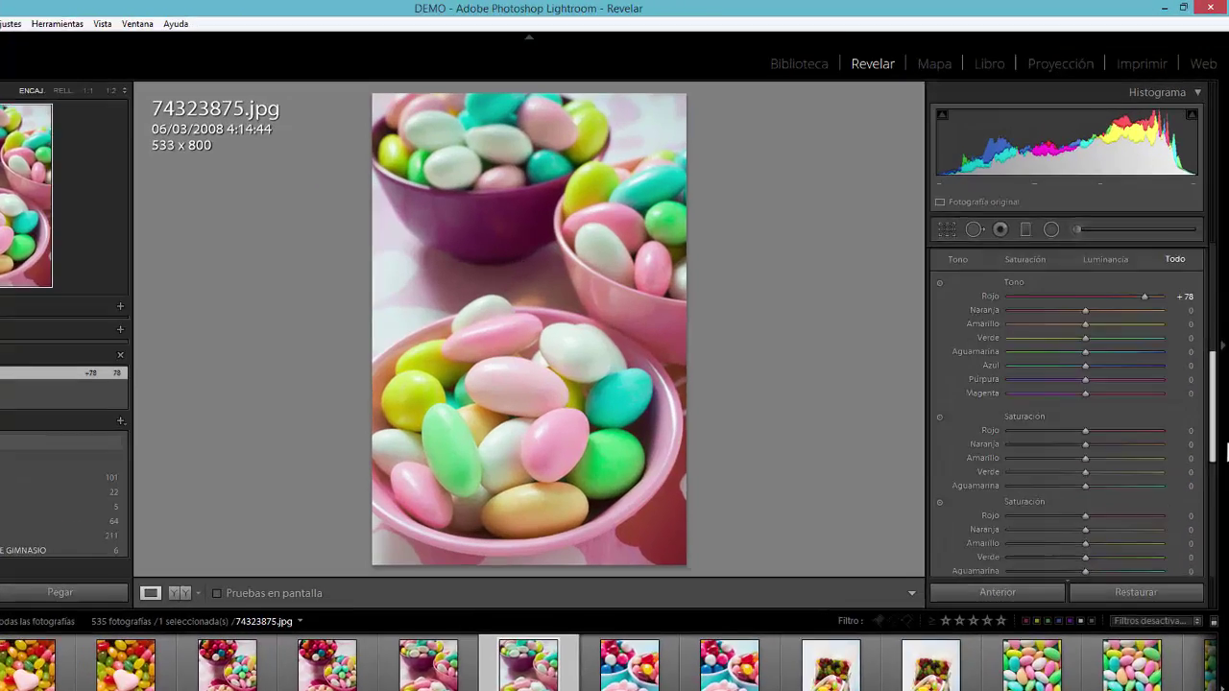
- Look over the Tono, Saturación and Luminancia groups of HSL and undo the Rojo hue change
{"action": "left_click_drag", "start_coordinate": [1213, 393], "coordinate": [1212, 452]}
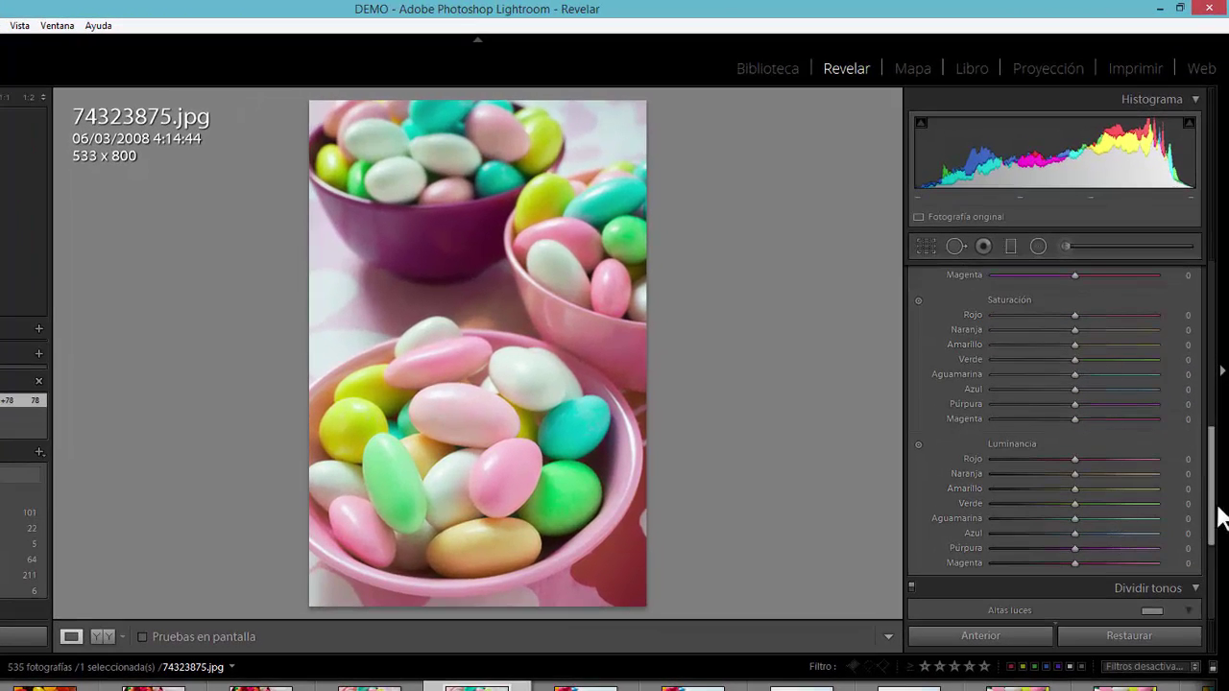
{"action": "left_click_drag", "start_coordinate": [1215, 502], "coordinate": [1199, 393]}
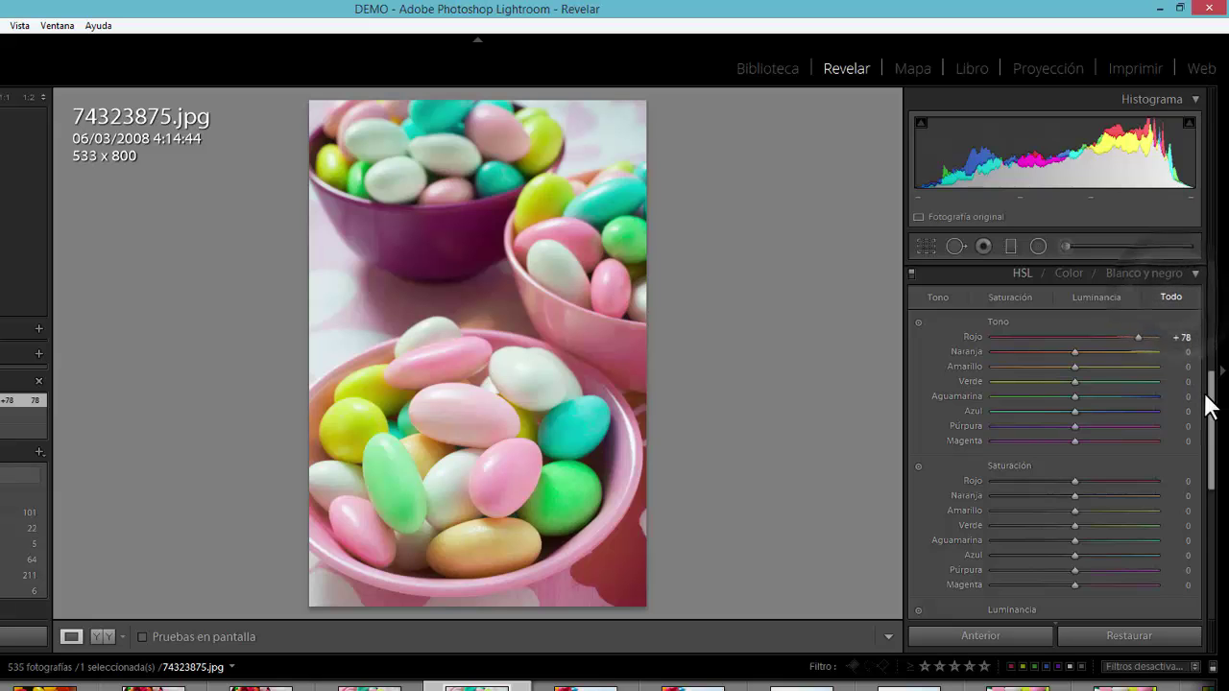
{"action": "scroll", "coordinate": [1216, 422], "scroll_direction": "down", "scroll_amount": 1}
{"action": "left_click_drag", "start_coordinate": [1217, 421], "coordinate": [1221, 478]}
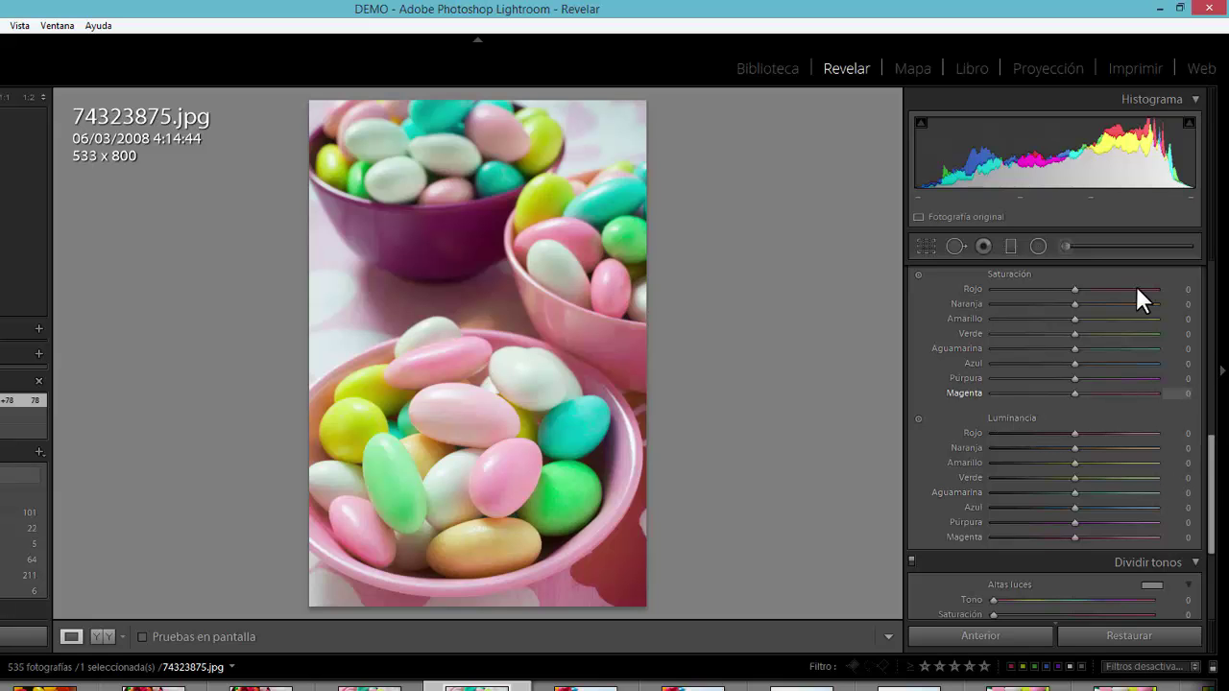
{"action": "left_click_drag", "start_coordinate": [1213, 485], "coordinate": [1201, 392]}
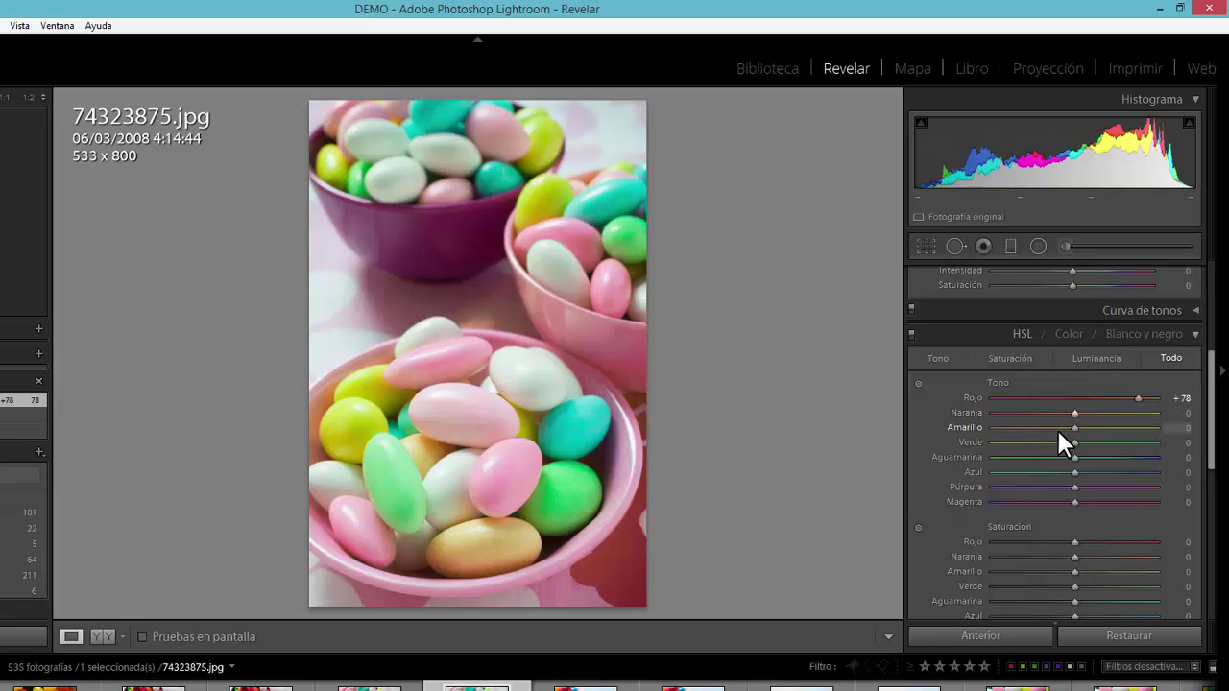
{"action": "key", "text": "ctrl+z"}
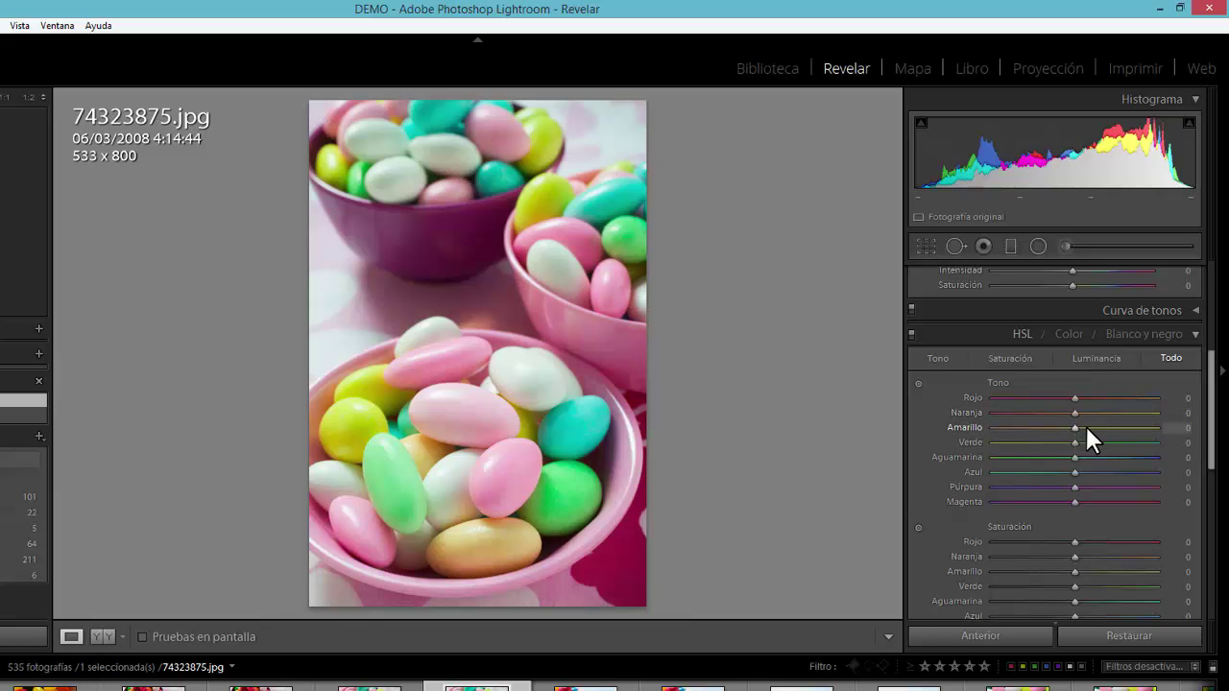
- Review the Básicos settings and the full HSL section, and compare its separate Tono and Saturación views
{"action": "scroll", "coordinate": [1093, 384], "scroll_direction": "up", "scroll_amount": 5}
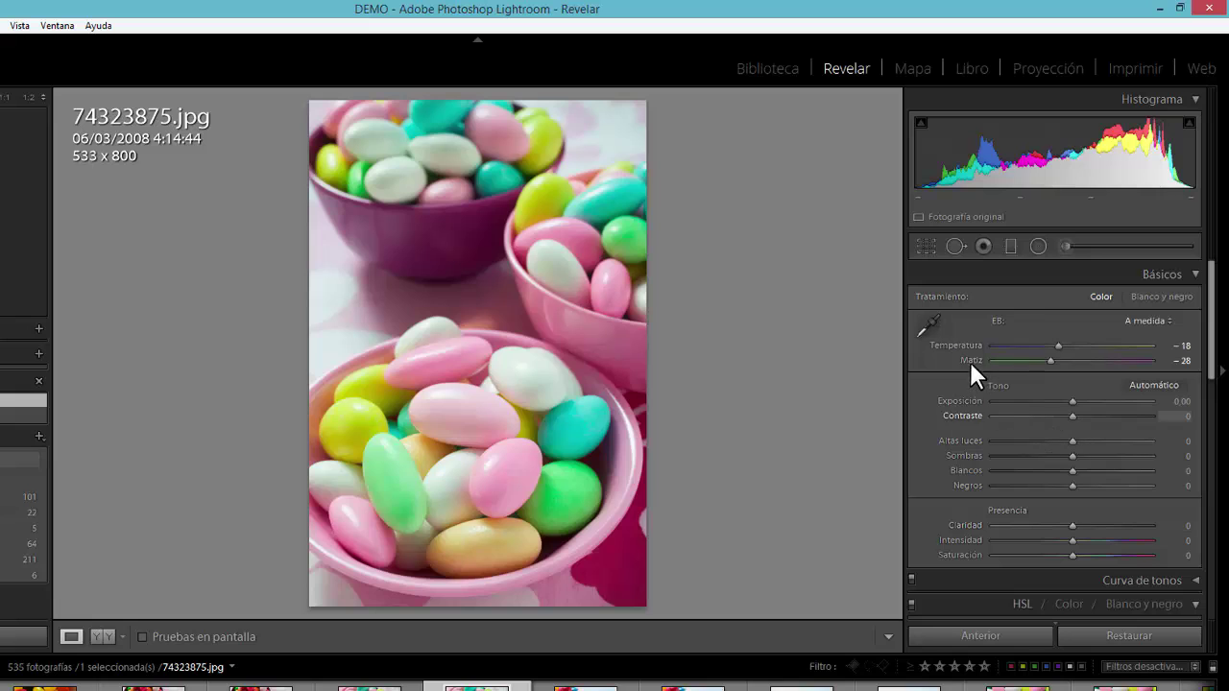
{"action": "scroll", "coordinate": [1083, 381], "scroll_direction": "down", "scroll_amount": 5}
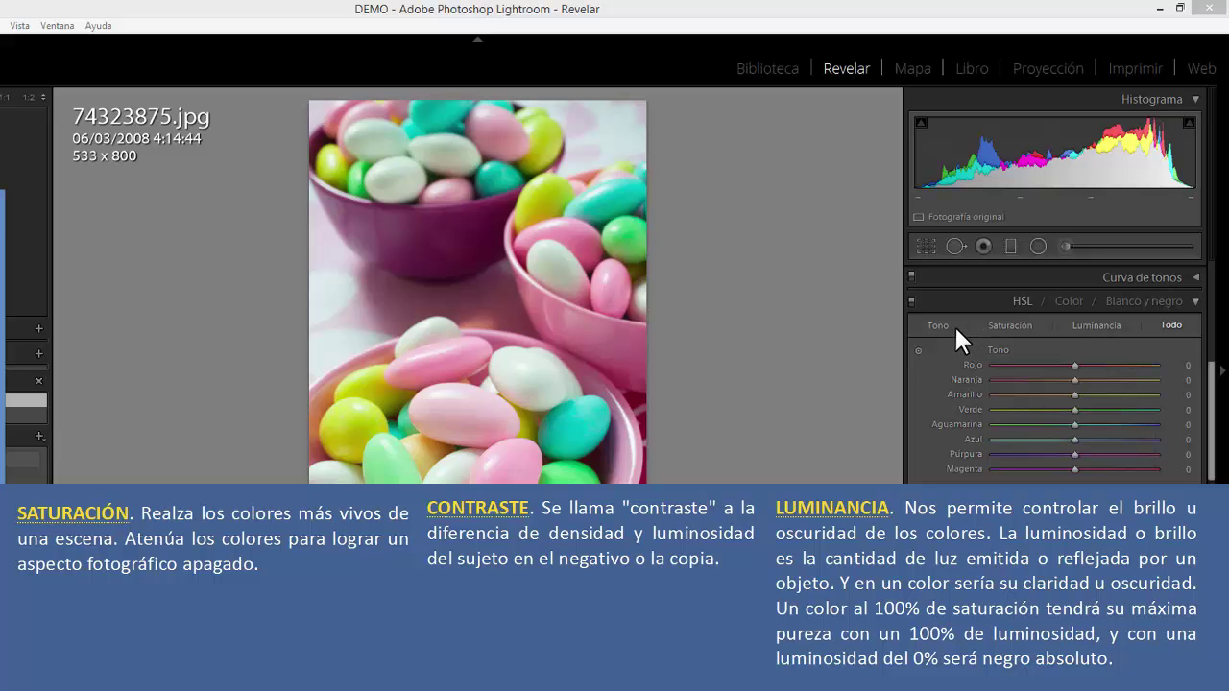
{"action": "mouse_move", "coordinate": [1208, 401]}
{"action": "left_mouse_down"}
{"action": "mouse_move", "coordinate": [1207, 494]}
{"action": "mouse_move", "coordinate": [1208, 417]}
{"action": "left_mouse_up"}
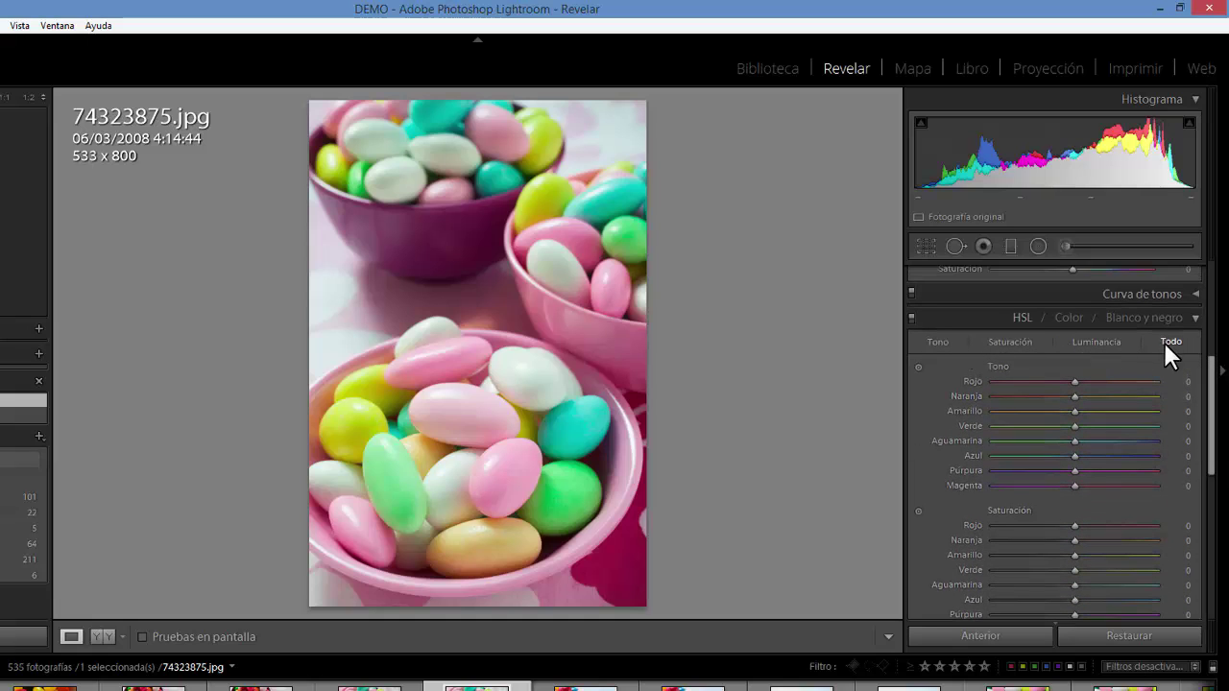
{"action": "left_click", "coordinate": [934, 341]}
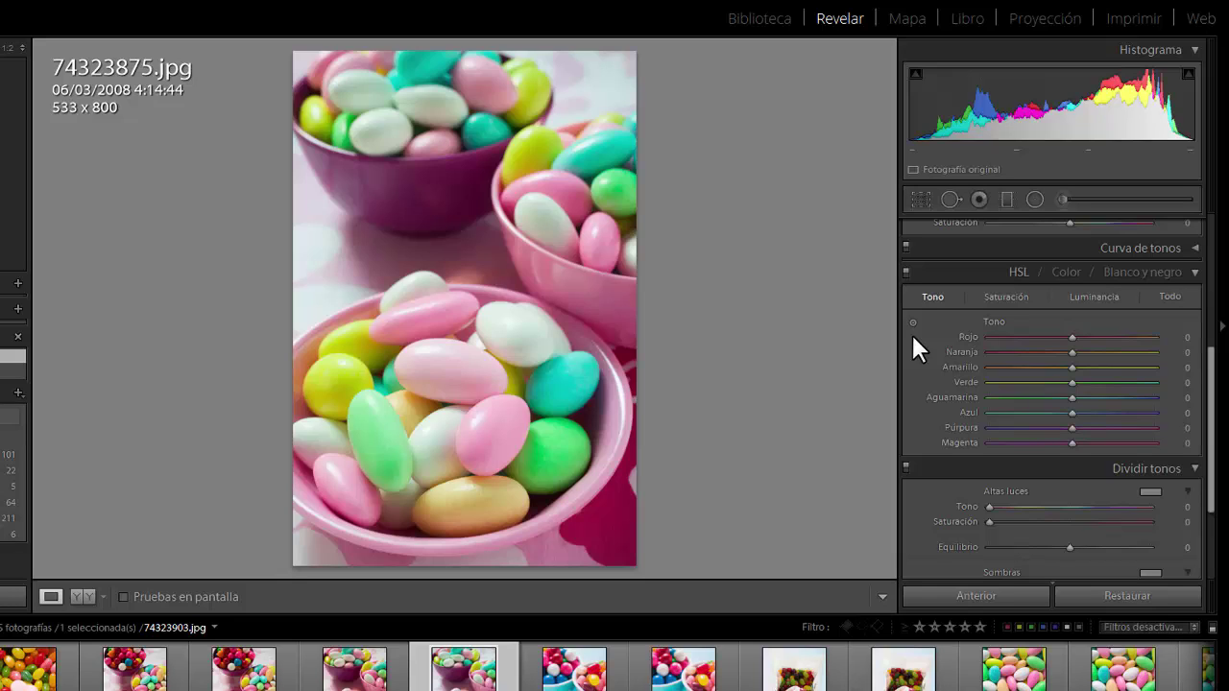
{"action": "left_click", "coordinate": [995, 293]}
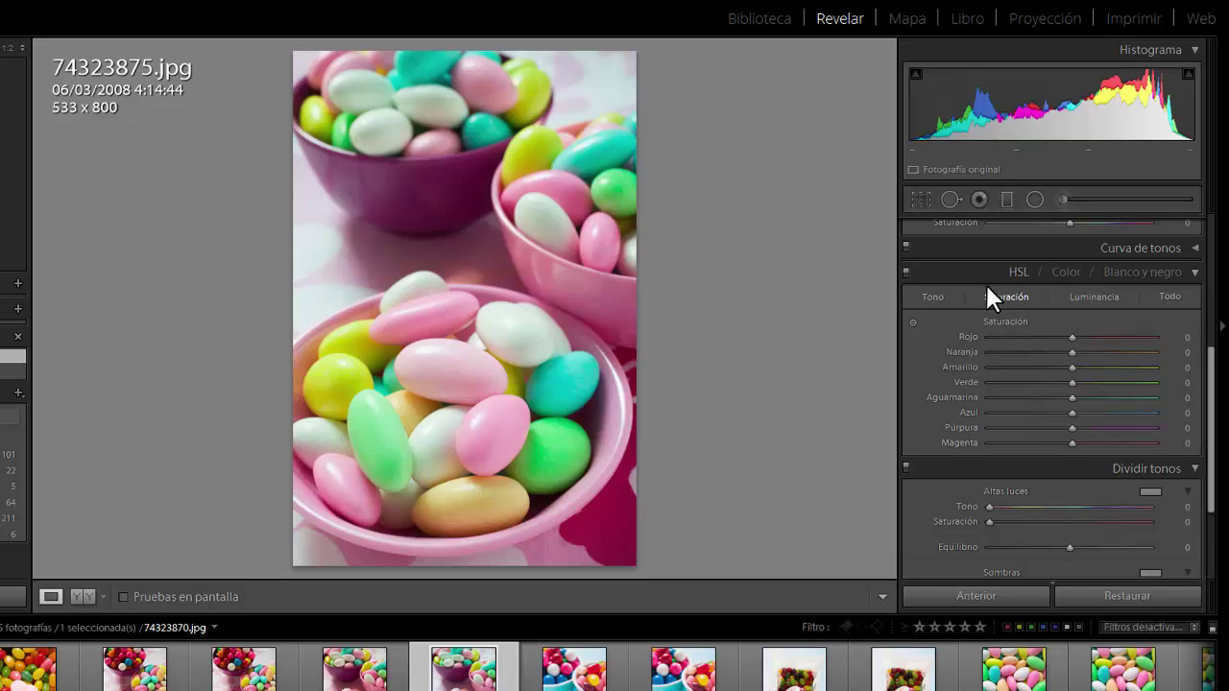
{"action": "left_click", "coordinate": [932, 298]}
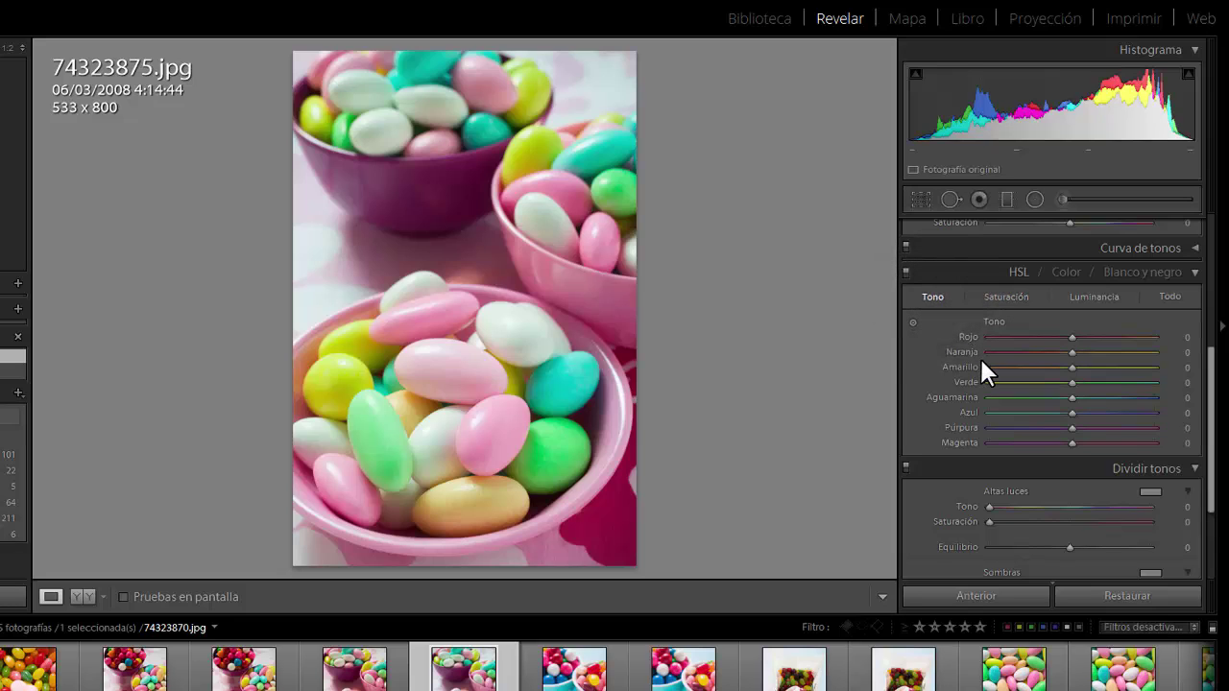
- Test the Magenta saturation in HSL at +100 and at -100
{"action": "left_click", "coordinate": [996, 296]}
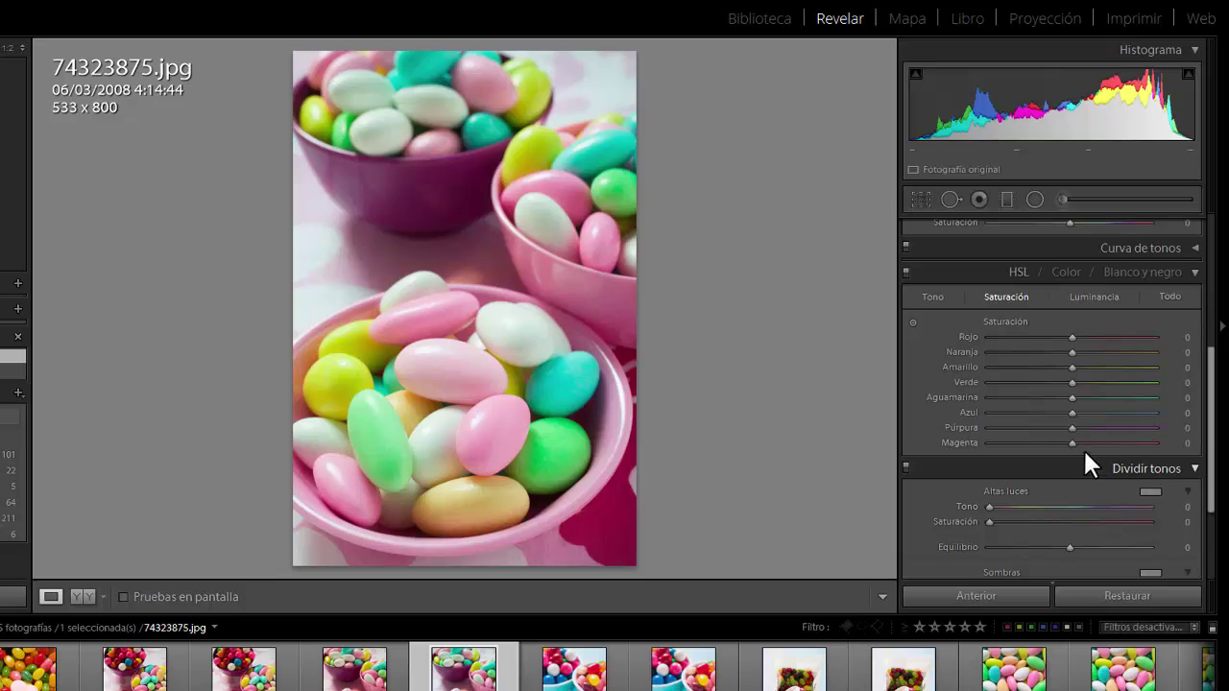
{"action": "left_click_drag", "start_coordinate": [1069, 439], "coordinate": [1166, 469]}
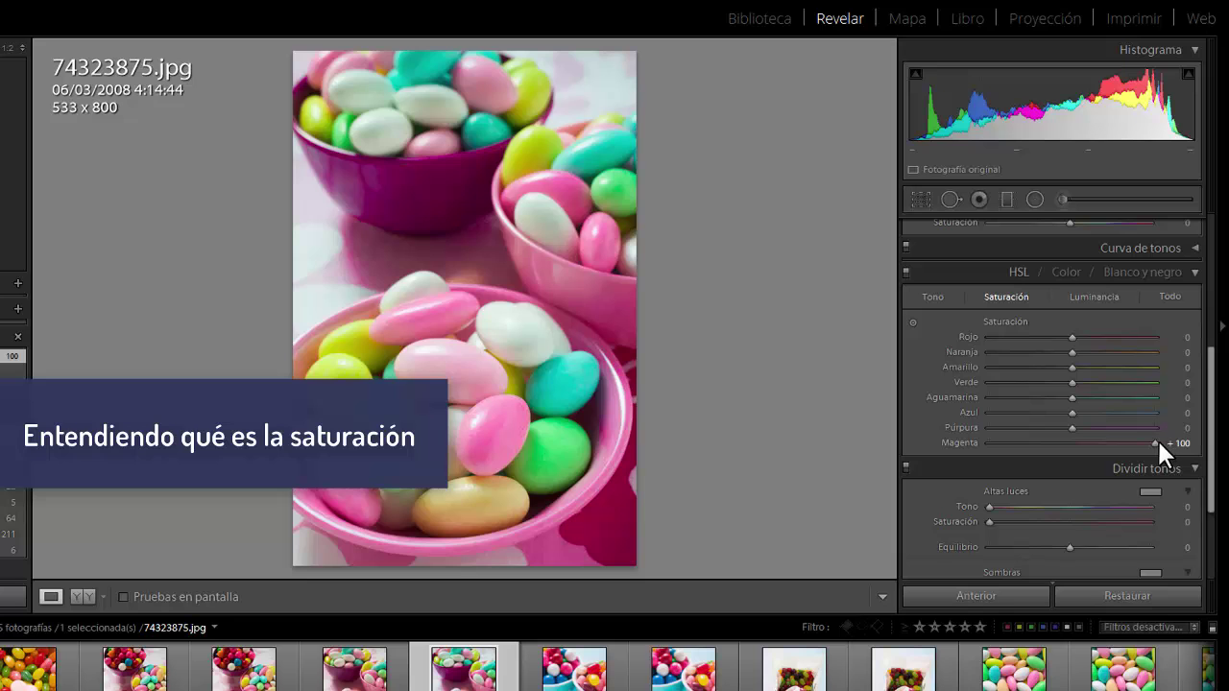
{"action": "left_click_drag", "start_coordinate": [1152, 439], "coordinate": [912, 441]}
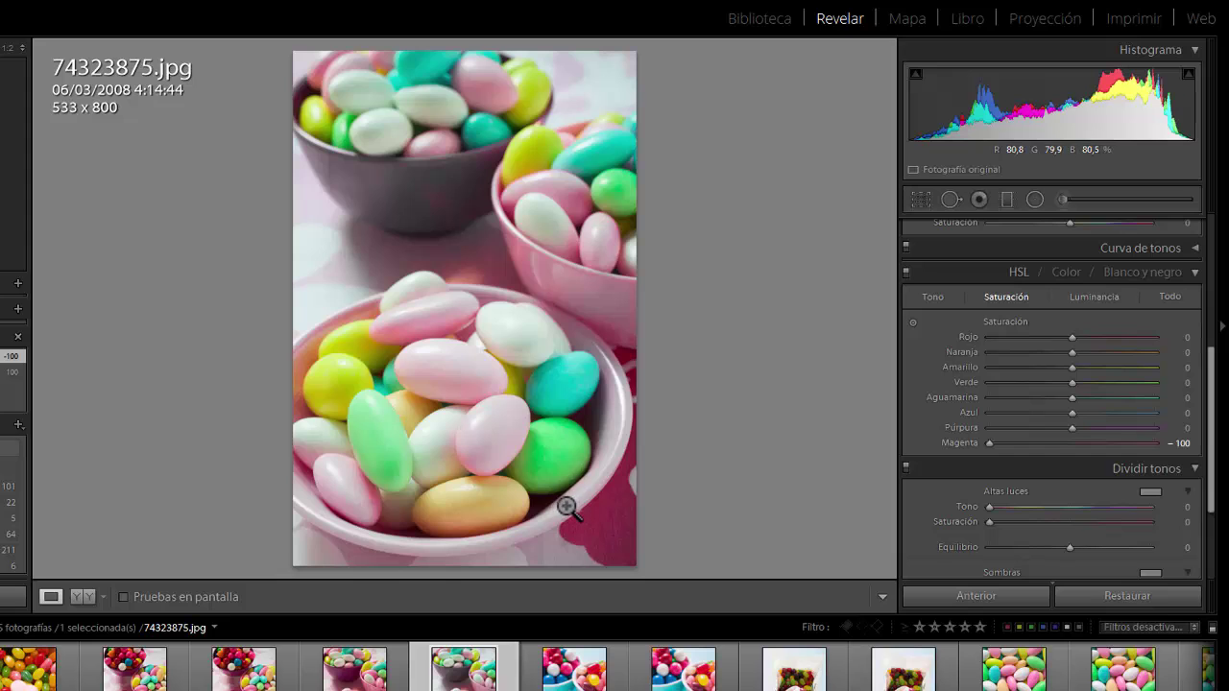
- Lower the Púrpura, Azul, Aguamarina, Verde, Amarillo, Naranja and Rojo saturation to -100 each
{"action": "left_click_drag", "start_coordinate": [1071, 430], "coordinate": [983, 429]}
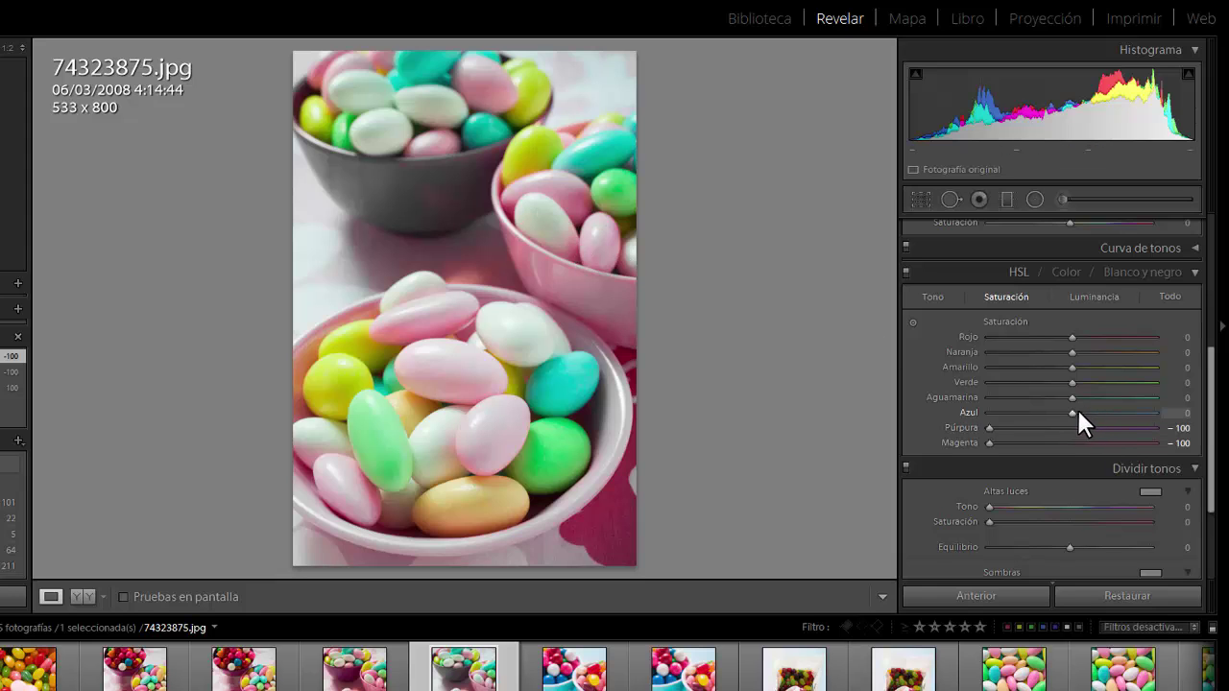
{"action": "left_click_drag", "start_coordinate": [1072, 413], "coordinate": [979, 410]}
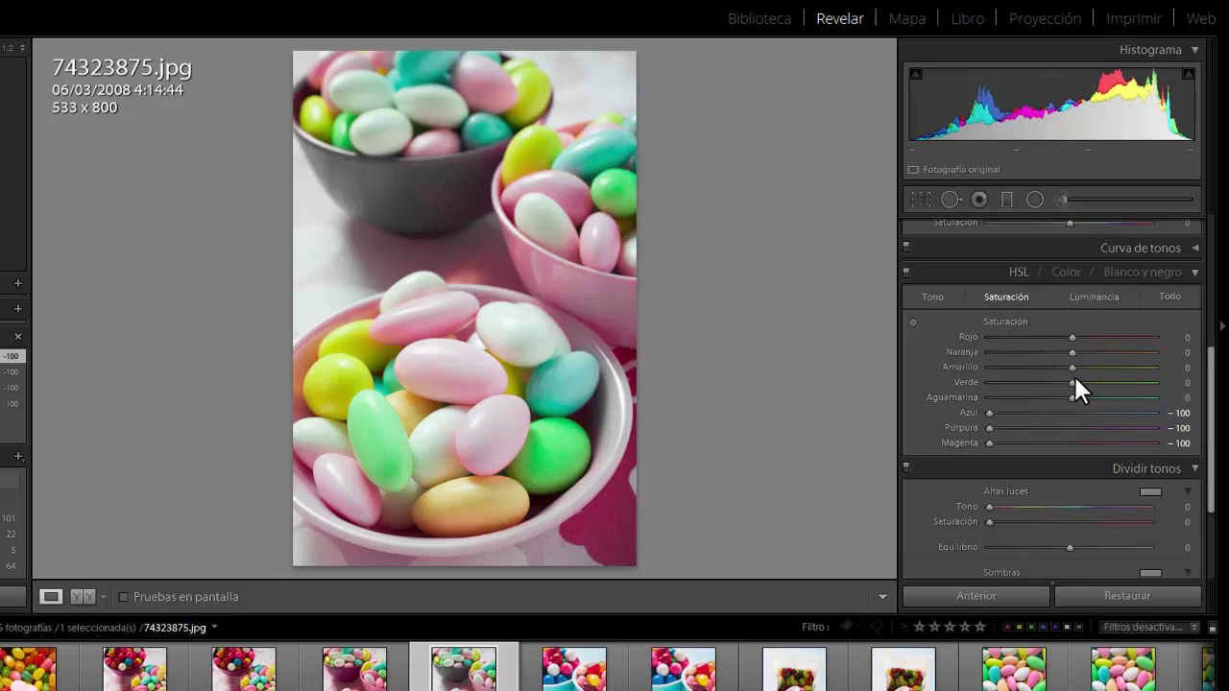
{"action": "left_click_drag", "start_coordinate": [1069, 396], "coordinate": [974, 394]}
{"action": "left_click_drag", "start_coordinate": [1072, 381], "coordinate": [979, 380]}
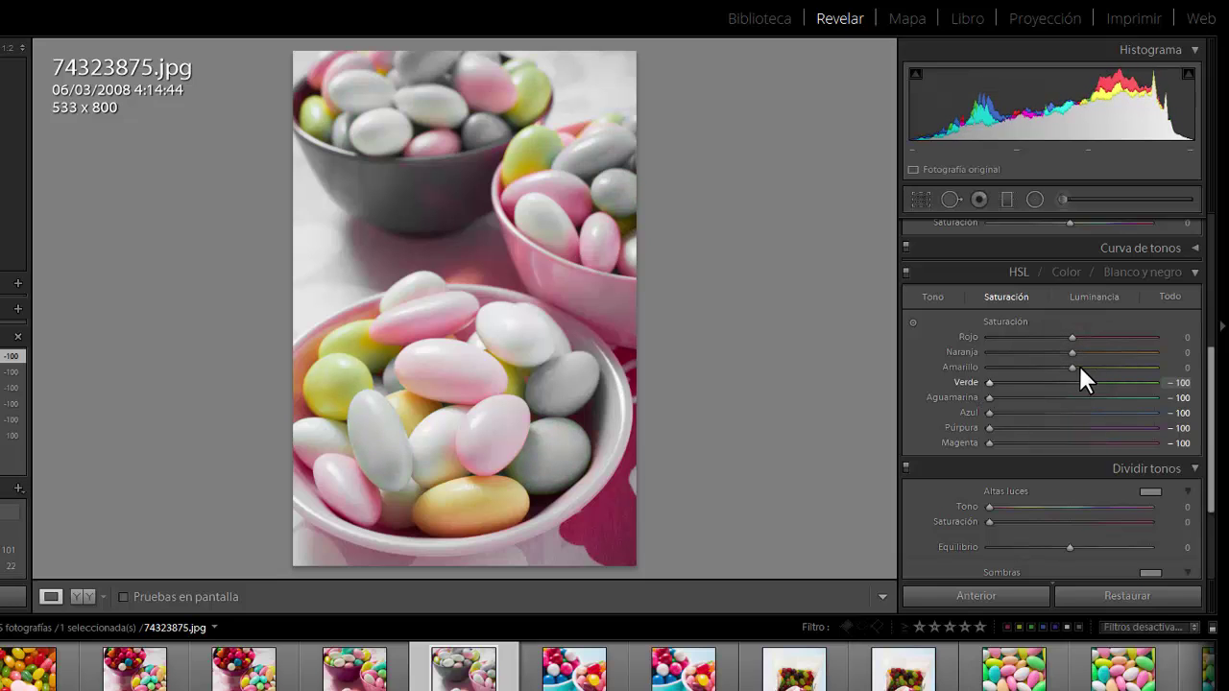
{"action": "left_click_drag", "start_coordinate": [1068, 367], "coordinate": [977, 362]}
{"action": "left_click_drag", "start_coordinate": [1072, 353], "coordinate": [980, 346]}
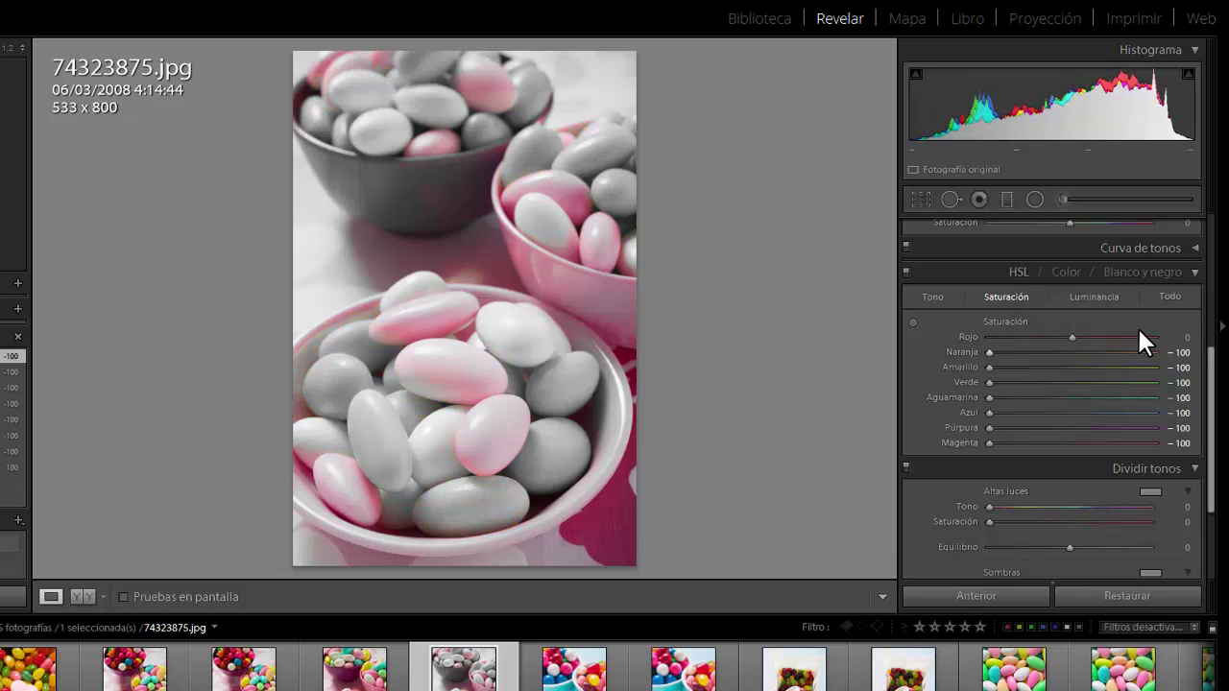
{"action": "left_click_drag", "start_coordinate": [1071, 337], "coordinate": [982, 335]}
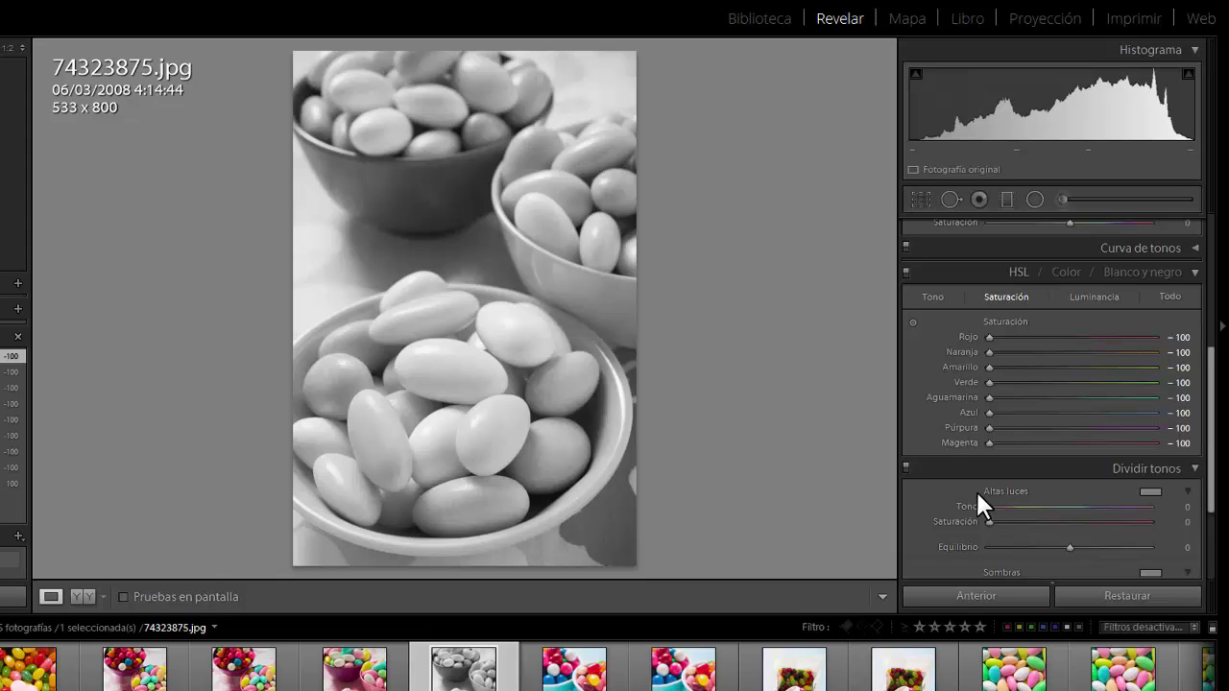
- Undo the Rojo saturation change and reset all develop settings of the candy photo
{"action": "key", "text": "ctrl+z"}
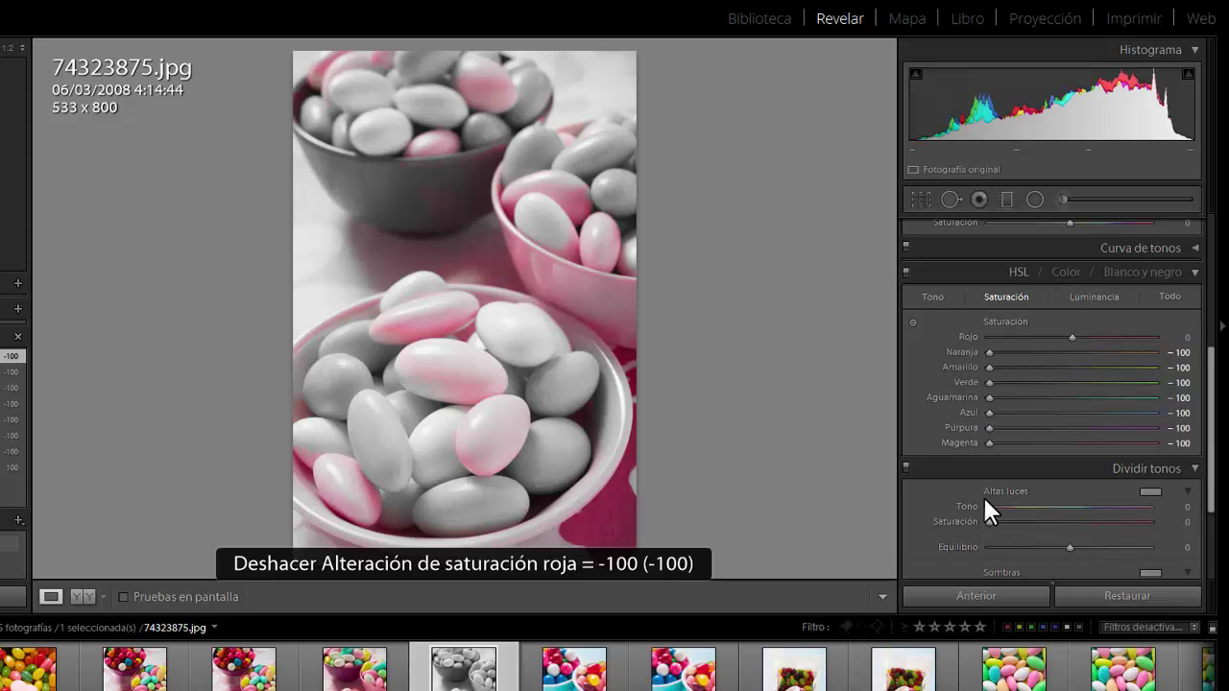
{"action": "left_click", "coordinate": [1144, 590]}
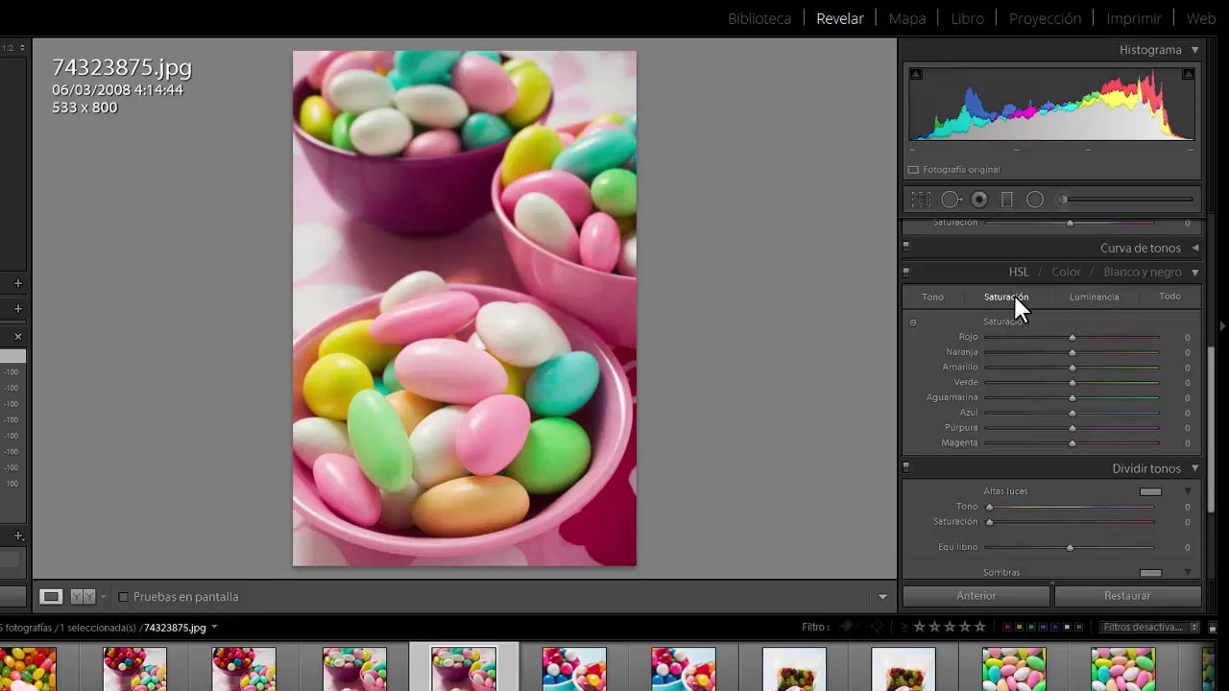
- Raise the Magenta and Púrpura luminance in HSL to +100 each
{"action": "left_click", "coordinate": [1076, 298]}
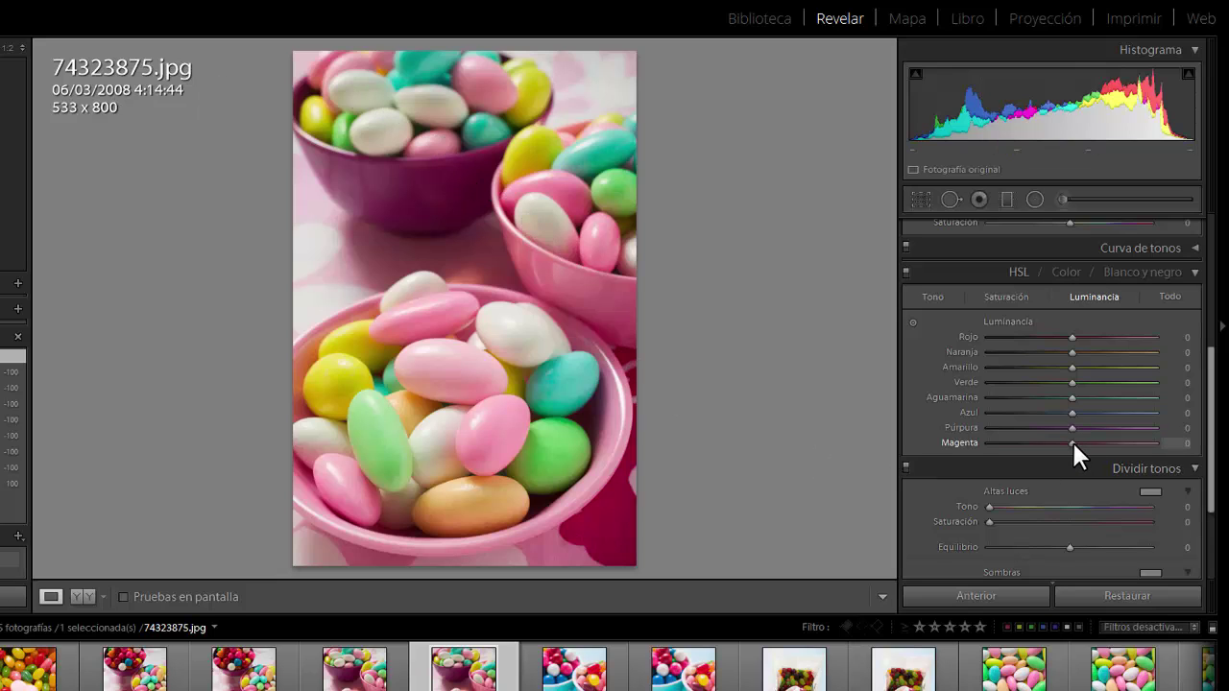
{"action": "left_click_drag", "start_coordinate": [1073, 441], "coordinate": [1186, 456]}
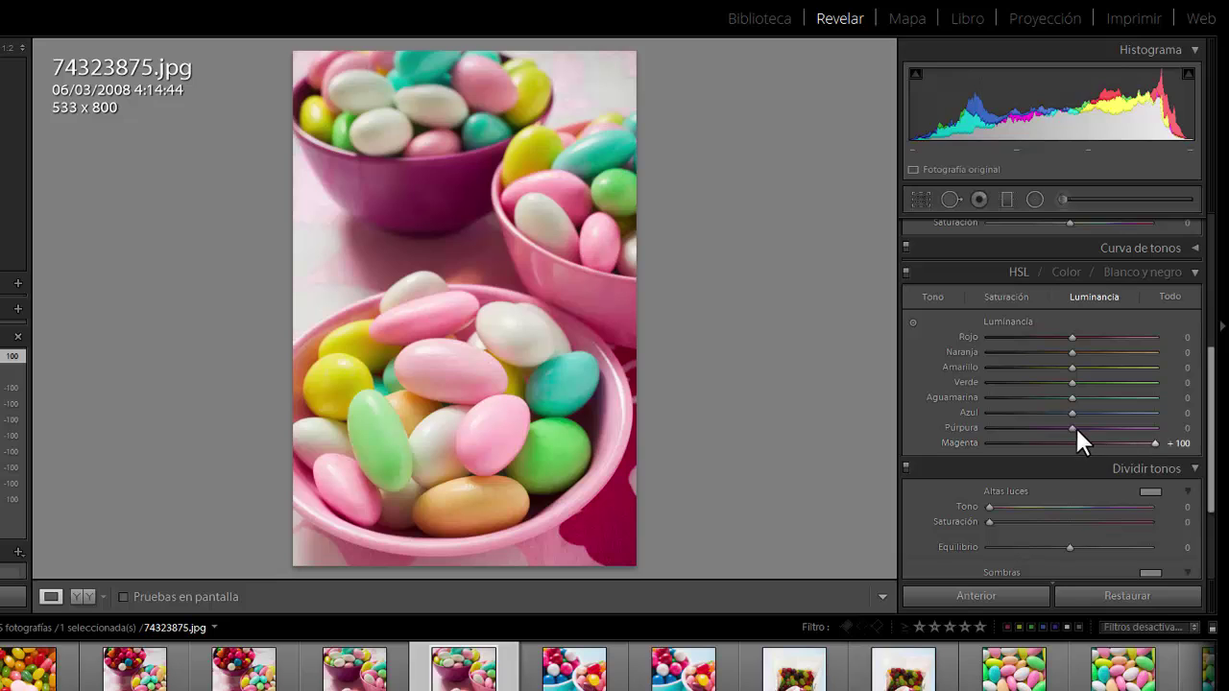
{"action": "left_click_drag", "start_coordinate": [1075, 427], "coordinate": [1159, 439]}
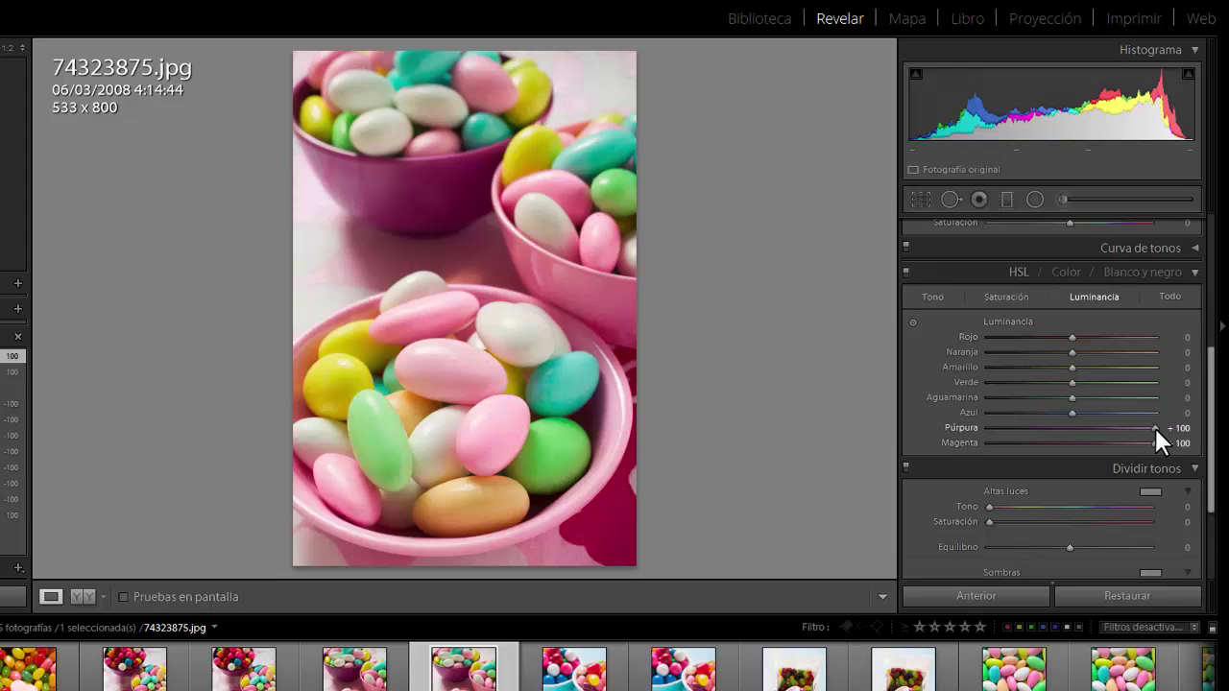
- Lower the Púrpura and Magenta luminance to -100 each and inspect the candies in the front bowl up close
{"action": "left_click_drag", "start_coordinate": [1152, 425], "coordinate": [970, 425]}
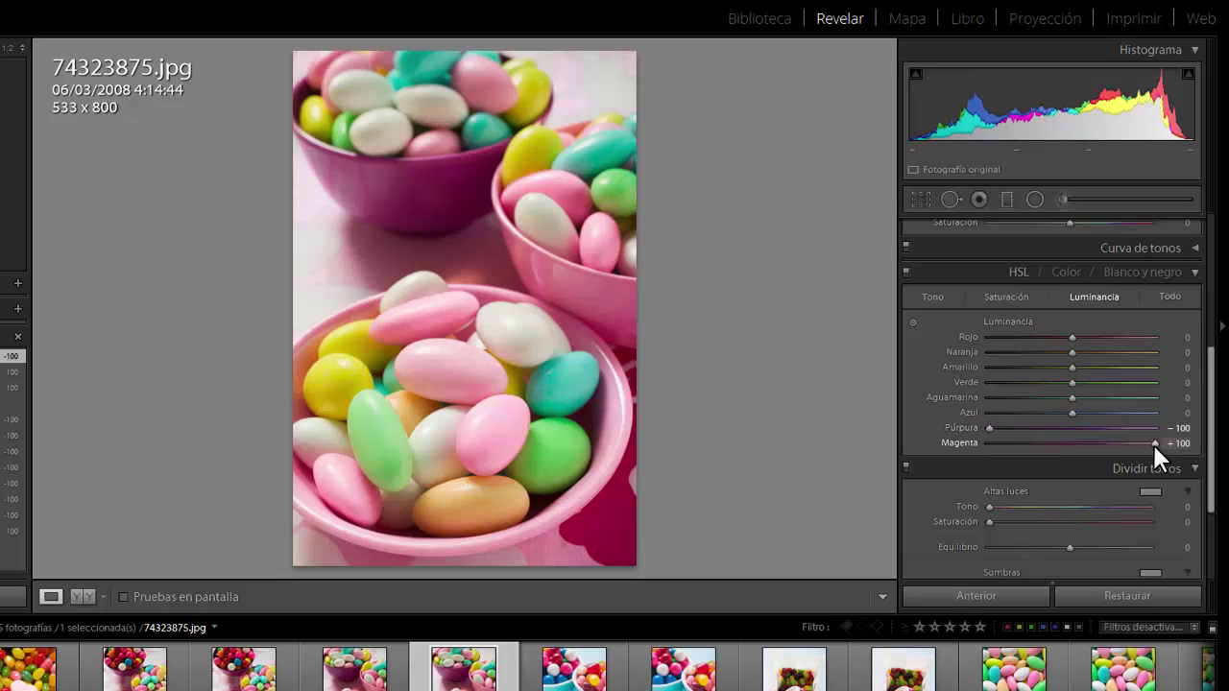
{"action": "left_click_drag", "start_coordinate": [1153, 442], "coordinate": [980, 442]}
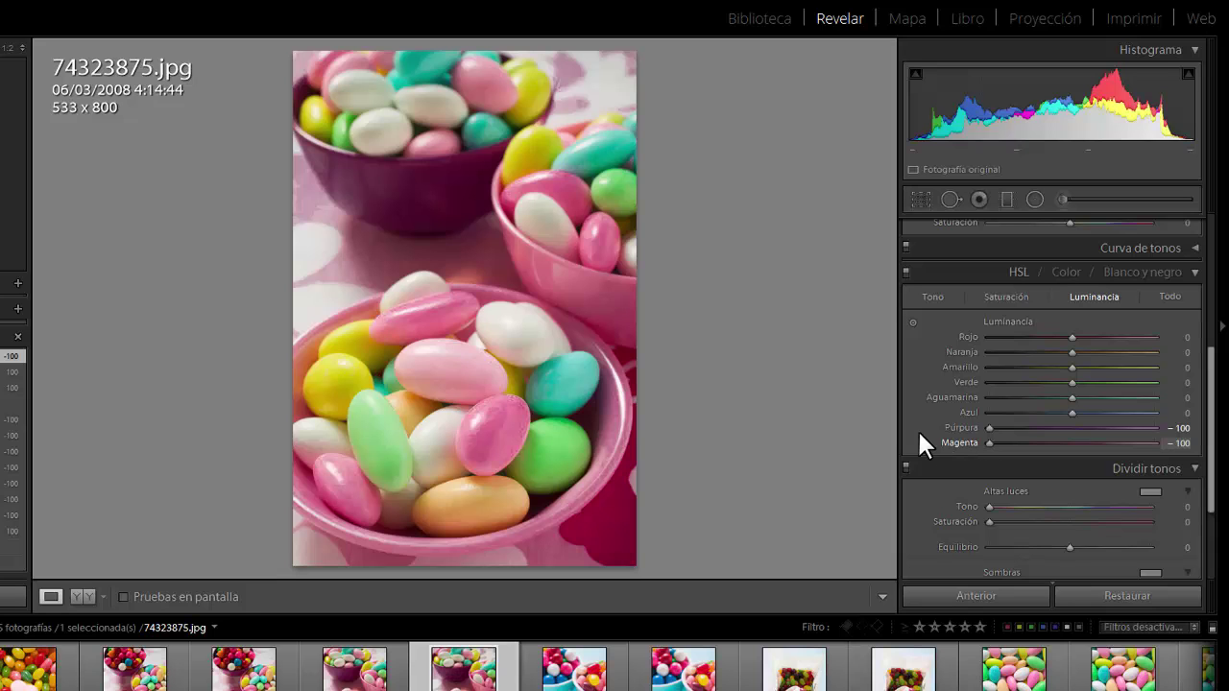
{"action": "left_click", "coordinate": [504, 433]}
{"action": "left_click", "coordinate": [509, 363]}
{"action": "left_click", "coordinate": [510, 372]}
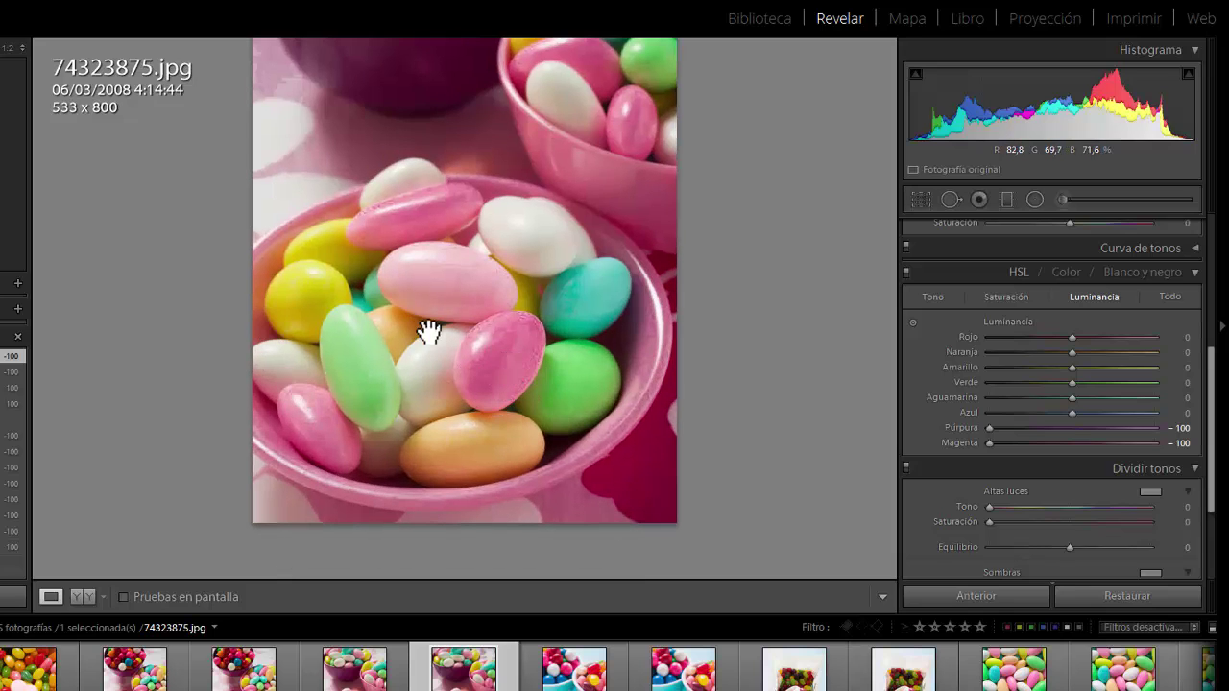
{"action": "left_click", "coordinate": [464, 343]}
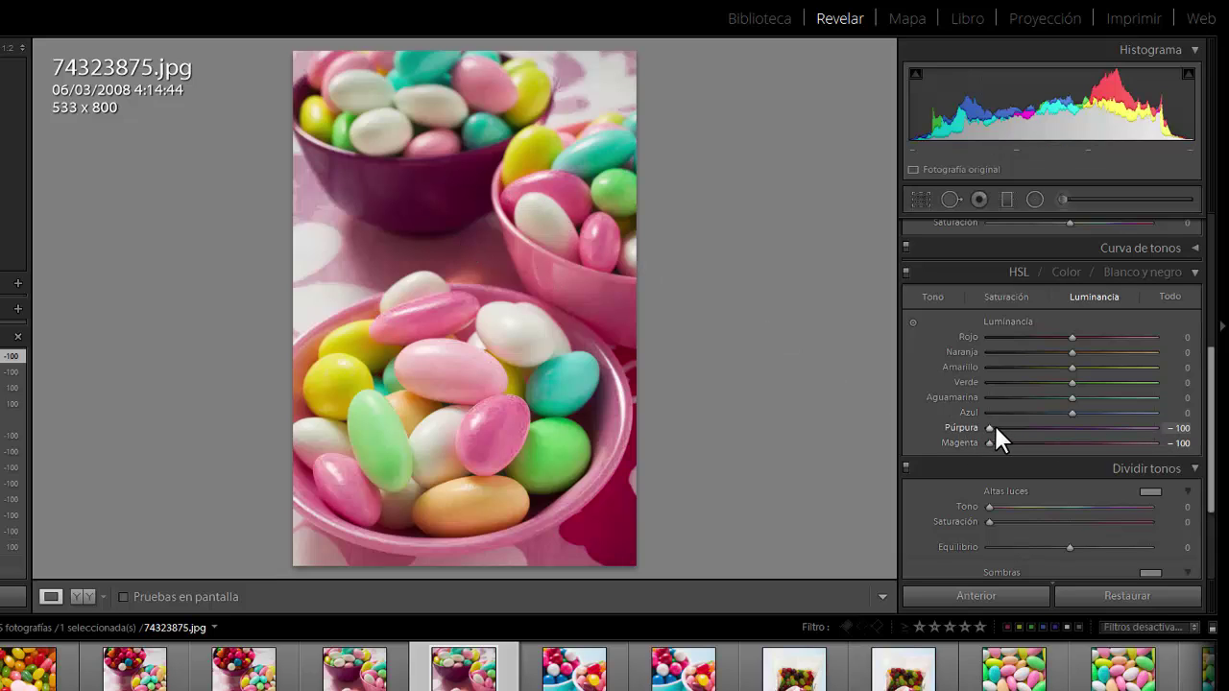
- Bring the Púrpura and Magenta luminance from the low extreme back up to +100 each
{"action": "left_click_drag", "start_coordinate": [1004, 429], "coordinate": [1153, 437]}
{"action": "left_click_drag", "start_coordinate": [988, 443], "coordinate": [1163, 451]}
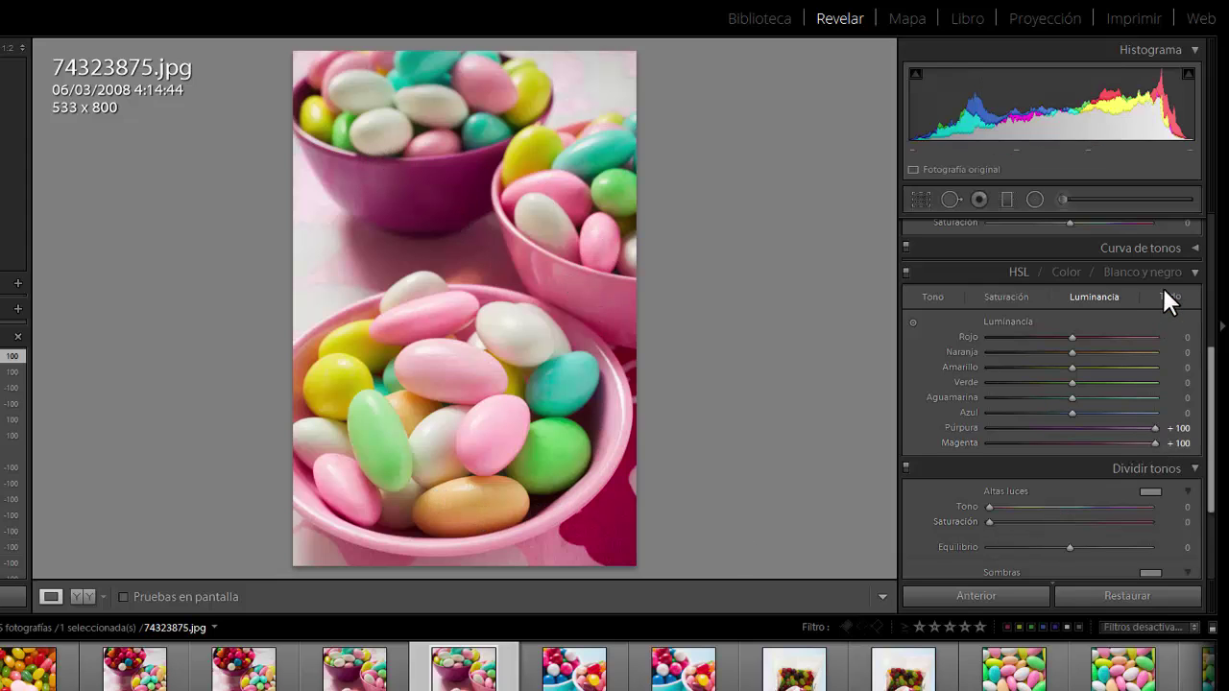
- Undo all the Púrpura and Magenta luminance changes, returning to the reset photo
{"action": "key", "text": "ctrl+z"}
{"action": "key", "text": "ctrl+z"}
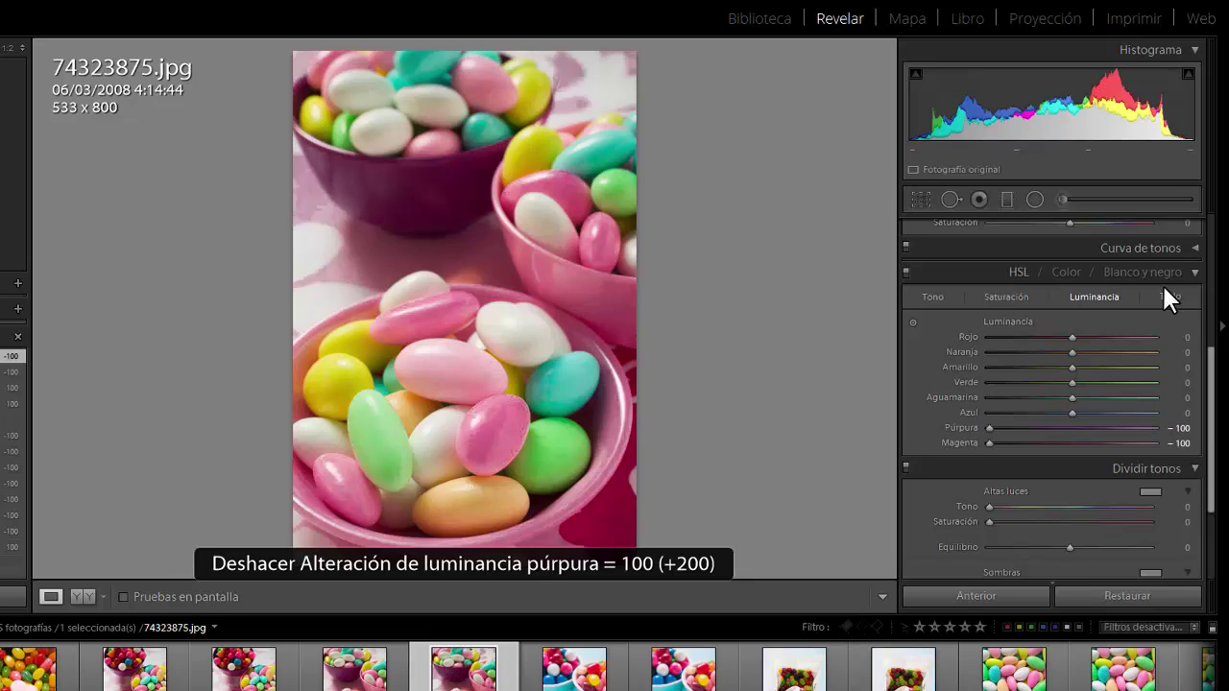
{"action": "key", "text": "ctrl+z"}
{"action": "key", "text": "ctrl+z"}
{"action": "key", "text": "ctrl+z"}
{"action": "key", "text": "ctrl+z"}
{"action": "key", "text": "ctrl+z"}
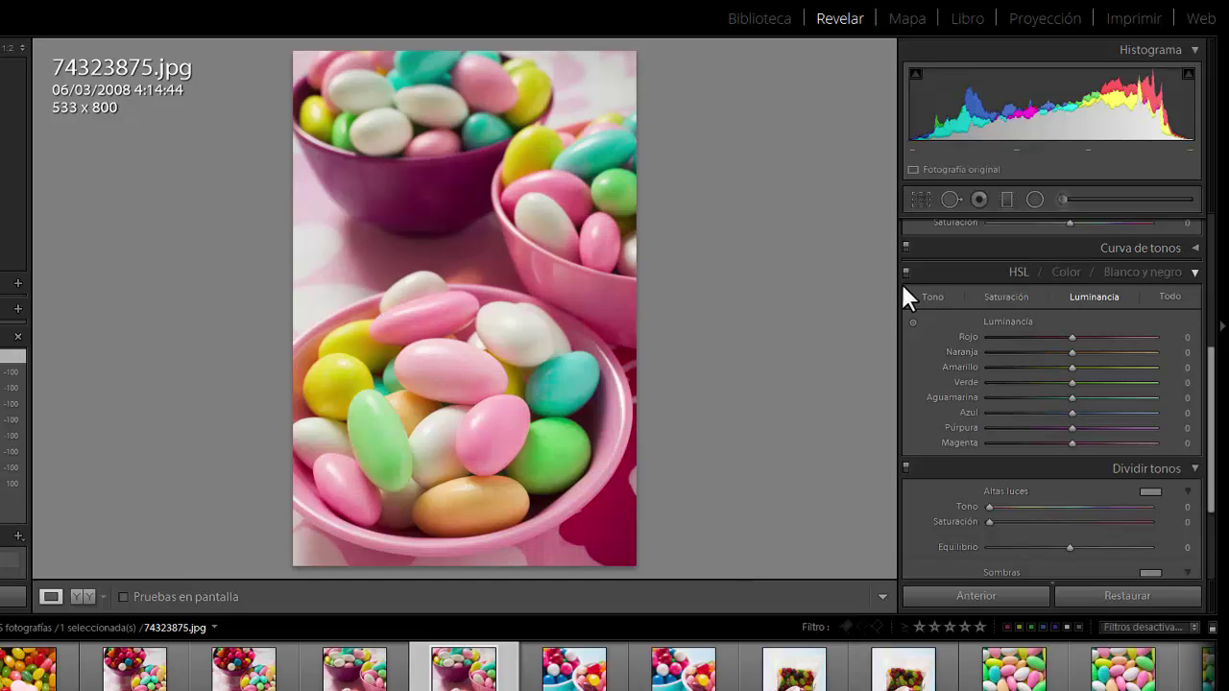
- Go through the Tono, Saturación and Luminancia views of HSL and return to Tono
{"action": "left_click", "coordinate": [939, 299]}
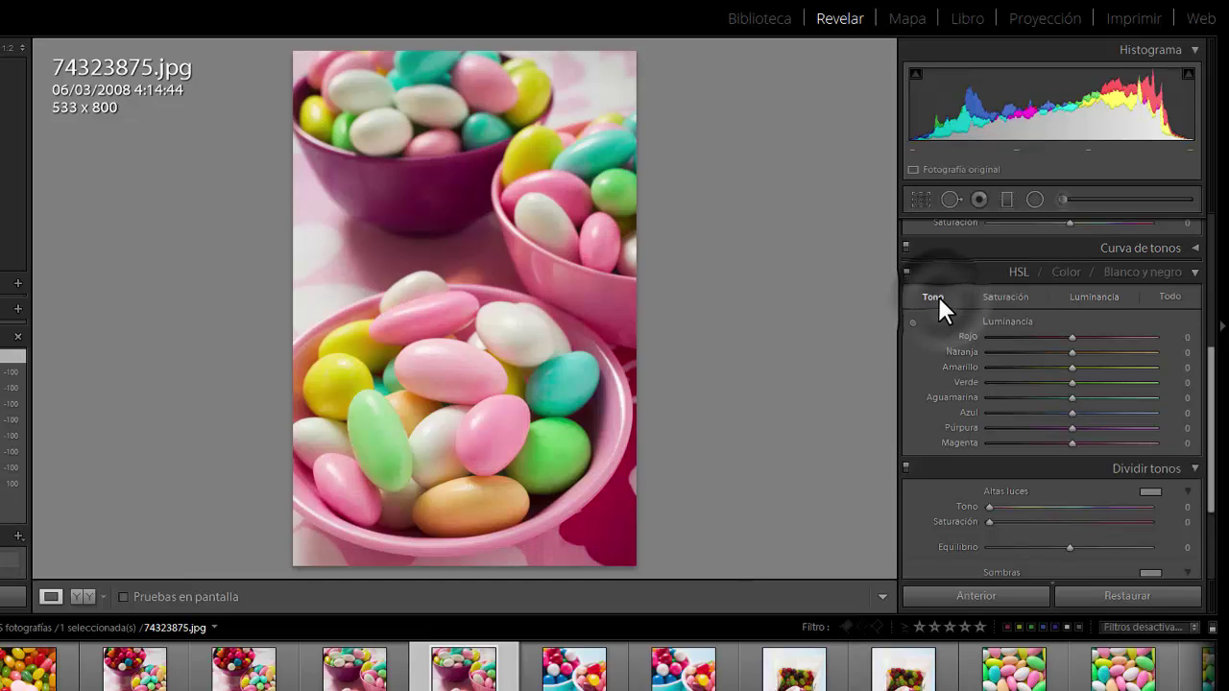
{"action": "left_click", "coordinate": [1008, 299]}
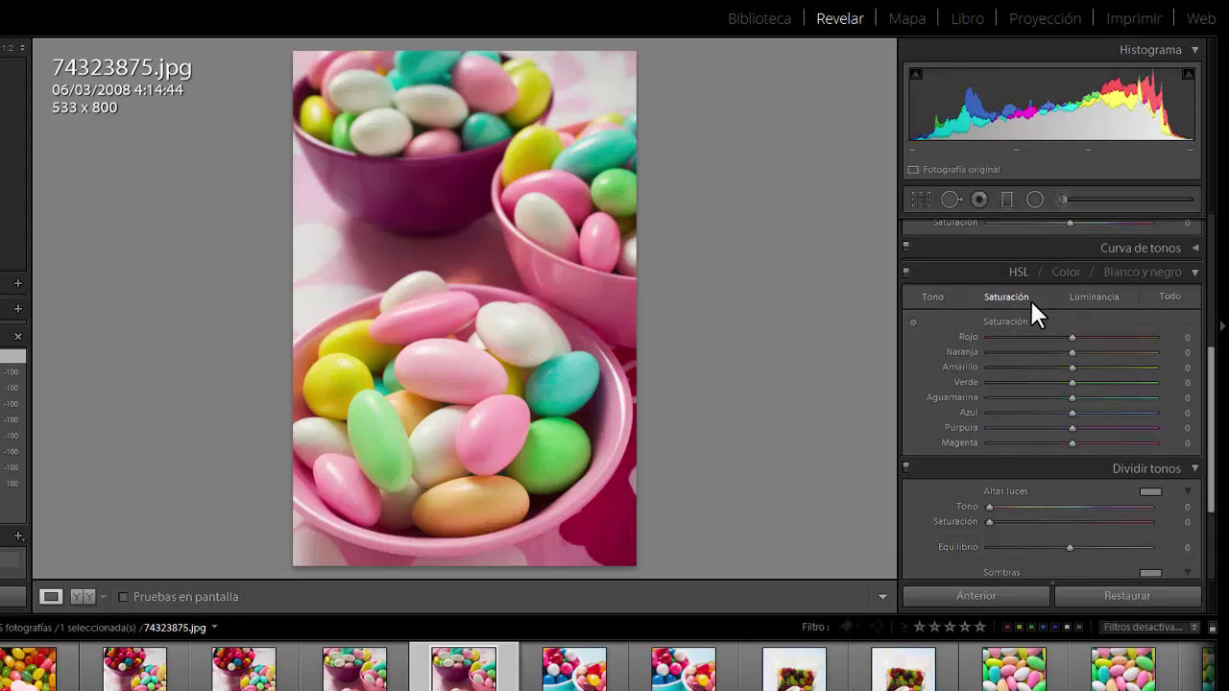
{"action": "left_click", "coordinate": [1086, 295]}
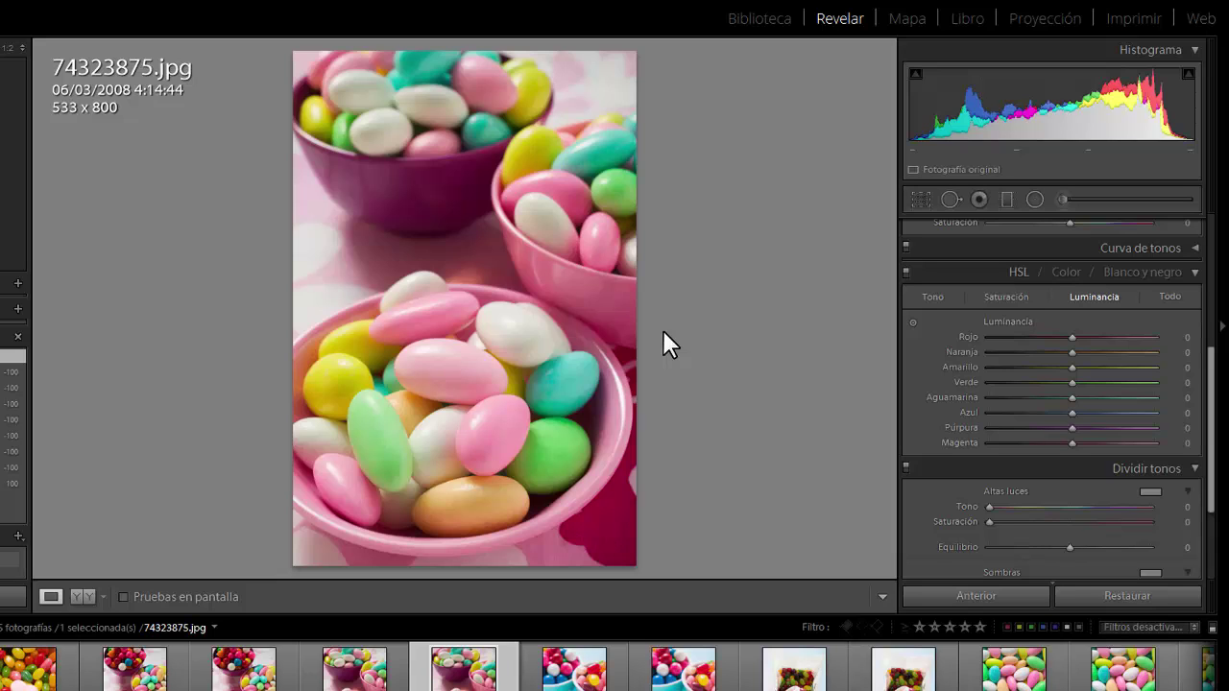
{"action": "left_click", "coordinate": [933, 297]}
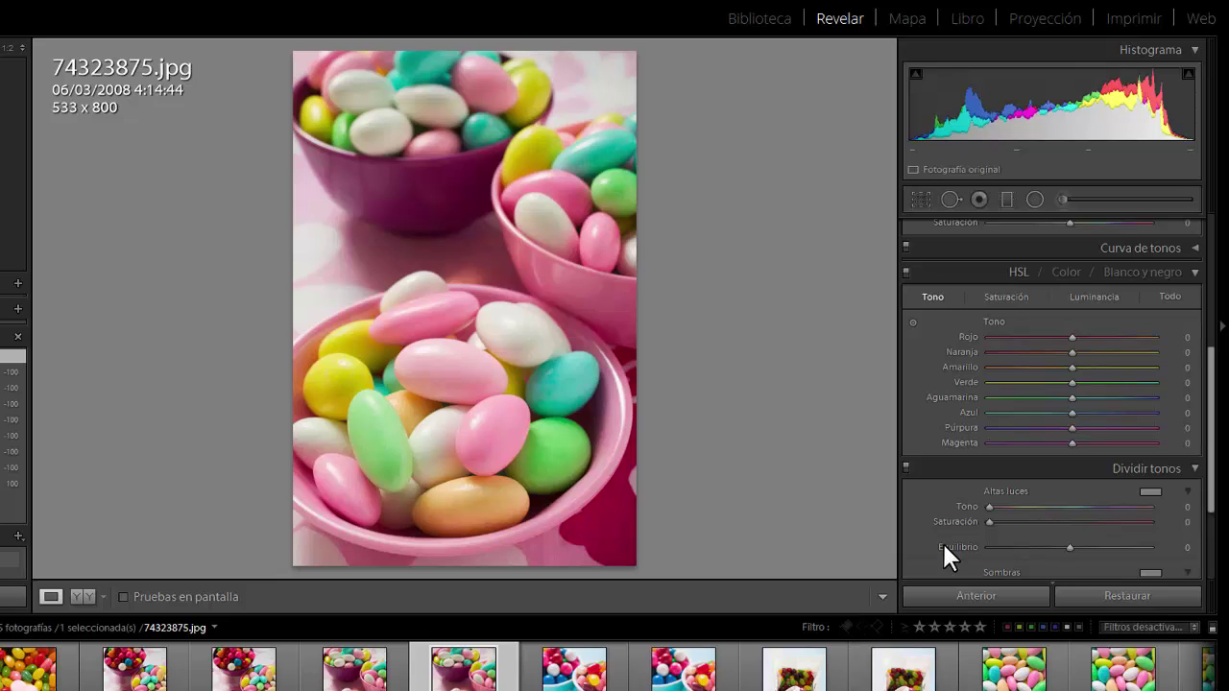
- Go through the Saturación, Luminancia, Todo and Tono views of HSL, ending on Luminancia
{"action": "left_click", "coordinate": [1007, 297]}
{"action": "left_click", "coordinate": [1088, 297]}
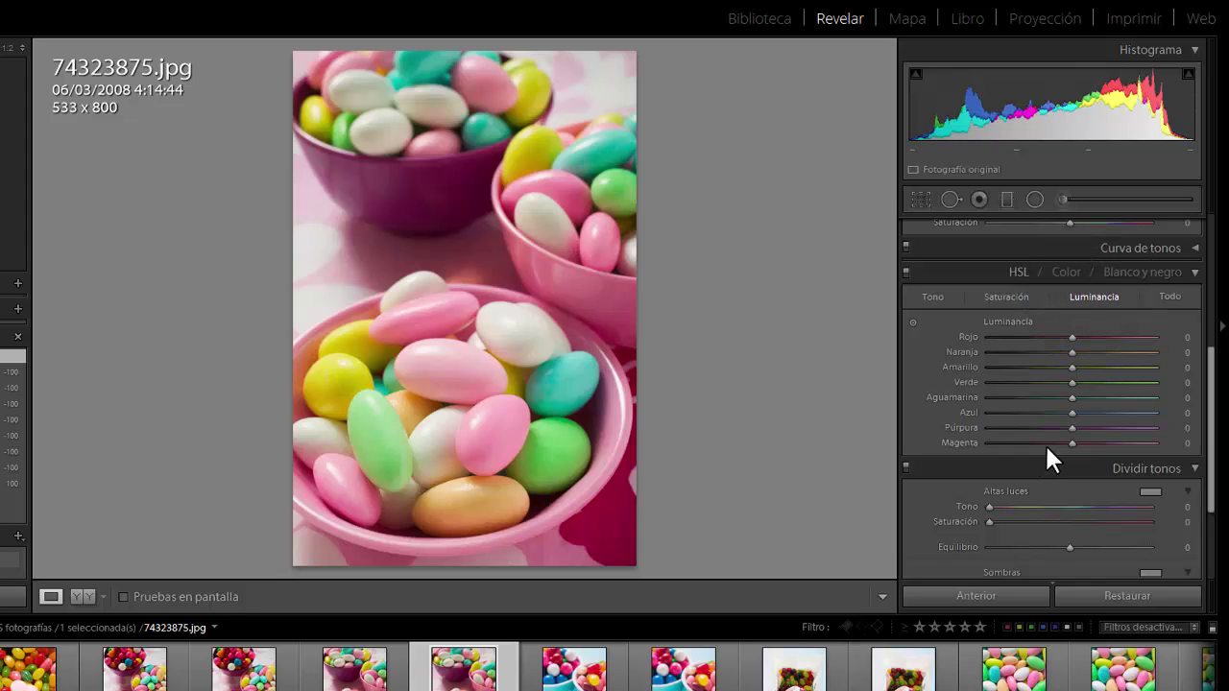
{"action": "left_click", "coordinate": [1171, 297]}
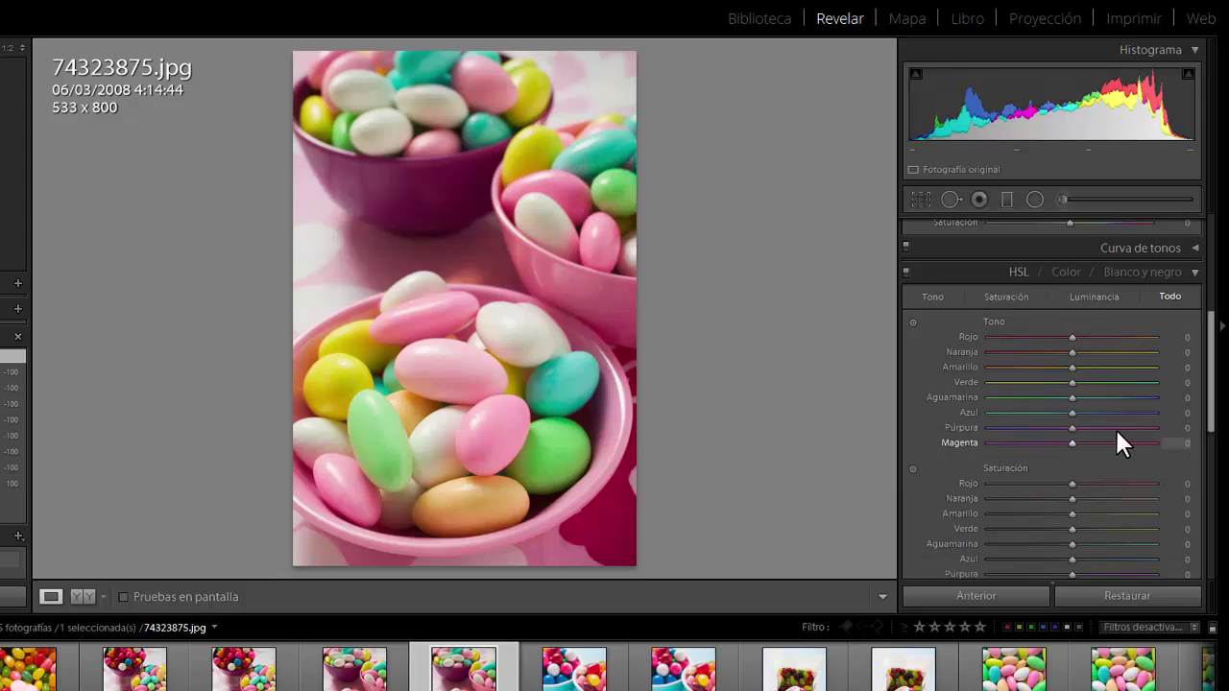
{"action": "left_click", "coordinate": [936, 295]}
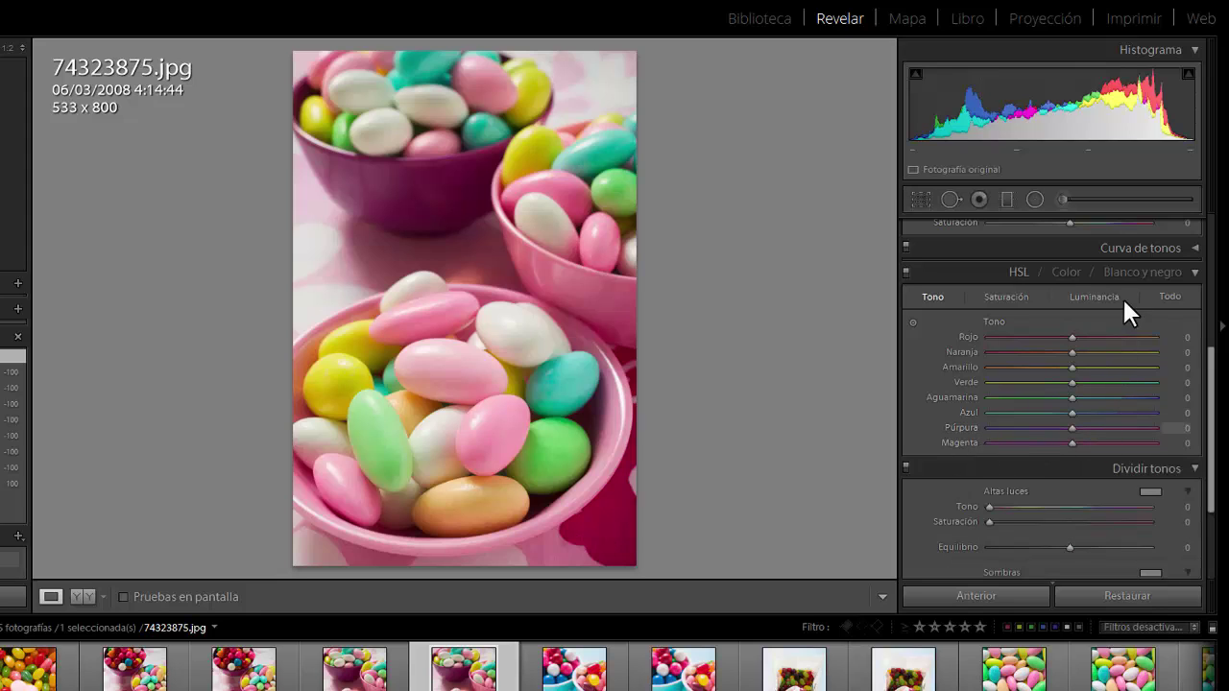
{"action": "left_click", "coordinate": [999, 297]}
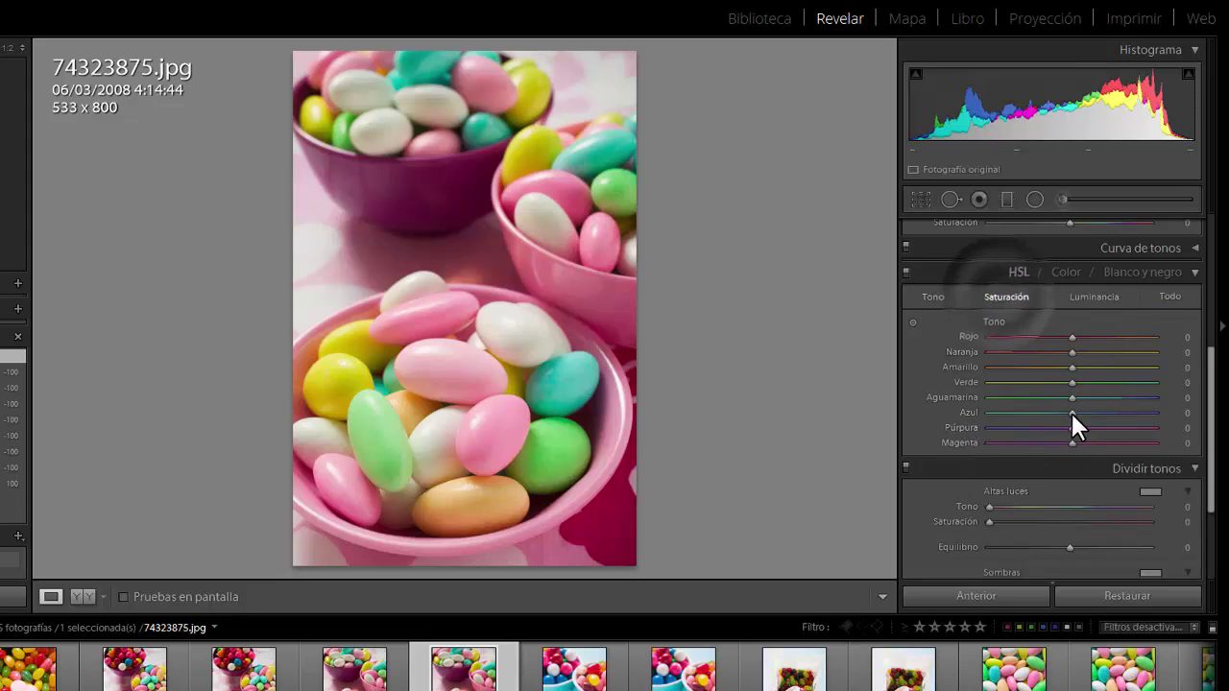
{"action": "left_click", "coordinate": [1101, 297]}
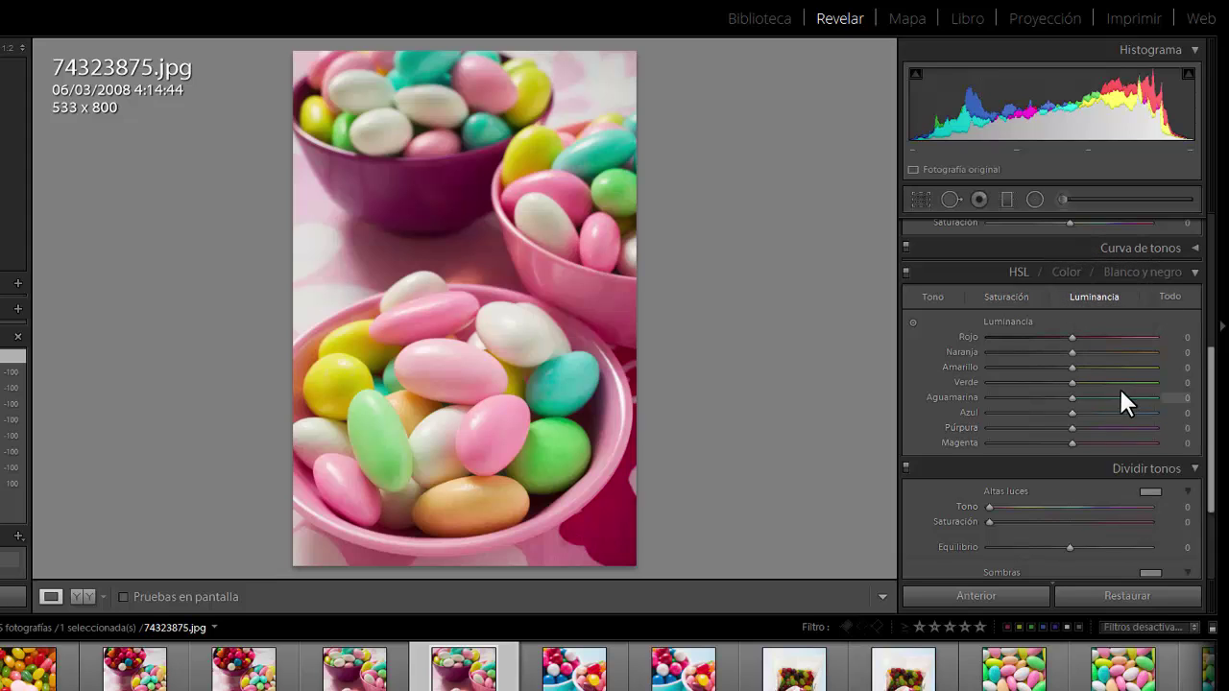
- Show all HSL controls together with Todo and look through the Tono, Saturación and Luminancia groups
{"action": "left_click", "coordinate": [1163, 294]}
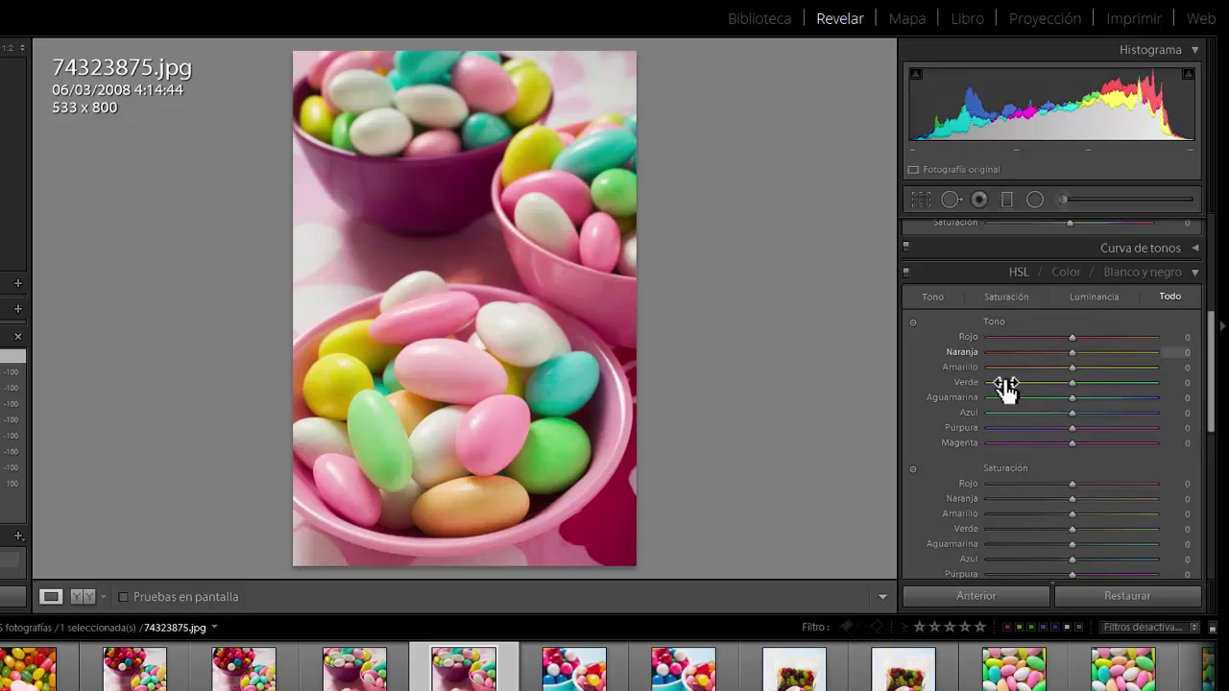
{"action": "left_click_drag", "start_coordinate": [1215, 406], "coordinate": [1215, 446]}
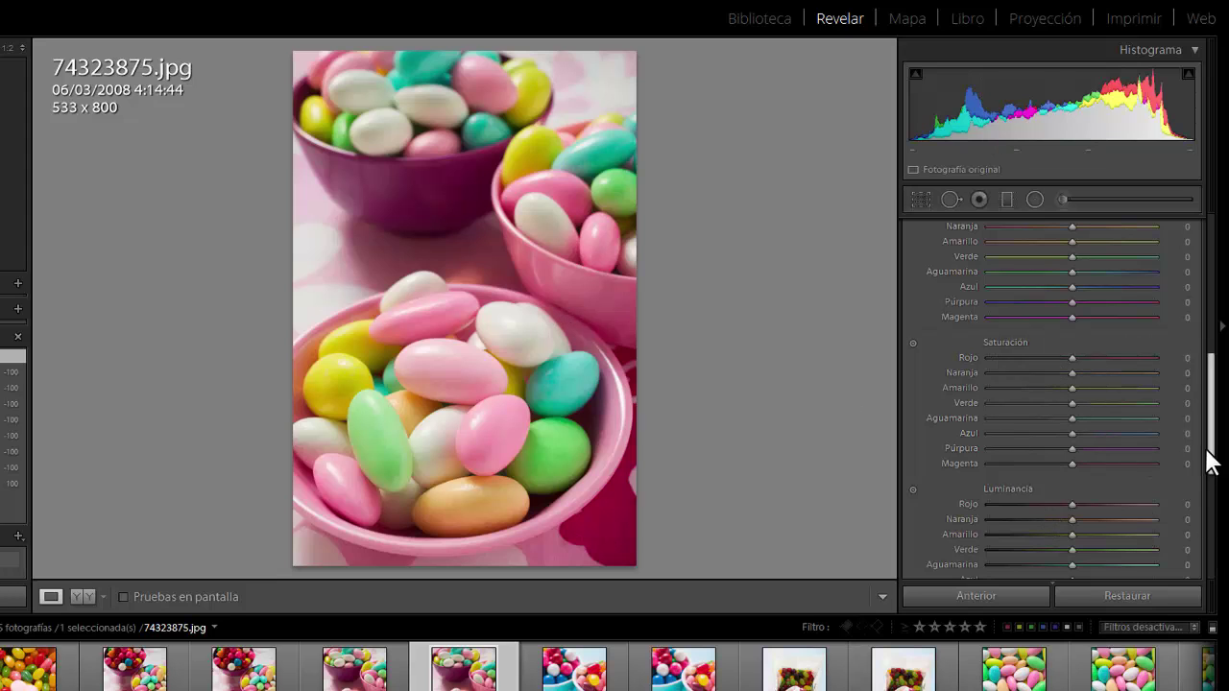
{"action": "left_click_drag", "start_coordinate": [1211, 464], "coordinate": [1212, 512]}
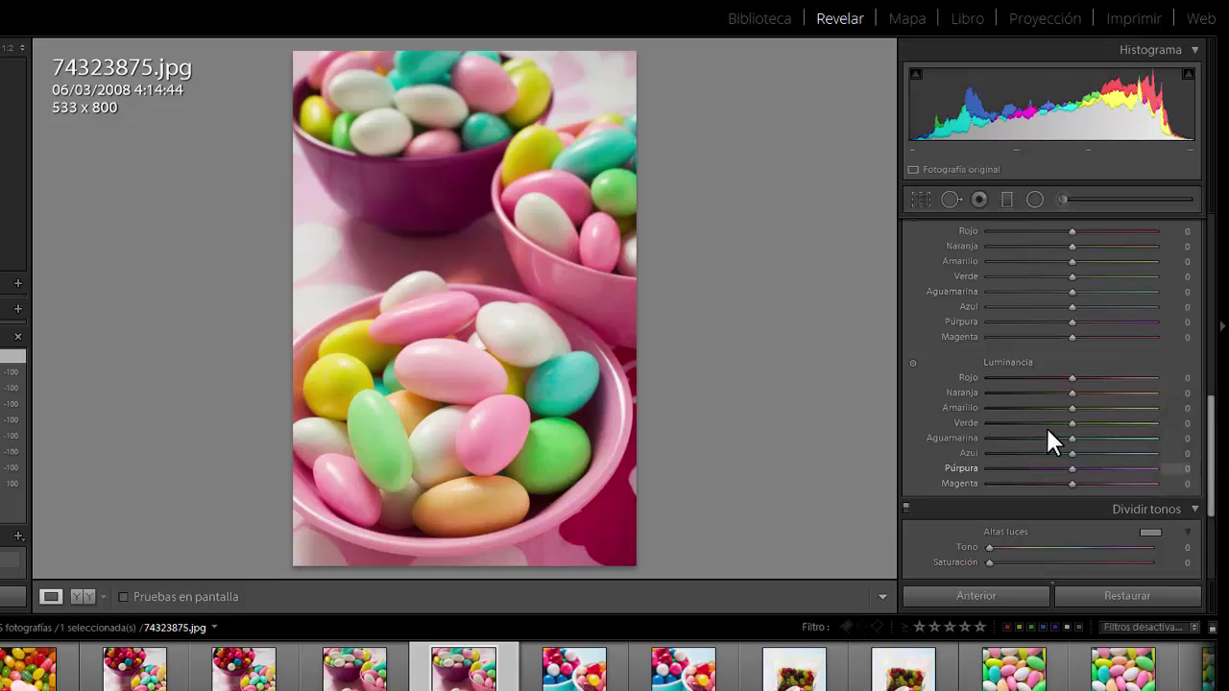
{"action": "left_click_drag", "start_coordinate": [1211, 453], "coordinate": [1213, 396]}
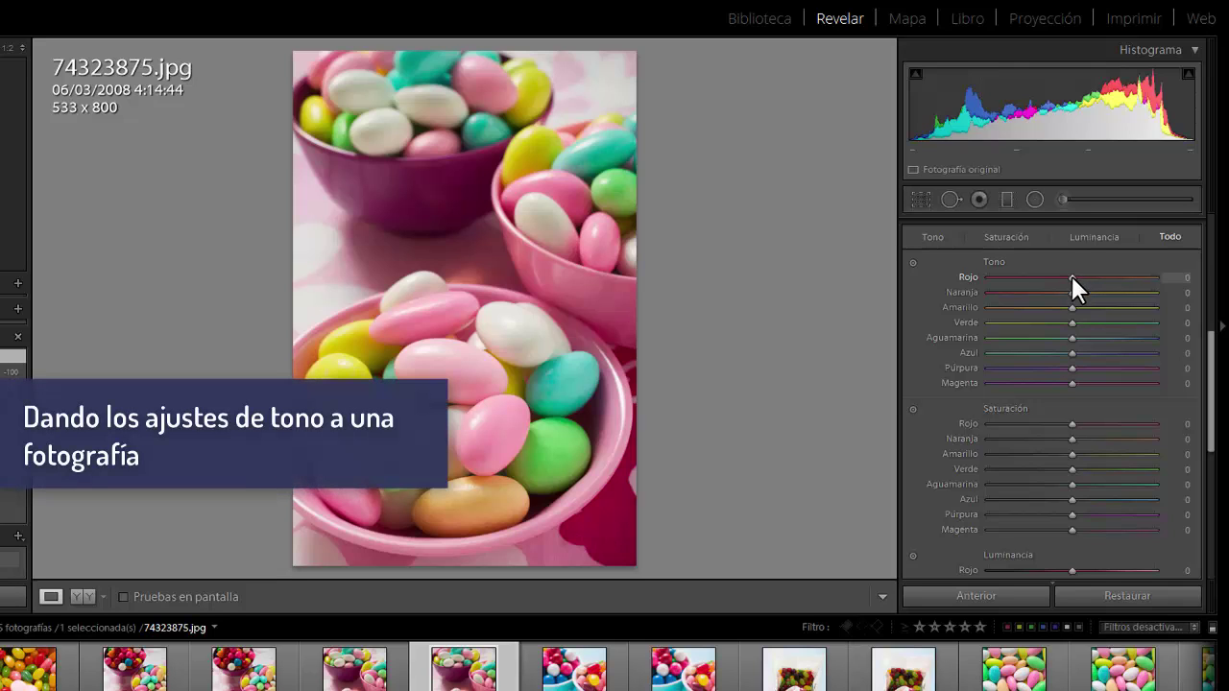
- Set the hue of Rojo to +37, Naranja to +19 and Amarillo to +16
{"action": "left_click_drag", "start_coordinate": [1072, 276], "coordinate": [1098, 277]}
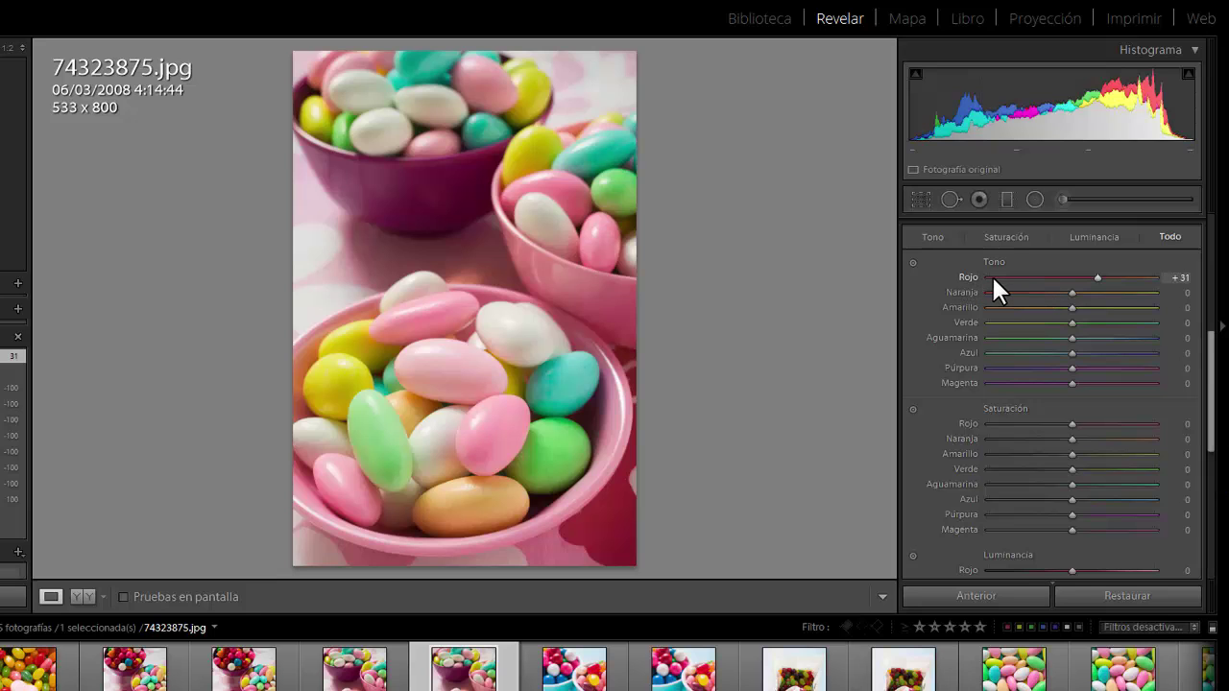
{"action": "mouse_move", "coordinate": [1094, 276]}
{"action": "left_mouse_down"}
{"action": "mouse_move", "coordinate": [1018, 280]}
{"action": "mouse_move", "coordinate": [1100, 286]}
{"action": "left_mouse_up"}
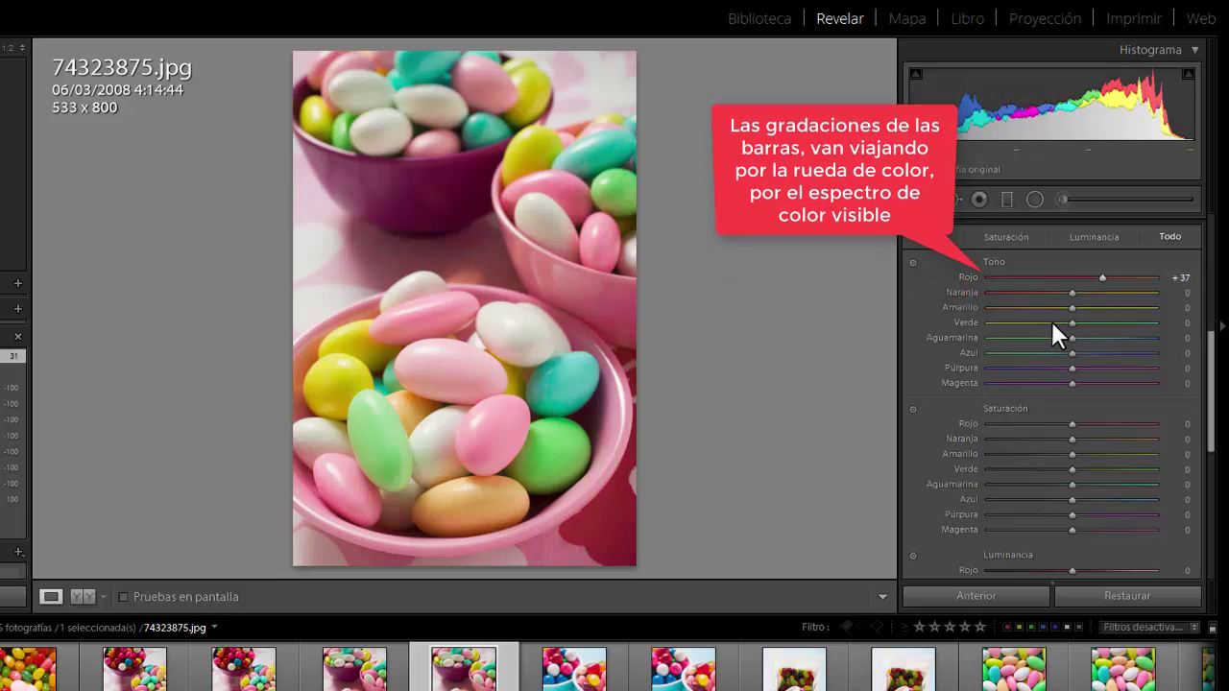
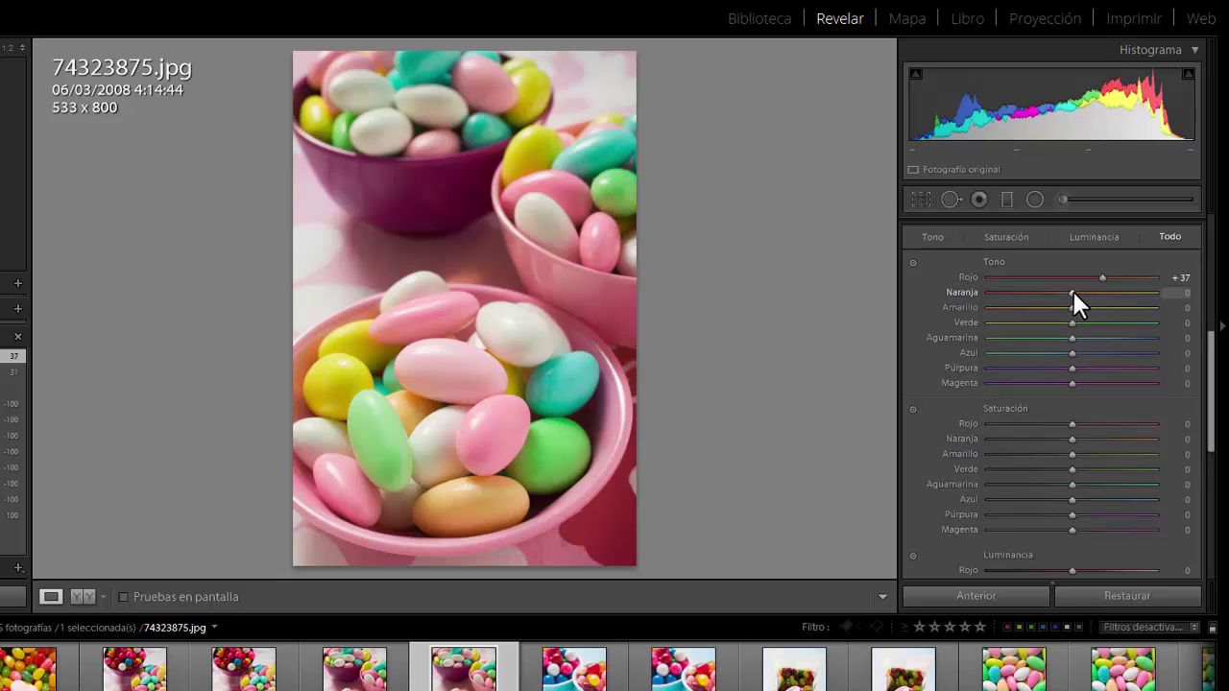
{"action": "mouse_move", "coordinate": [1073, 292]}
{"action": "left_mouse_down"}
{"action": "mouse_move", "coordinate": [1102, 297]}
{"action": "mouse_move", "coordinate": [1030, 302]}
{"action": "mouse_move", "coordinate": [1096, 305]}
{"action": "mouse_move", "coordinate": [1086, 307]}
{"action": "left_mouse_up"}
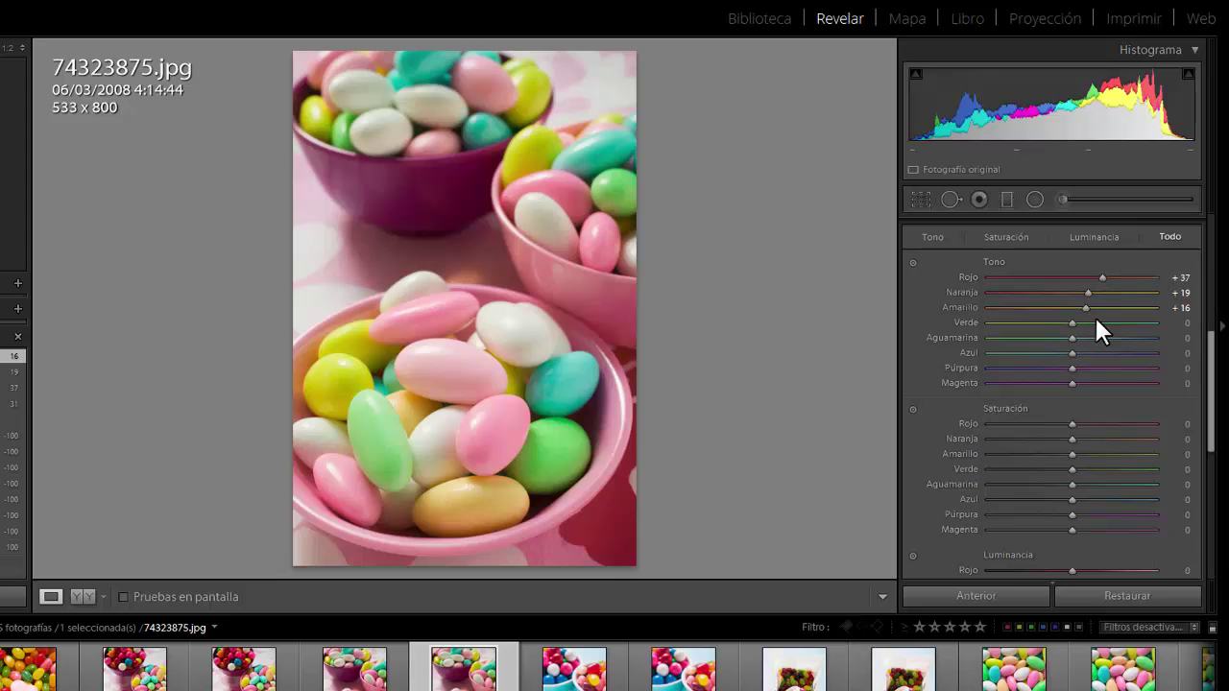
- Set the Verde hue to +19 after trying -57, and set the Aguamarina hue to +19
{"action": "left_click_drag", "start_coordinate": [1071, 321], "coordinate": [1024, 310]}
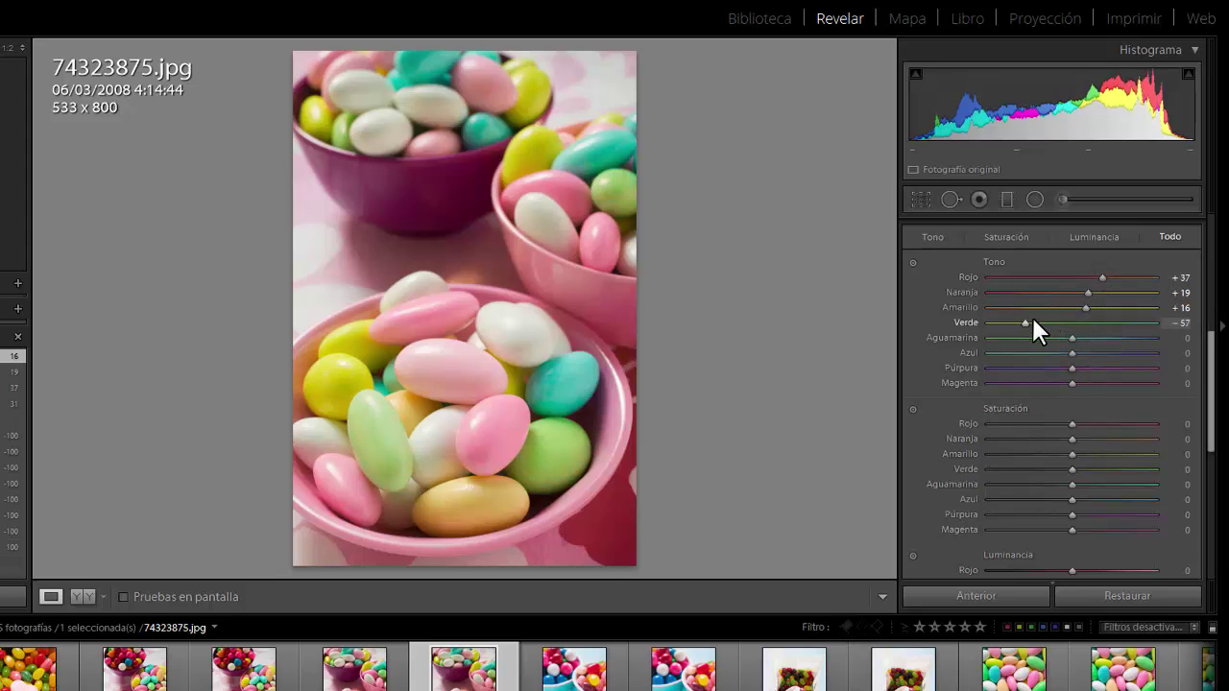
{"action": "left_click_drag", "start_coordinate": [1024, 323], "coordinate": [1087, 326]}
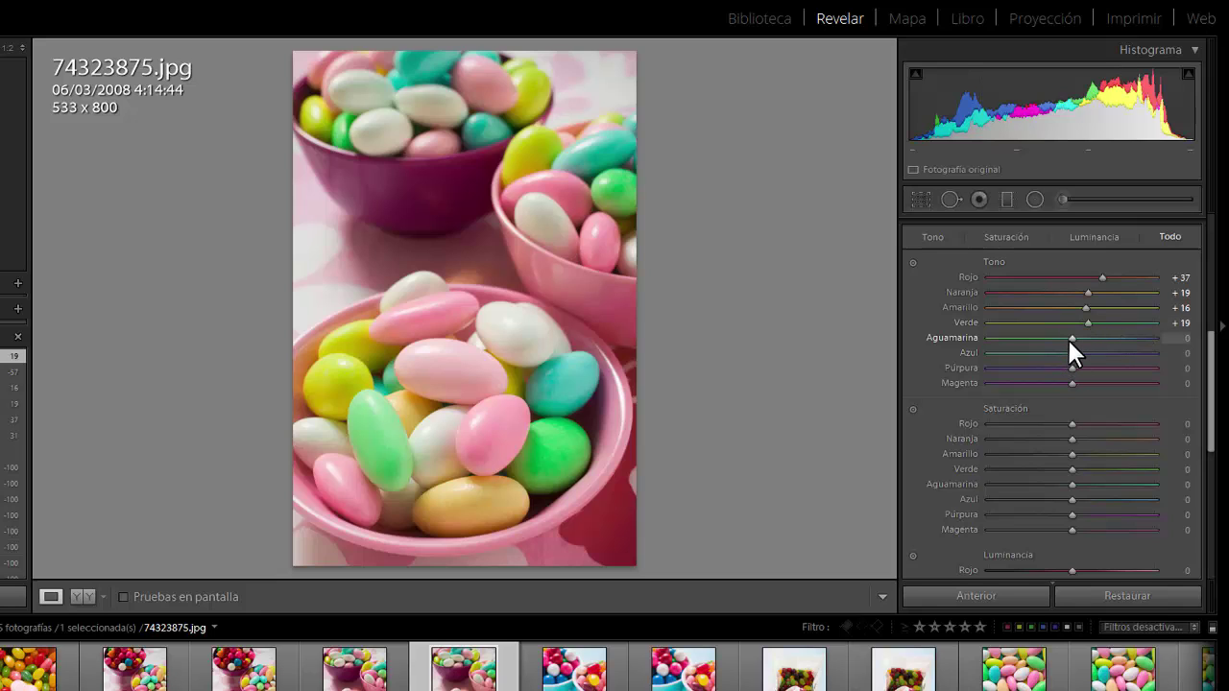
{"action": "left_click_drag", "start_coordinate": [1070, 338], "coordinate": [1091, 338]}
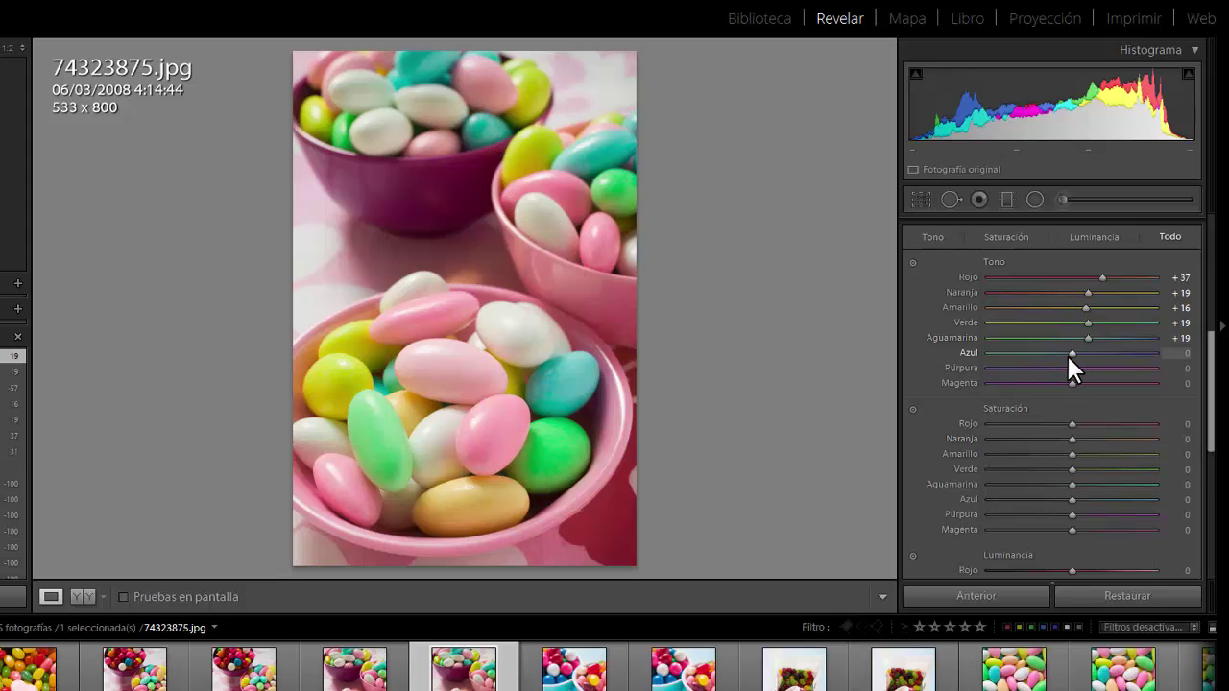
- Try the Azul hue at -26 and inspect the turquoise candy in the front bowl up close
{"action": "mouse_move", "coordinate": [1069, 362]}
{"action": "left_mouse_down"}
{"action": "mouse_move", "coordinate": [1043, 357]}
{"action": "mouse_move", "coordinate": [1097, 365]}
{"action": "mouse_move", "coordinate": [1039, 356]}
{"action": "mouse_move", "coordinate": [1051, 355]}
{"action": "left_mouse_up"}
{"action": "left_click_drag", "start_coordinate": [1053, 352], "coordinate": [1050, 354]}
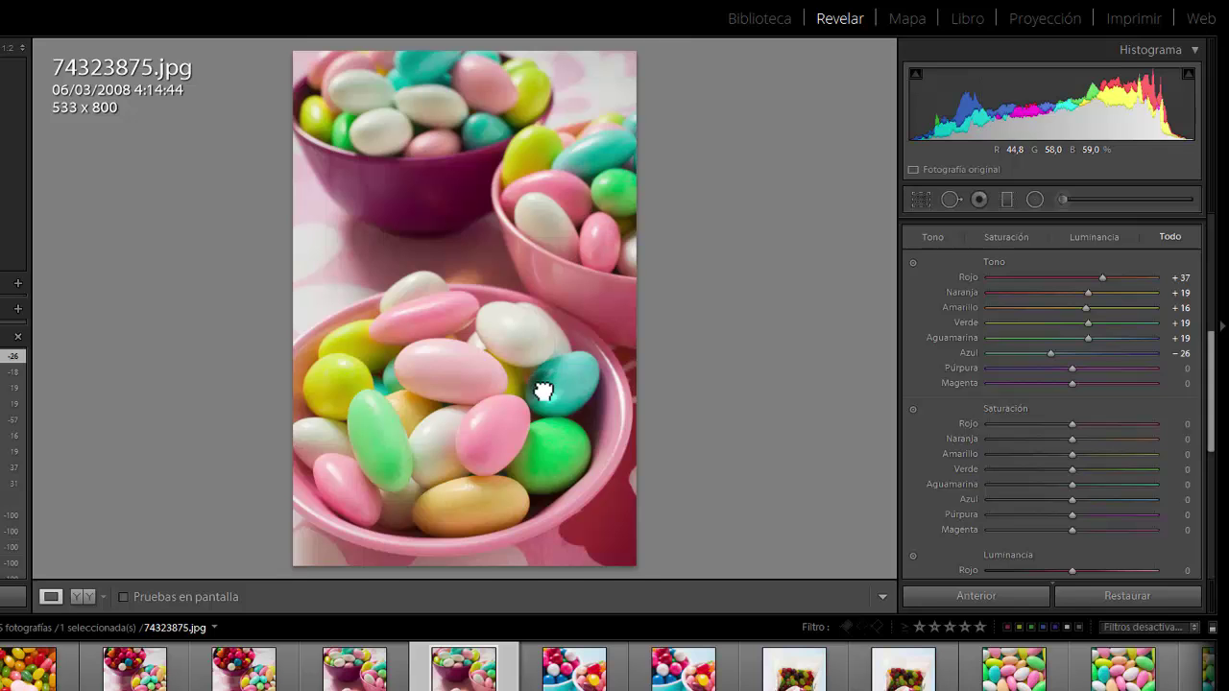
{"action": "left_click", "coordinate": [543, 390]}
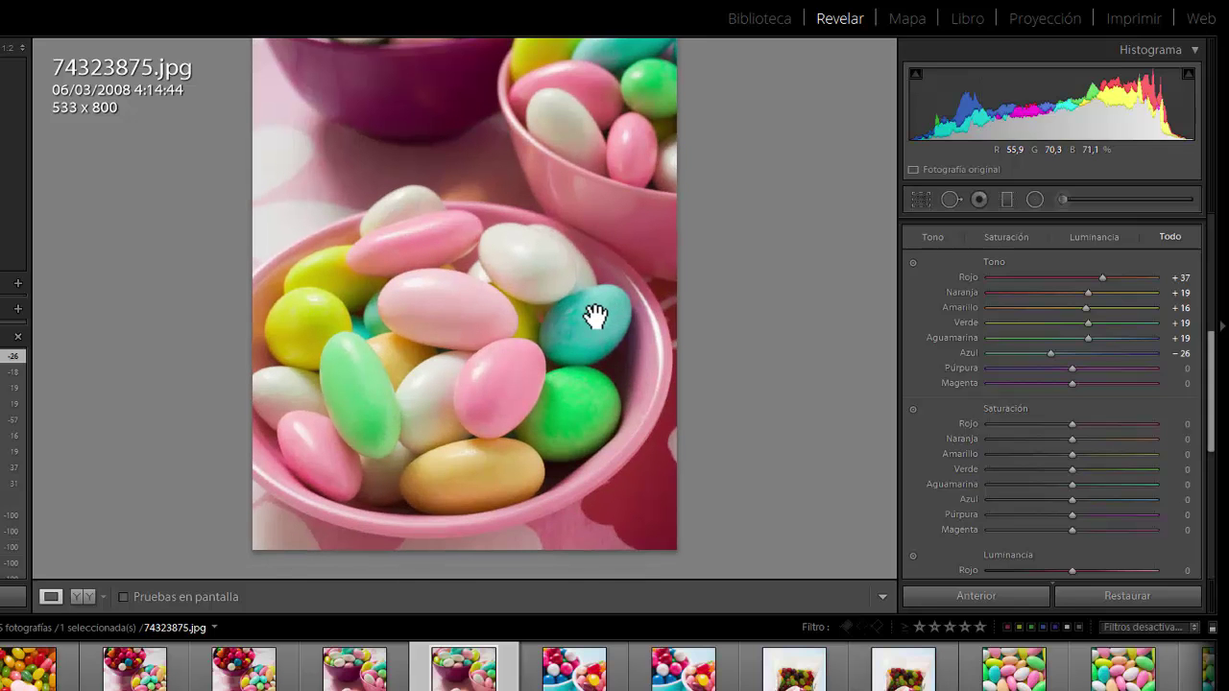
{"action": "left_click", "coordinate": [595, 317]}
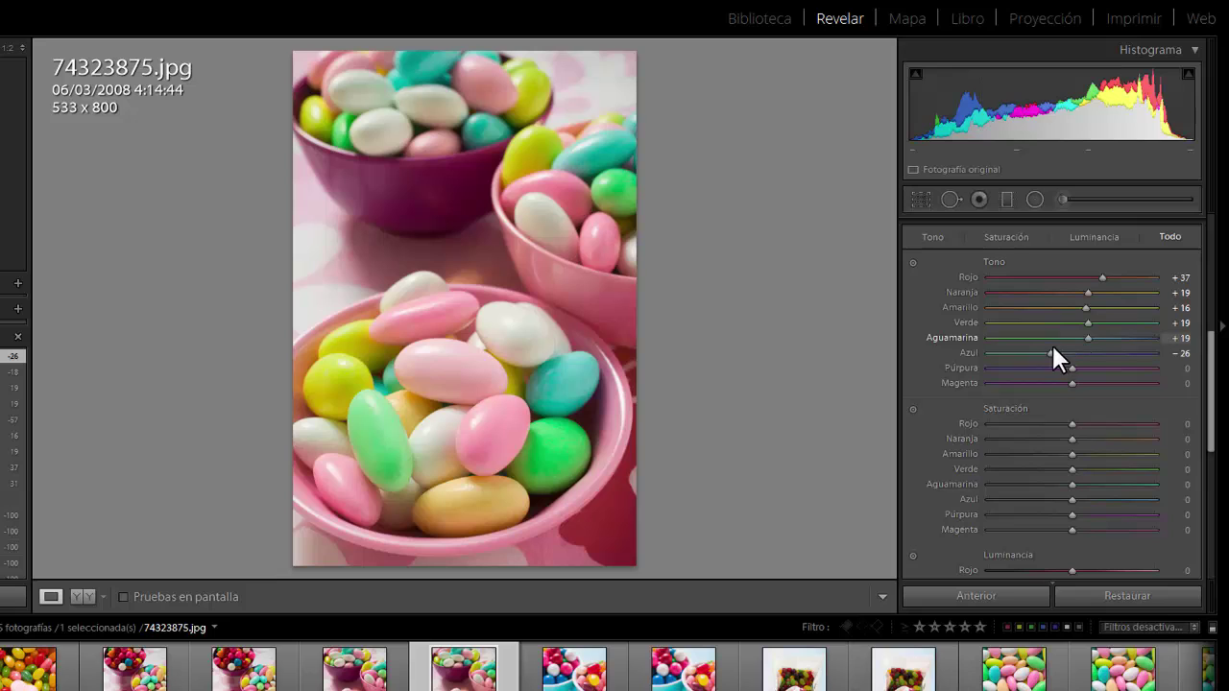
- Reset the Azul hue and set it to -13, with Púrpura at -30 and Magenta at +15
{"action": "mouse_move", "coordinate": [1050, 351]}
{"action": "left_mouse_down"}
{"action": "mouse_move", "coordinate": [1072, 357]}
{"action": "mouse_move", "coordinate": [1061, 351]}
{"action": "left_mouse_up"}
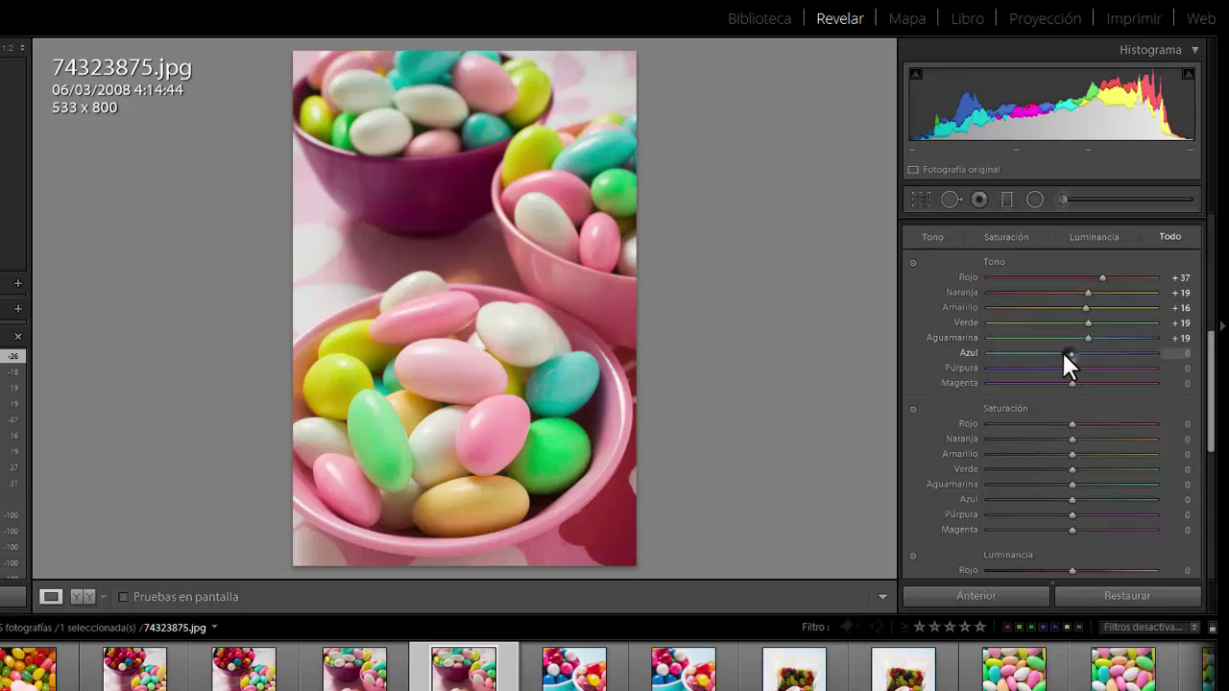
{"action": "left_click", "coordinate": [1058, 350]}
{"action": "mouse_move", "coordinate": [1071, 366]}
{"action": "left_mouse_down"}
{"action": "mouse_move", "coordinate": [1122, 372]}
{"action": "mouse_move", "coordinate": [1039, 365]}
{"action": "mouse_move", "coordinate": [1081, 385]}
{"action": "left_mouse_up"}
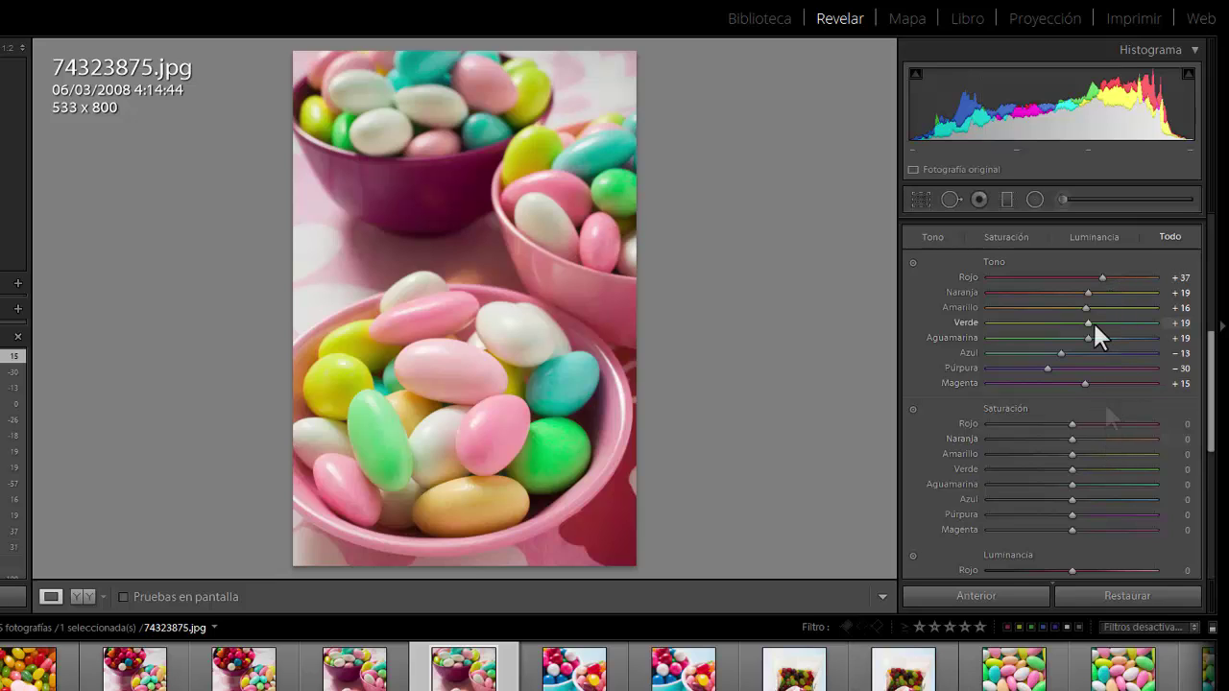
- Lower the Rojo saturation to -100 and inspect the front bowl and tablecloth up close
{"action": "scroll", "coordinate": [1095, 401], "scroll_direction": "down", "scroll_amount": 3}
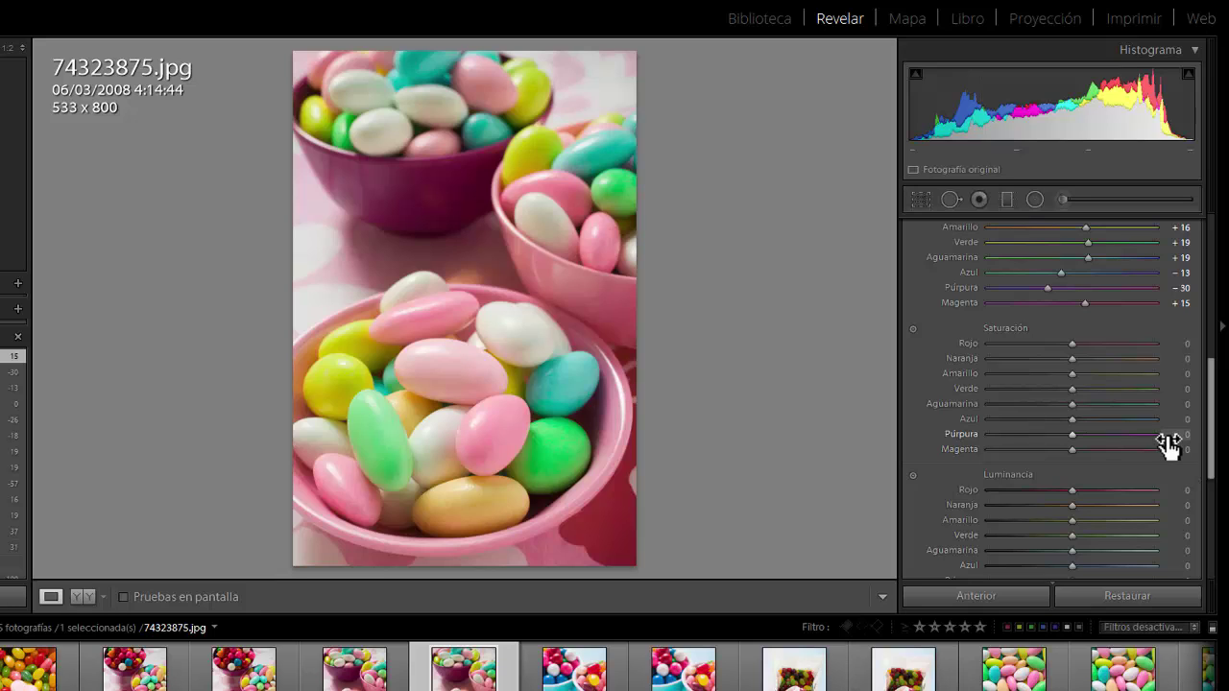
{"action": "left_click", "coordinate": [1072, 344]}
{"action": "left_click_drag", "start_coordinate": [1068, 344], "coordinate": [973, 335]}
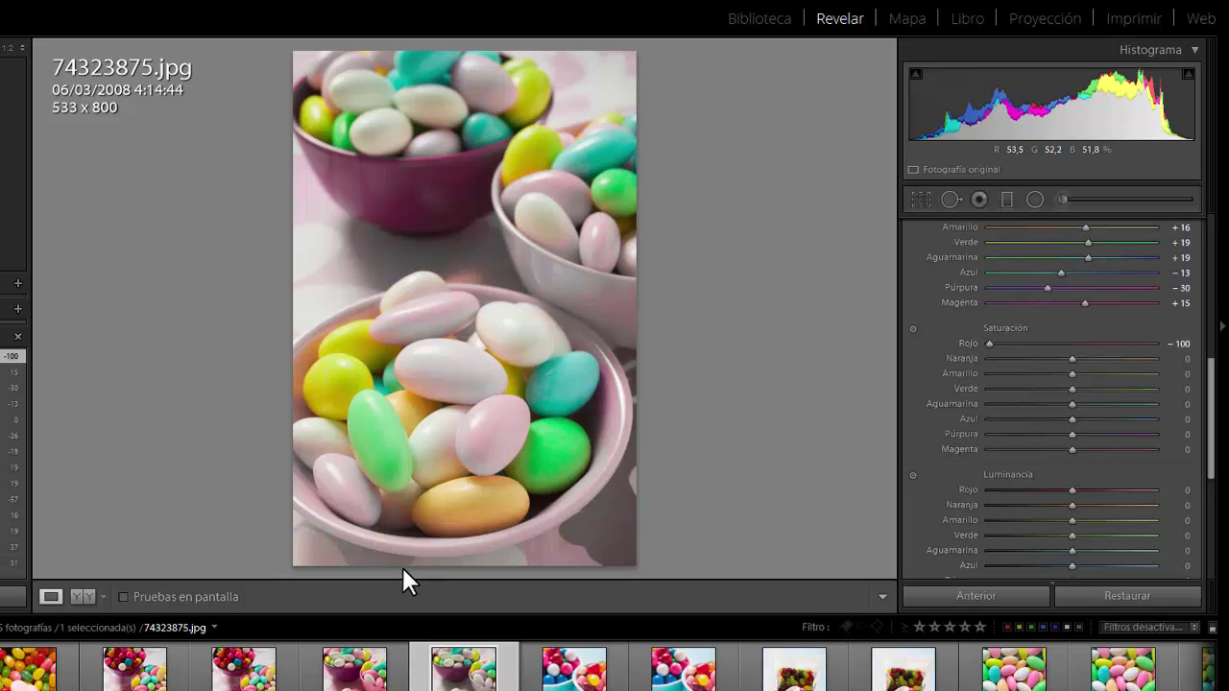
{"action": "left_click", "coordinate": [599, 548]}
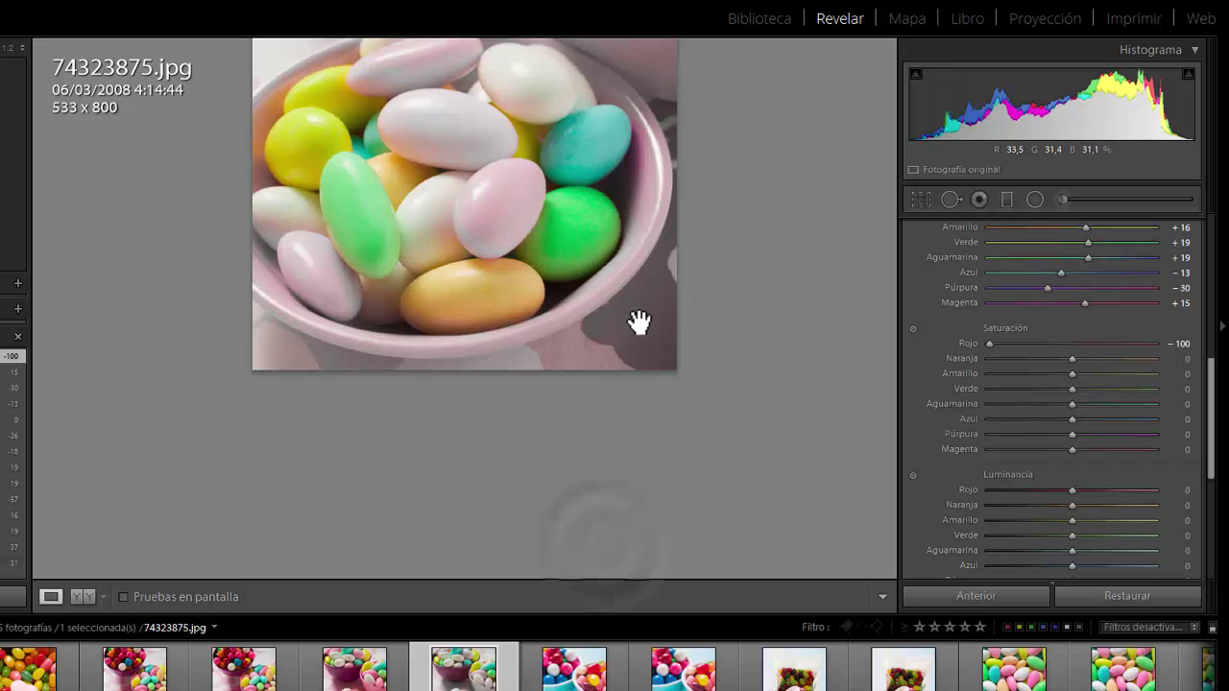
{"action": "left_click_drag", "start_coordinate": [639, 333], "coordinate": [639, 491]}
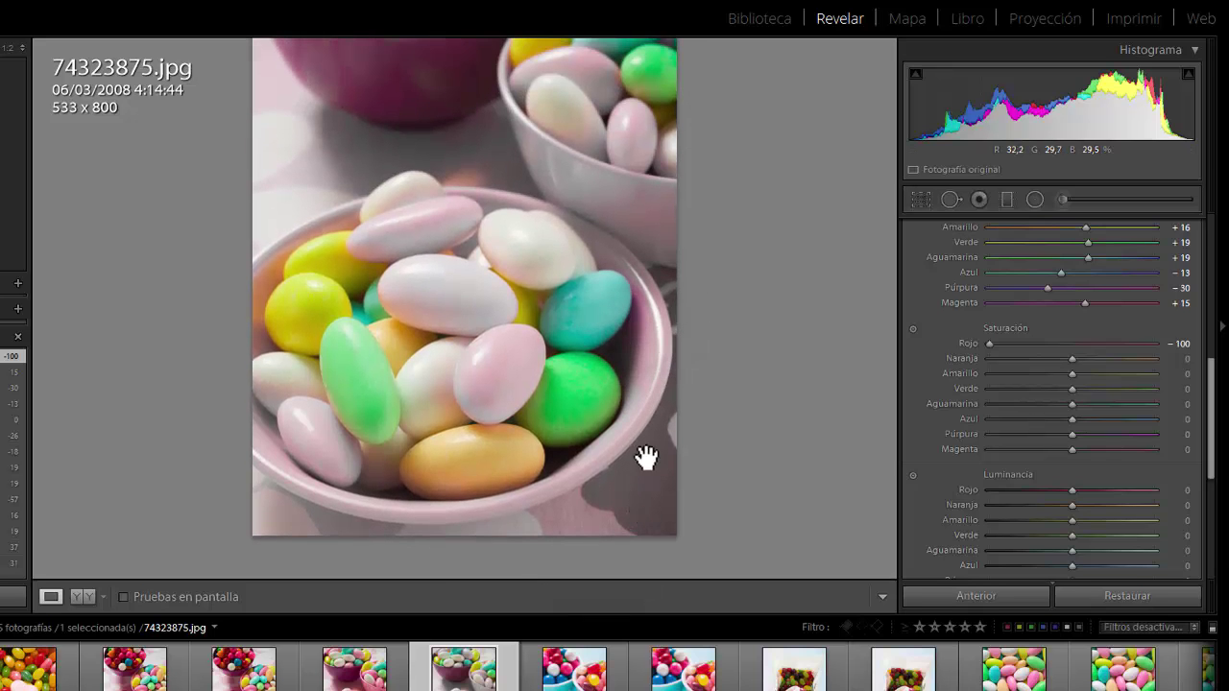
- Try the Rojo saturation at +100, settle it at -10 and return to the full photo
{"action": "left_click_drag", "start_coordinate": [988, 343], "coordinate": [1172, 350]}
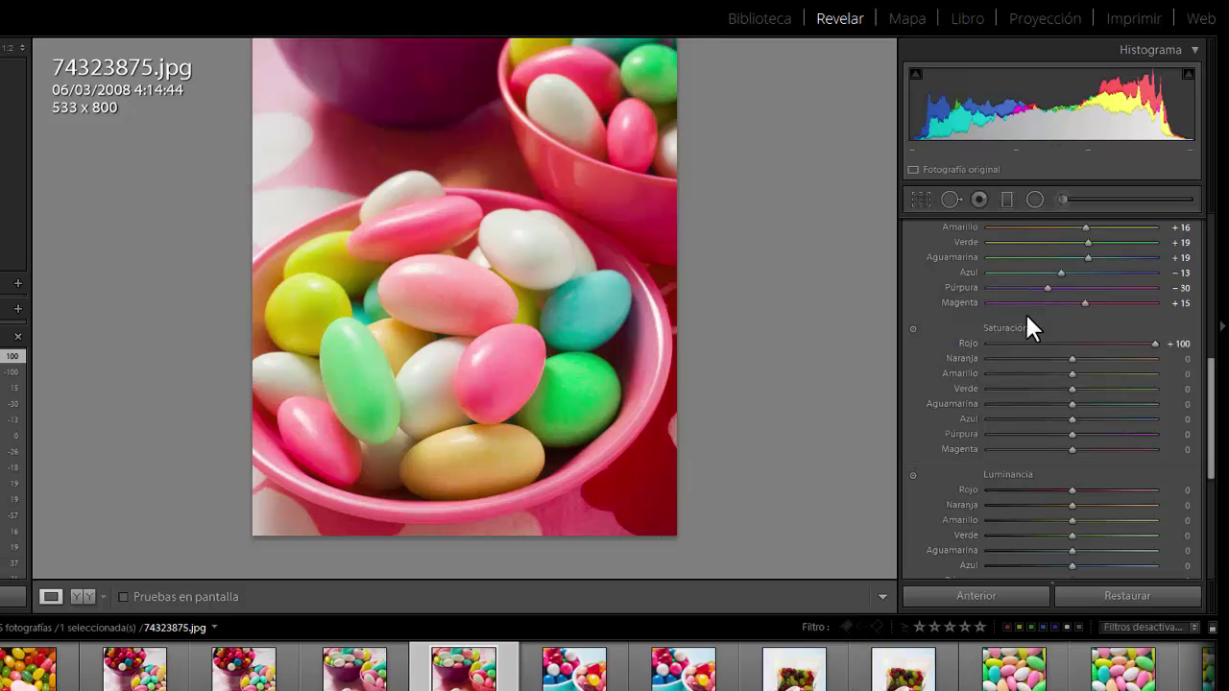
{"action": "left_click_drag", "start_coordinate": [1151, 342], "coordinate": [1061, 346]}
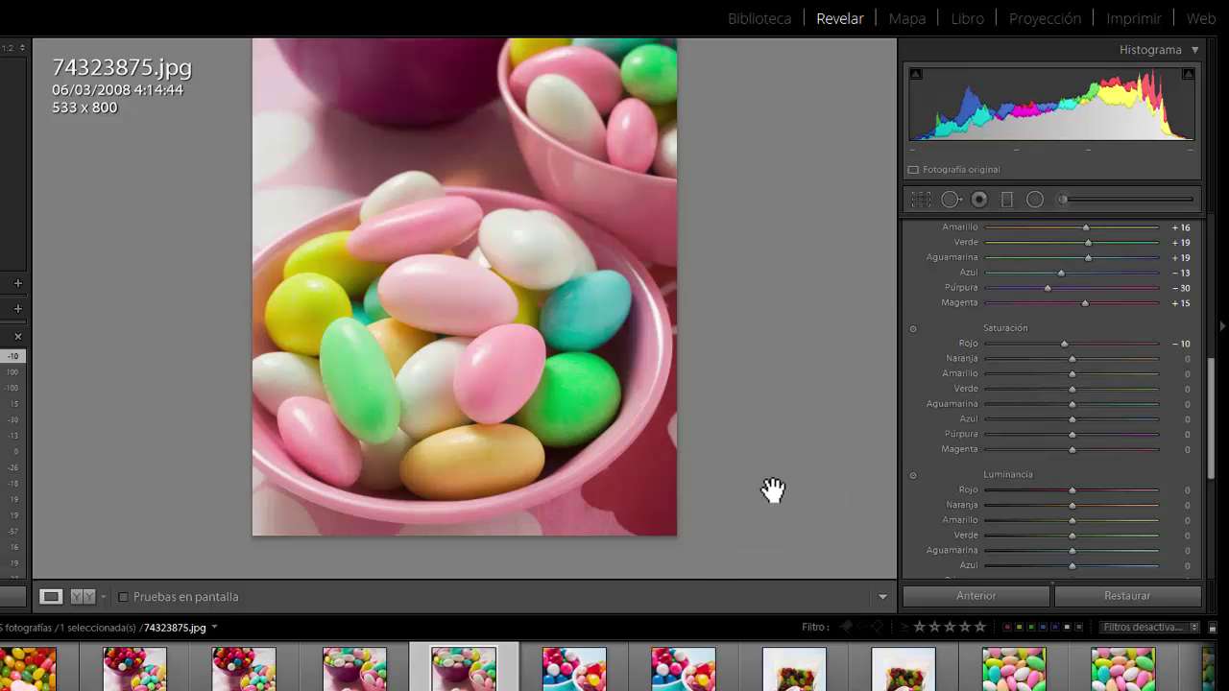
{"action": "left_click", "coordinate": [555, 328]}
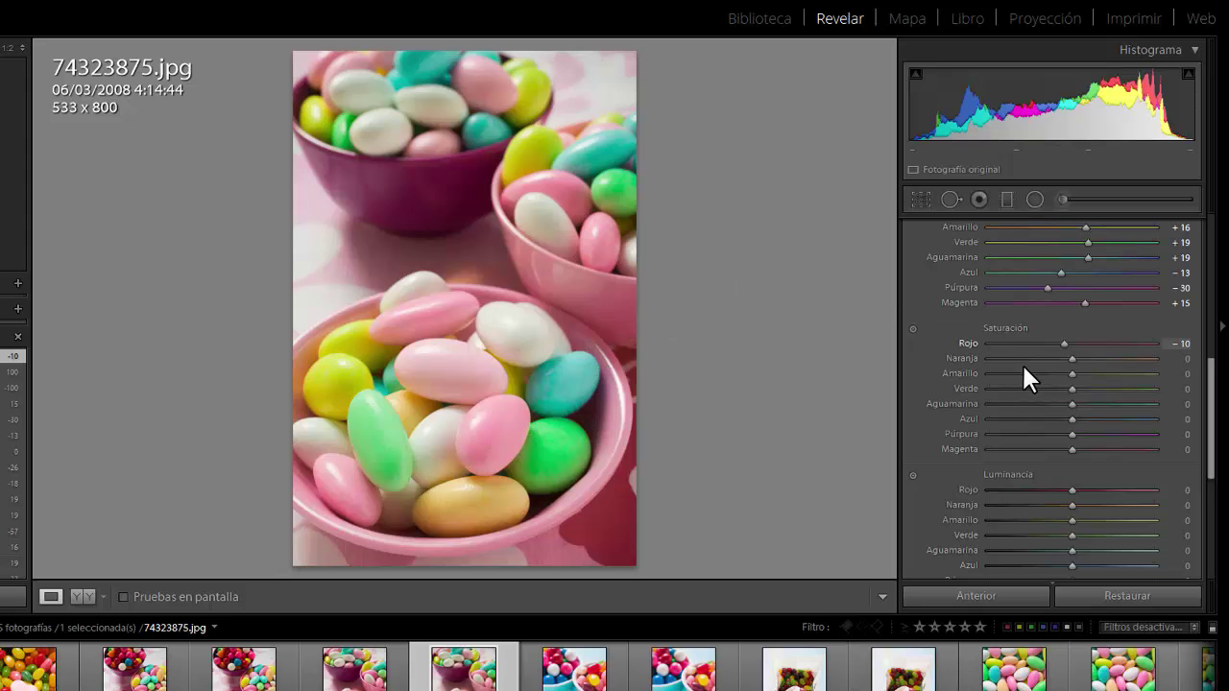
- Set the Naranja saturation to +20 and the Amarillo saturation to -5
{"action": "left_click_drag", "start_coordinate": [1076, 360], "coordinate": [1096, 370]}
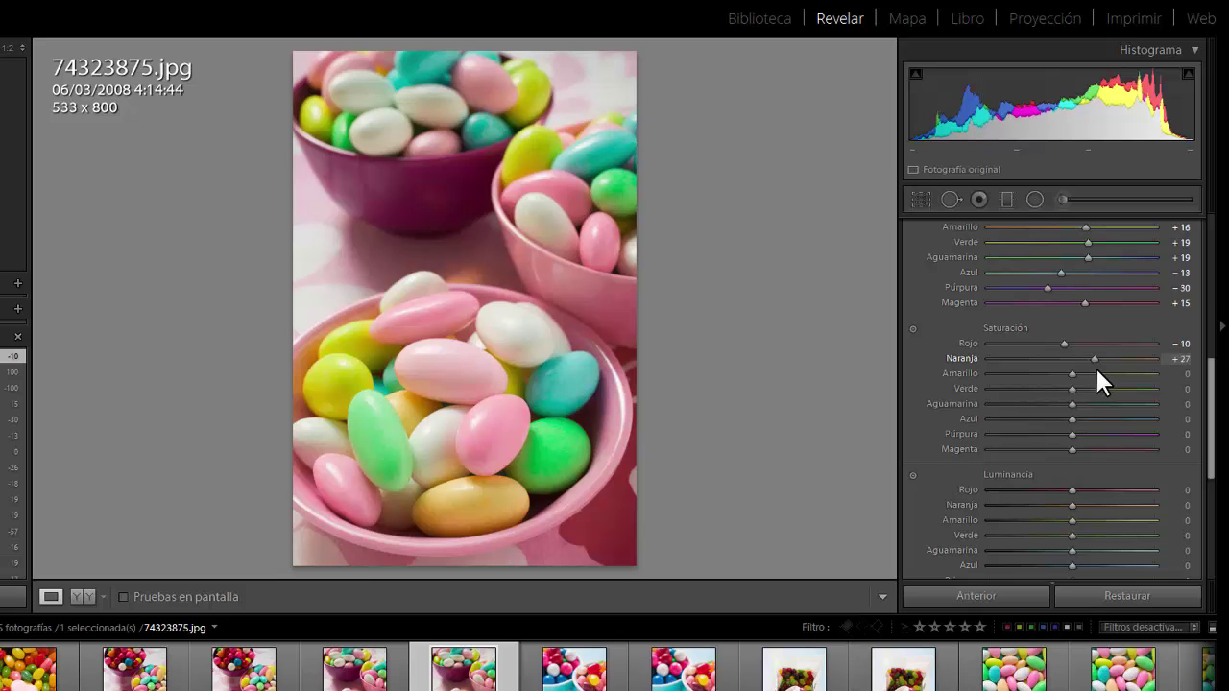
{"action": "left_click_drag", "start_coordinate": [1090, 365], "coordinate": [1090, 366]}
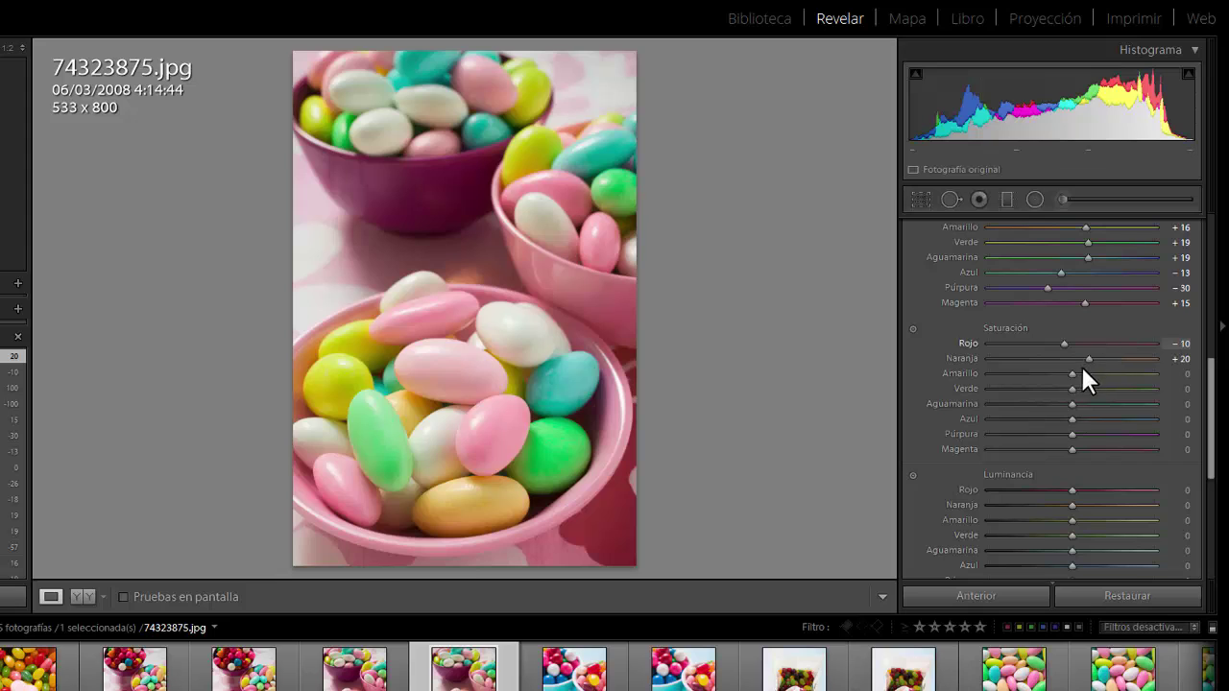
{"action": "left_click_drag", "start_coordinate": [1072, 374], "coordinate": [1057, 374]}
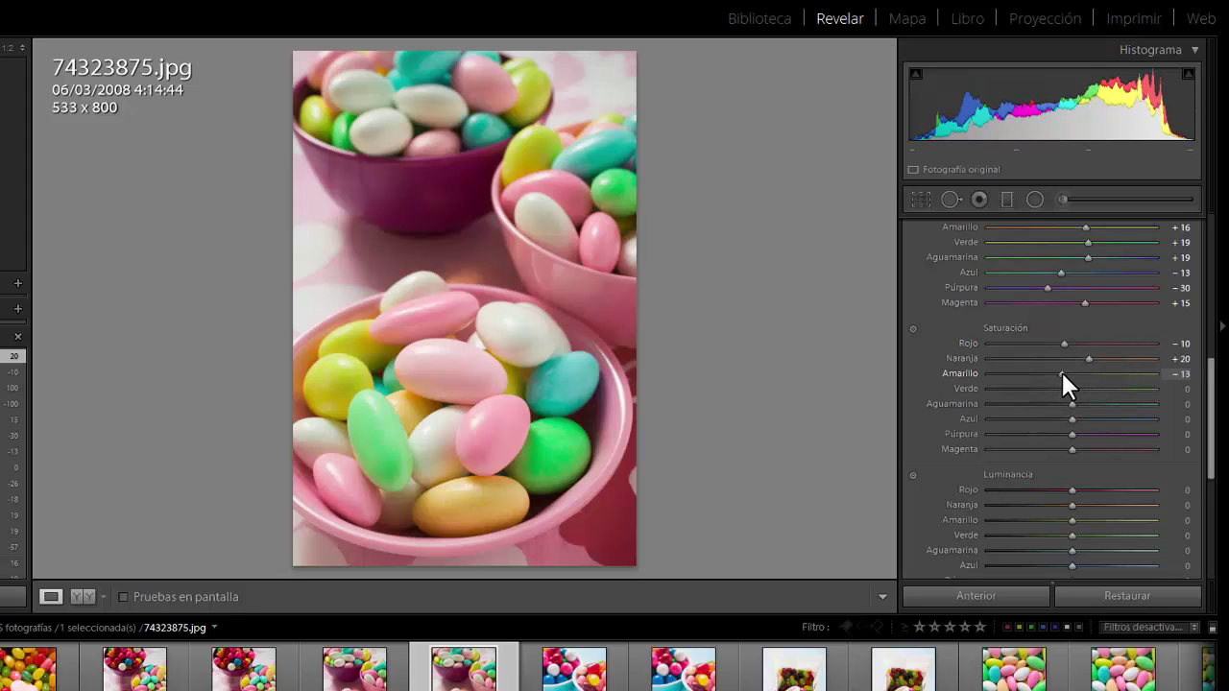
{"action": "left_click_drag", "start_coordinate": [1062, 373], "coordinate": [1068, 374]}
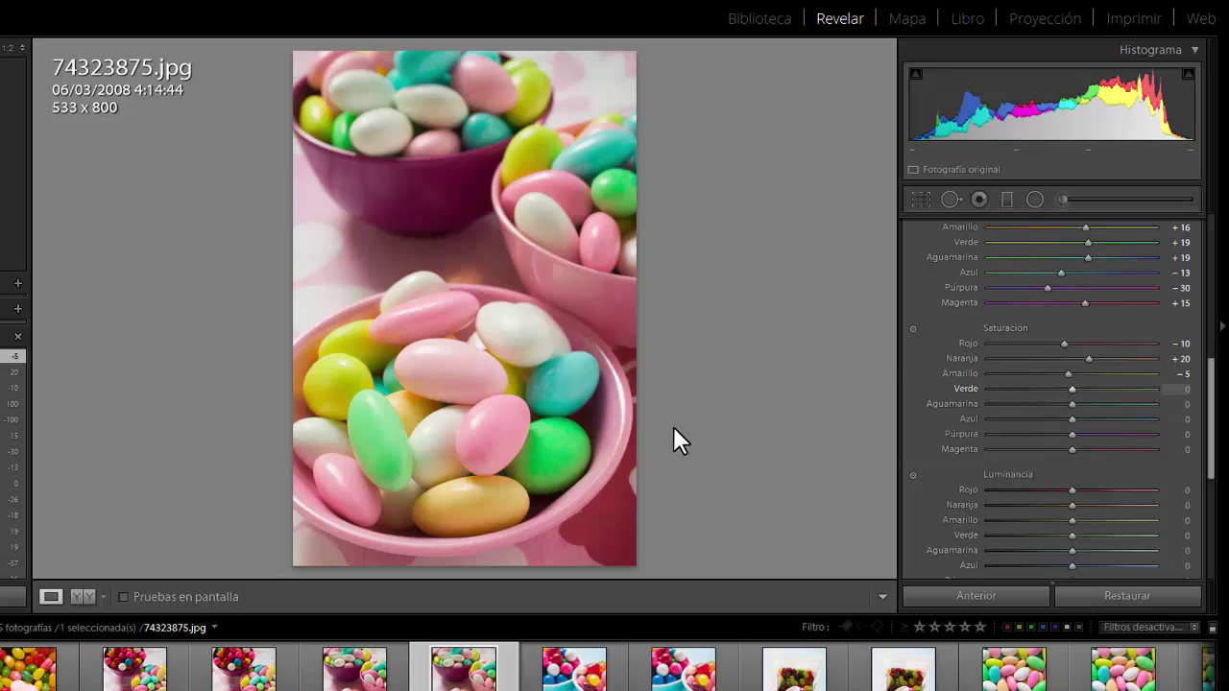
- Try the Verde saturation at -100, reset it and set it to -70
{"action": "left_click_drag", "start_coordinate": [1069, 387], "coordinate": [972, 390]}
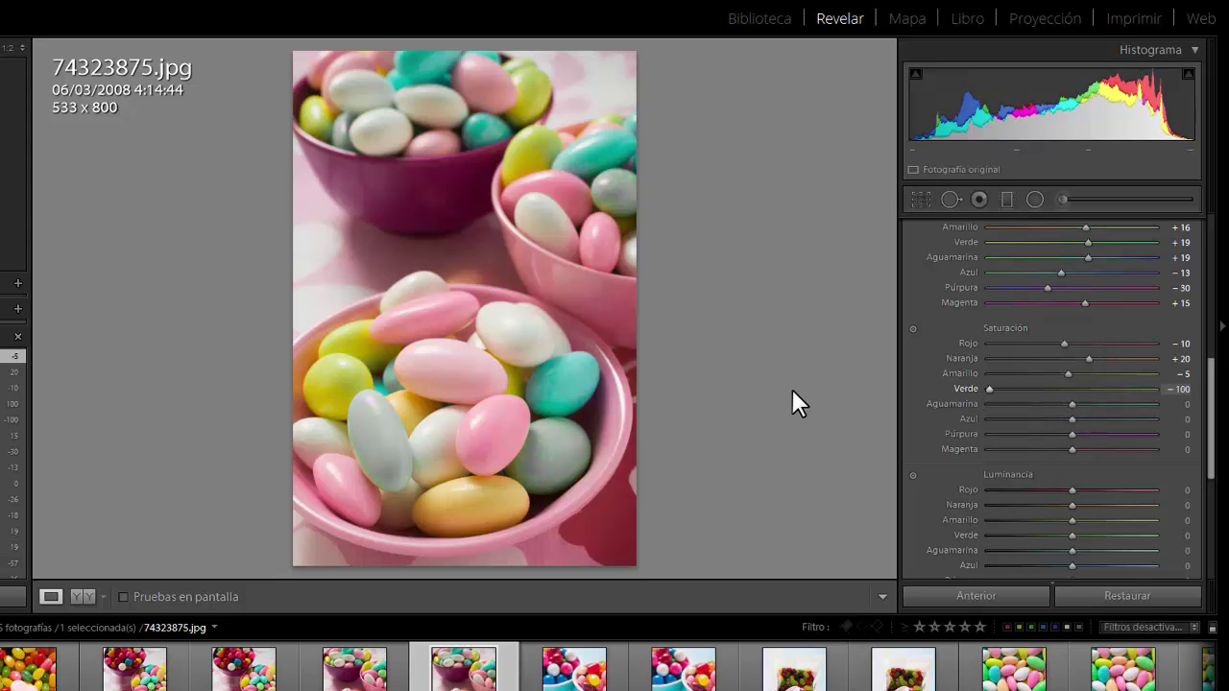
{"action": "double_click", "coordinate": [992, 385]}
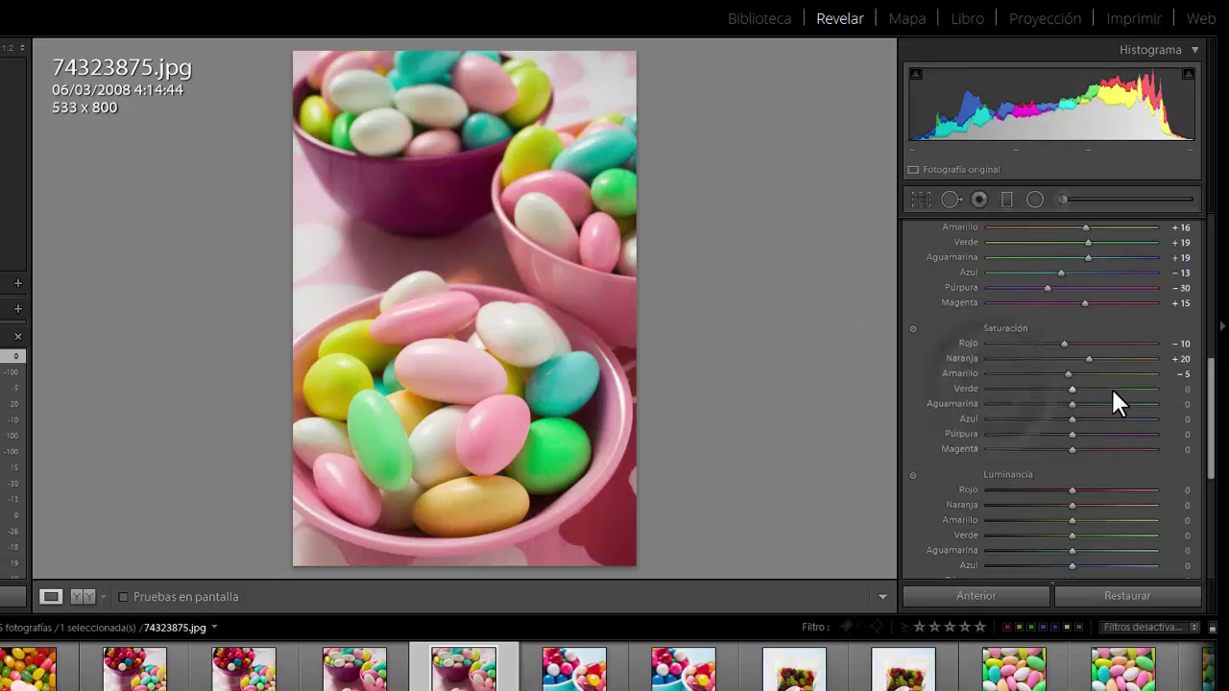
{"action": "left_click", "coordinate": [1013, 388]}
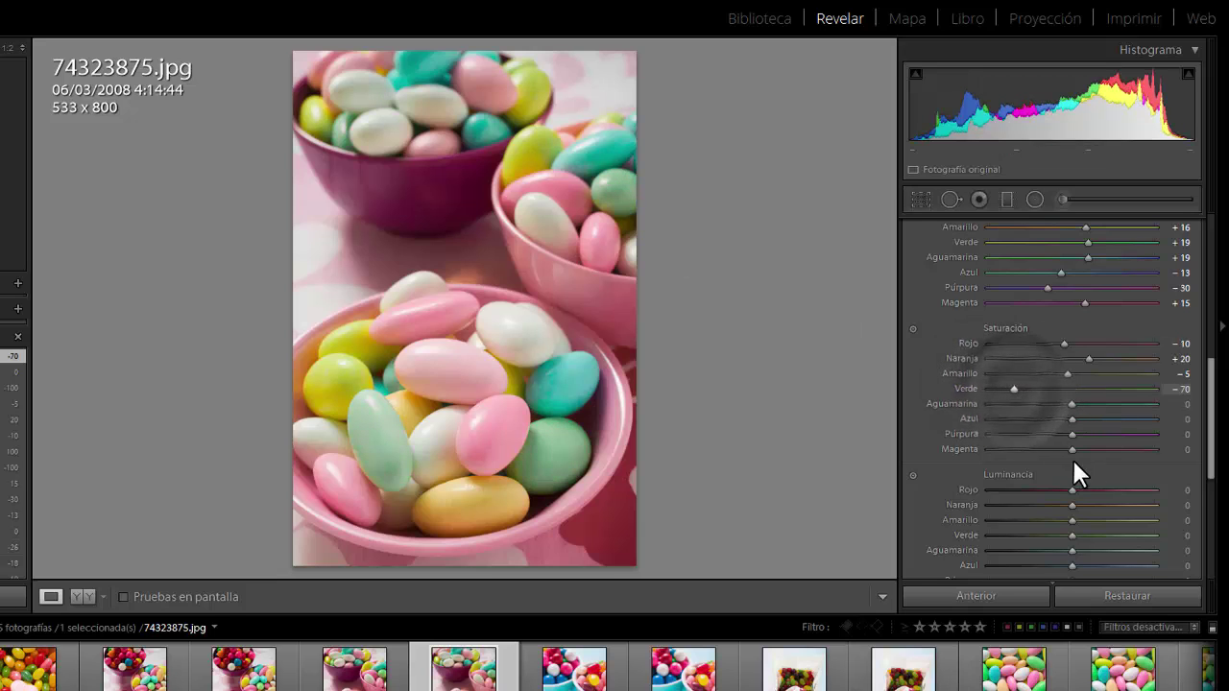
- Reset the Verde saturation to 0 and set it to +25
{"action": "double_click", "coordinate": [1013, 388]}
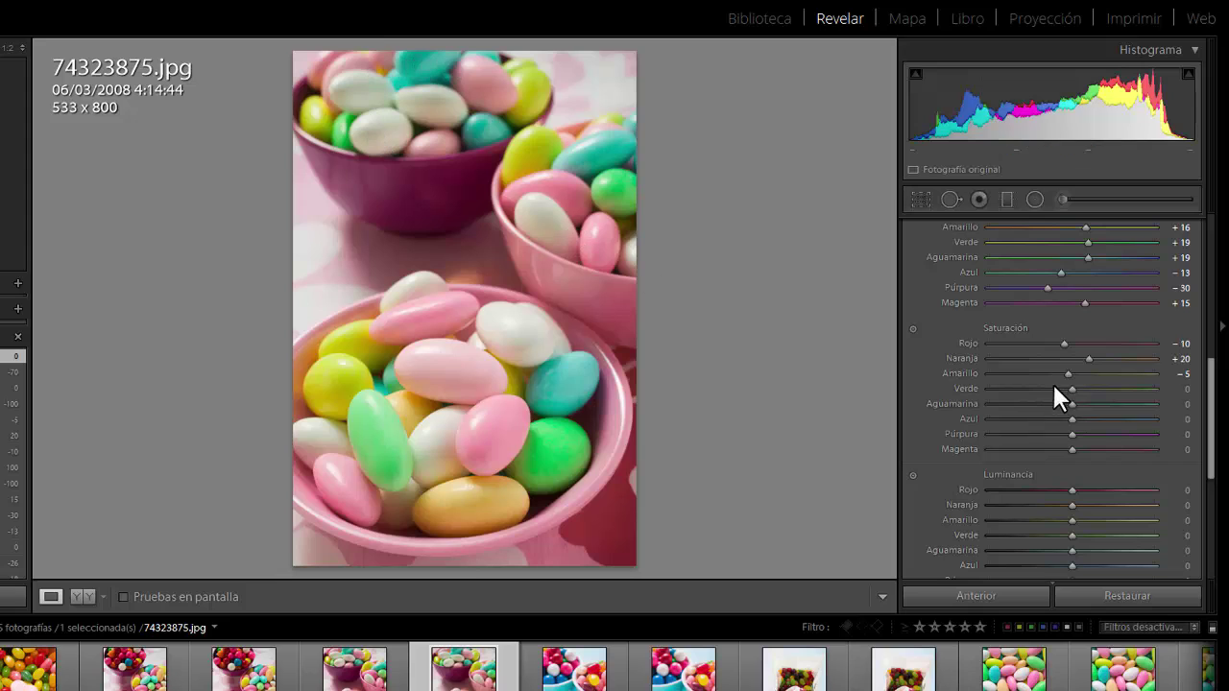
{"action": "left_click", "coordinate": [1072, 401]}
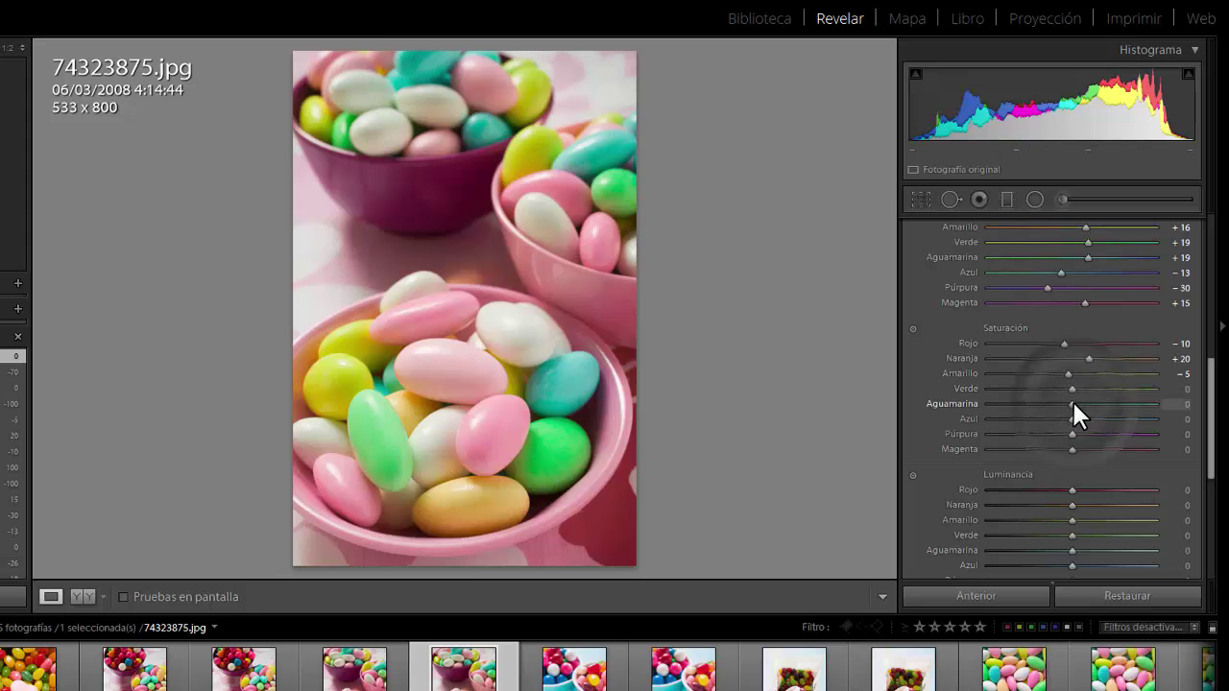
{"action": "left_click_drag", "start_coordinate": [1076, 390], "coordinate": [1095, 395]}
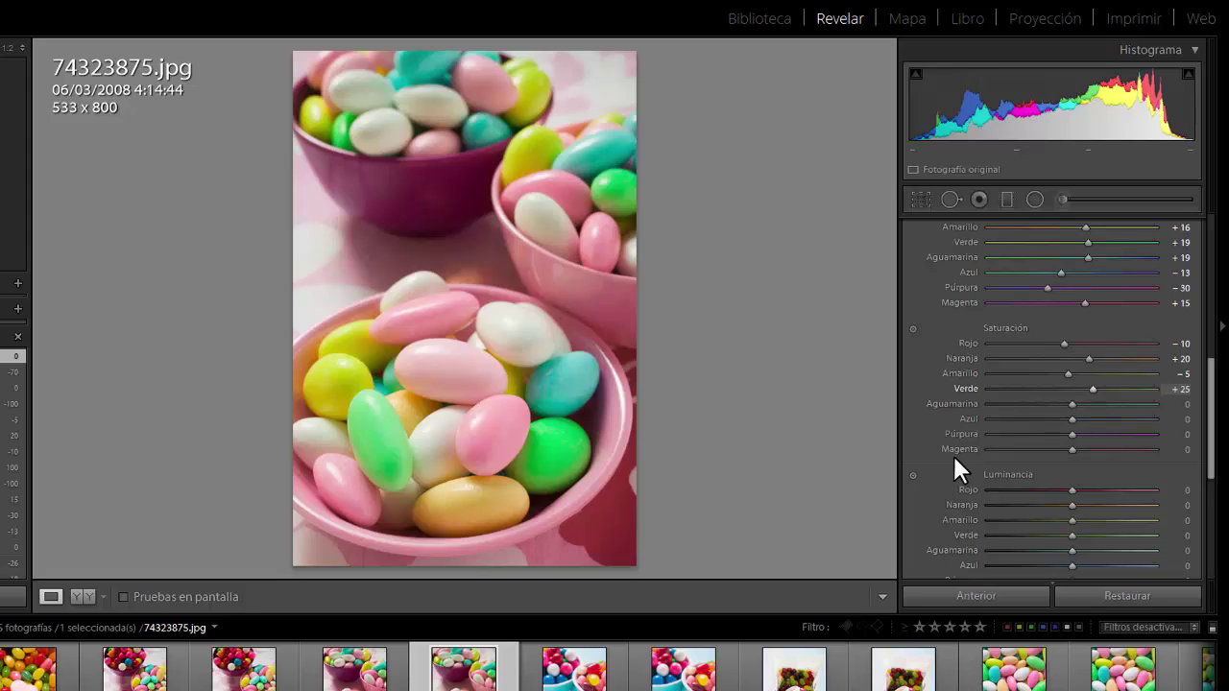
- Try Aguamarina saturation values of +10 and -8, and settle it at +5
{"action": "mouse_move", "coordinate": [1071, 400]}
{"action": "left_mouse_down"}
{"action": "mouse_move", "coordinate": [1049, 399]}
{"action": "mouse_move", "coordinate": [1076, 408]}
{"action": "left_mouse_up"}
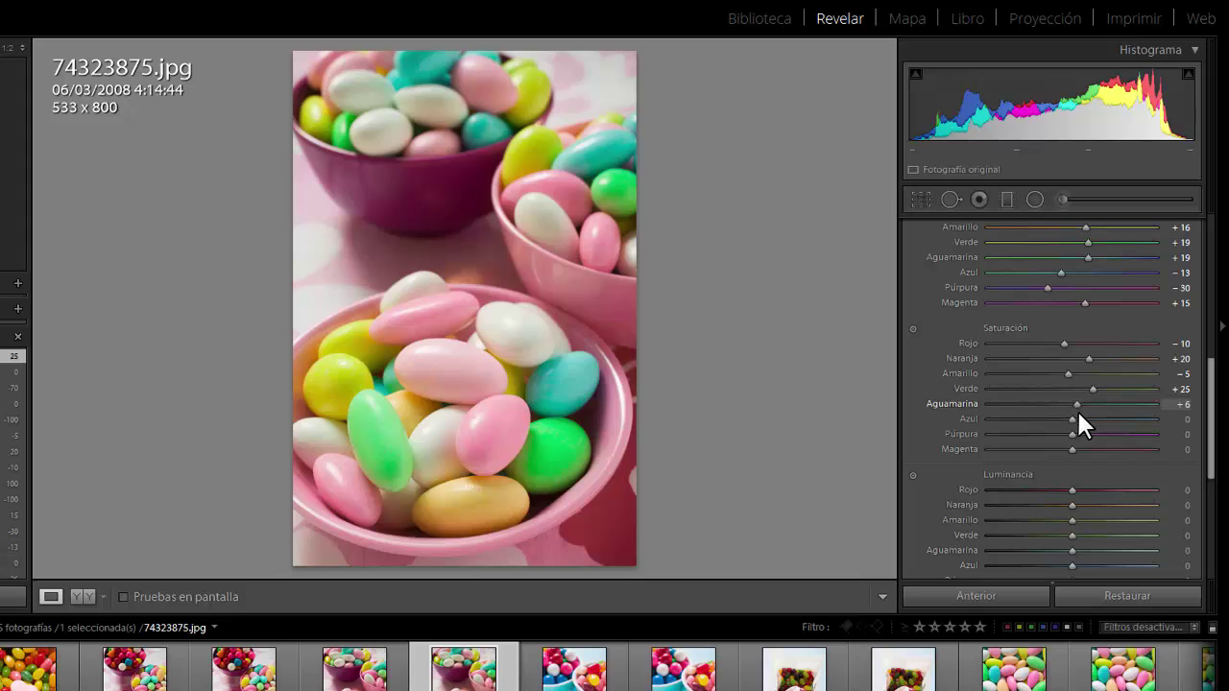
{"action": "left_click", "coordinate": [1181, 405]}
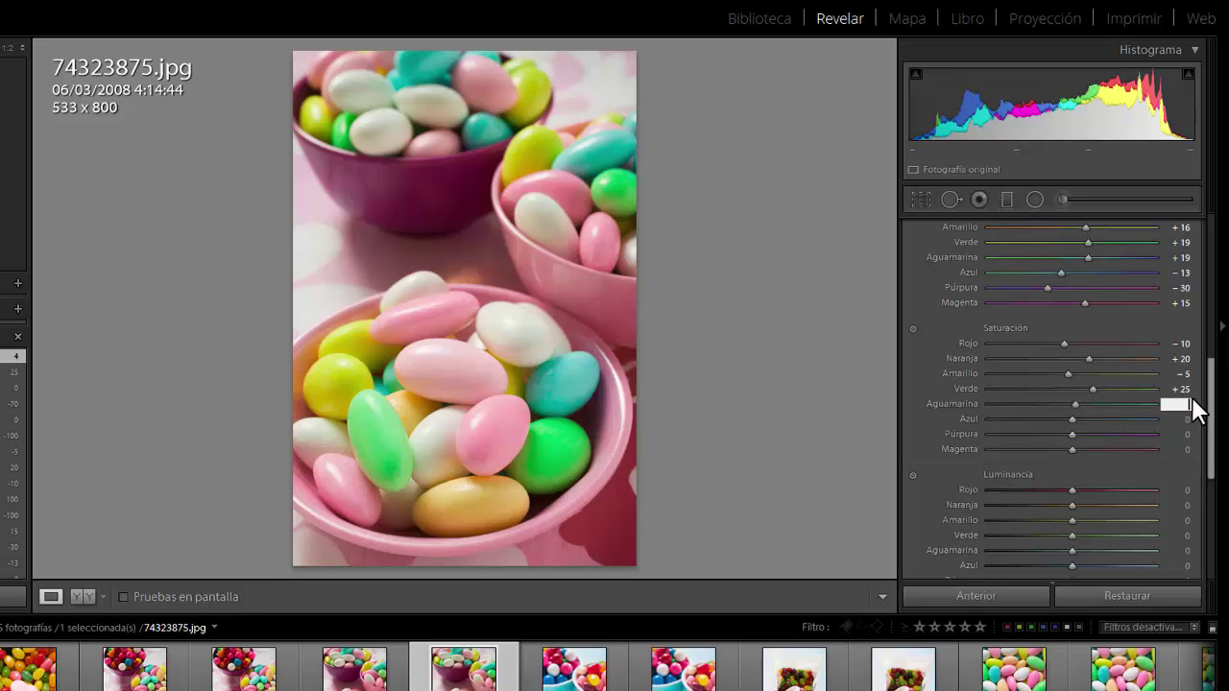
{"action": "key", "text": "Return"}
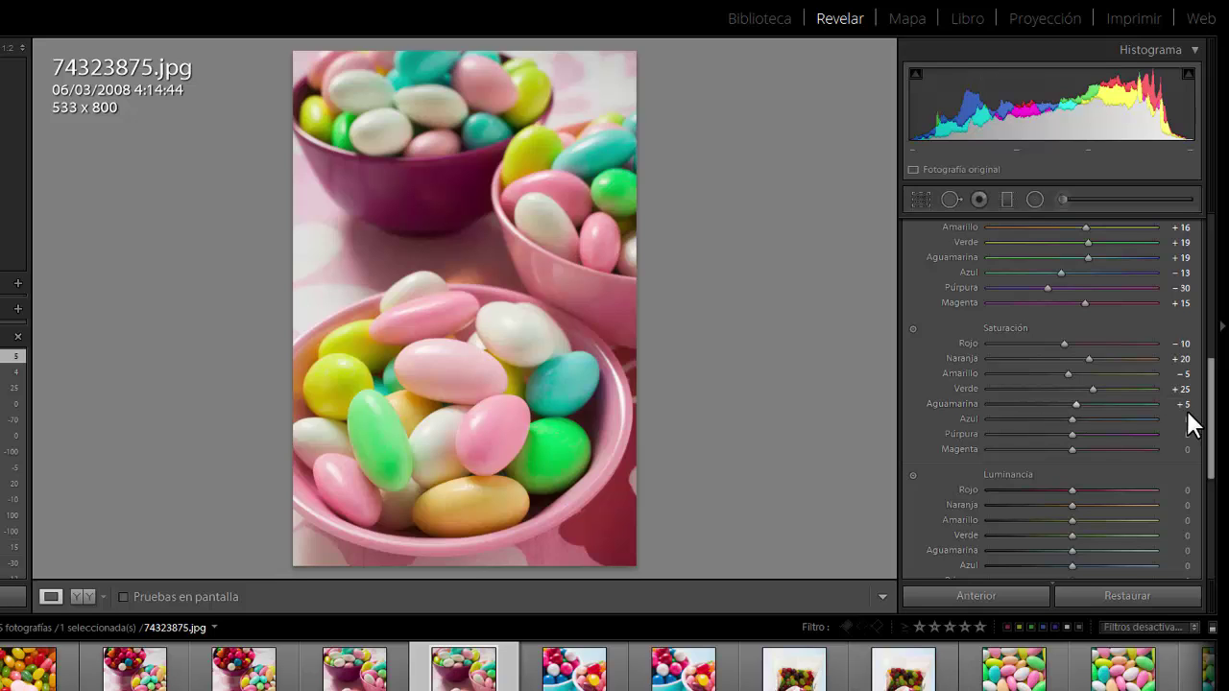
{"action": "mouse_move", "coordinate": [1188, 407]}
{"action": "left_mouse_down"}
{"action": "mouse_move", "coordinate": [1141, 407]}
{"action": "mouse_move", "coordinate": [1217, 407]}
{"action": "mouse_move", "coordinate": [1153, 407]}
{"action": "mouse_move", "coordinate": [1187, 407]}
{"action": "left_mouse_up"}
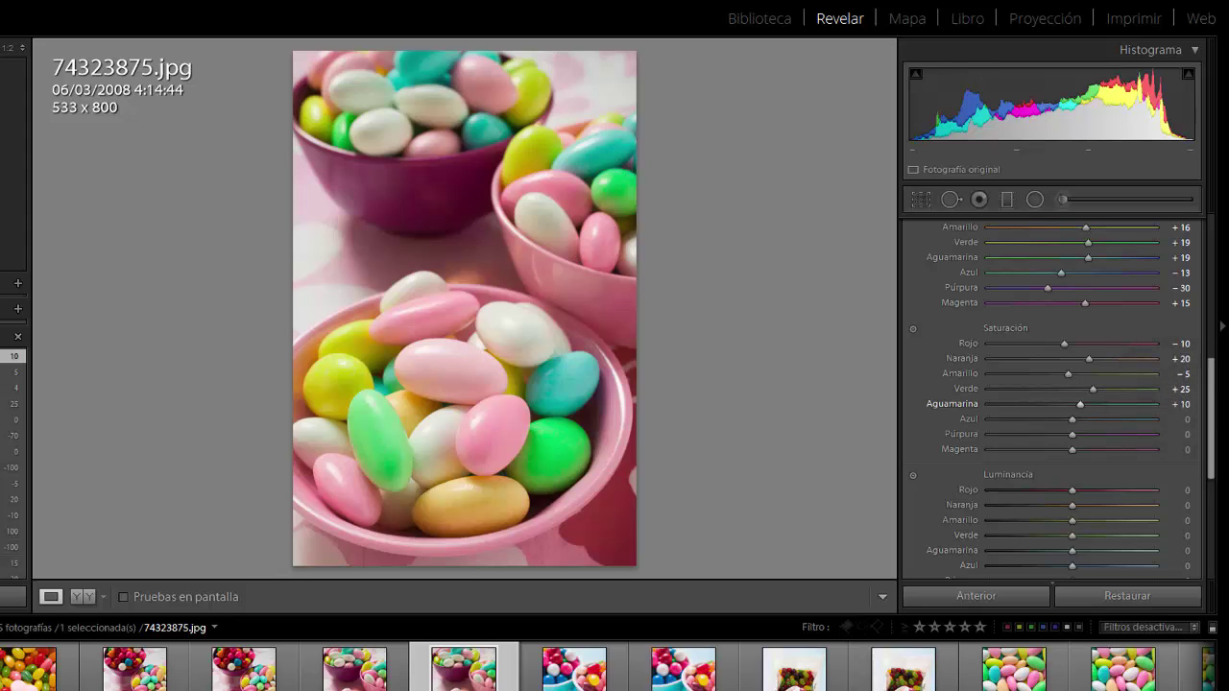
{"action": "mouse_move", "coordinate": [1181, 404]}
{"action": "left_mouse_down"}
{"action": "mouse_move", "coordinate": [1162, 405]}
{"action": "mouse_move", "coordinate": [1199, 404]}
{"action": "mouse_move", "coordinate": [1159, 405]}
{"action": "mouse_move", "coordinate": [1171, 404]}
{"action": "left_mouse_up"}
{"action": "left_click", "coordinate": [1187, 404]}
{"action": "type", "text": "-"}
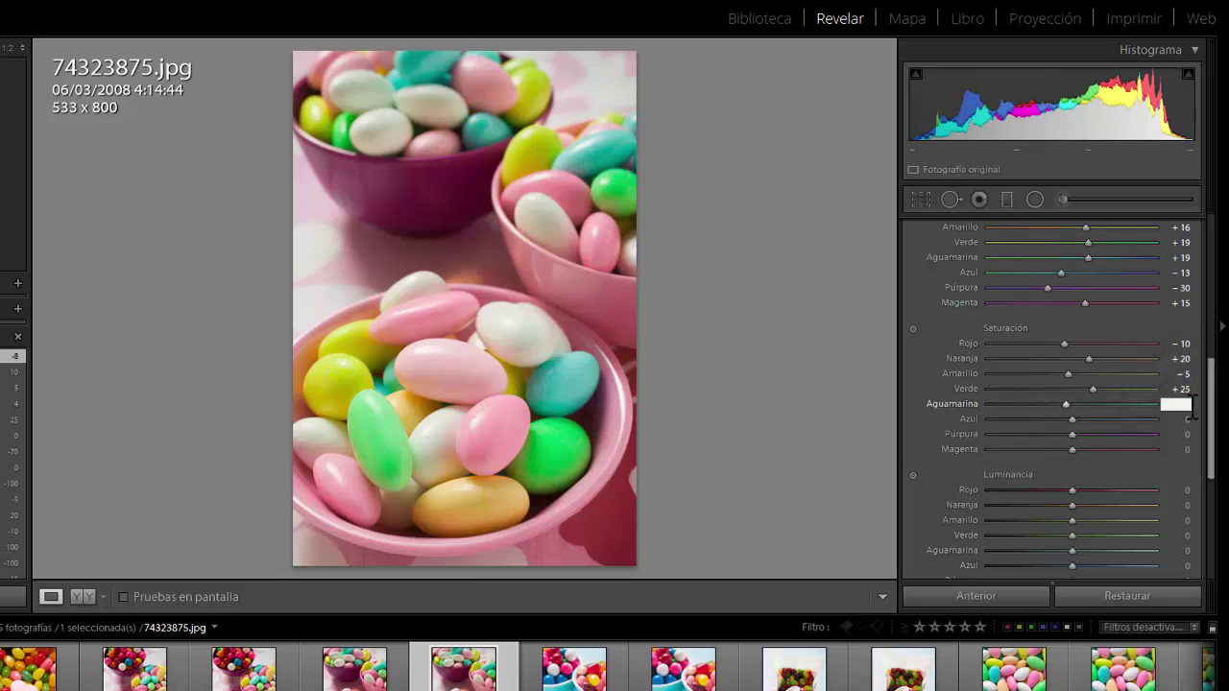
{"action": "type", "text": "5"}
{"action": "key", "text": "Return"}
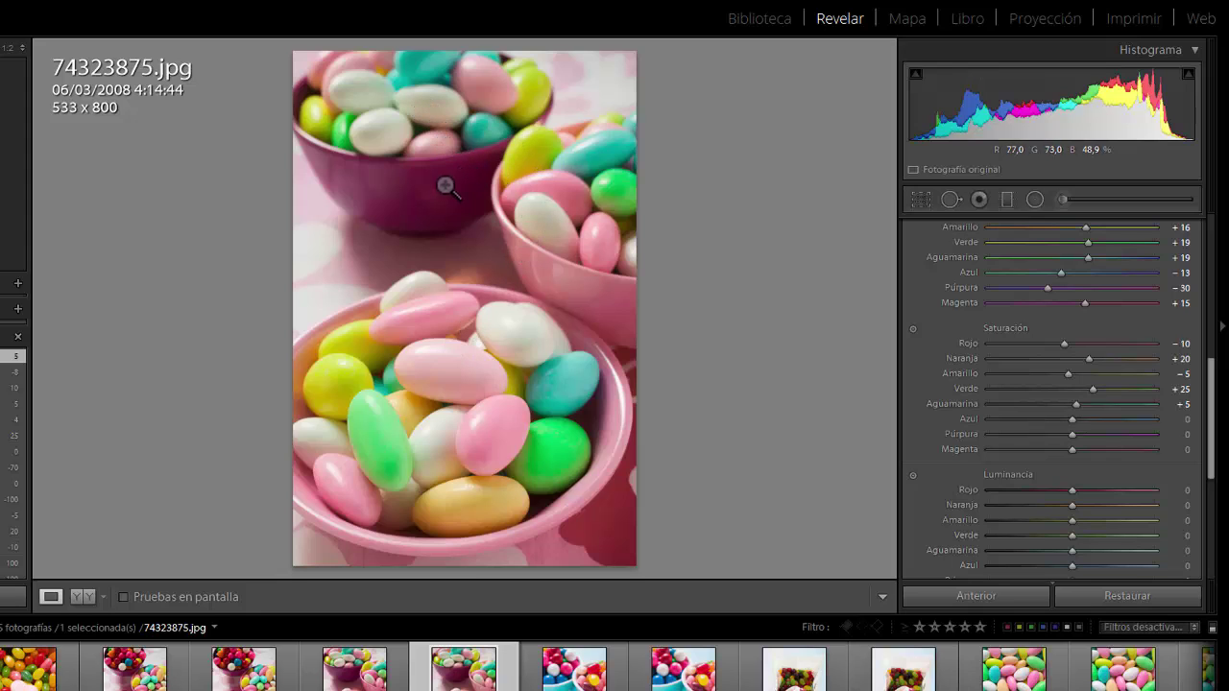
- Try raising and lowering the Azul saturation, to +29 and -33, and settle it at +7
{"action": "left_click", "coordinate": [1075, 419]}
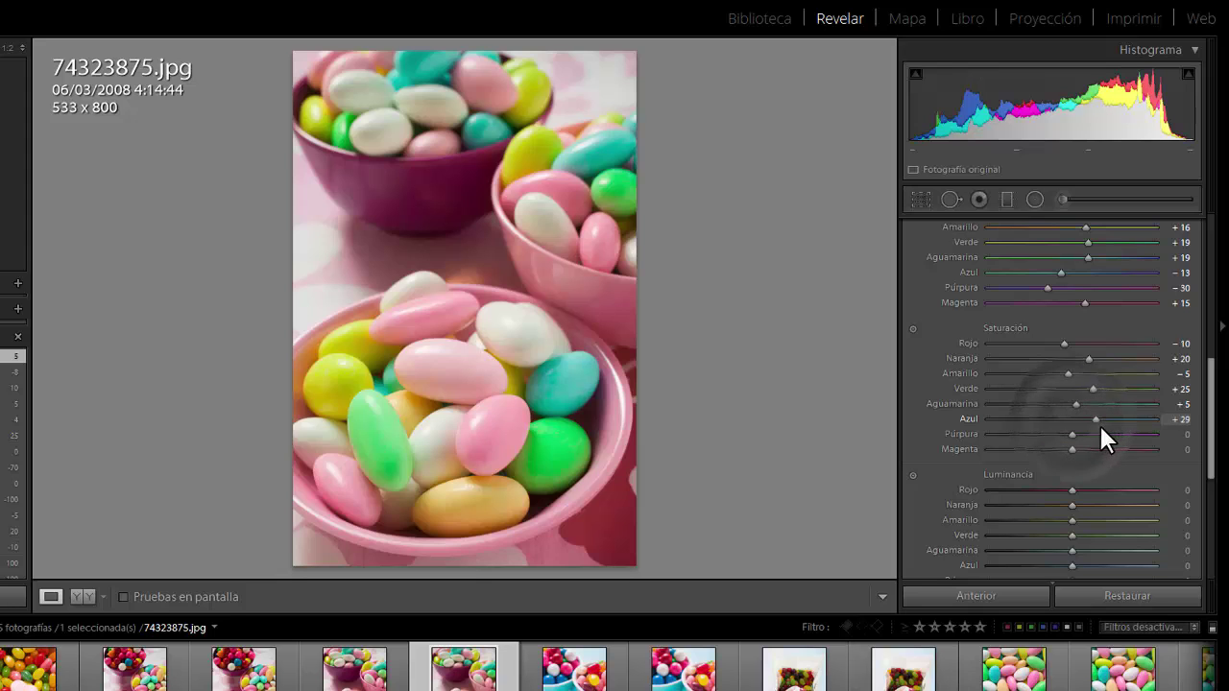
{"action": "left_click_drag", "start_coordinate": [1067, 424], "coordinate": [1044, 420]}
{"action": "left_click", "coordinate": [1072, 420]}
{"action": "left_click_drag", "start_coordinate": [1070, 419], "coordinate": [1076, 420]}
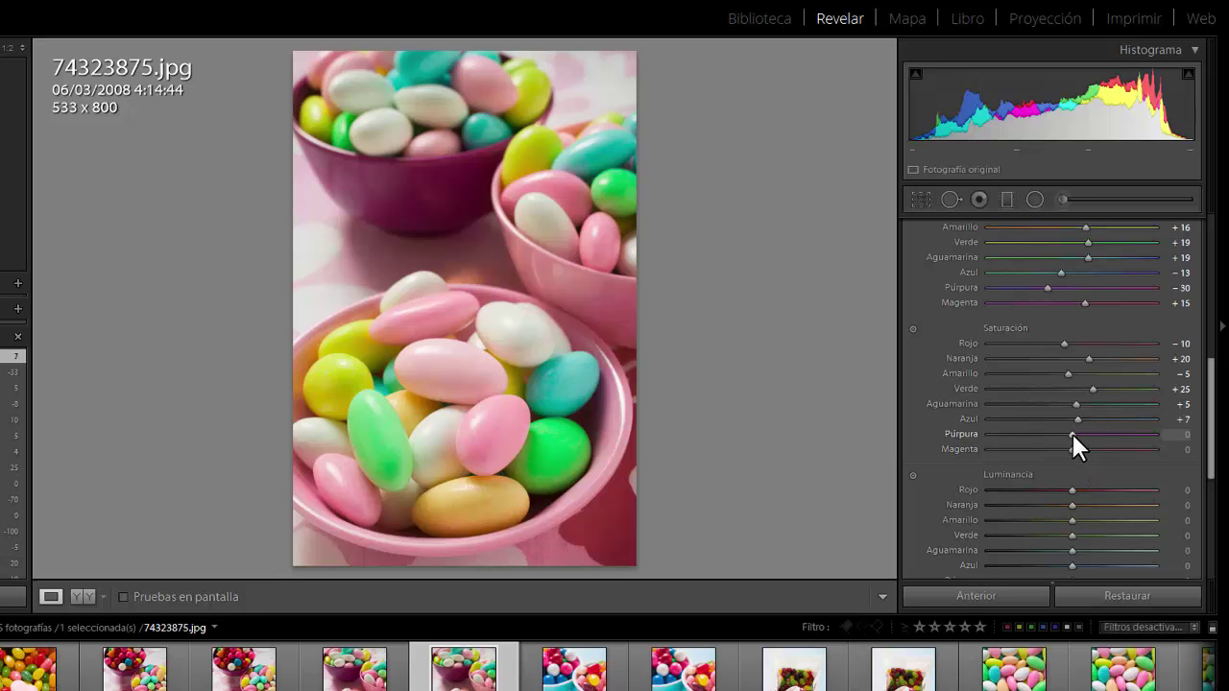
- Set the Púrpura saturation to -10 and the Magenta saturation to -20
{"action": "mouse_move", "coordinate": [1072, 434]}
{"action": "left_mouse_down"}
{"action": "mouse_move", "coordinate": [1109, 440]}
{"action": "mouse_move", "coordinate": [1046, 430]}
{"action": "mouse_move", "coordinate": [1058, 440]}
{"action": "left_mouse_up"}
{"action": "left_click_drag", "start_coordinate": [1062, 431], "coordinate": [1064, 433]}
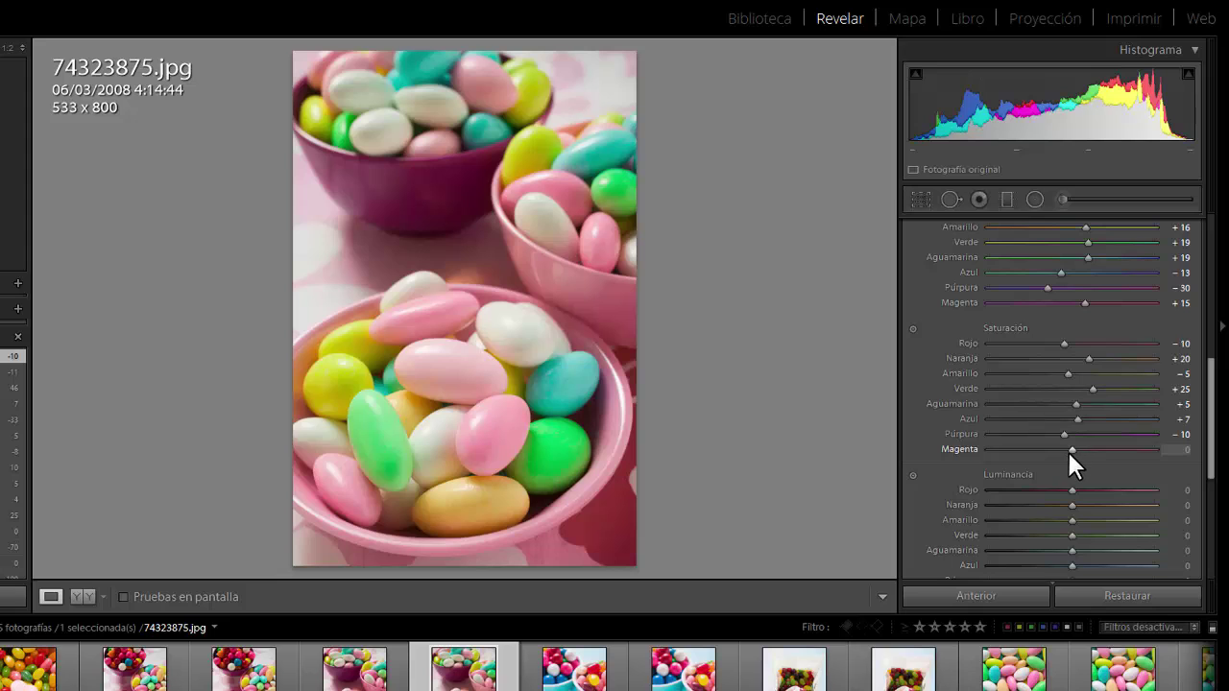
{"action": "mouse_move", "coordinate": [1071, 451]}
{"action": "left_mouse_down"}
{"action": "mouse_move", "coordinate": [1047, 444]}
{"action": "mouse_move", "coordinate": [1056, 460]}
{"action": "left_mouse_up"}
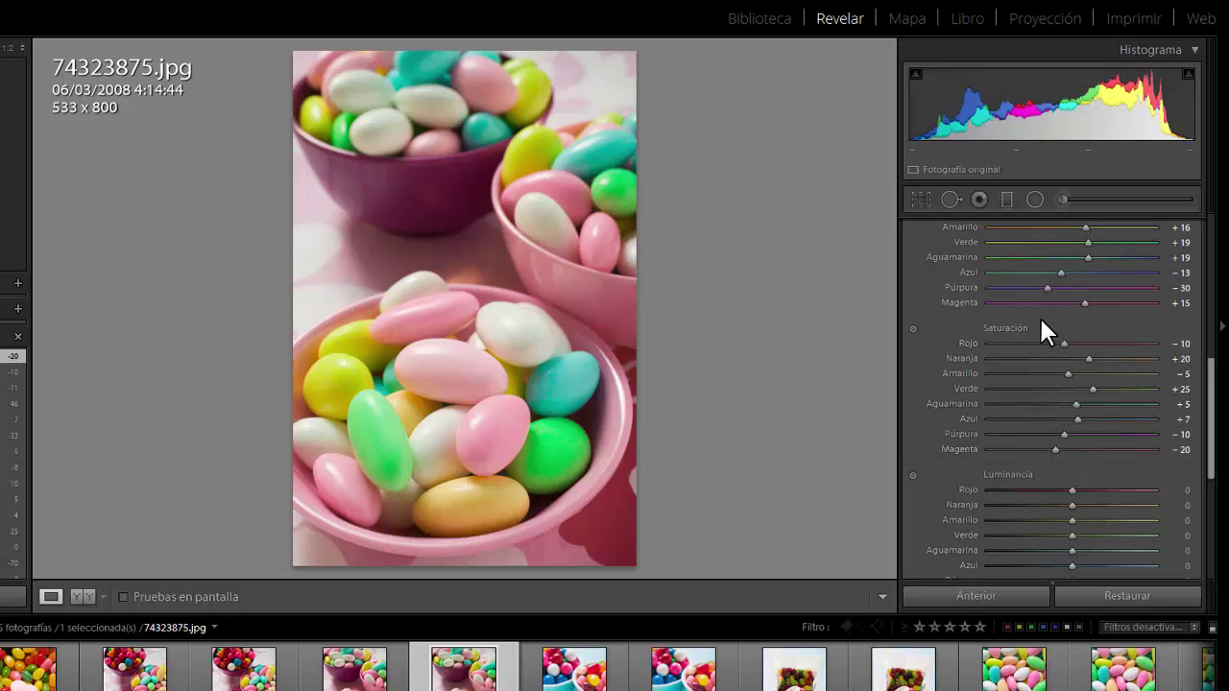
- Set the luminance of Amarillo to -5, Aguamarina to +15 and Azul to +20
{"action": "scroll", "coordinate": [1056, 375], "scroll_direction": "up", "scroll_amount": 3}
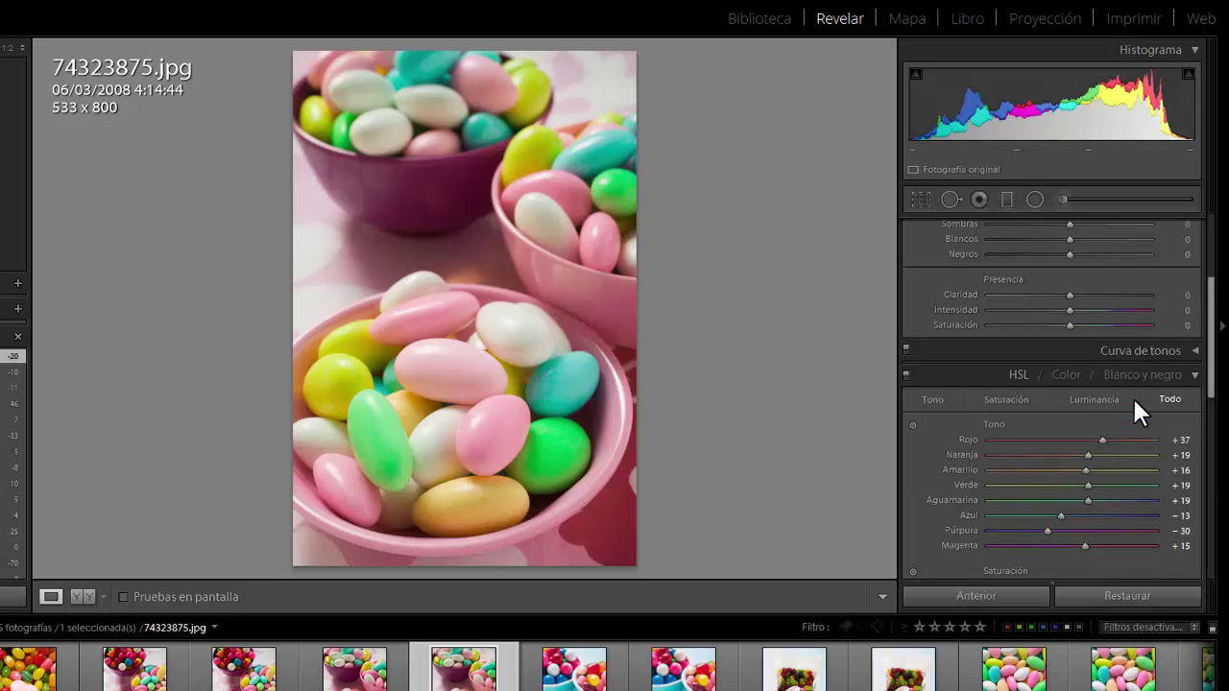
{"action": "scroll", "coordinate": [1132, 396], "scroll_direction": "down", "scroll_amount": 2}
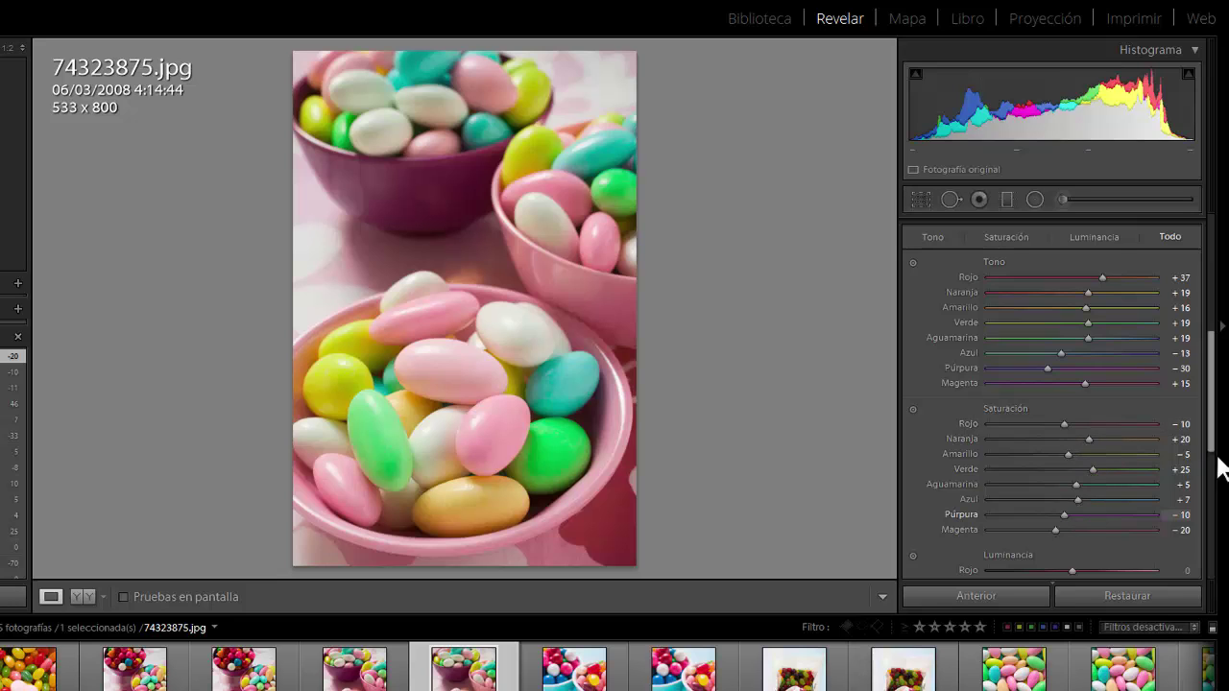
{"action": "scroll", "coordinate": [1135, 456], "scroll_direction": "down", "scroll_amount": 2}
{"action": "scroll", "coordinate": [1134, 466], "scroll_direction": "down", "scroll_amount": 2}
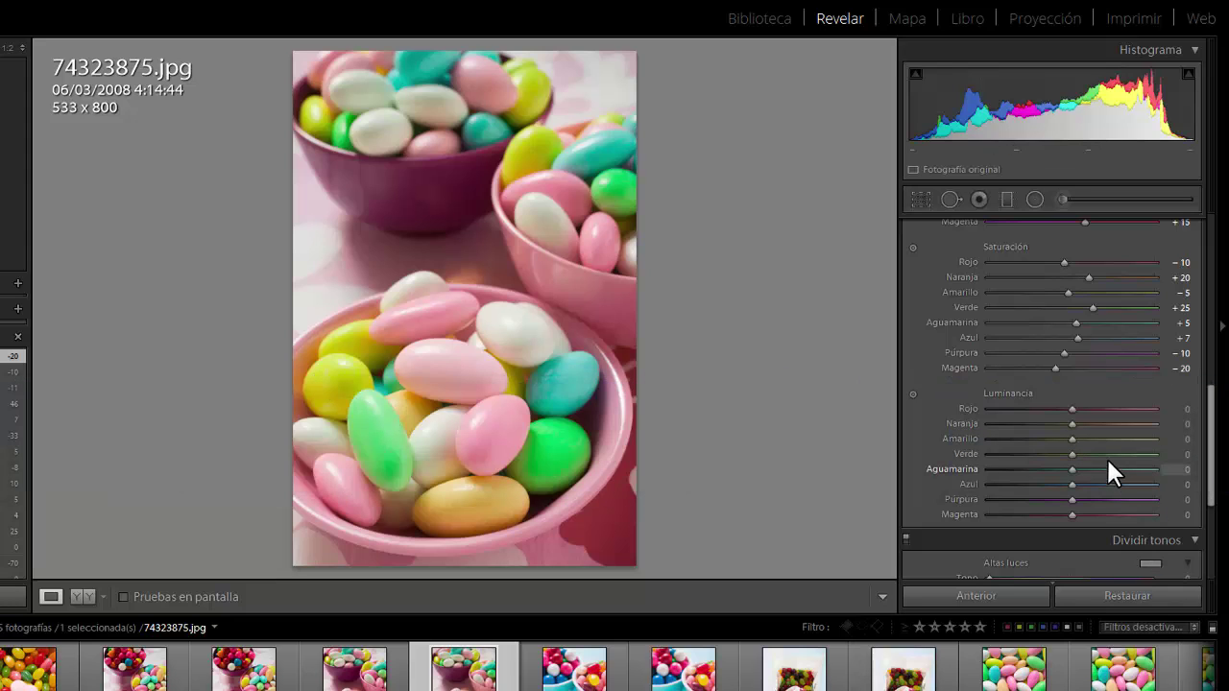
{"action": "mouse_move", "coordinate": [1071, 438]}
{"action": "left_mouse_down"}
{"action": "mouse_move", "coordinate": [1054, 433]}
{"action": "mouse_move", "coordinate": [1066, 446]}
{"action": "left_mouse_up"}
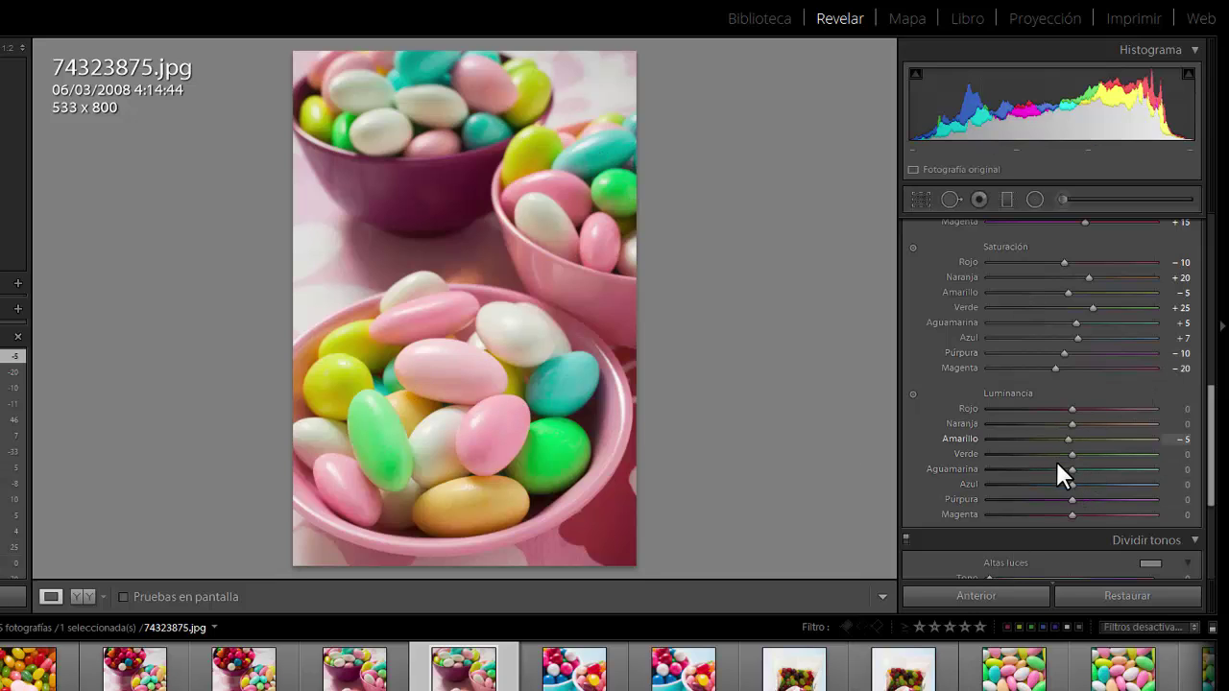
{"action": "left_click_drag", "start_coordinate": [1071, 471], "coordinate": [1089, 486]}
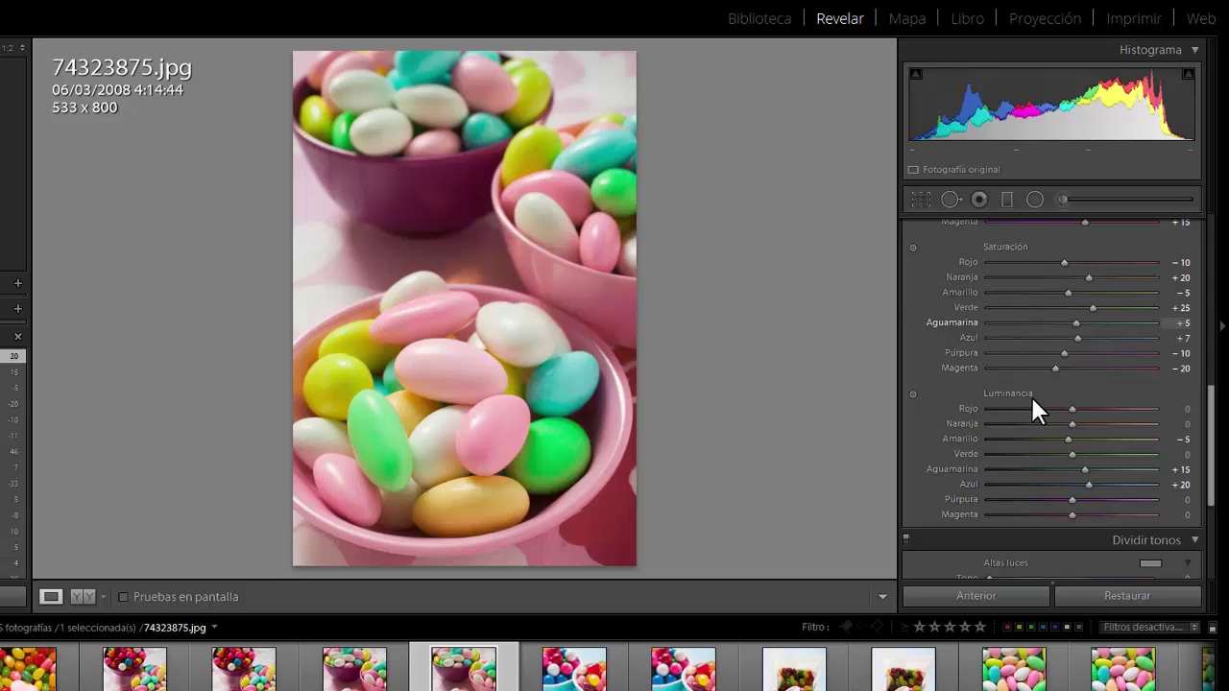
- Set the Púrpura luminance to -5 and the Magenta luminance to +15
{"action": "mouse_move", "coordinate": [1067, 498]}
{"action": "left_mouse_down"}
{"action": "mouse_move", "coordinate": [1036, 494]}
{"action": "mouse_move", "coordinate": [1114, 501]}
{"action": "mouse_move", "coordinate": [1065, 497]}
{"action": "left_mouse_up"}
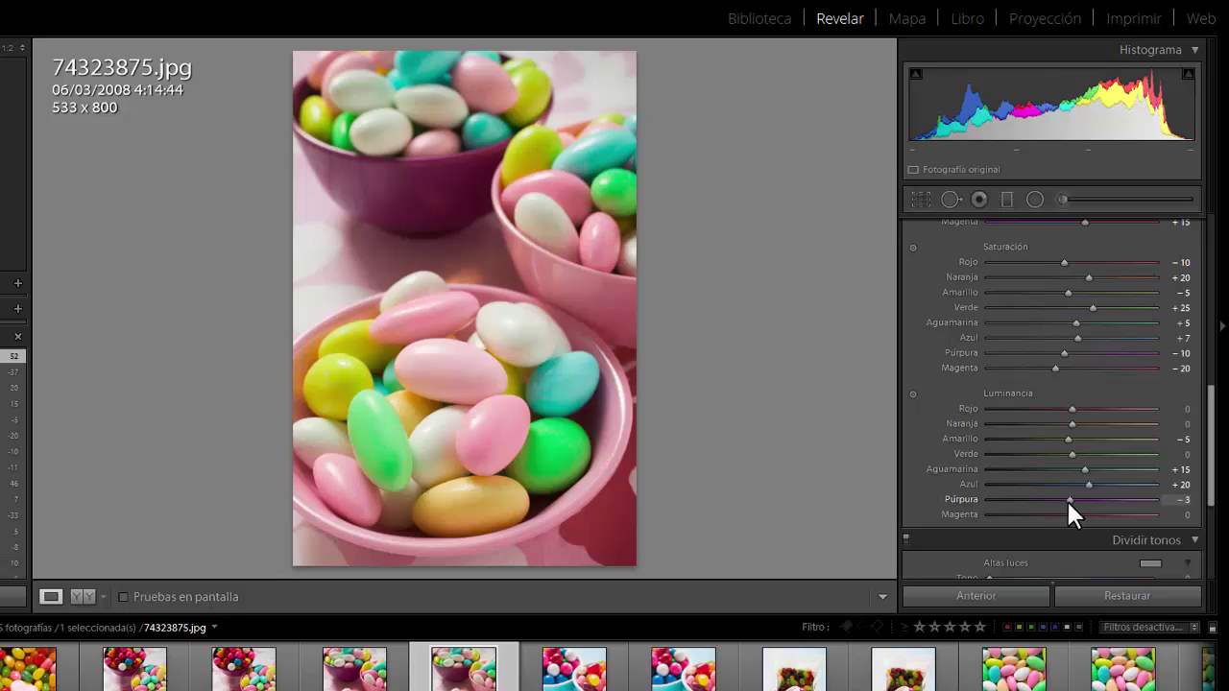
{"action": "left_click", "coordinate": [1181, 500]}
{"action": "key", "text": "BackSpace"}
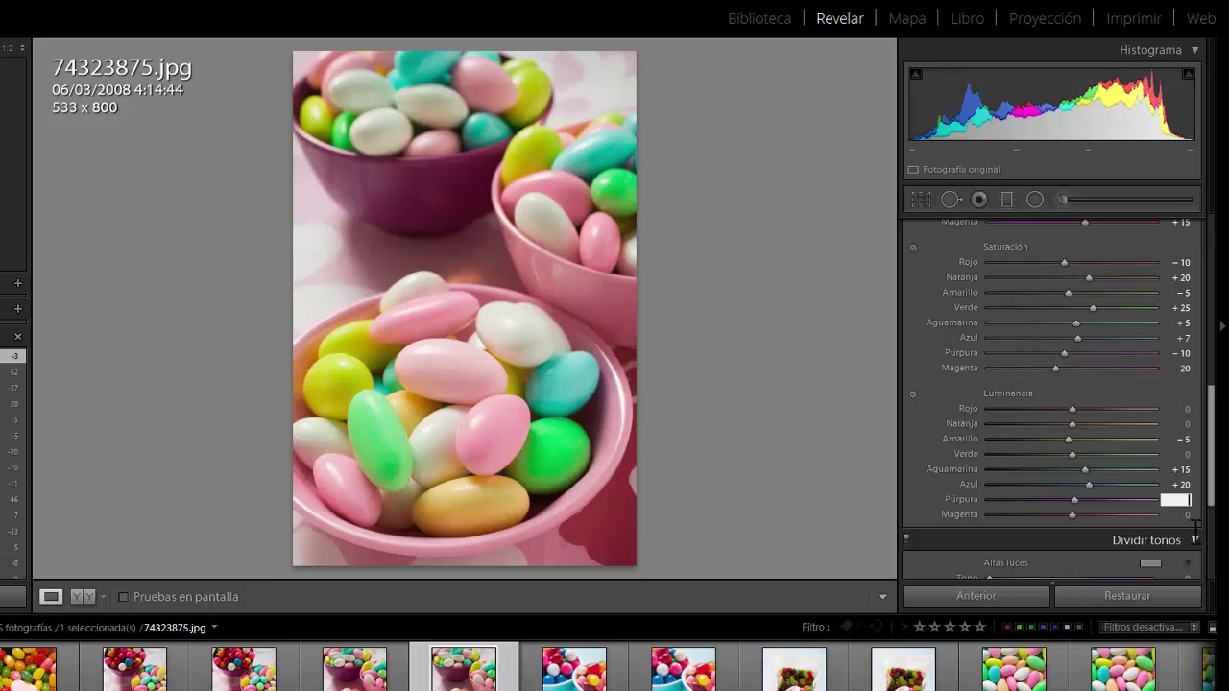
{"action": "key", "text": "Return"}
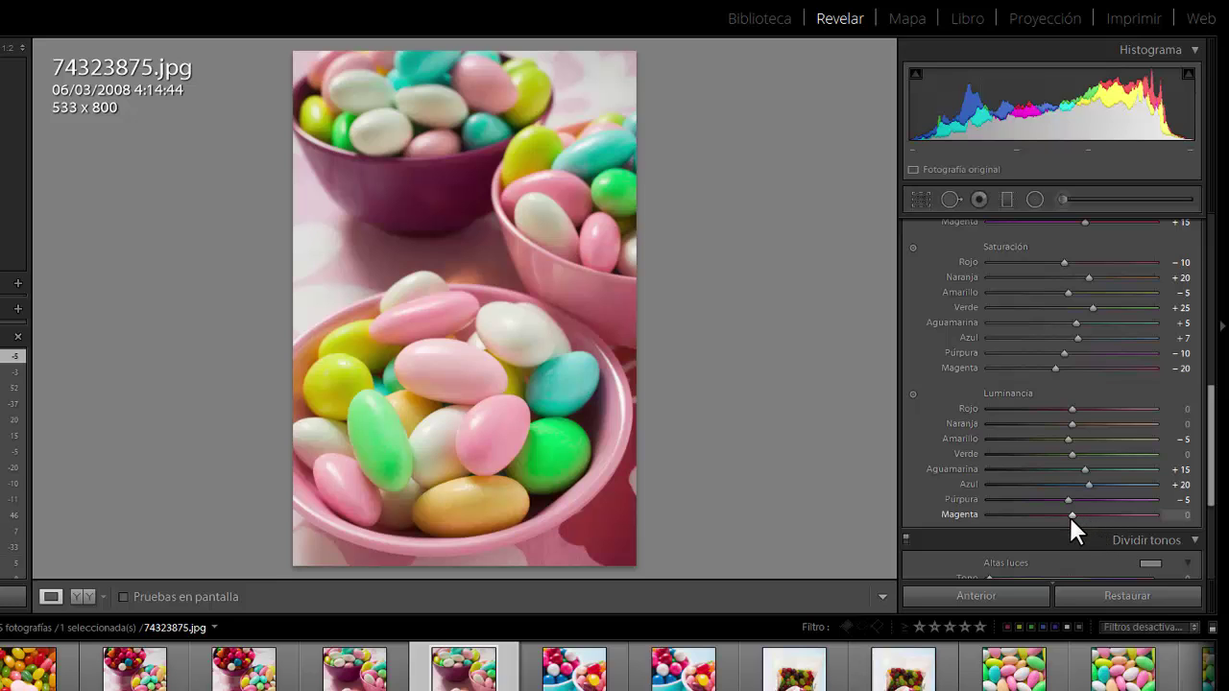
{"action": "mouse_move", "coordinate": [1070, 516]}
{"action": "left_mouse_down"}
{"action": "mouse_move", "coordinate": [1056, 511]}
{"action": "mouse_move", "coordinate": [1081, 522]}
{"action": "left_mouse_up"}
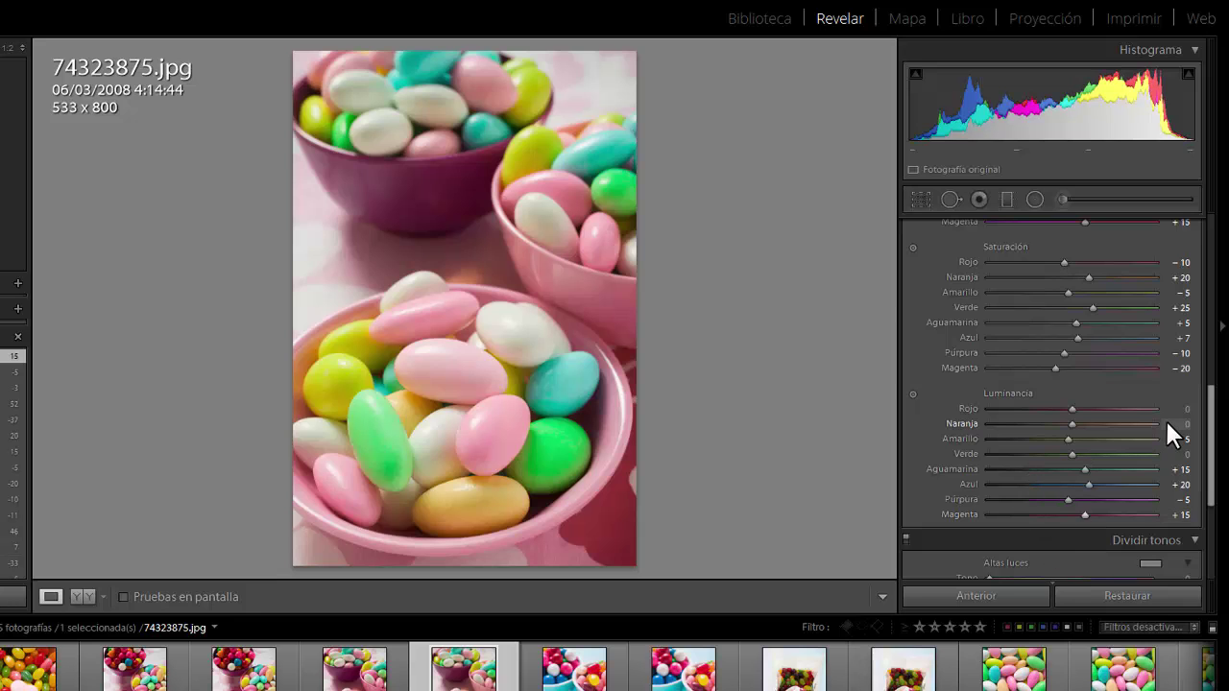
{"action": "scroll", "coordinate": [1160, 428], "scroll_direction": "up", "scroll_amount": 5}
{"action": "scroll", "coordinate": [1155, 426], "scroll_direction": "down", "scroll_amount": 3}
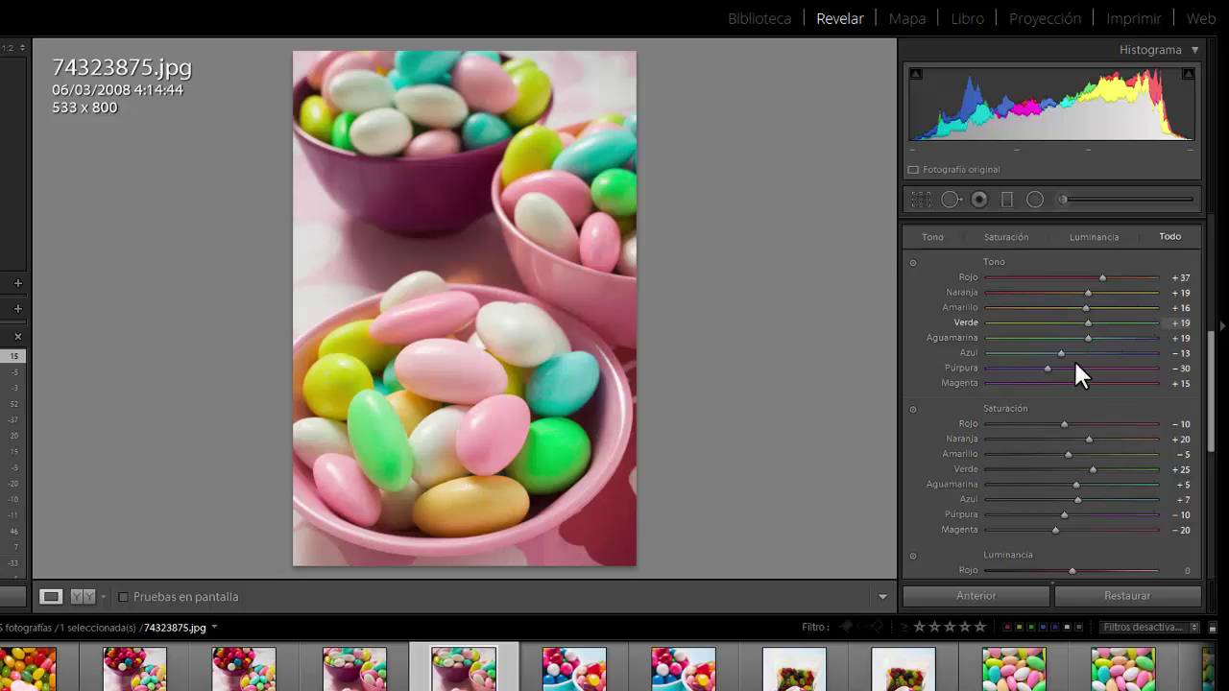
{"action": "scroll", "coordinate": [1090, 495], "scroll_direction": "down", "scroll_amount": 5}
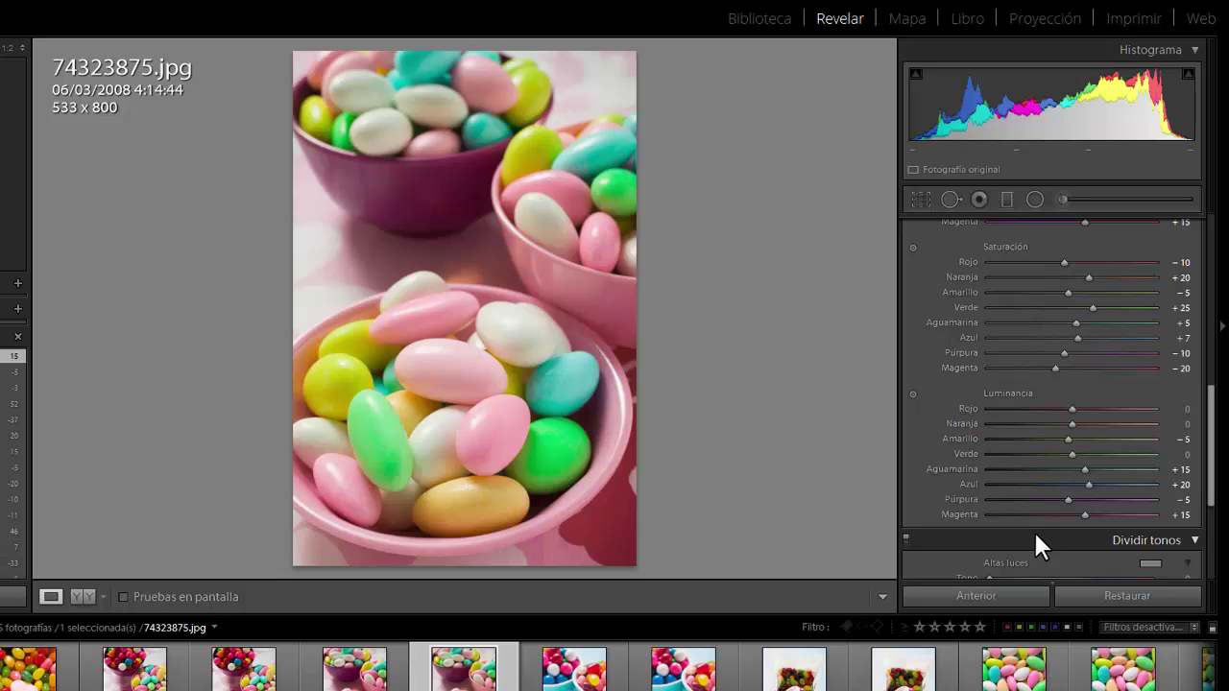
{"action": "scroll", "coordinate": [1075, 483], "scroll_direction": "up", "scroll_amount": 7}
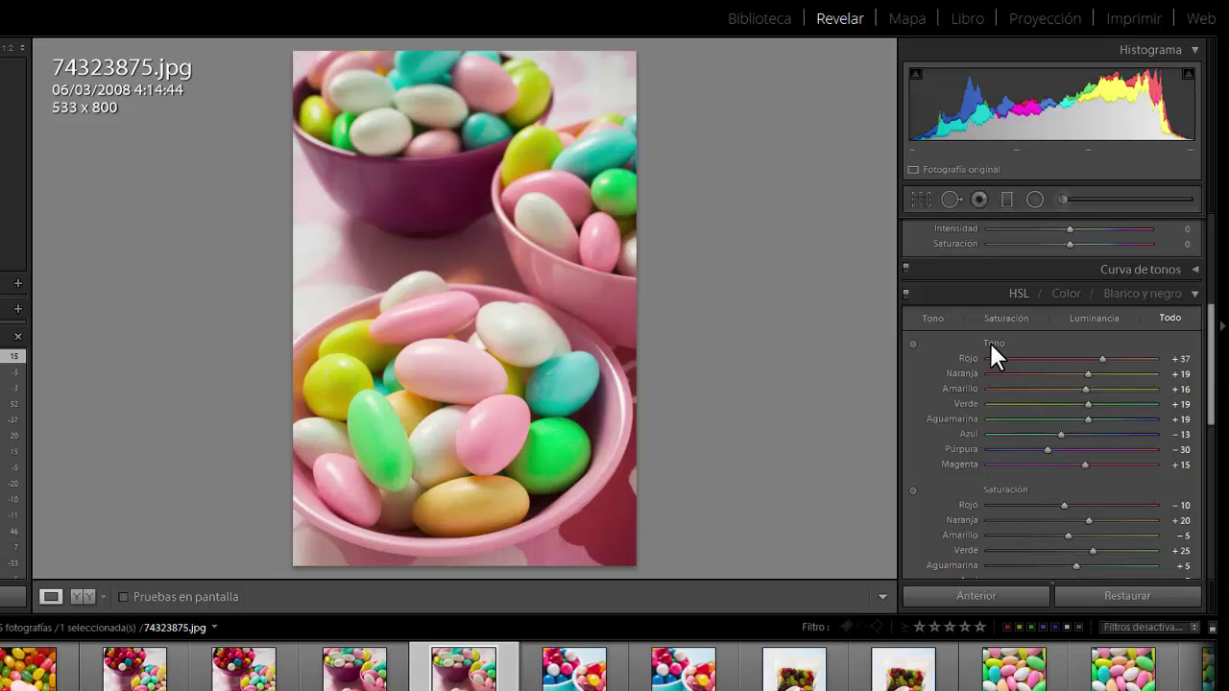
{"action": "left_click_drag", "start_coordinate": [1212, 375], "coordinate": [1204, 451]}
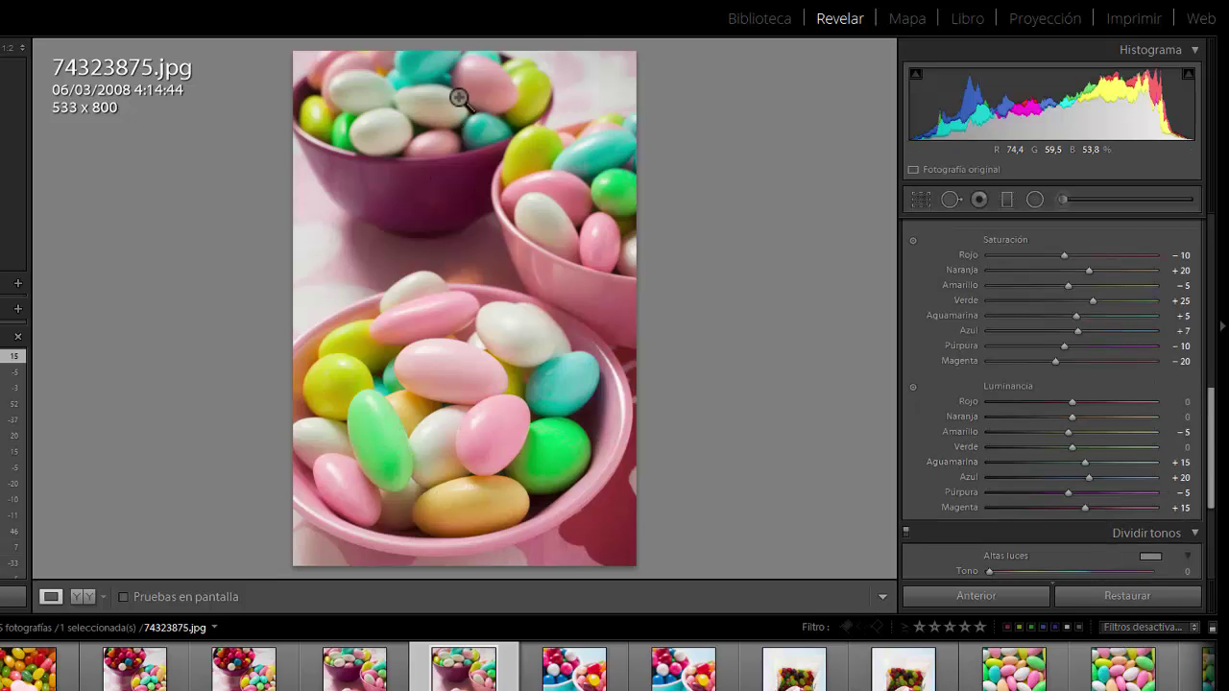
- Reset all the photo's develop settings to see the original, and undo the reset
{"action": "left_click", "coordinate": [1127, 596]}
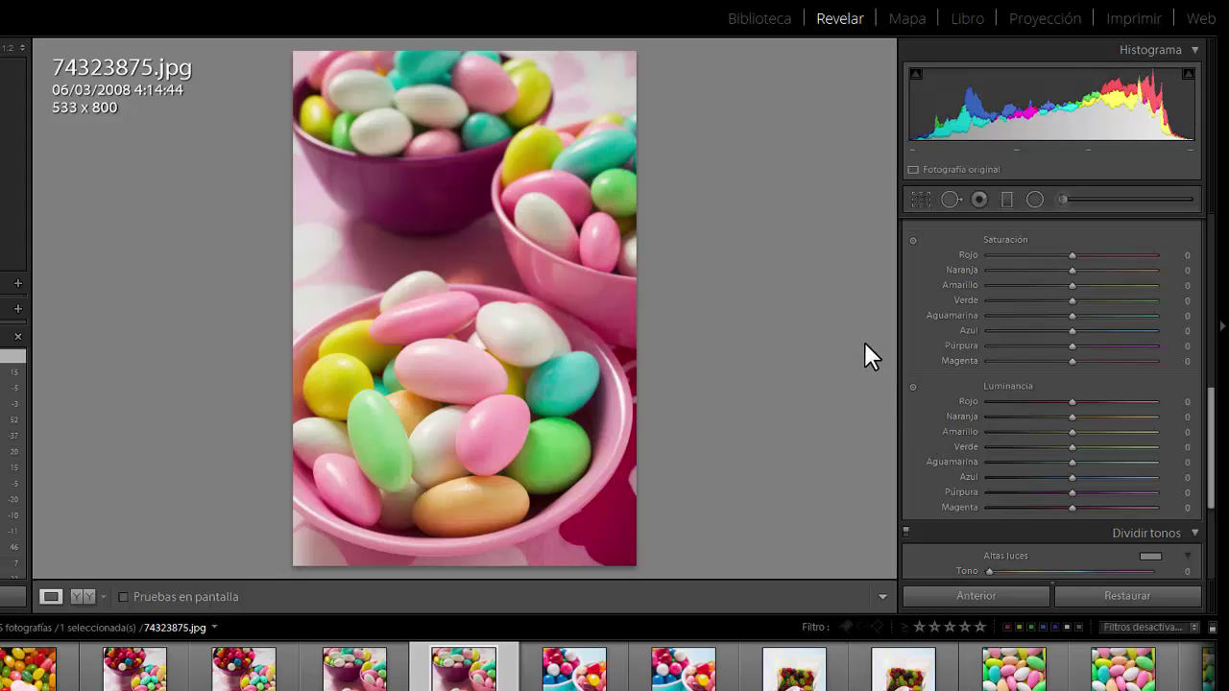
{"action": "key", "text": "ctrl+z"}
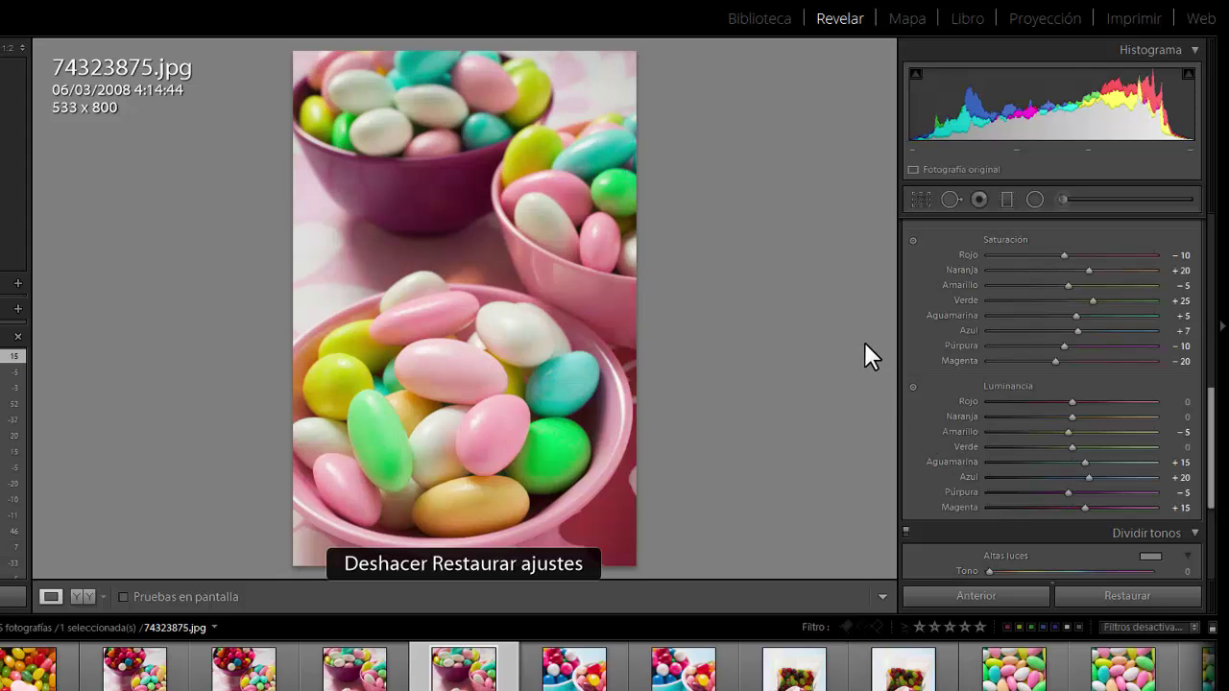
- Compare the photo before and after editing in the side-by-side, vertical split and horizontal split layouts, ending side by side
{"action": "left_click", "coordinate": [84, 598]}
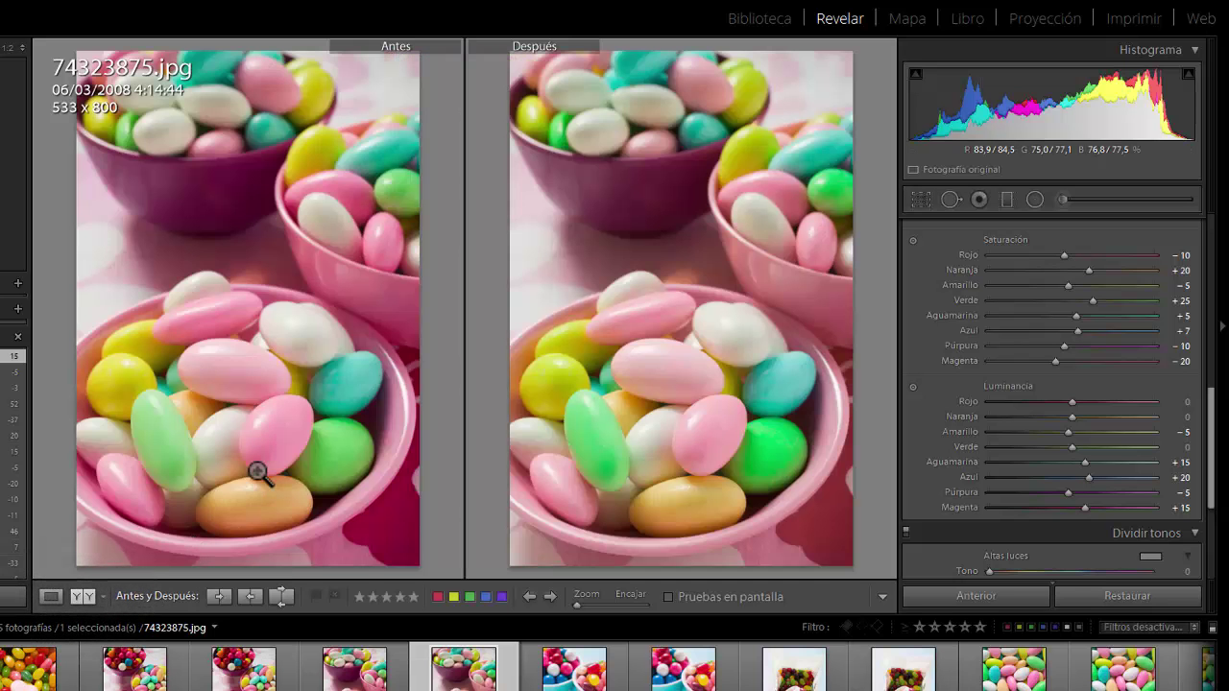
{"action": "left_click", "coordinate": [84, 596]}
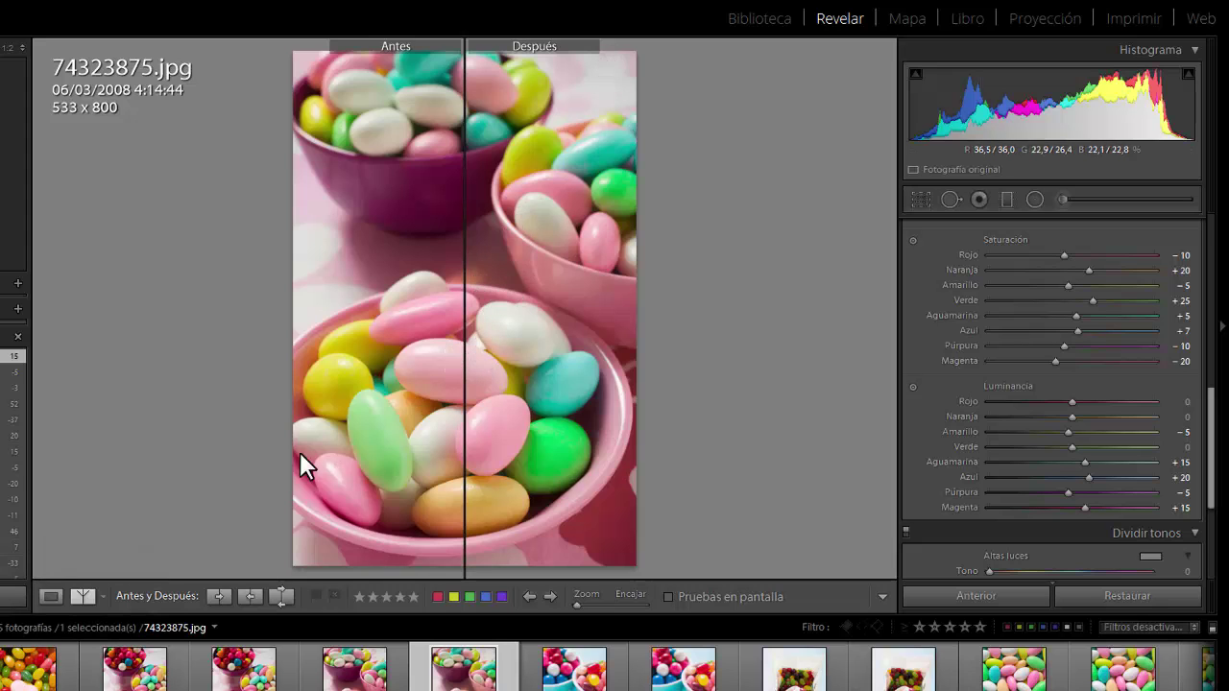
{"action": "left_click", "coordinate": [53, 596]}
{"action": "left_click", "coordinate": [85, 595]}
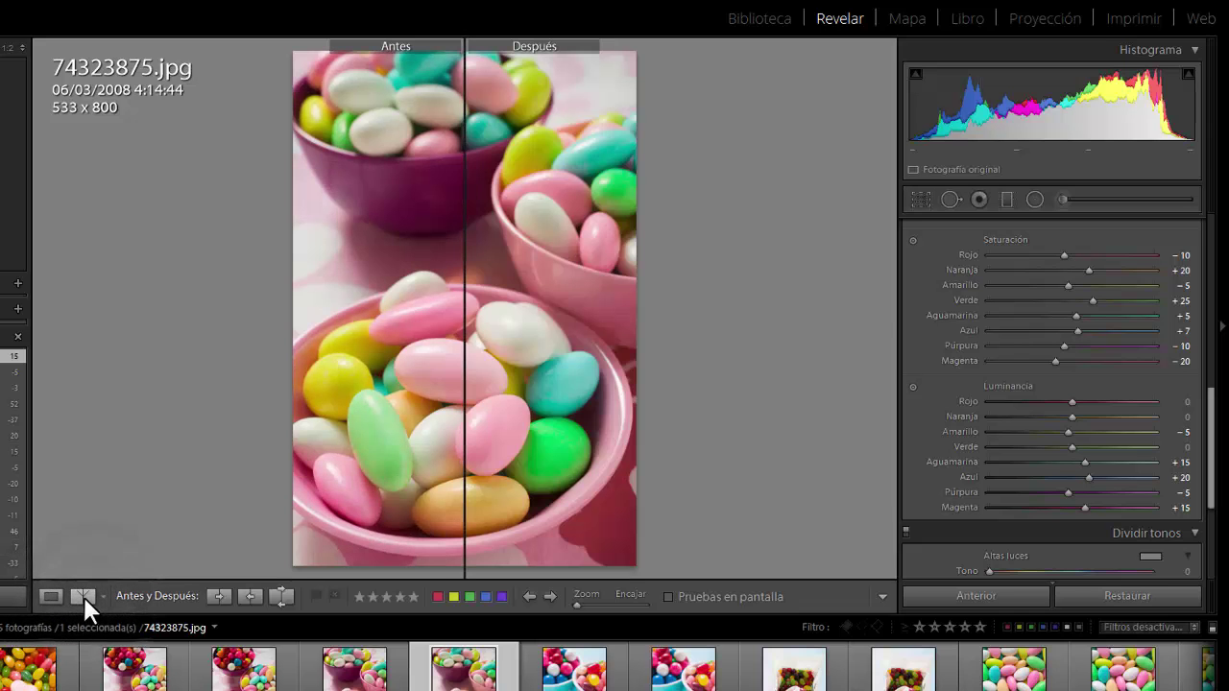
{"action": "left_click", "coordinate": [83, 595]}
{"action": "left_click", "coordinate": [82, 595]}
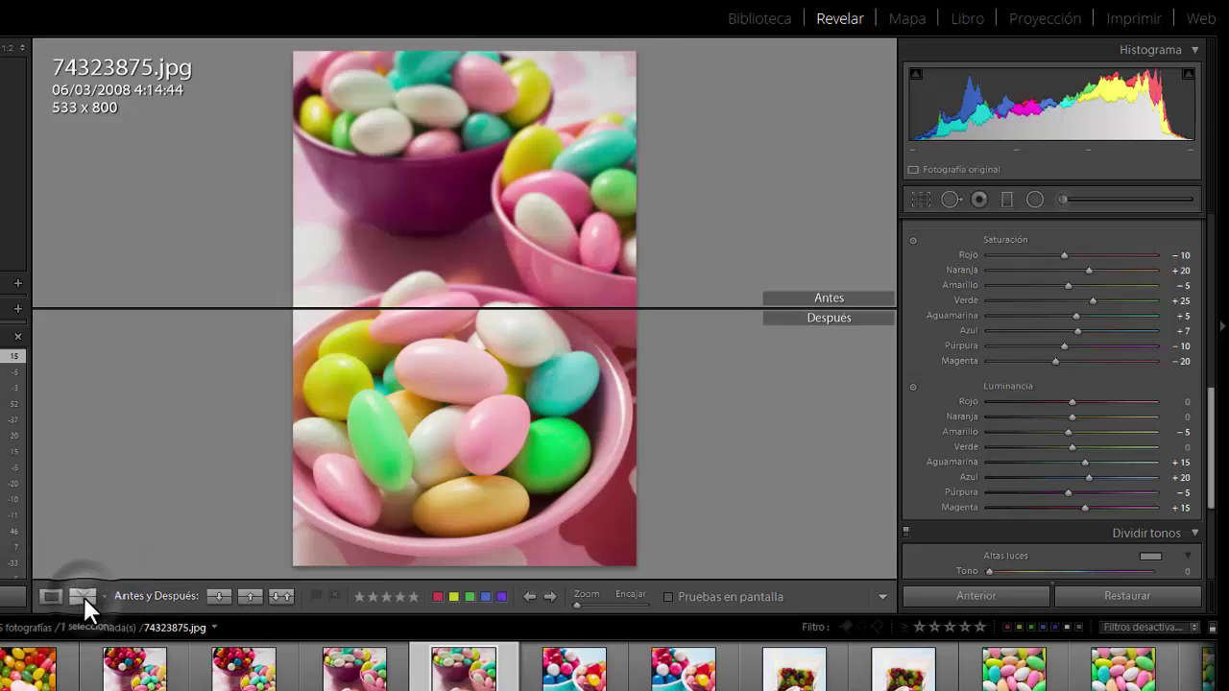
{"action": "left_click", "coordinate": [82, 594]}
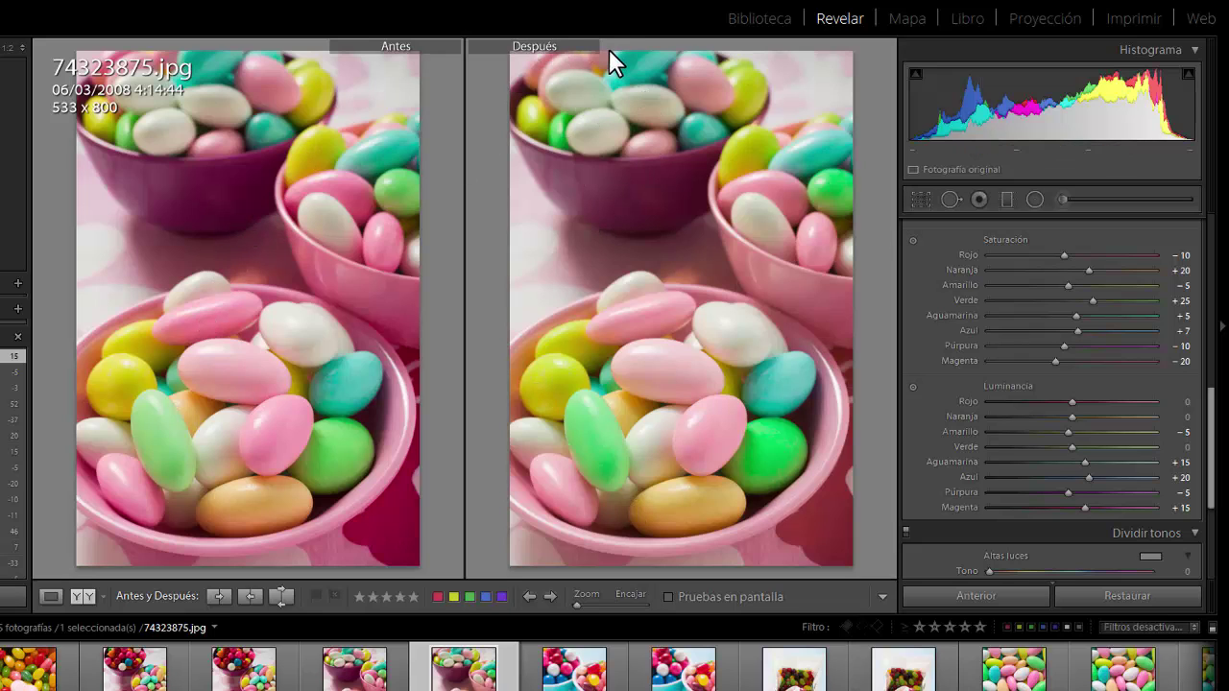
- Reset all the photo's develop settings and return to the single-photo view
{"action": "left_click", "coordinate": [1123, 596]}
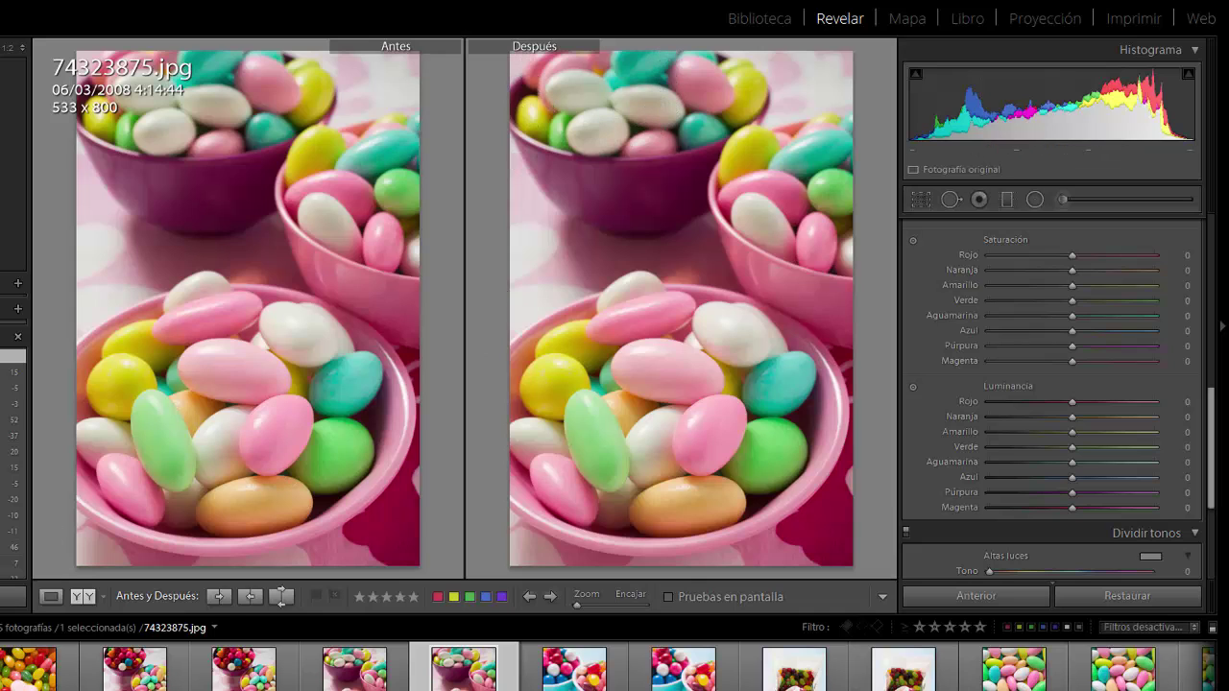
{"action": "left_click", "coordinate": [52, 596]}
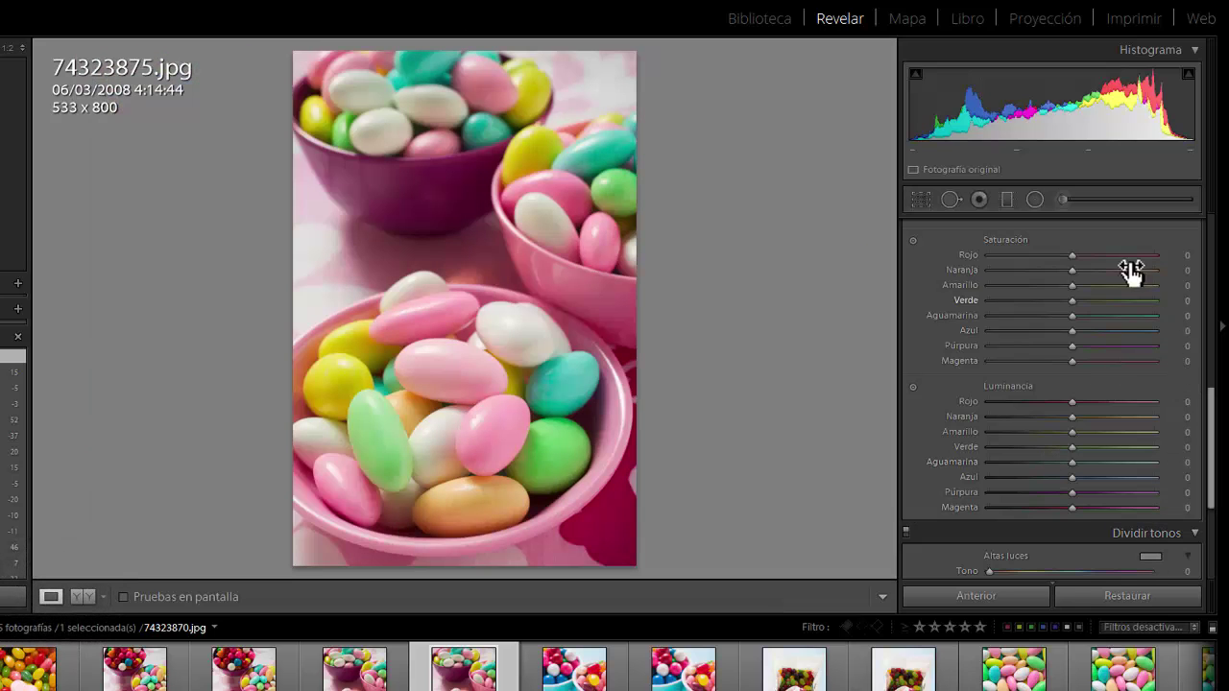
- Turn the on-photo adjustment tool for Tono on and off again
{"action": "scroll", "coordinate": [959, 297], "scroll_direction": "up", "scroll_amount": 5}
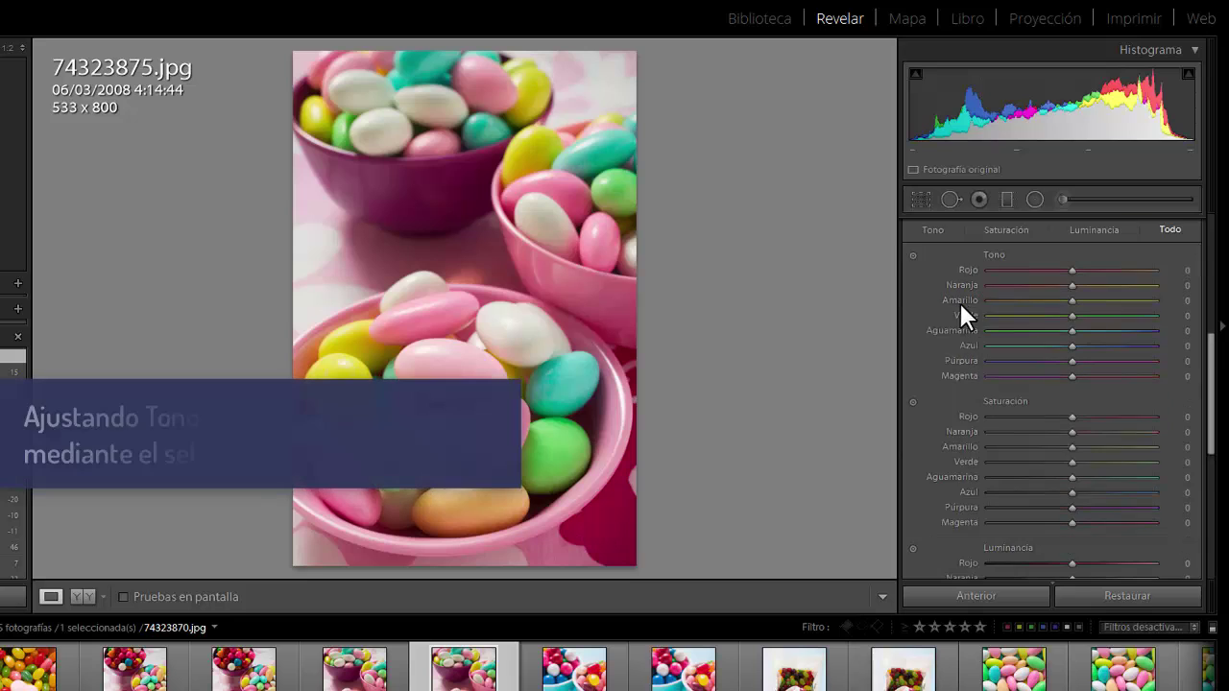
{"action": "scroll", "coordinate": [957, 323], "scroll_direction": "down", "scroll_amount": 2}
{"action": "scroll", "coordinate": [958, 324], "scroll_direction": "up", "scroll_amount": 2}
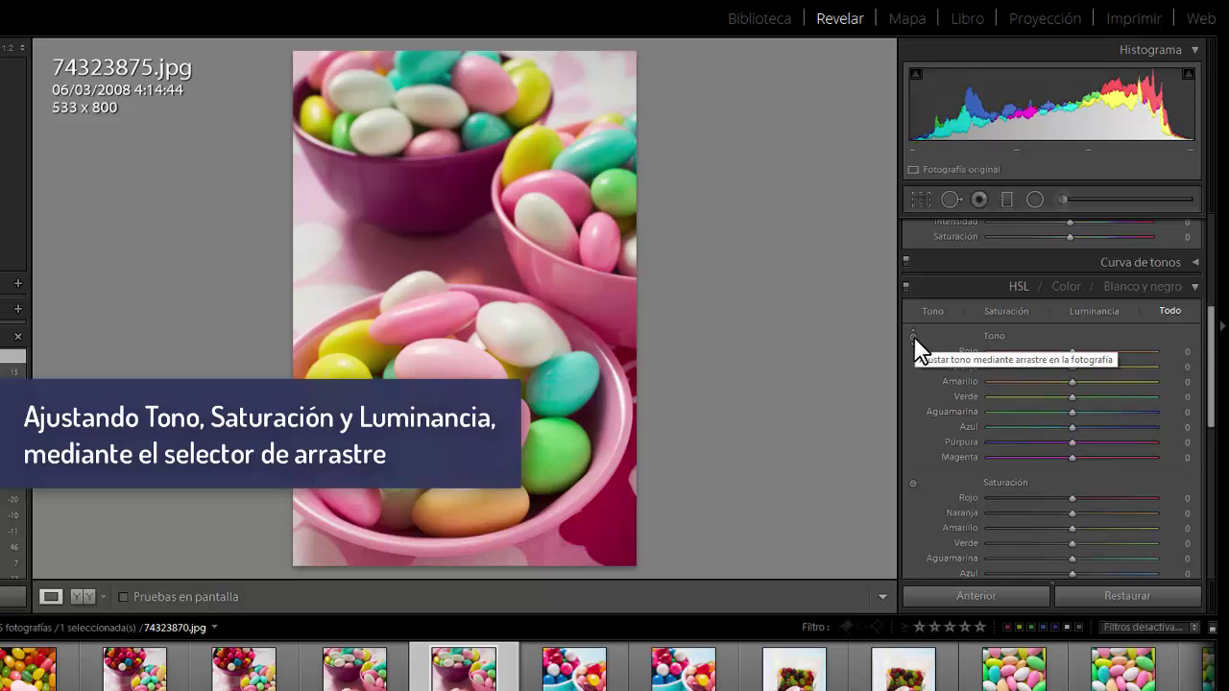
{"action": "left_click", "coordinate": [913, 335]}
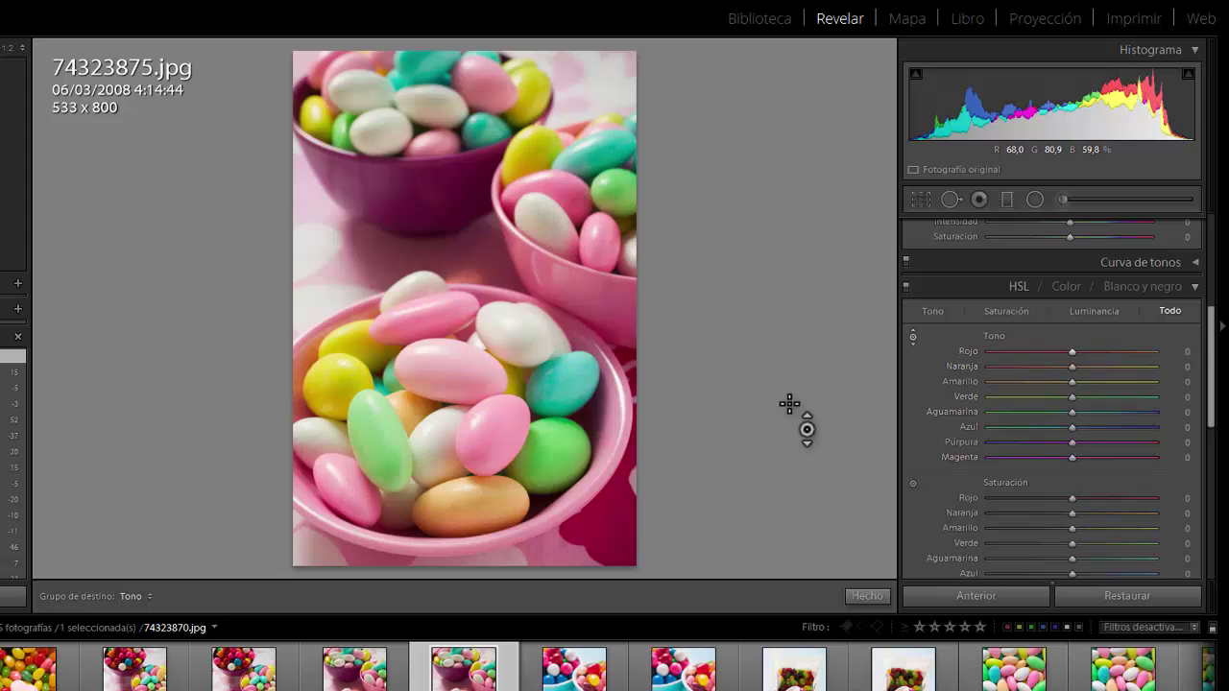
{"action": "left_click", "coordinate": [913, 340]}
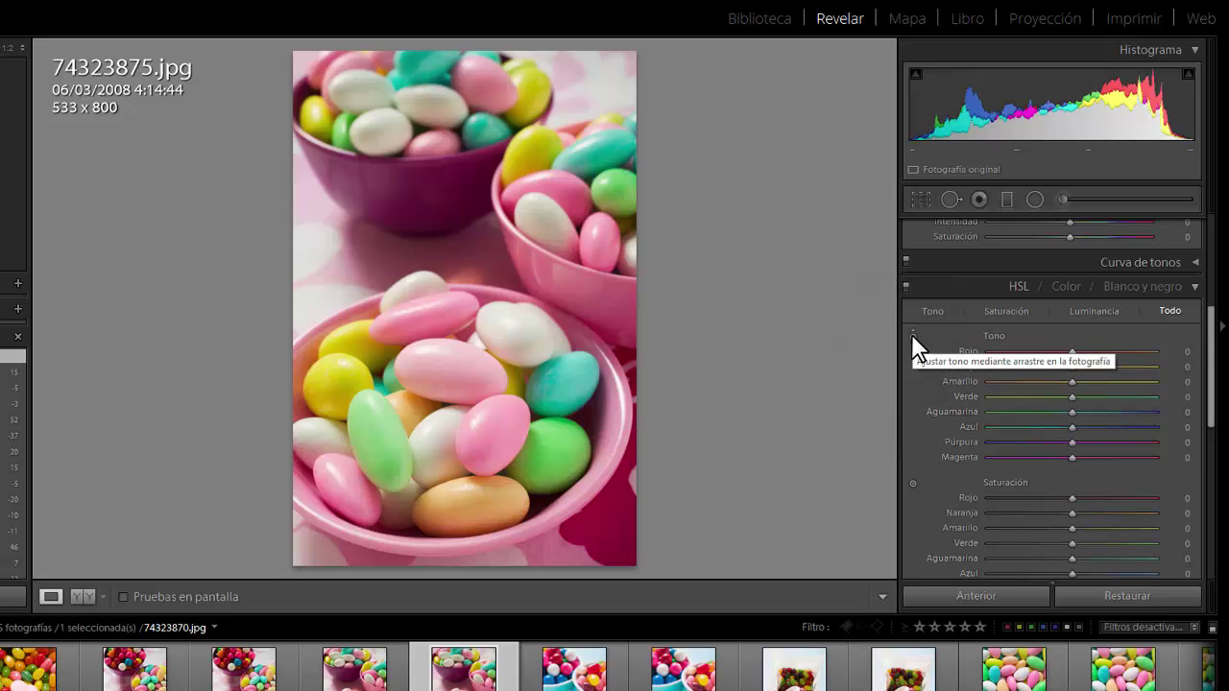
{"action": "left_click", "coordinate": [912, 335]}
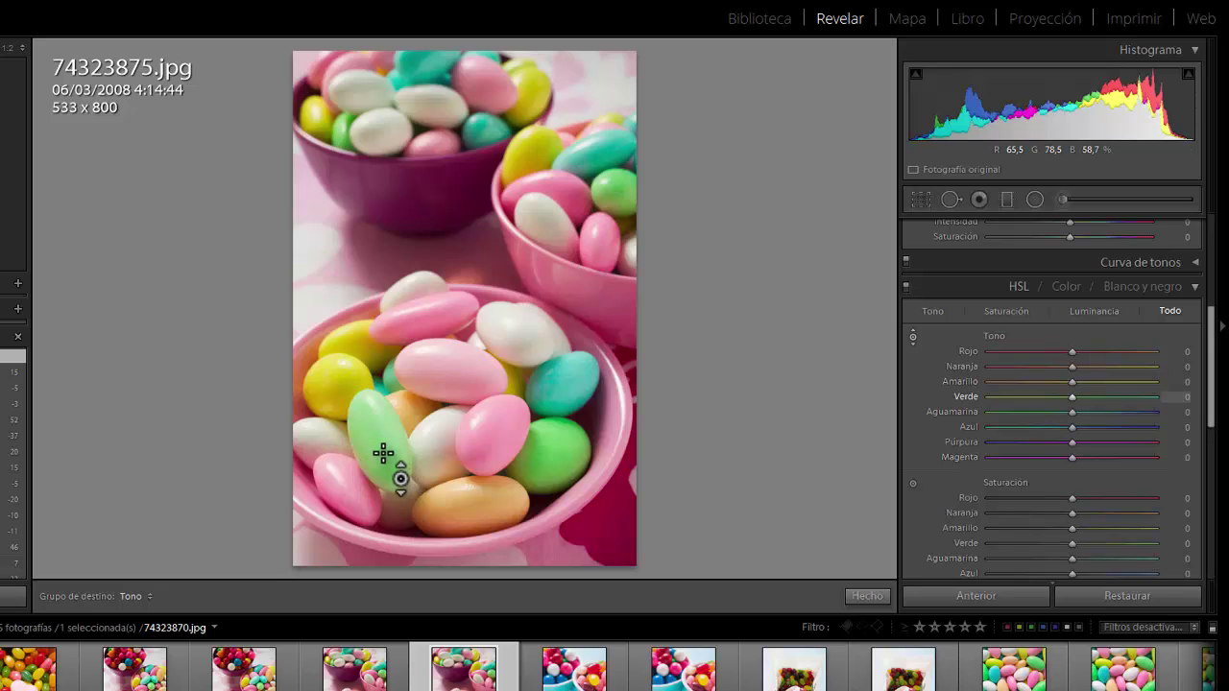
{"action": "left_click", "coordinate": [912, 330]}
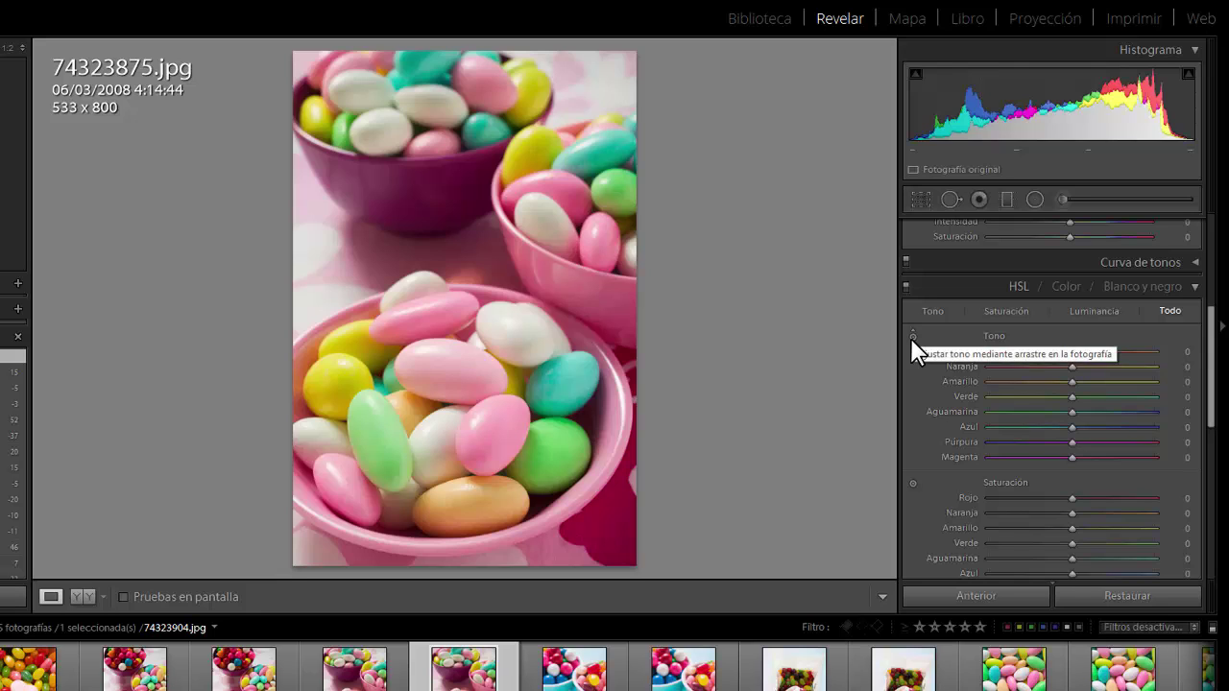
{"action": "left_click", "coordinate": [1173, 427]}
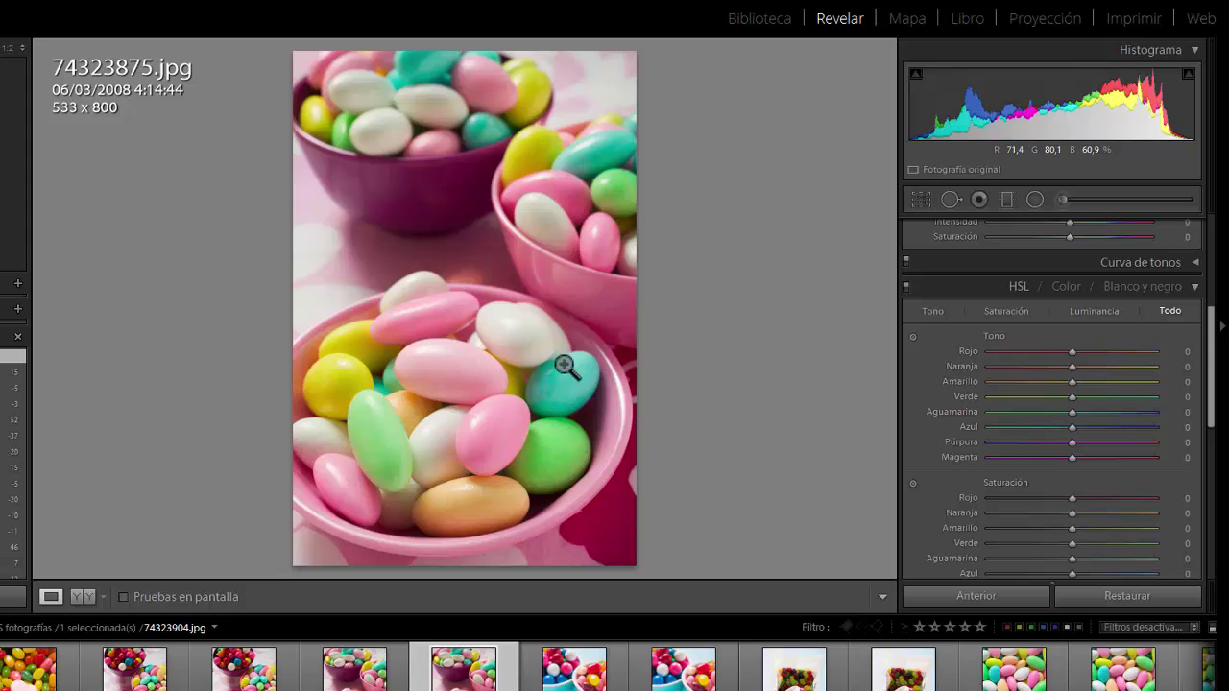
- Activate on-photo Tono adjustment, try shifting the turquoise candy to Aguamarina +27 and Azul +11, and undo the shift
{"action": "left_click", "coordinate": [913, 336]}
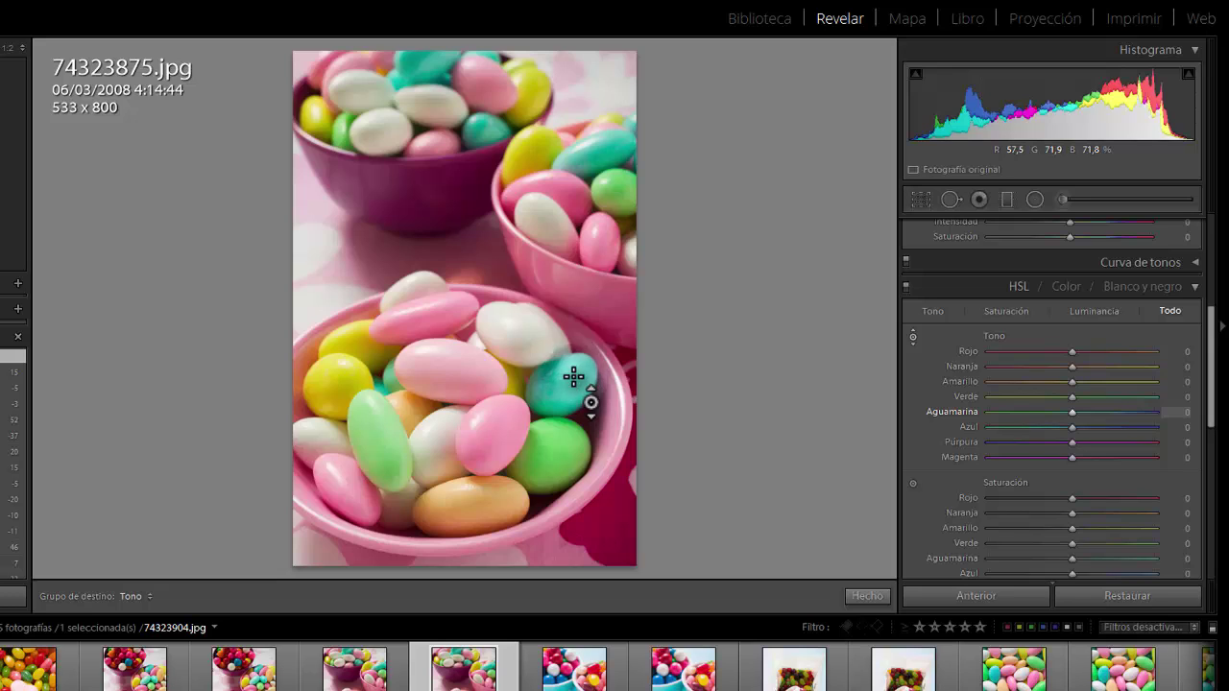
{"action": "mouse_move", "coordinate": [573, 377]}
{"action": "left_mouse_down"}
{"action": "mouse_move", "coordinate": [573, 336]}
{"action": "mouse_move", "coordinate": [567, 380]}
{"action": "left_mouse_up"}
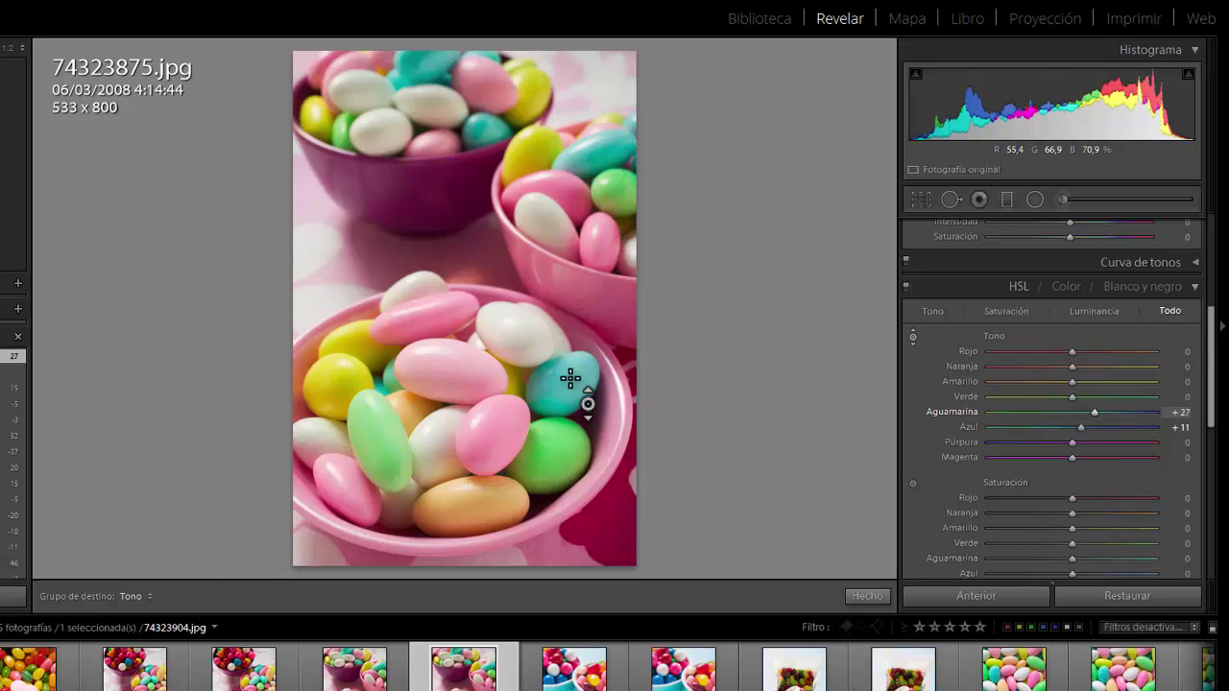
{"action": "key", "text": "ctrl+z"}
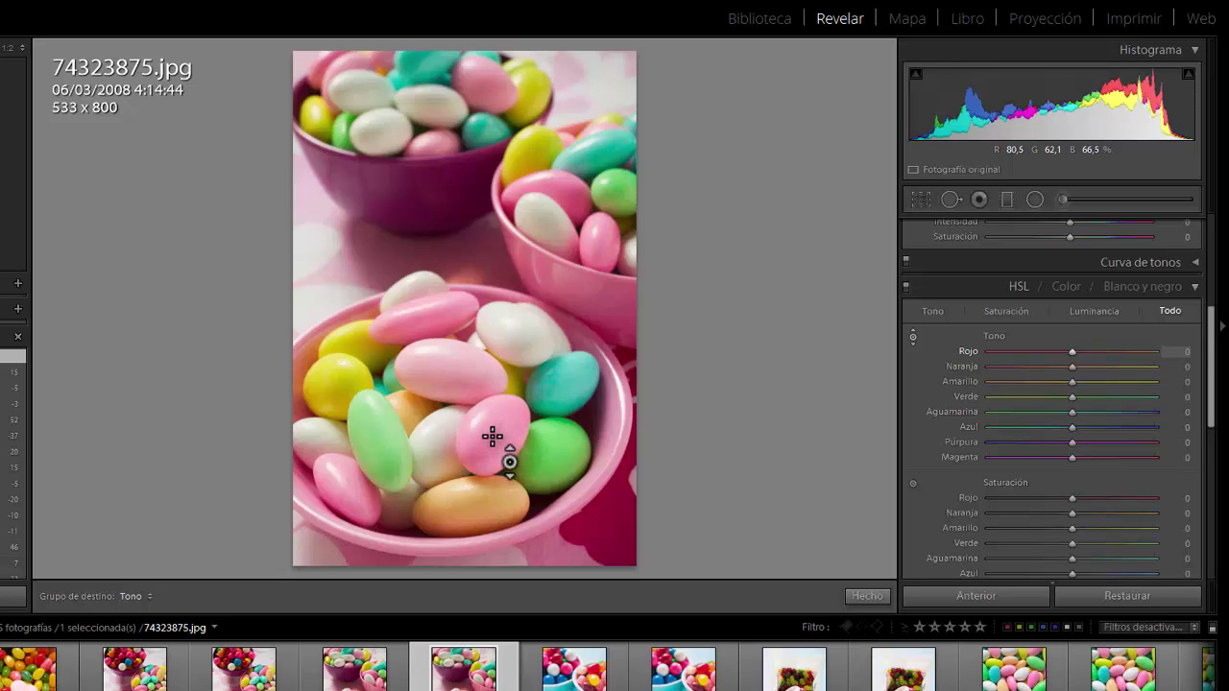
- Using on-photo hue adjustment, set Rojo to -50, Magenta -2, Aguamarina -23, Azul -6, Amarillo -55 and Verde -16 from the pink, turquoise and yellow candies
{"action": "left_click_drag", "start_coordinate": [491, 437], "coordinate": [491, 484]}
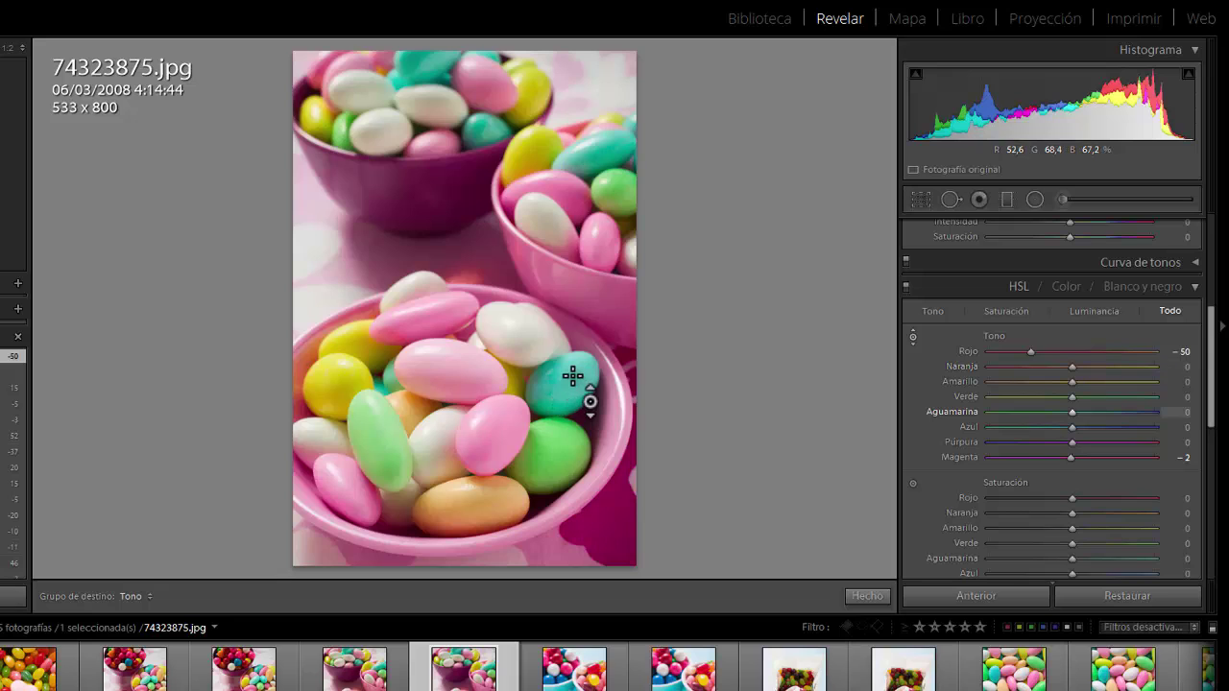
{"action": "left_click_drag", "start_coordinate": [574, 376], "coordinate": [573, 396]}
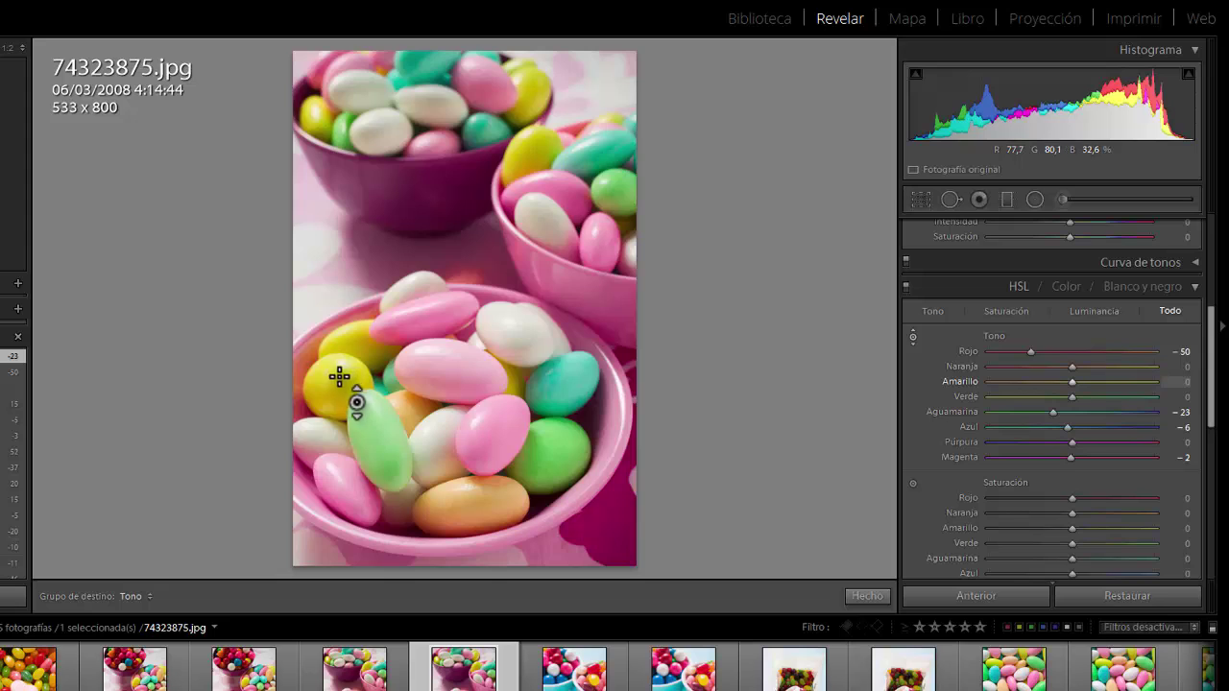
{"action": "left_click_drag", "start_coordinate": [344, 373], "coordinate": [343, 426]}
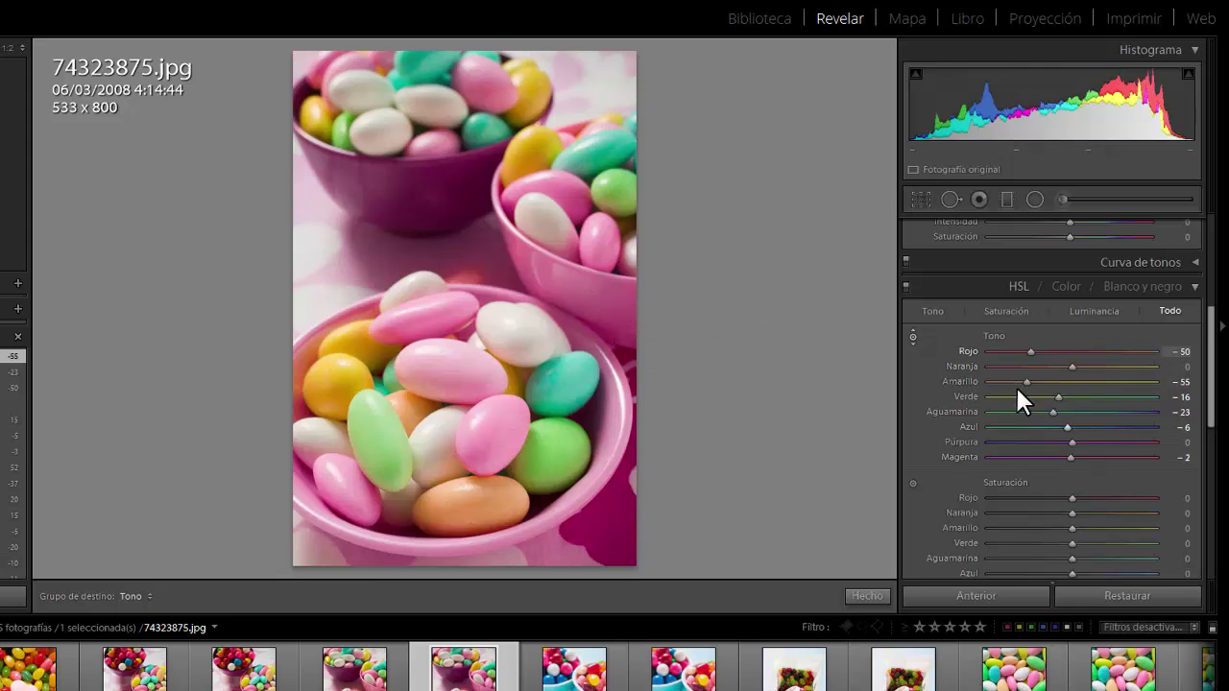
- Switch on-photo adjustment to Saturación and sample the pink and purple areas to set Rojo to -36 and Naranja to +2
{"action": "left_click", "coordinate": [914, 482]}
{"action": "scroll", "coordinate": [989, 470], "scroll_direction": "down", "scroll_amount": 2}
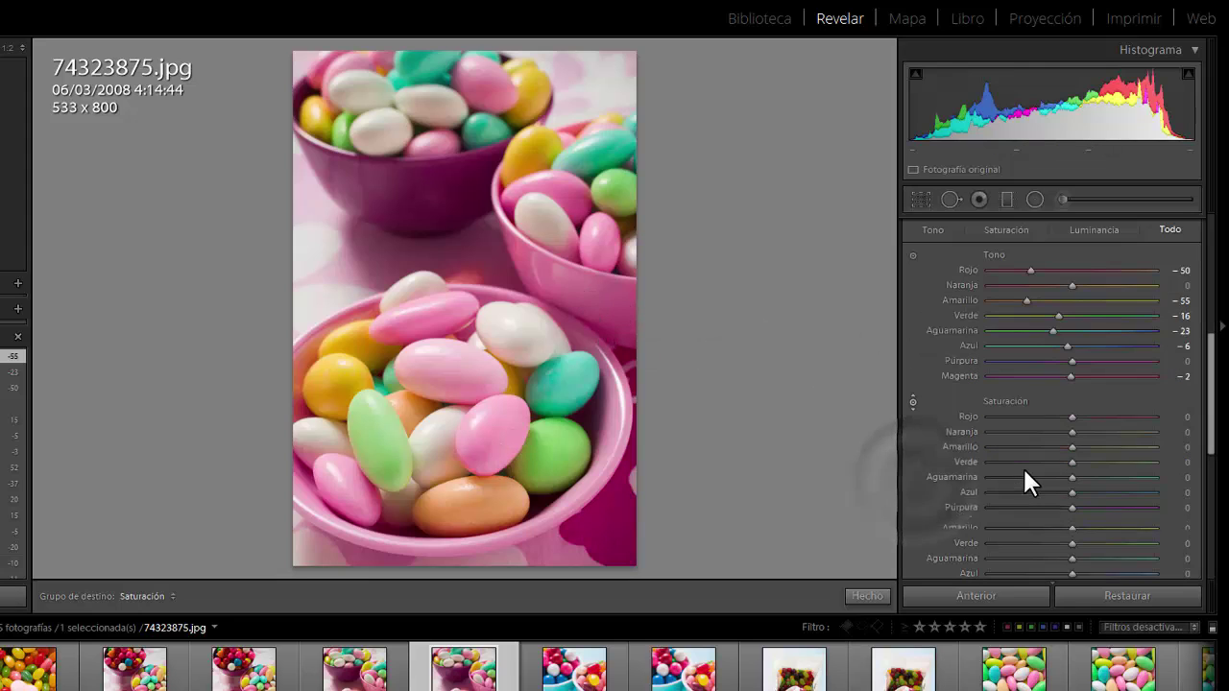
{"action": "scroll", "coordinate": [1026, 470], "scroll_direction": "down", "scroll_amount": 2}
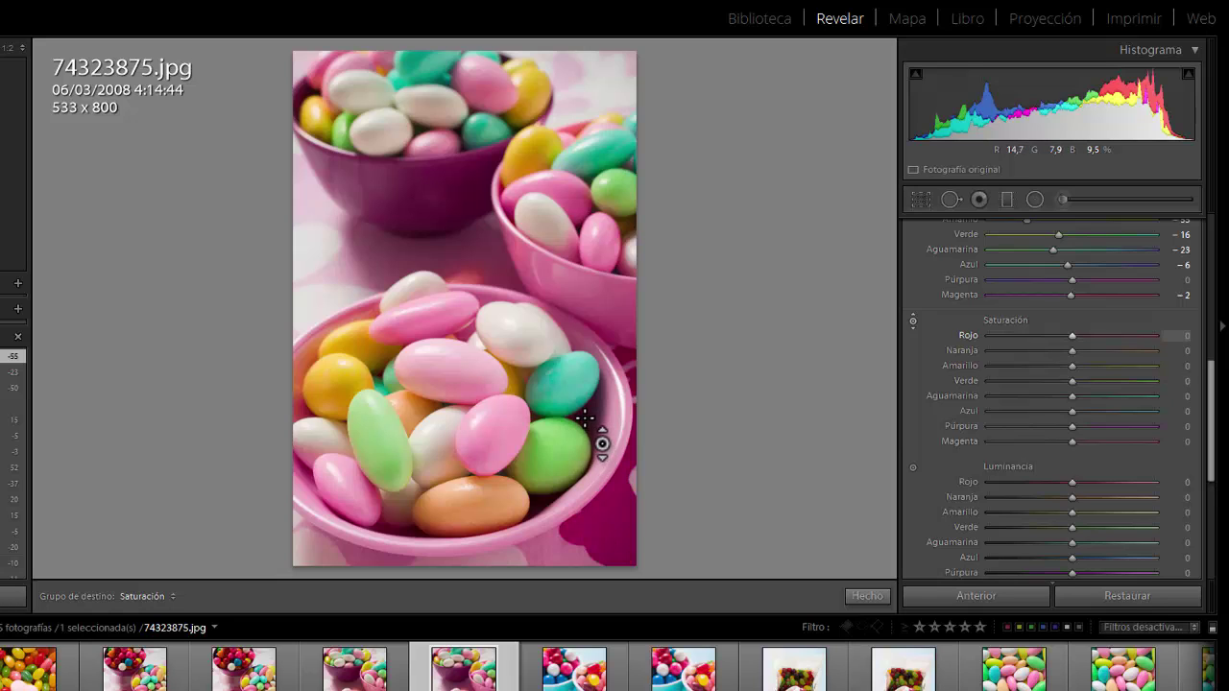
{"action": "mouse_move", "coordinate": [585, 419]}
{"action": "left_mouse_down"}
{"action": "mouse_move", "coordinate": [585, 389]}
{"action": "mouse_move", "coordinate": [585, 499]}
{"action": "mouse_move", "coordinate": [585, 399]}
{"action": "left_mouse_up"}
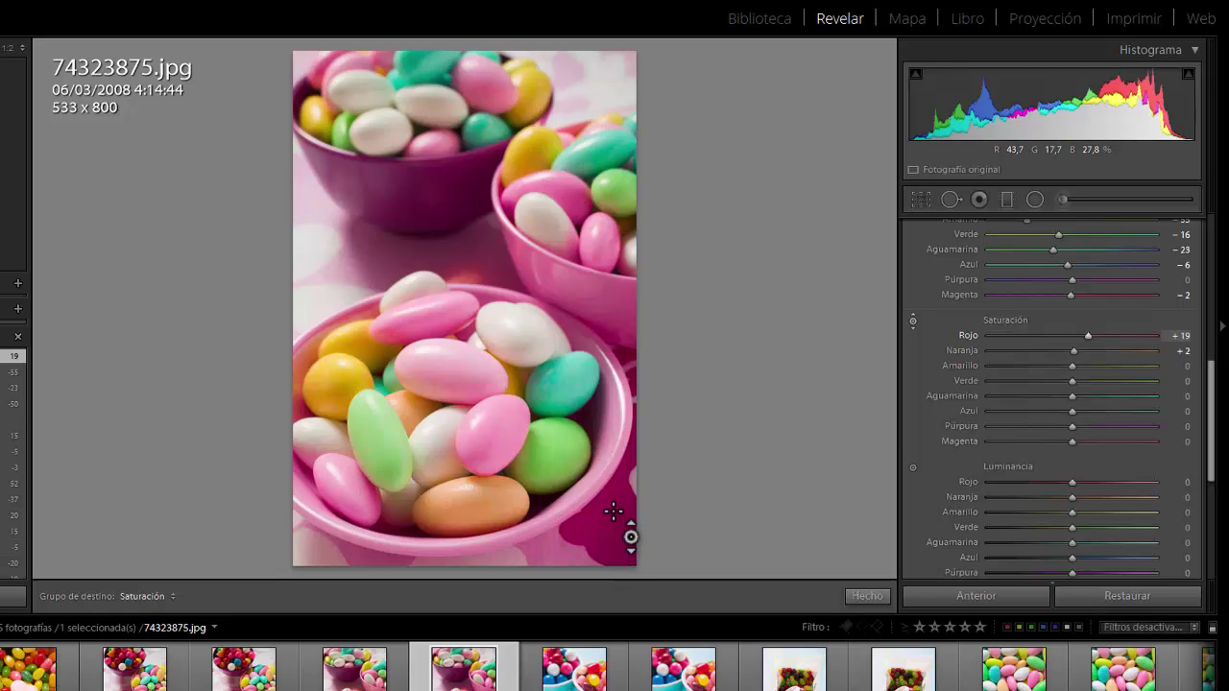
{"action": "mouse_move", "coordinate": [614, 514]}
{"action": "left_mouse_down"}
{"action": "mouse_move", "coordinate": [613, 591]}
{"action": "mouse_move", "coordinate": [633, 504]}
{"action": "left_mouse_up"}
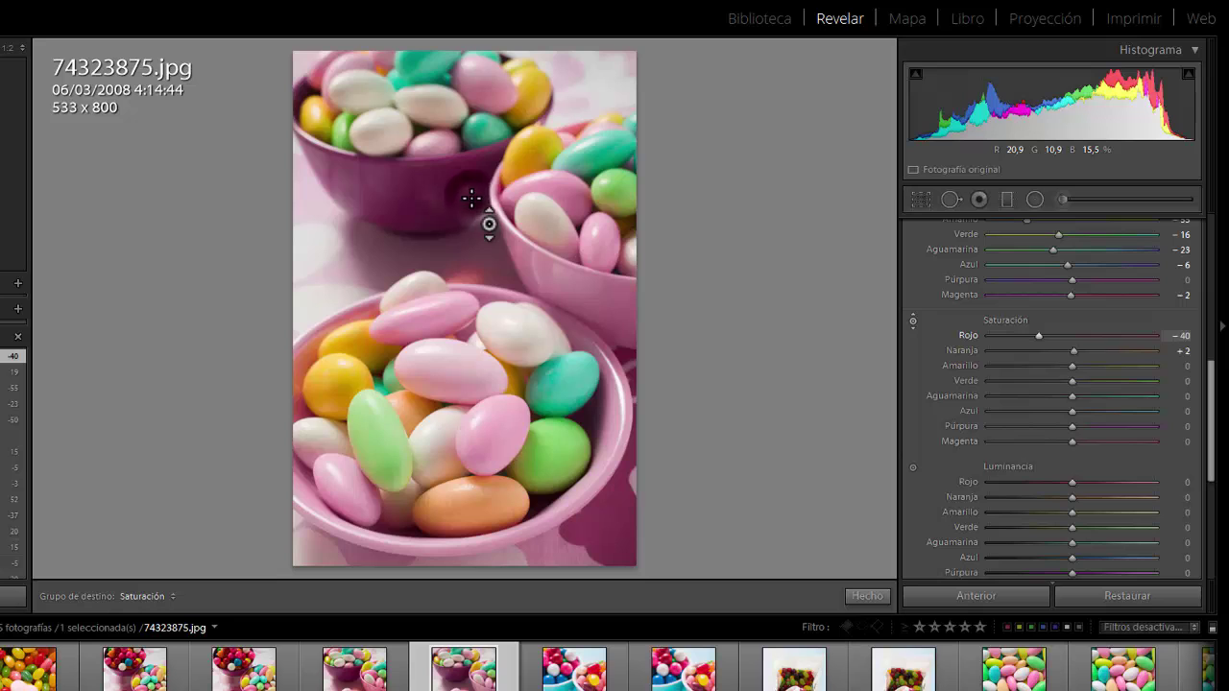
{"action": "mouse_move", "coordinate": [429, 183]}
{"action": "left_mouse_down"}
{"action": "mouse_move", "coordinate": [429, 203]}
{"action": "mouse_move", "coordinate": [429, 181]}
{"action": "left_mouse_up"}
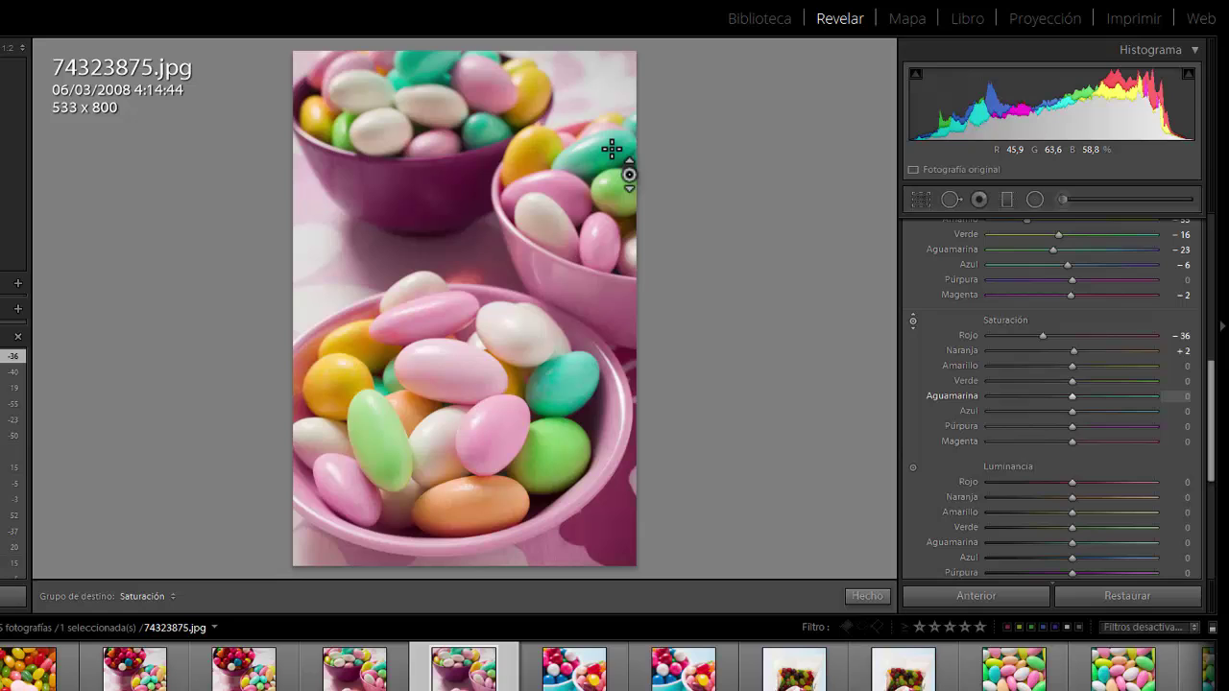
- Adjust the saturation on the turquoise and green candies, setting Aguamarina to -22, Azul to -5 and Verde to +23
{"action": "left_click_drag", "start_coordinate": [612, 149], "coordinate": [612, 174]}
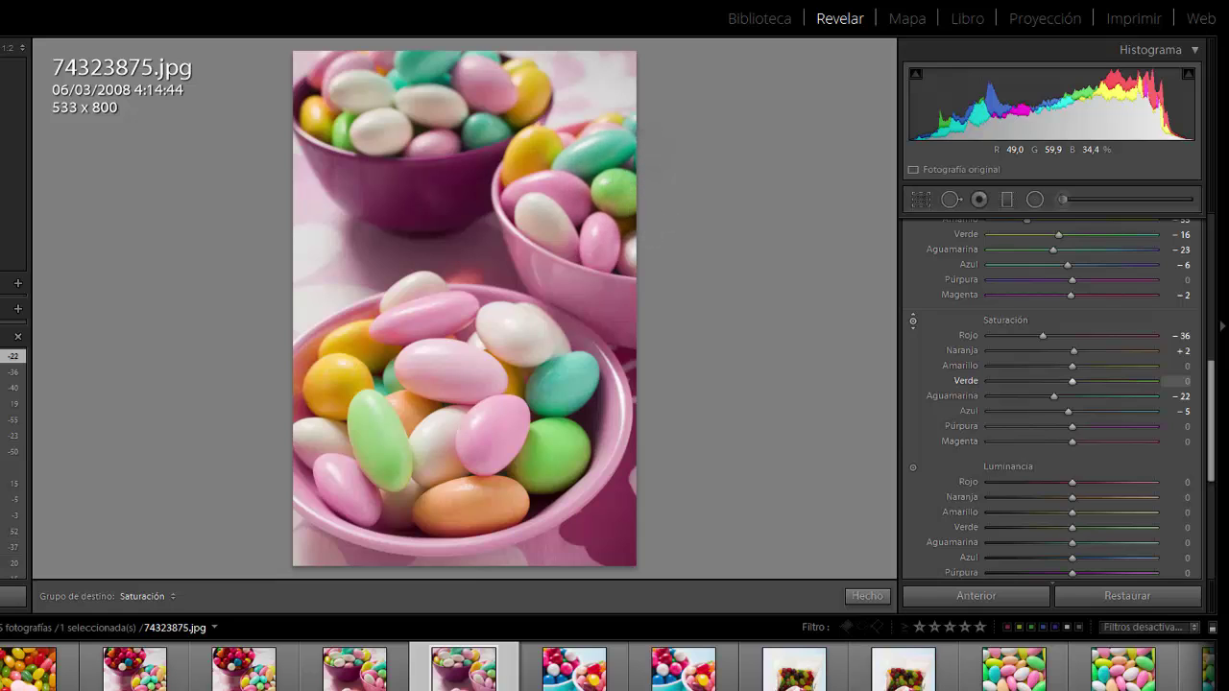
{"action": "left_click_drag", "start_coordinate": [615, 184], "coordinate": [615, 148]}
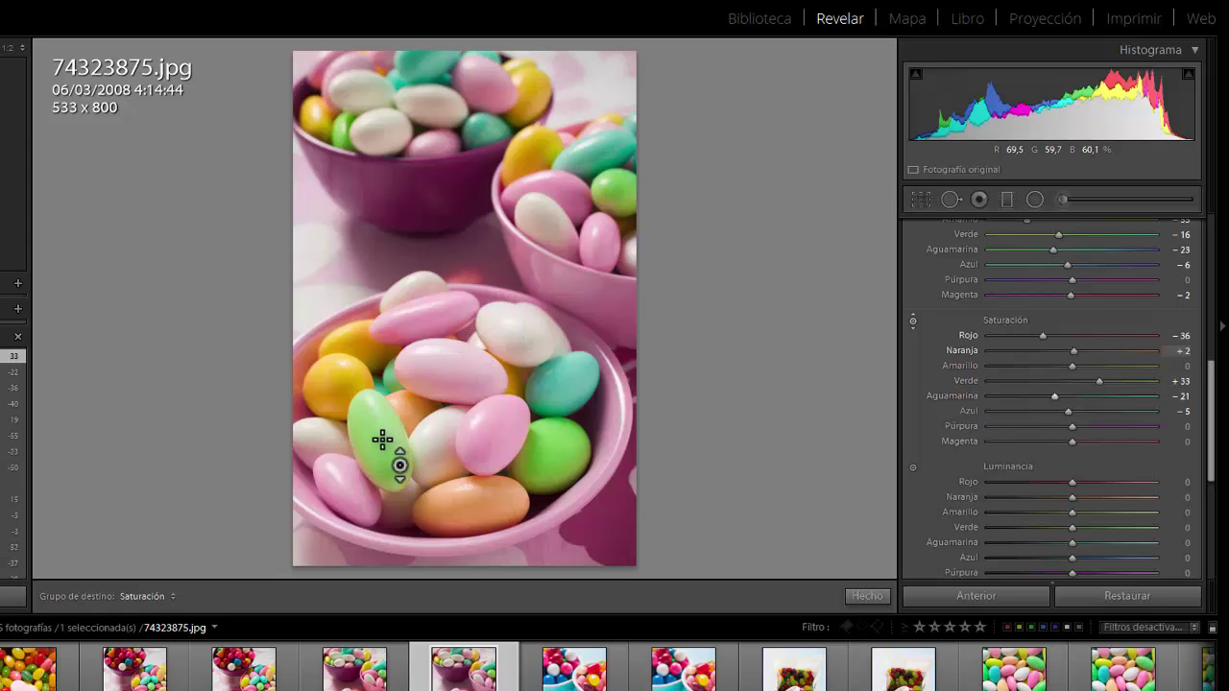
{"action": "left_click_drag", "start_coordinate": [382, 440], "coordinate": [382, 415]}
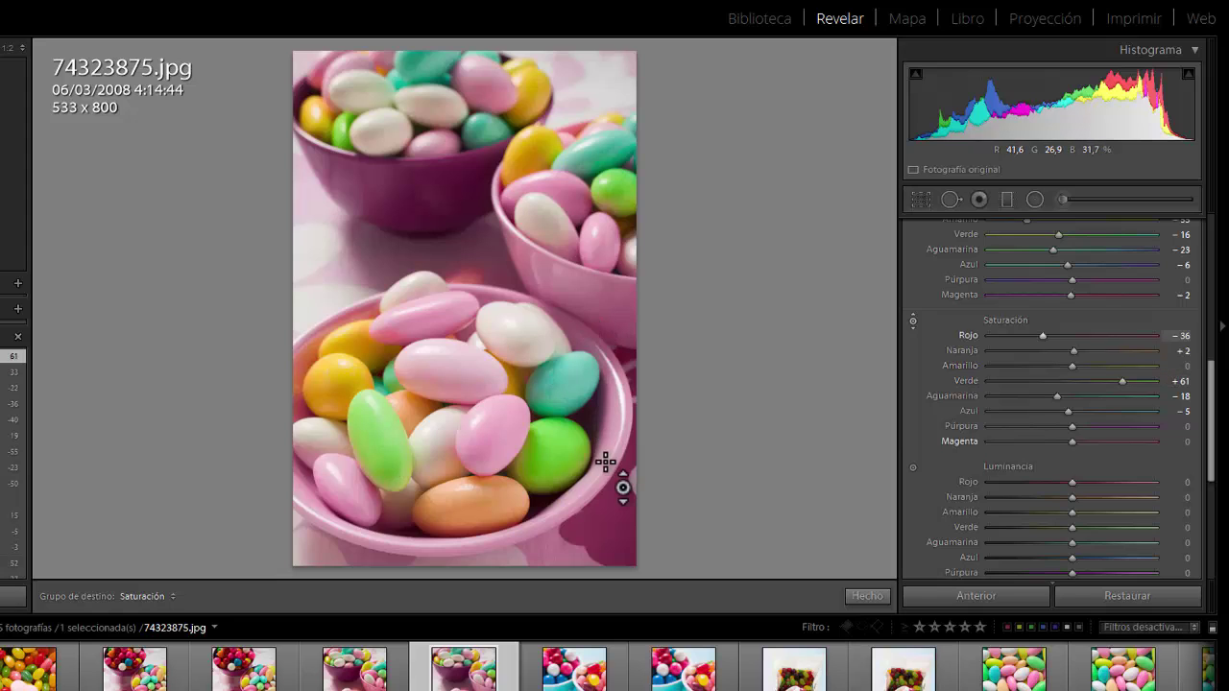
{"action": "mouse_move", "coordinate": [557, 446]}
{"action": "left_mouse_down"}
{"action": "mouse_move", "coordinate": [557, 490]}
{"action": "mouse_move", "coordinate": [563, 431]}
{"action": "left_mouse_up"}
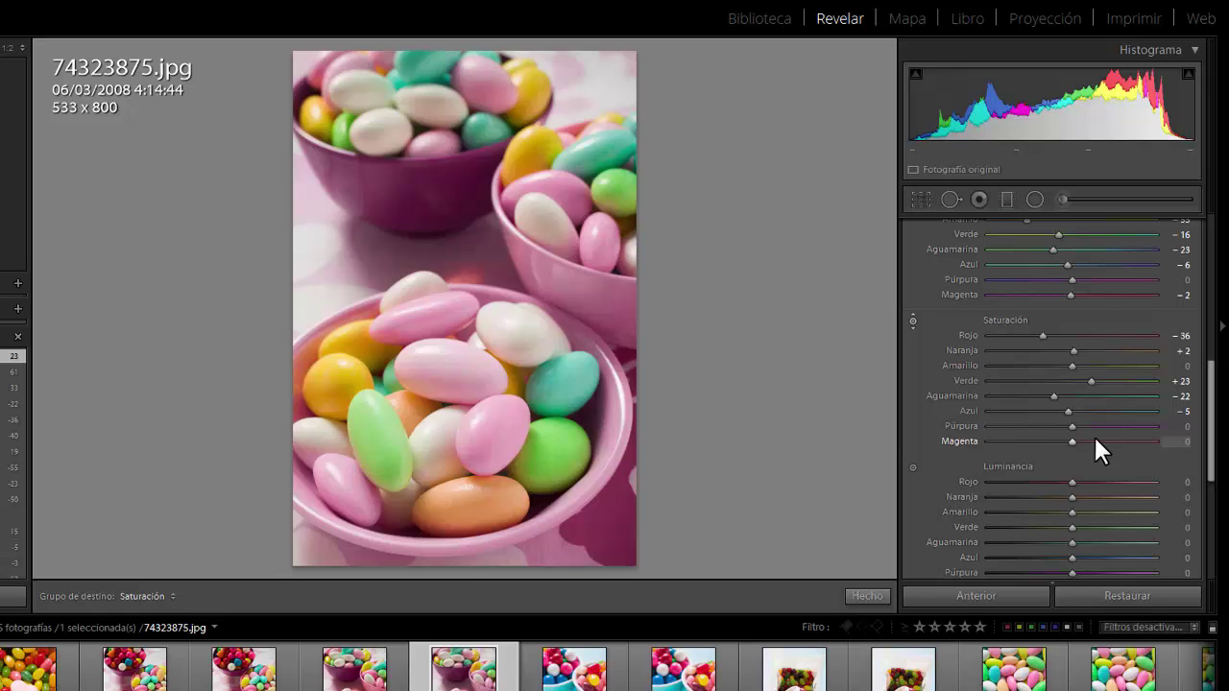
- Switch on-photo adjustment to Luminancia and lighten the purple bowl and pink candy areas, setting Rojo to +42 and Magenta to +3
{"action": "scroll", "coordinate": [1094, 444], "scroll_direction": "up", "scroll_amount": 3}
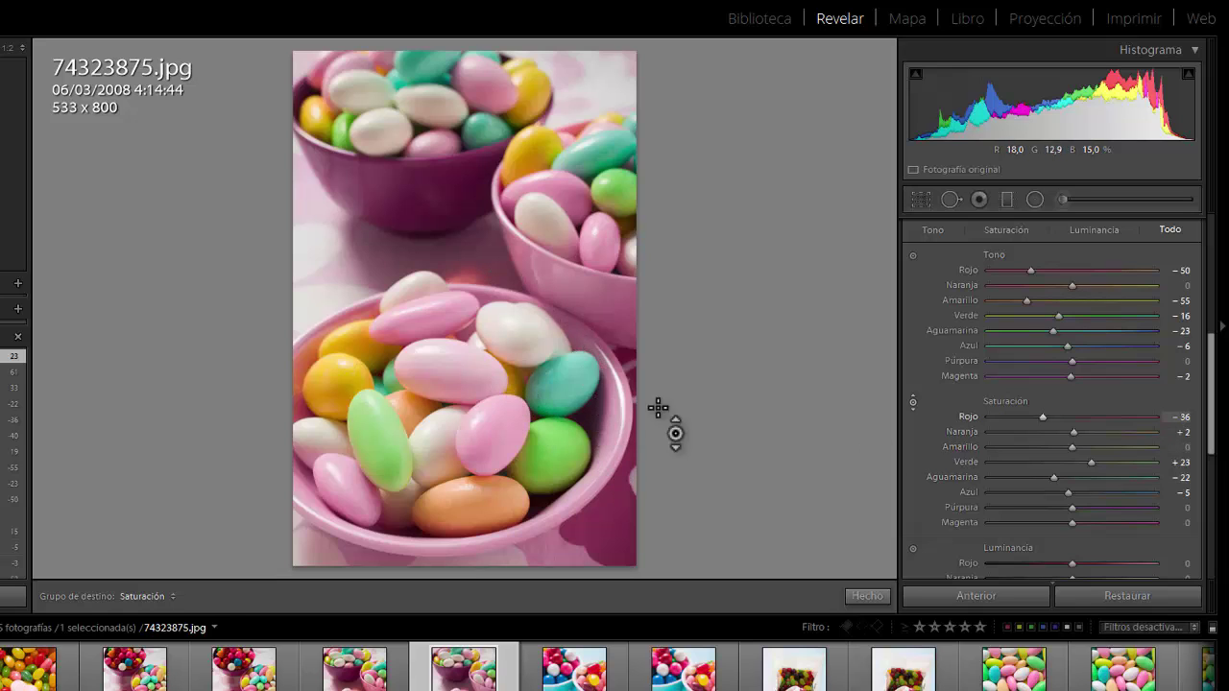
{"action": "left_click", "coordinate": [913, 548]}
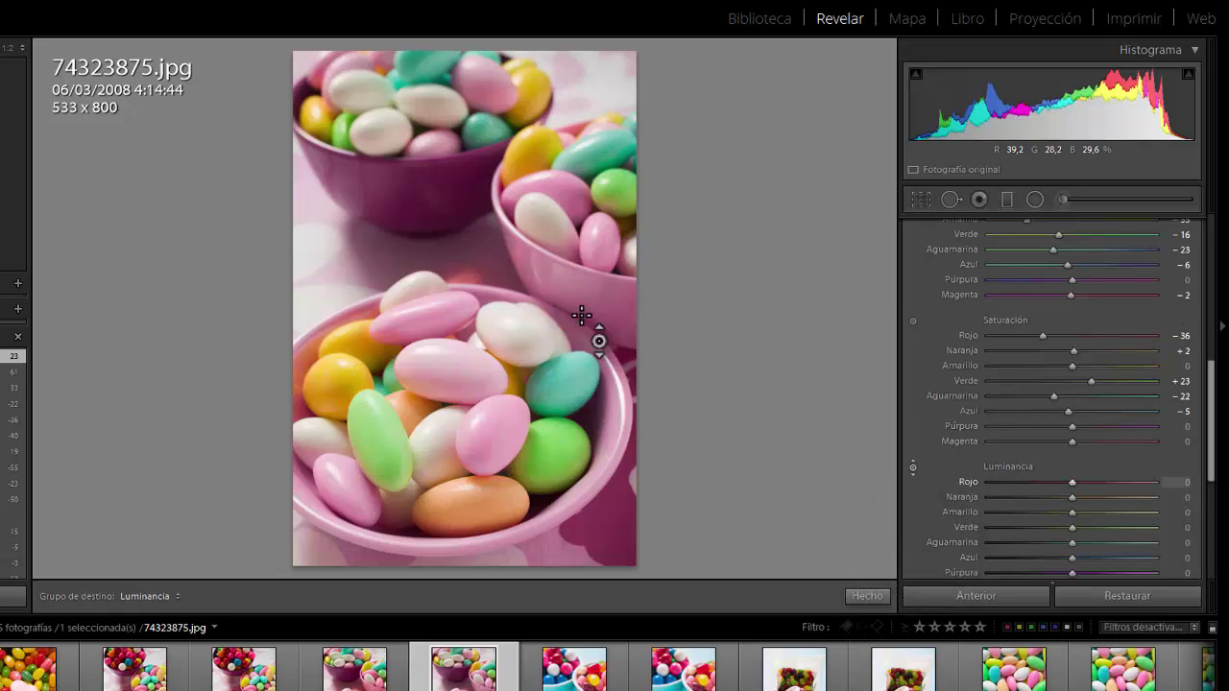
{"action": "scroll", "coordinate": [1017, 384], "scroll_direction": "down", "scroll_amount": 2}
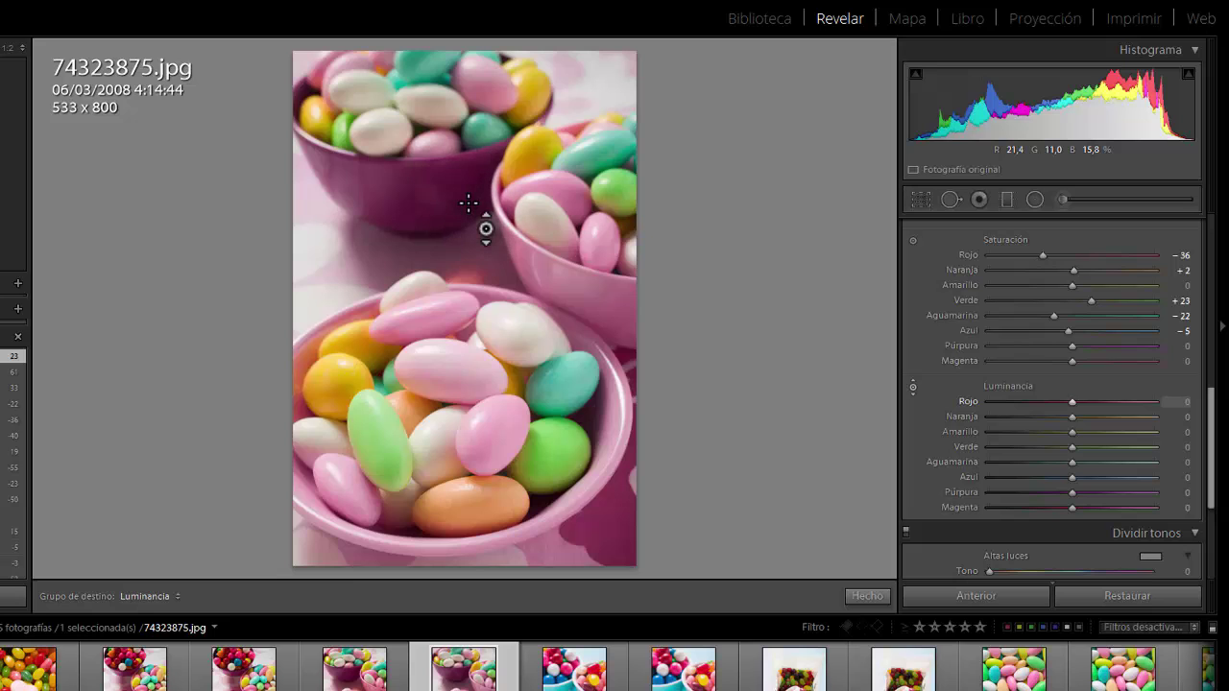
{"action": "left_click_drag", "start_coordinate": [468, 203], "coordinate": [467, 100]}
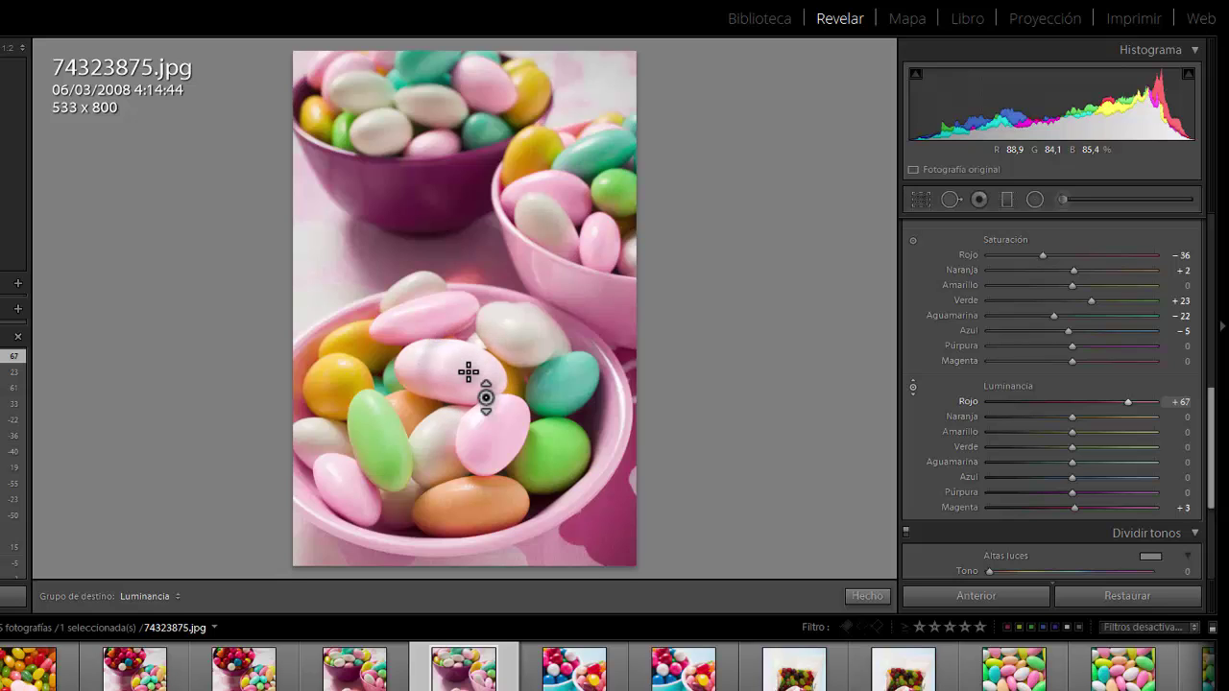
{"action": "left_click_drag", "start_coordinate": [468, 373], "coordinate": [468, 396]}
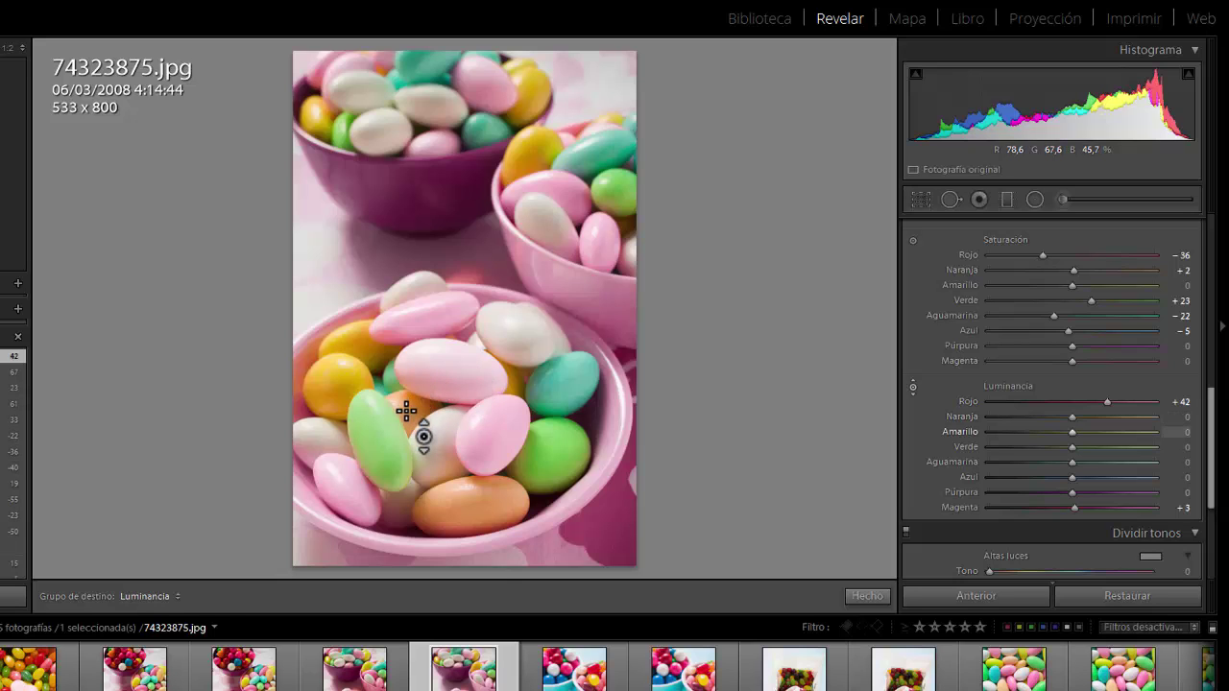
- Adjust luminance directly on the candies, setting Amarillo to -11, Naranja to -7, Aguamarina to +67, Azul to +12 and Rojo to +39
{"action": "left_click_drag", "start_coordinate": [406, 411], "coordinate": [451, 431]}
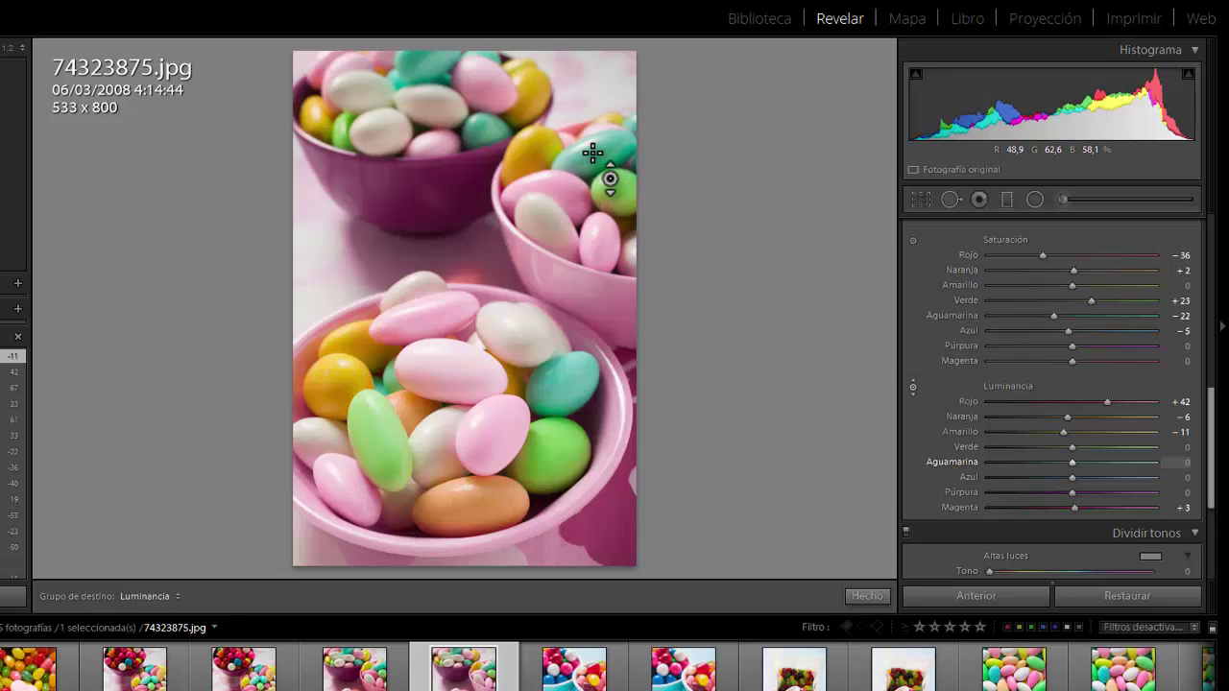
{"action": "left_click_drag", "start_coordinate": [593, 152], "coordinate": [593, 56]}
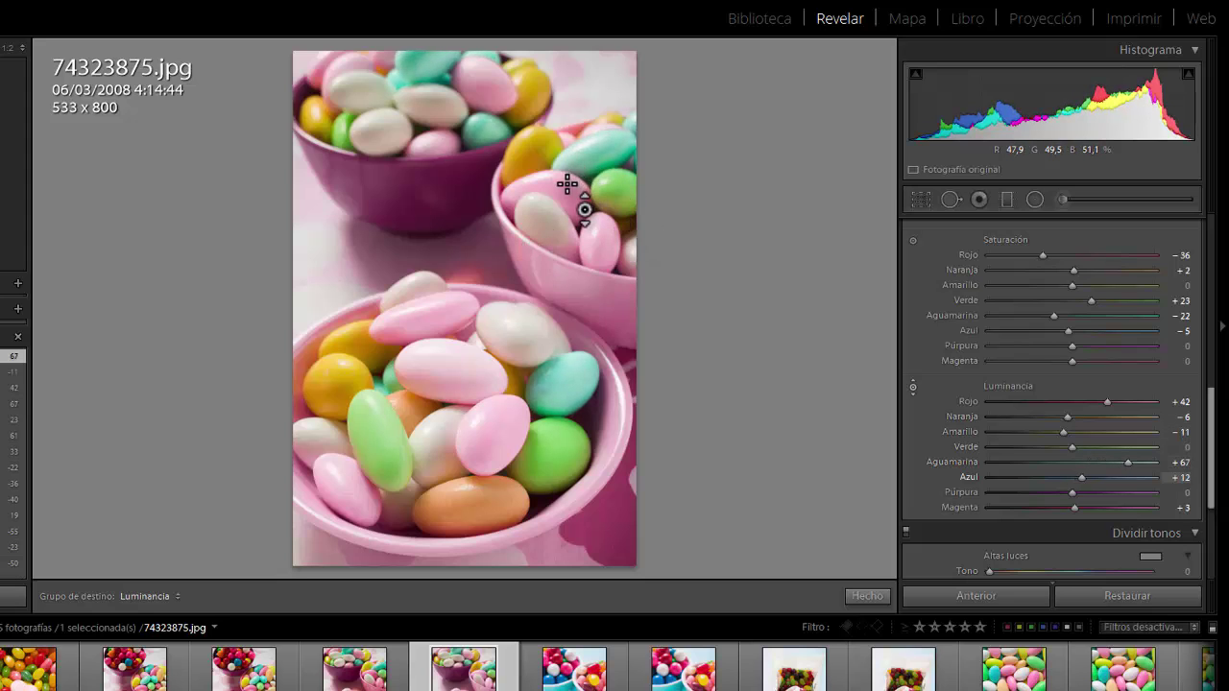
{"action": "scroll", "coordinate": [1093, 448], "scroll_direction": "up", "scroll_amount": 5}
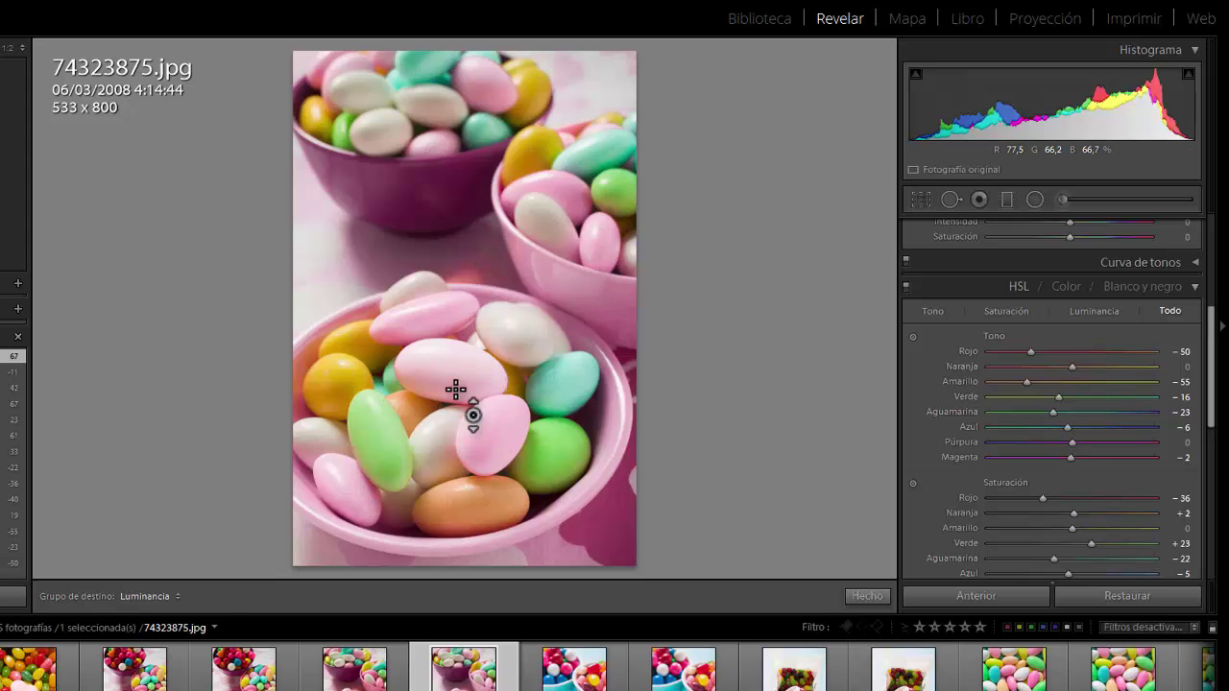
{"action": "left_click_drag", "start_coordinate": [508, 350], "coordinate": [548, 335]}
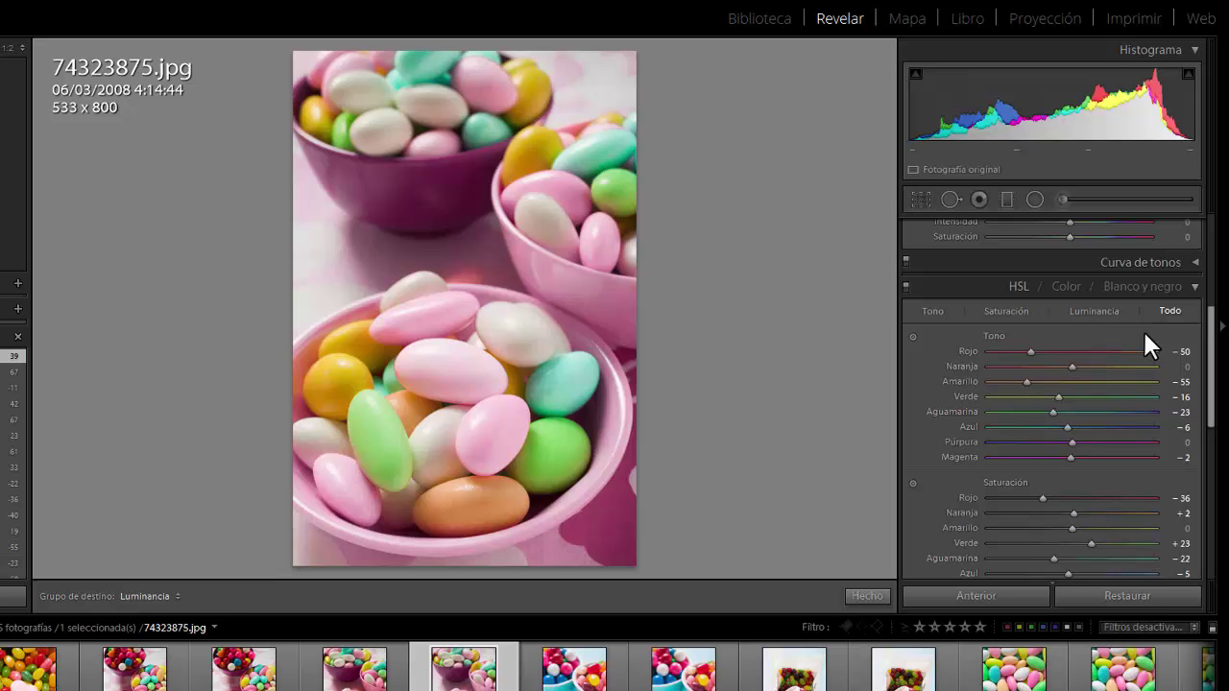
- Review the Tono, Saturación and Luminancia slider values and their on-photo adjustment selectors
{"action": "left_click_drag", "start_coordinate": [1208, 351], "coordinate": [1208, 451]}
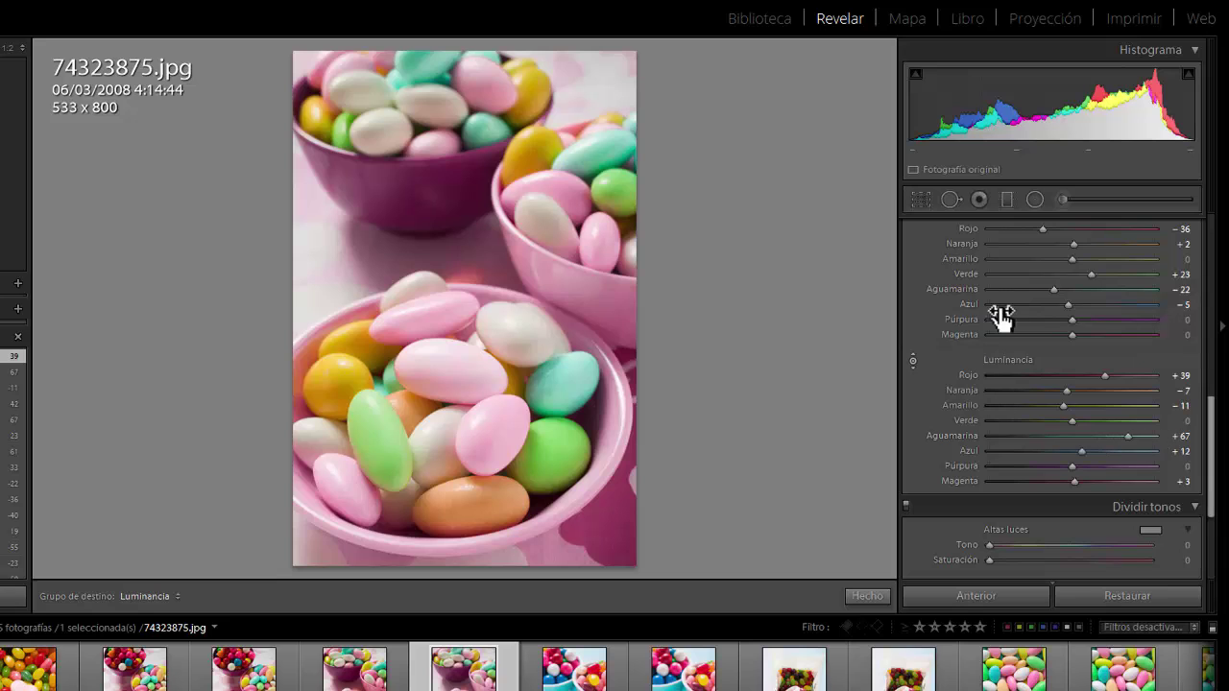
{"action": "left_click_drag", "start_coordinate": [1211, 507], "coordinate": [1212, 434]}
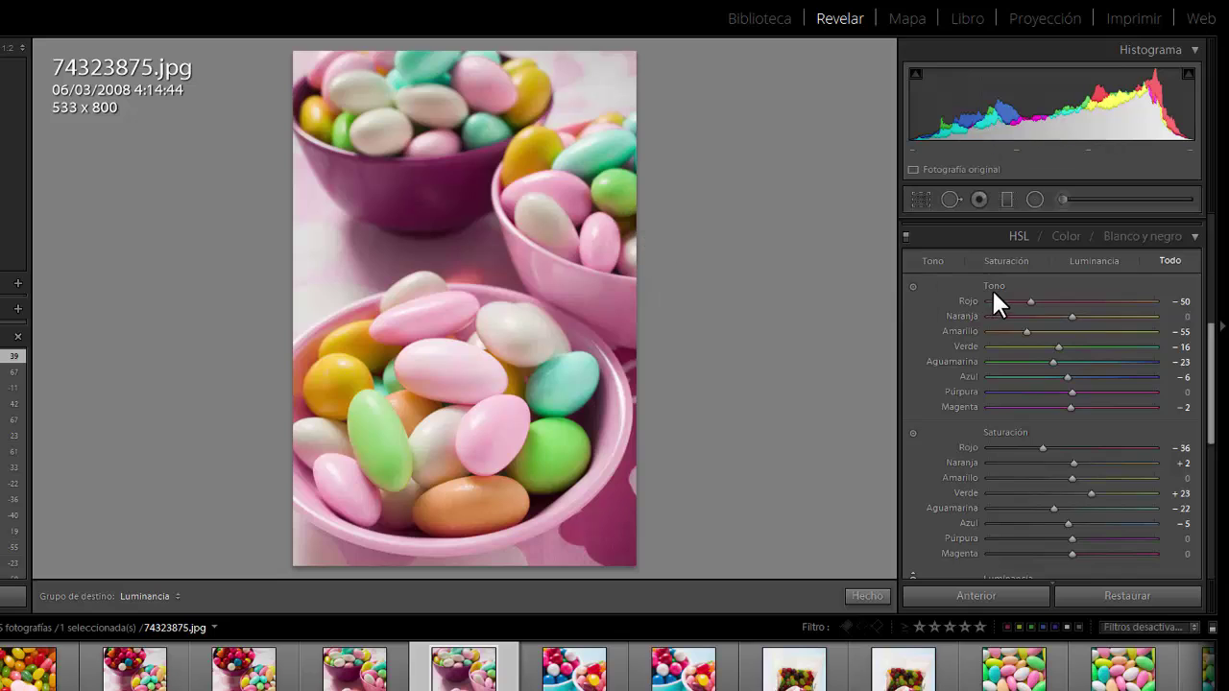
{"action": "left_click", "coordinate": [912, 286]}
{"action": "scroll", "coordinate": [1114, 523], "scroll_direction": "down", "scroll_amount": 3}
{"action": "scroll", "coordinate": [1107, 501], "scroll_direction": "down", "scroll_amount": 3}
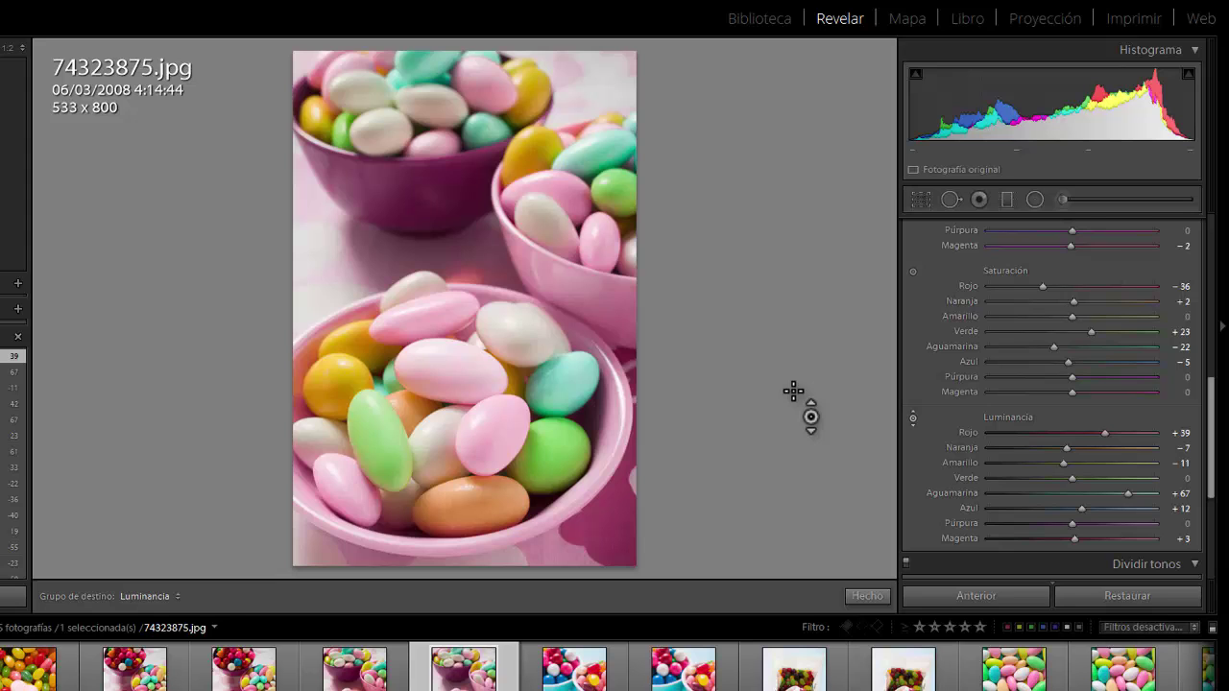
{"action": "scroll", "coordinate": [1112, 316], "scroll_direction": "down", "scroll_amount": 2}
{"action": "scroll", "coordinate": [1103, 343], "scroll_direction": "up", "scroll_amount": 5}
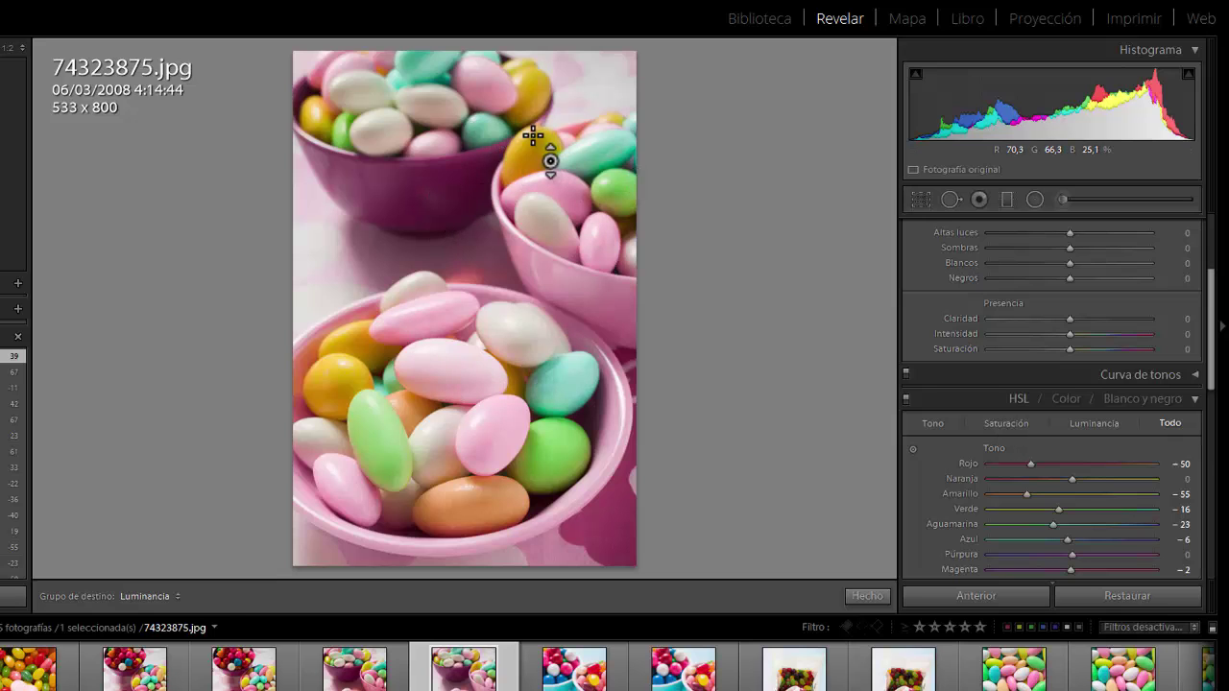
- Compare the adjusted photo with its original by temporarily resetting it, ending on-photo adjustment and showing the before and after versions side by side
{"action": "left_click", "coordinate": [1110, 595]}
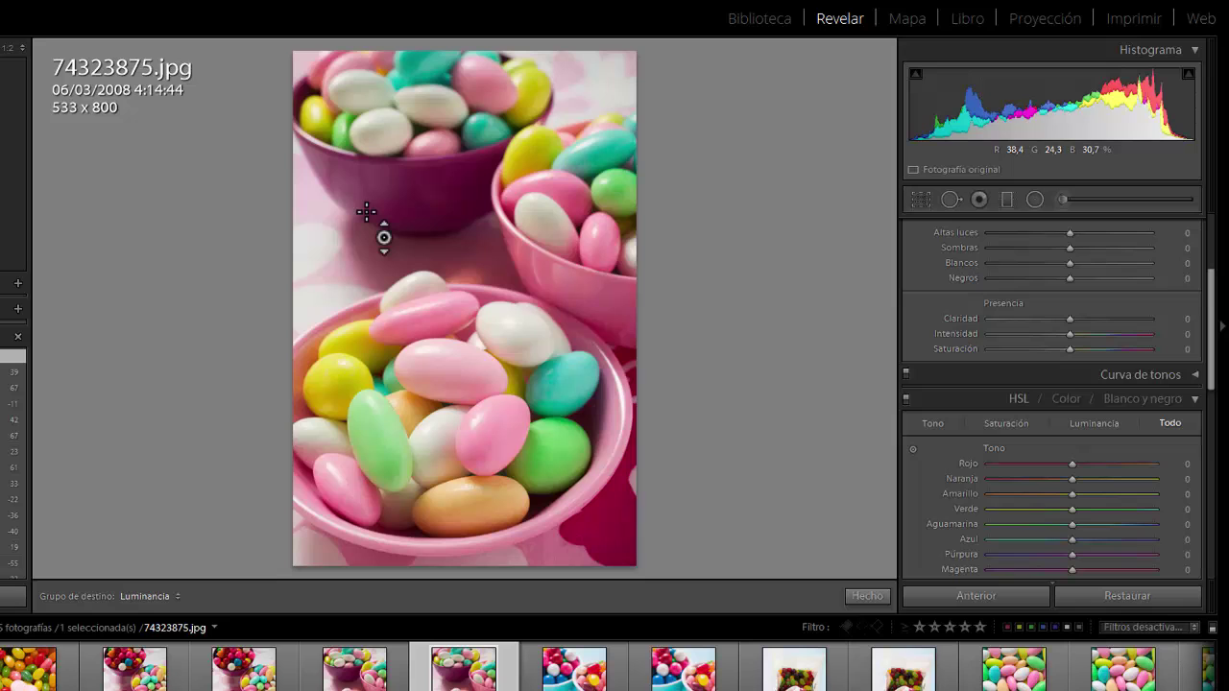
{"action": "key", "text": "ctrl+z"}
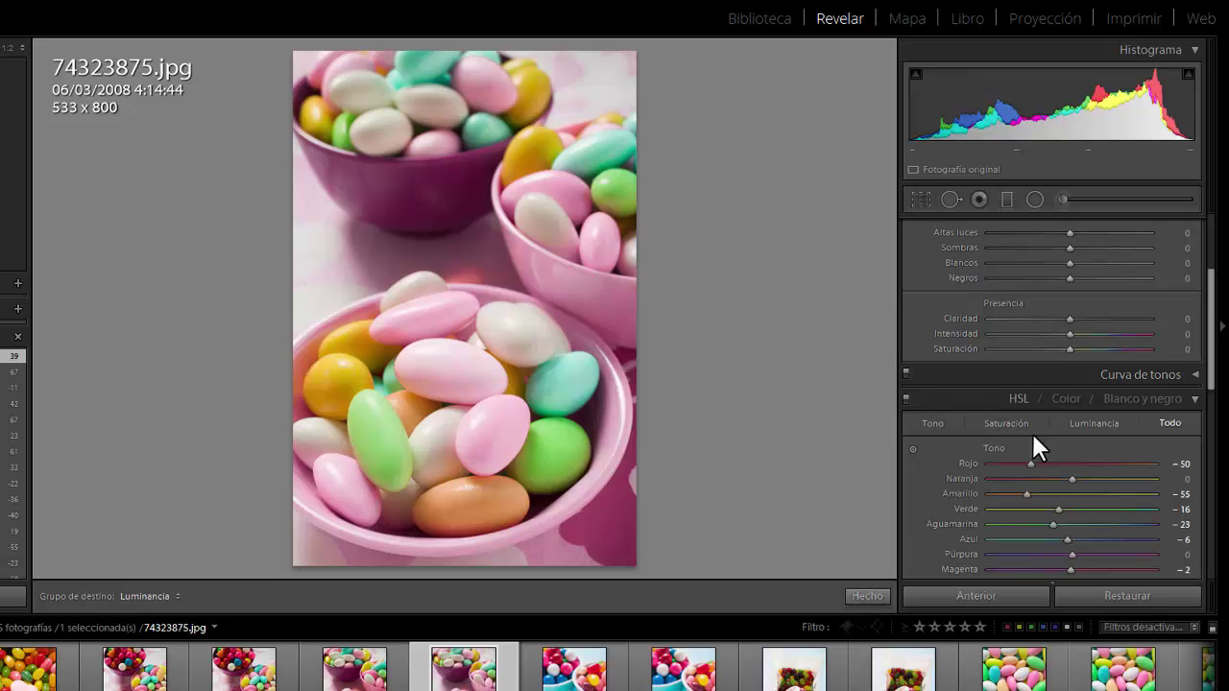
{"action": "left_click", "coordinate": [867, 596]}
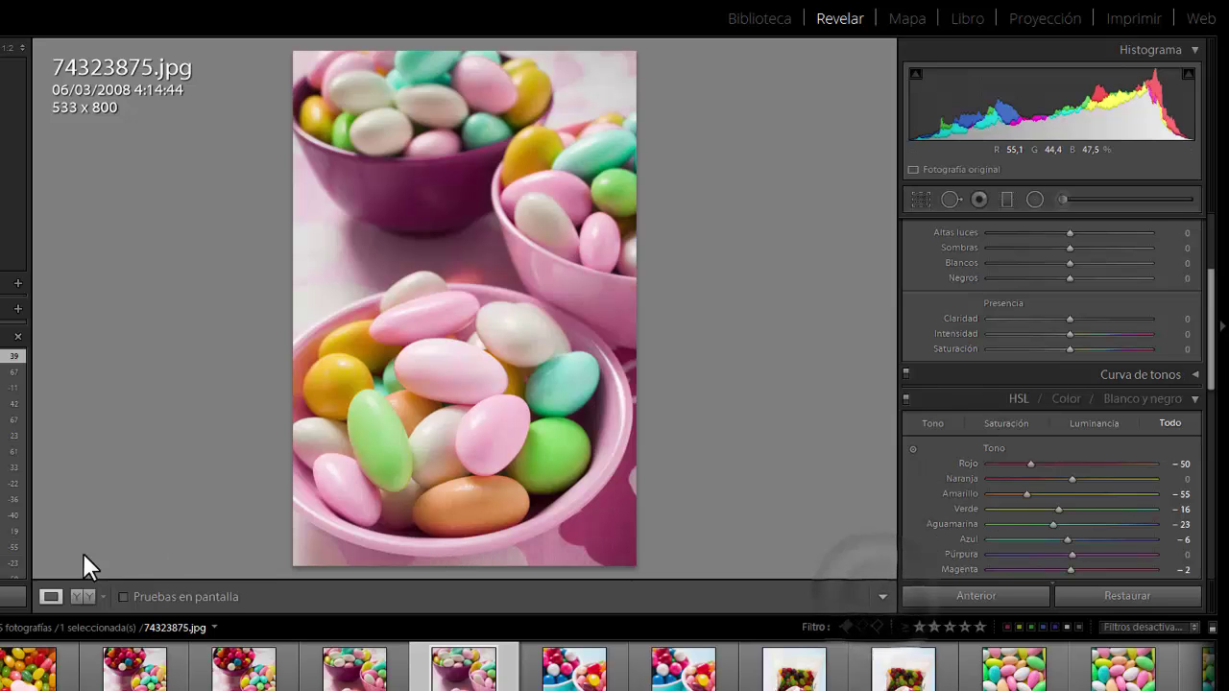
{"action": "left_click", "coordinate": [83, 596]}
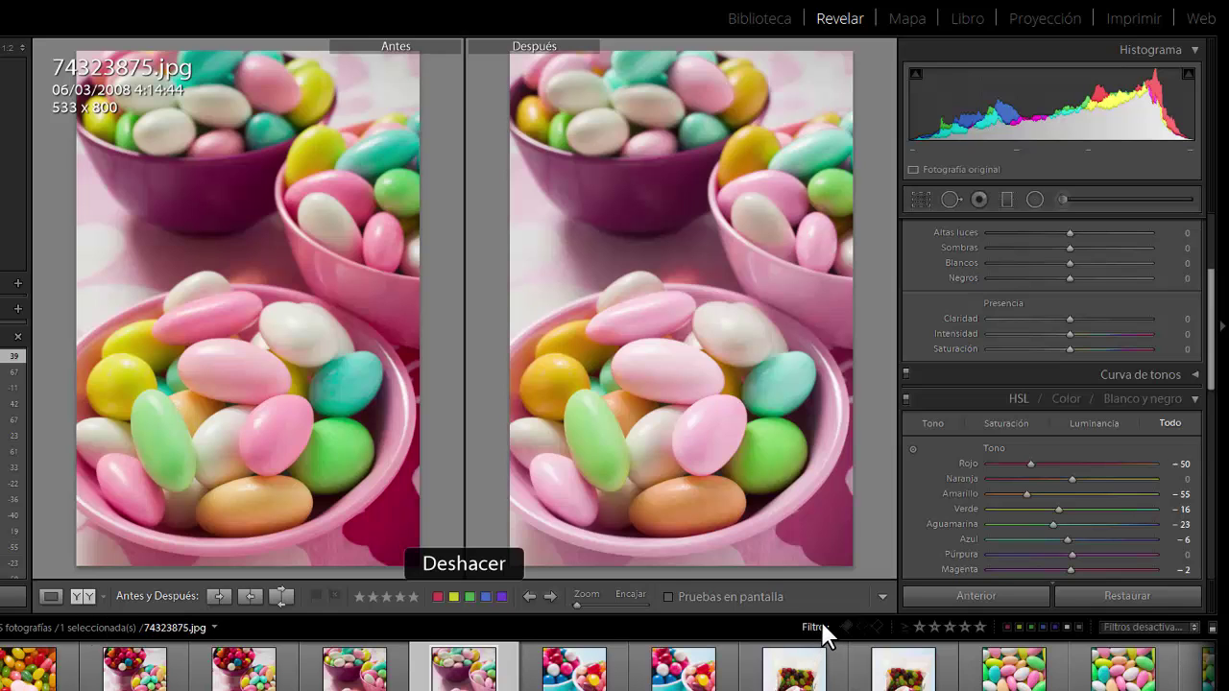
- Discard all develop adjustments on the candy photo and return to the single-photo view
{"action": "key", "text": "ctrl+z"}
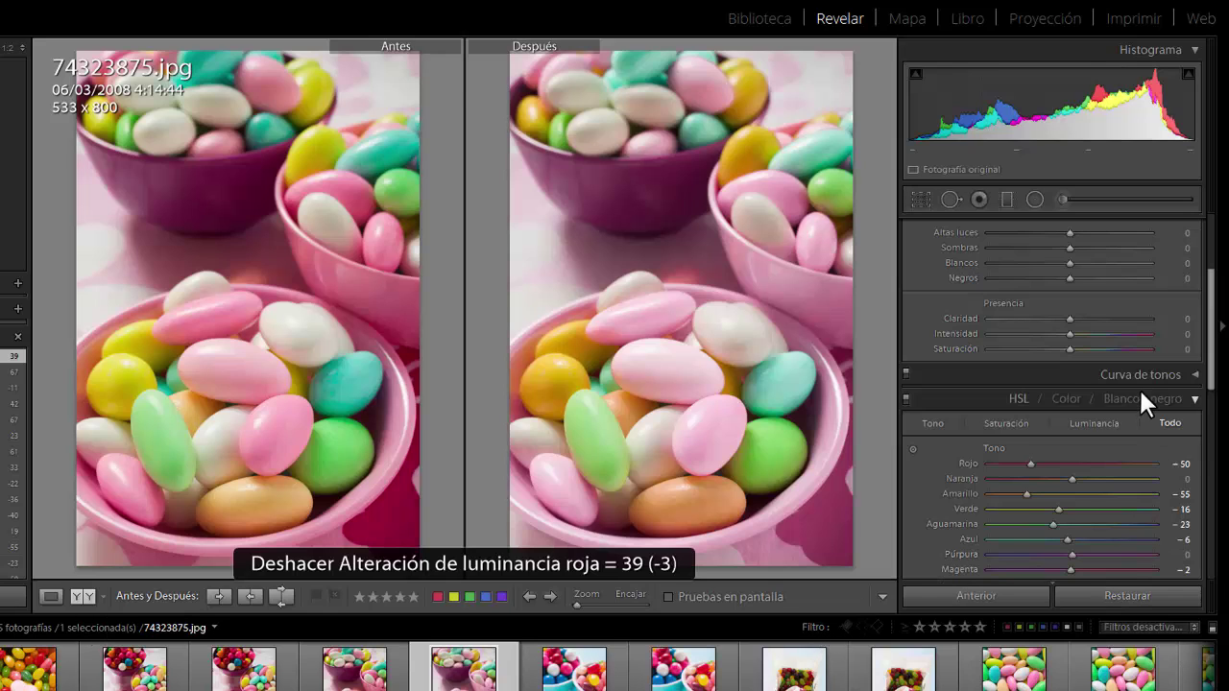
{"action": "key", "text": "ctrl+z"}
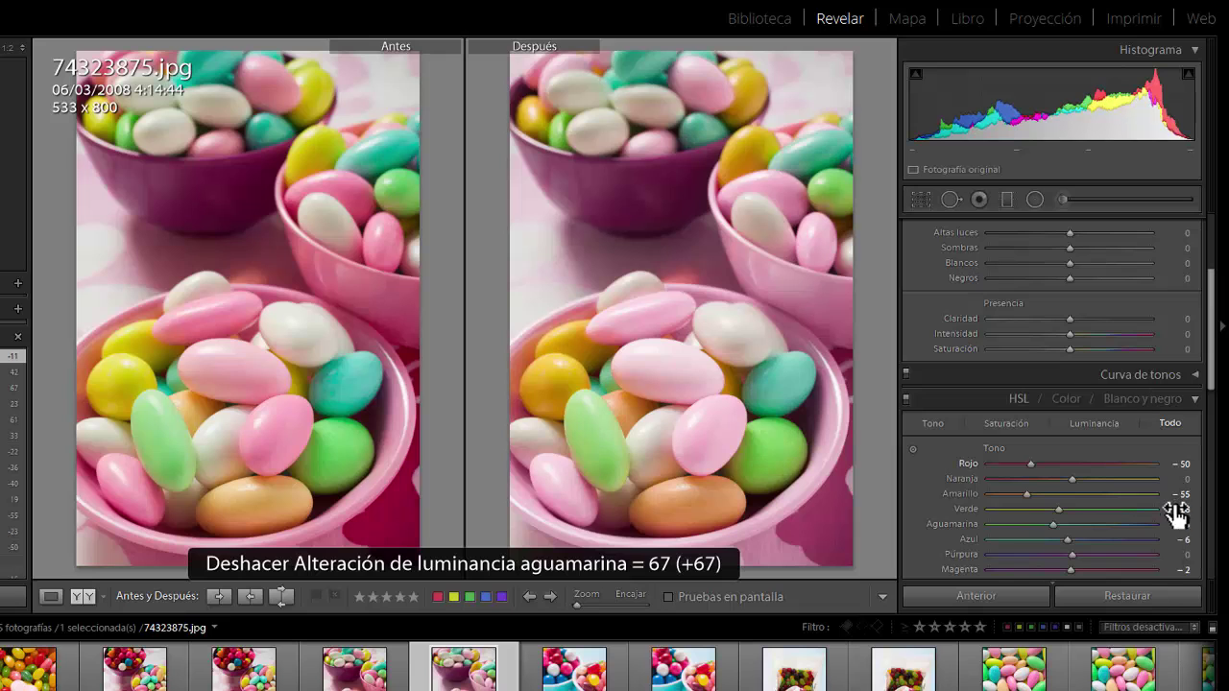
{"action": "key", "text": "ctrl+z"}
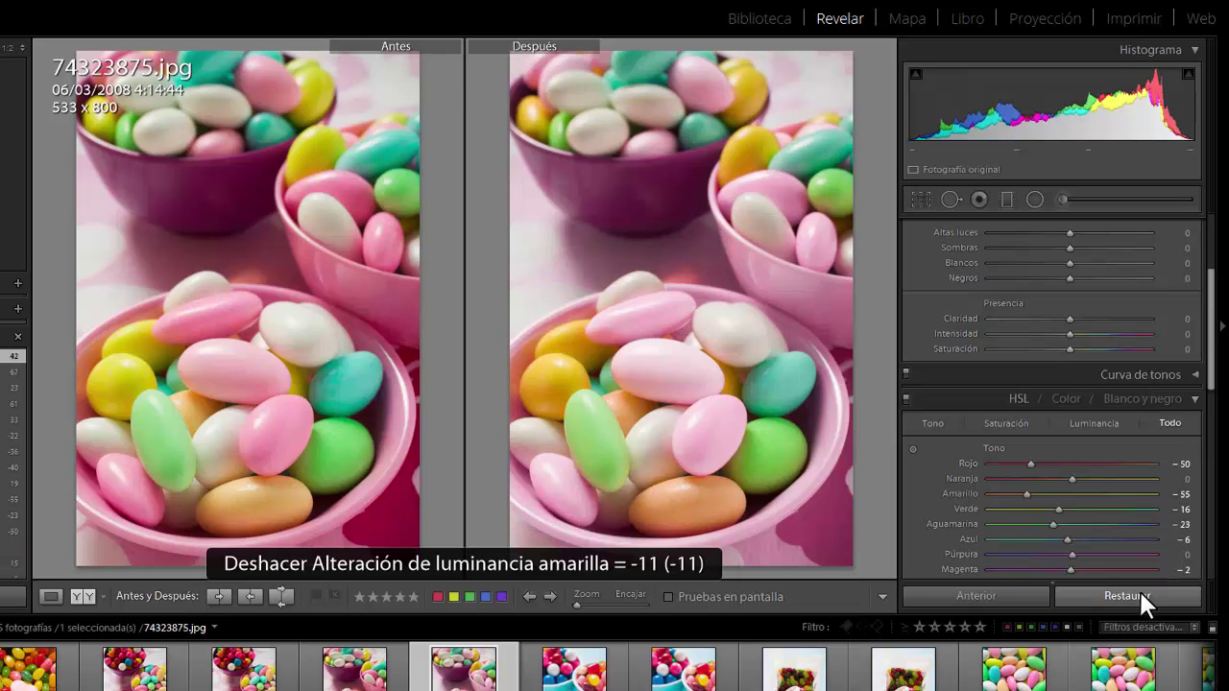
{"action": "left_click", "coordinate": [1132, 593]}
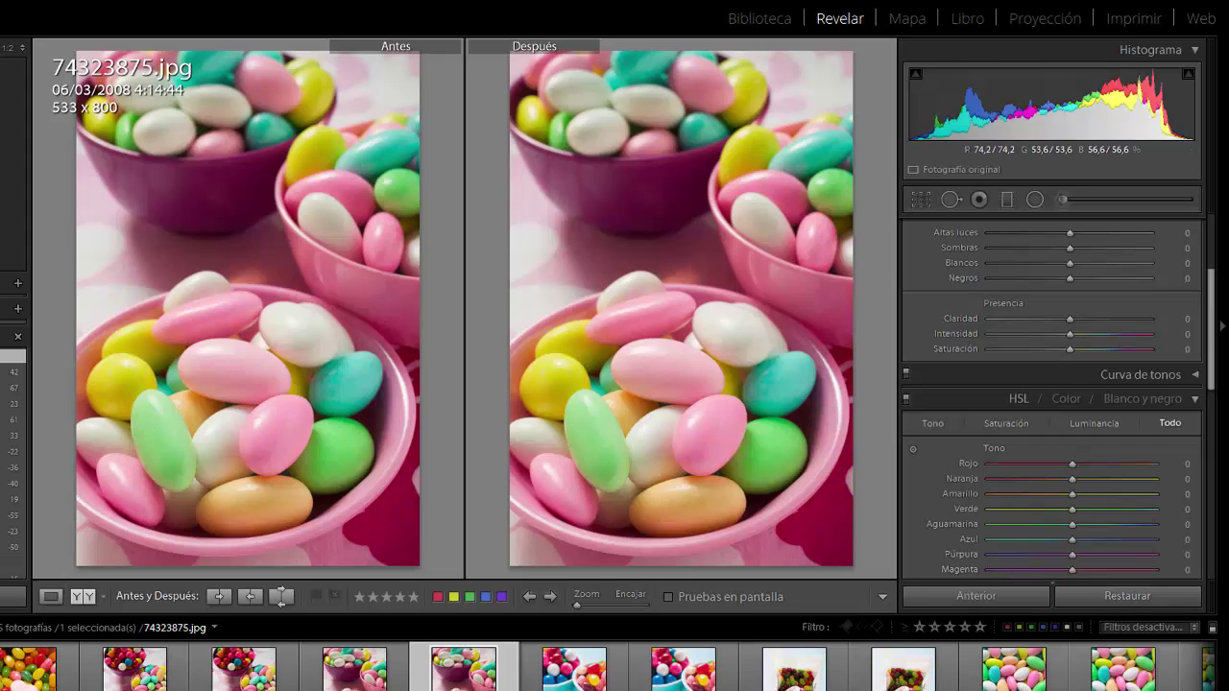
{"action": "left_click", "coordinate": [54, 593]}
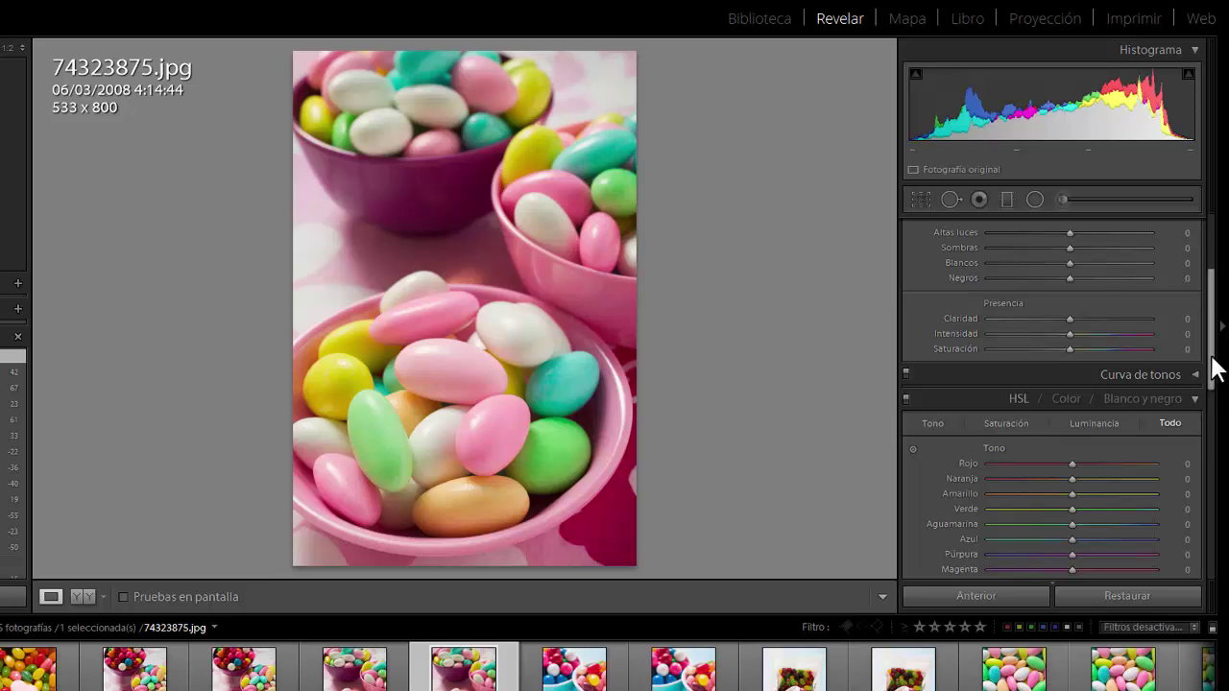
- View the HSL slider groups Tono, Saturación and Luminancia one at a time, and return to the Todo display
{"action": "left_click_drag", "start_coordinate": [1216, 375], "coordinate": [1215, 416]}
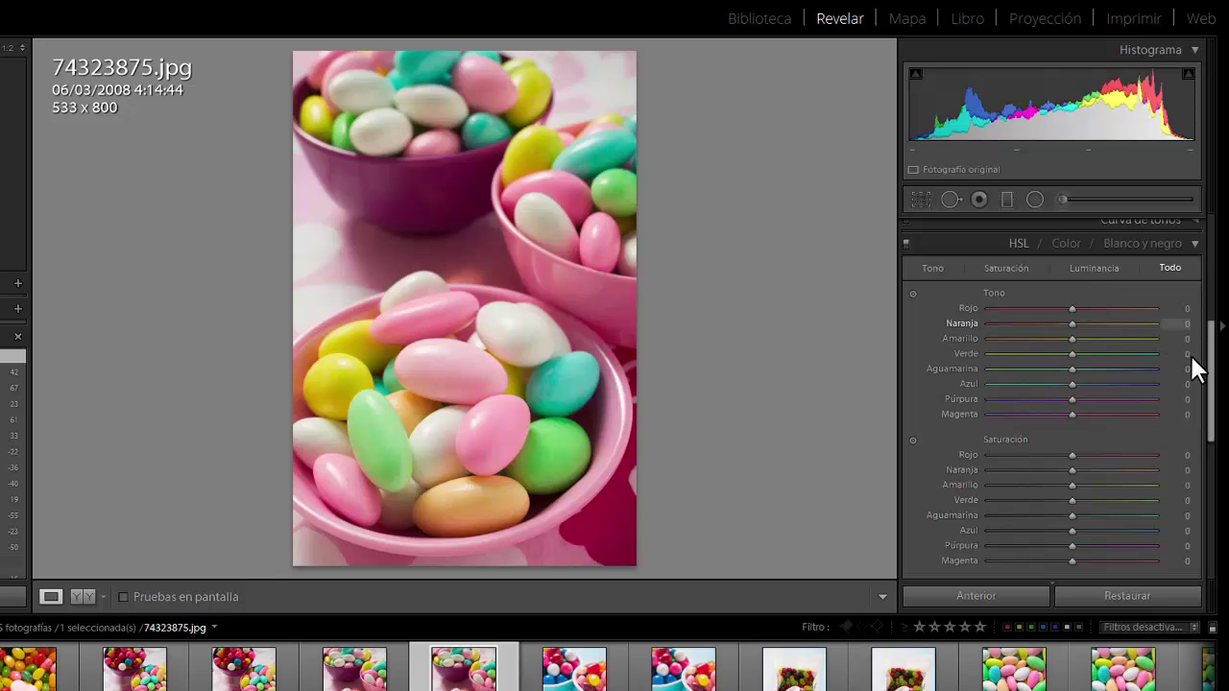
{"action": "left_click_drag", "start_coordinate": [1210, 387], "coordinate": [1209, 359]}
{"action": "left_click", "coordinate": [934, 474]}
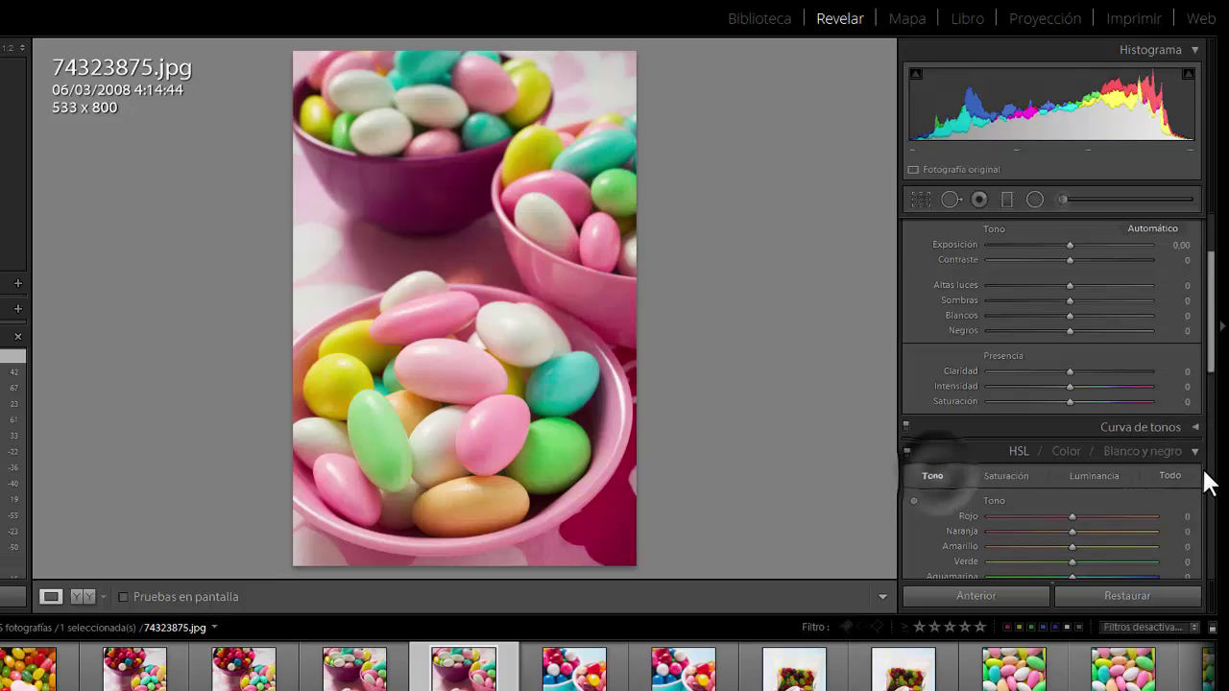
{"action": "left_click_drag", "start_coordinate": [1210, 376], "coordinate": [1210, 437]}
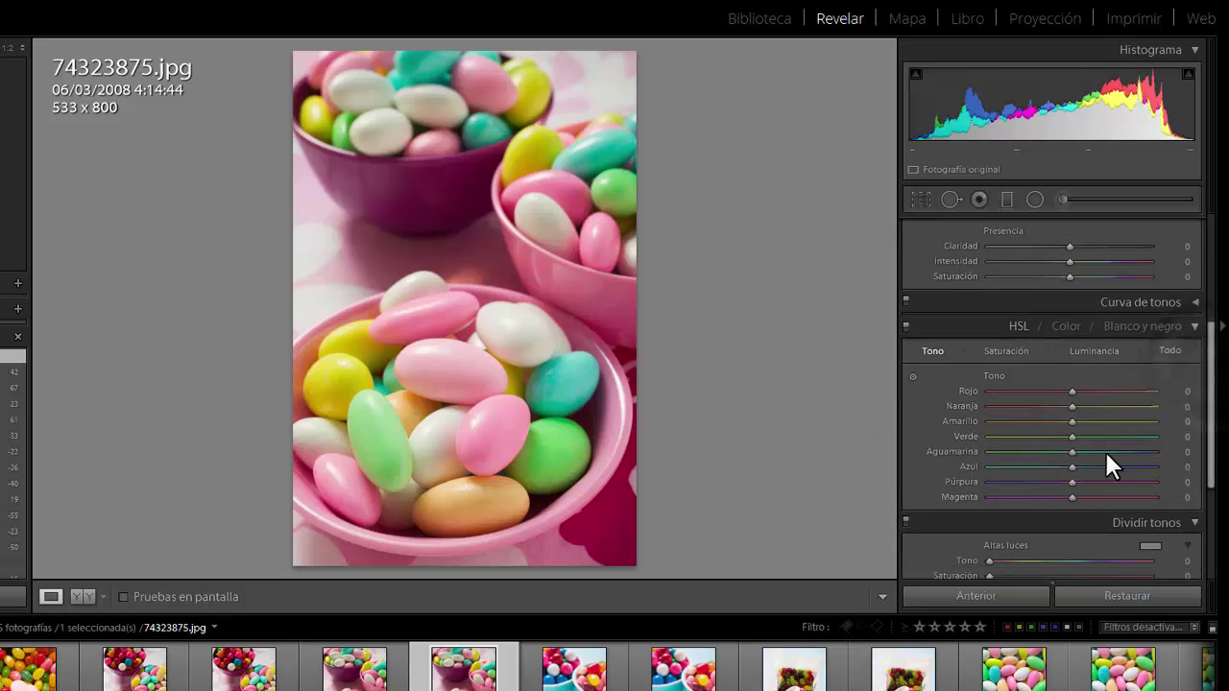
{"action": "left_click", "coordinate": [1019, 351]}
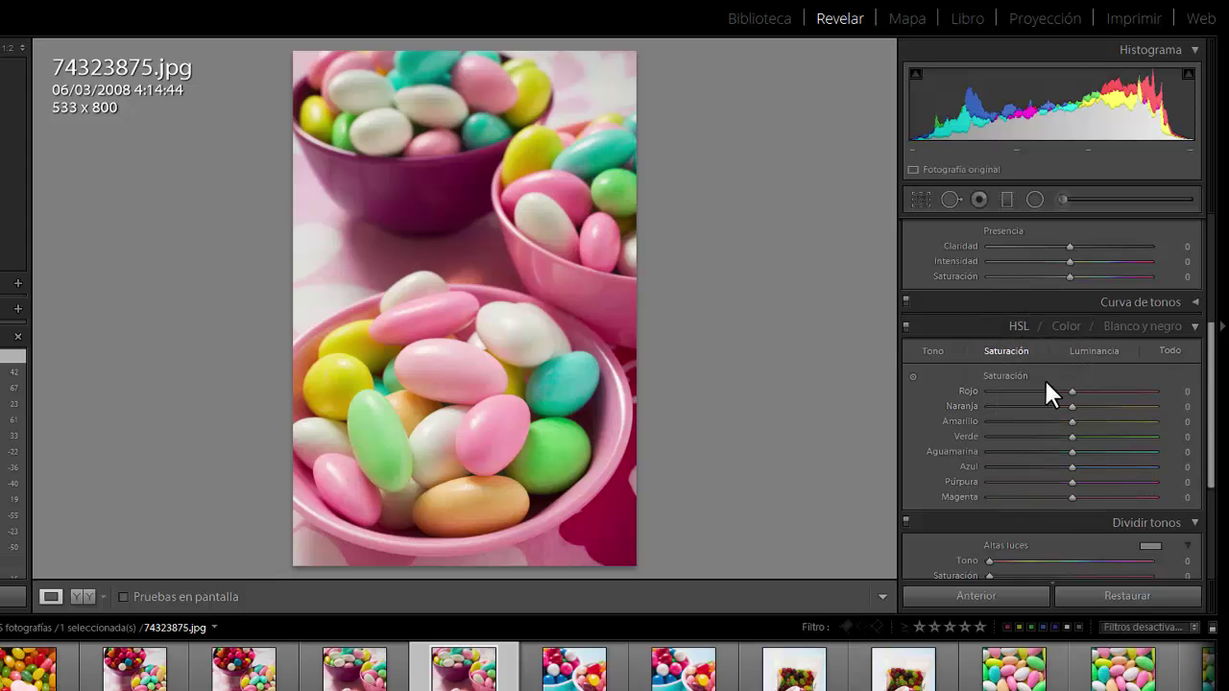
{"action": "left_click", "coordinate": [1096, 348]}
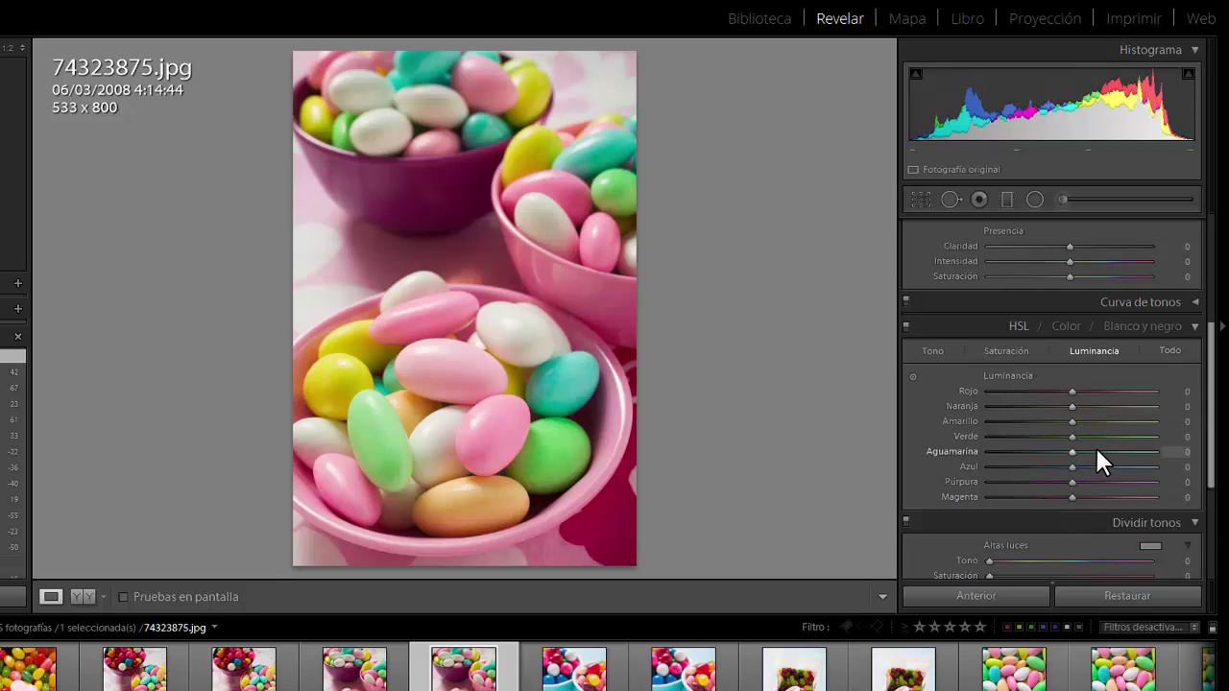
{"action": "left_click", "coordinate": [1158, 349]}
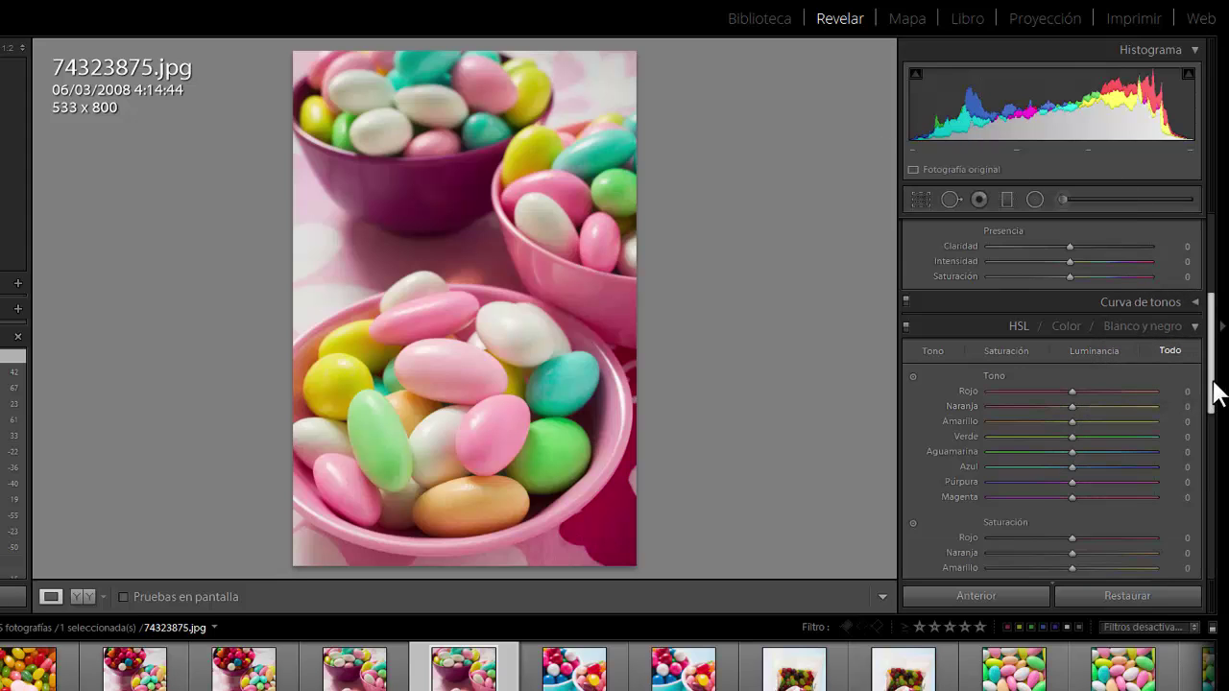
- Examine the colour sliders in the Tono, Saturación and Luminancia groups and their position relative to the basic adjustments
{"action": "left_click_drag", "start_coordinate": [1218, 357], "coordinate": [1220, 406]}
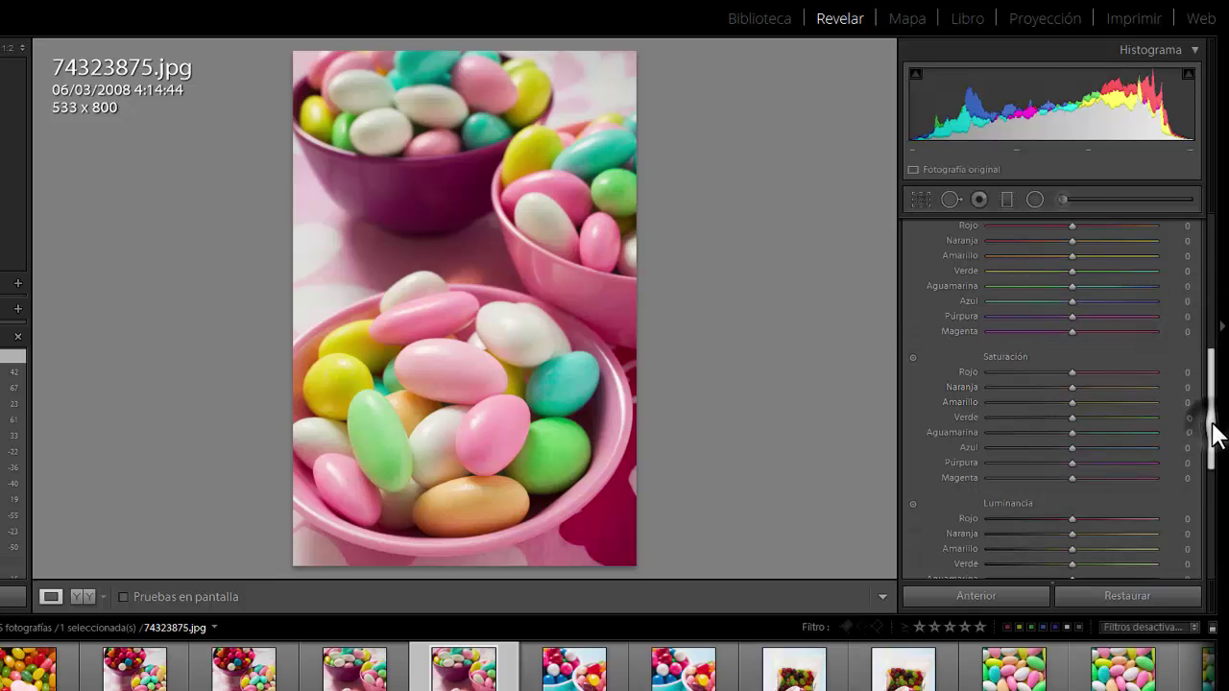
{"action": "left_click_drag", "start_coordinate": [1217, 380], "coordinate": [1215, 315]}
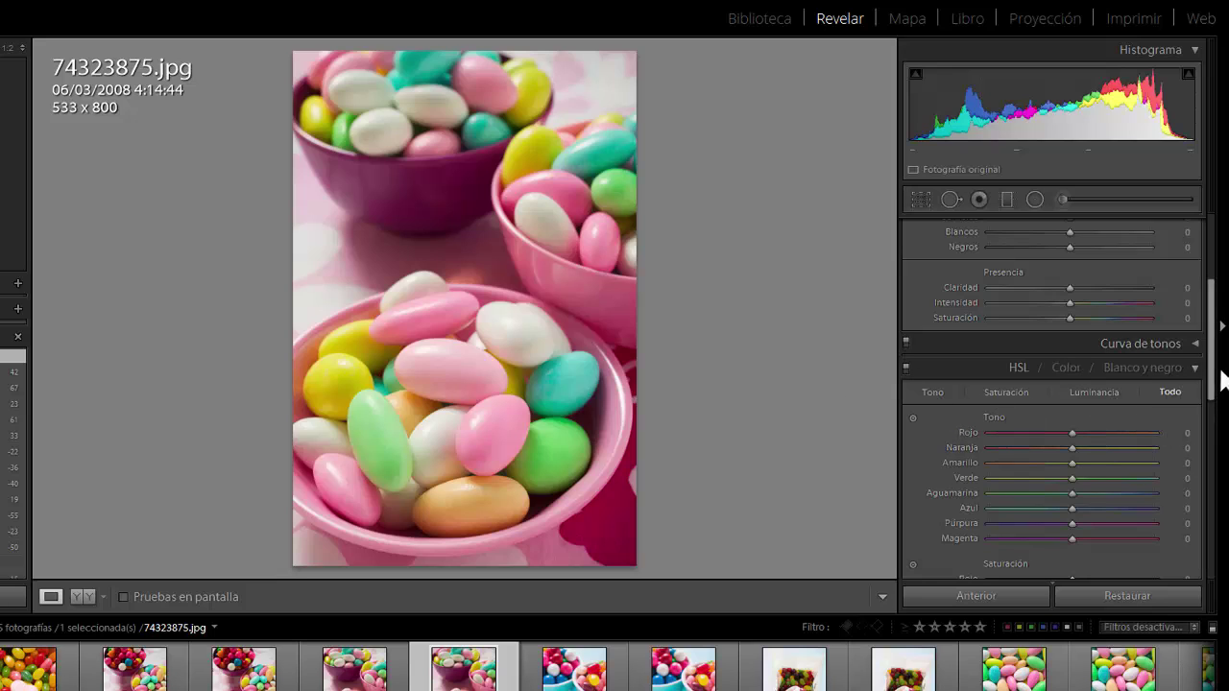
{"action": "scroll", "coordinate": [1211, 401], "scroll_direction": "down", "scroll_amount": 1}
{"action": "mouse_move", "coordinate": [1214, 405]}
{"action": "left_mouse_down"}
{"action": "mouse_move", "coordinate": [1209, 452]}
{"action": "mouse_move", "coordinate": [1199, 417]}
{"action": "left_mouse_up"}
{"action": "scroll", "coordinate": [1112, 384], "scroll_direction": "down", "scroll_amount": 2}
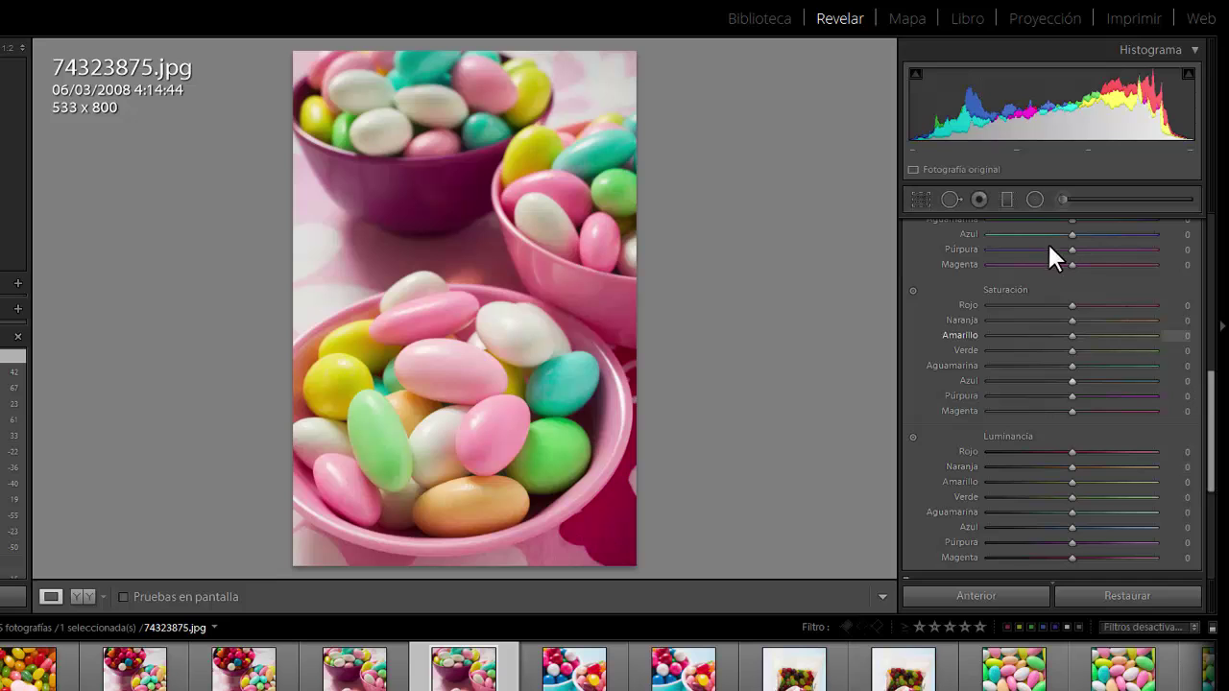
{"action": "scroll", "coordinate": [1116, 341], "scroll_direction": "up", "scroll_amount": 2}
{"action": "scroll", "coordinate": [1116, 343], "scroll_direction": "up", "scroll_amount": 8}
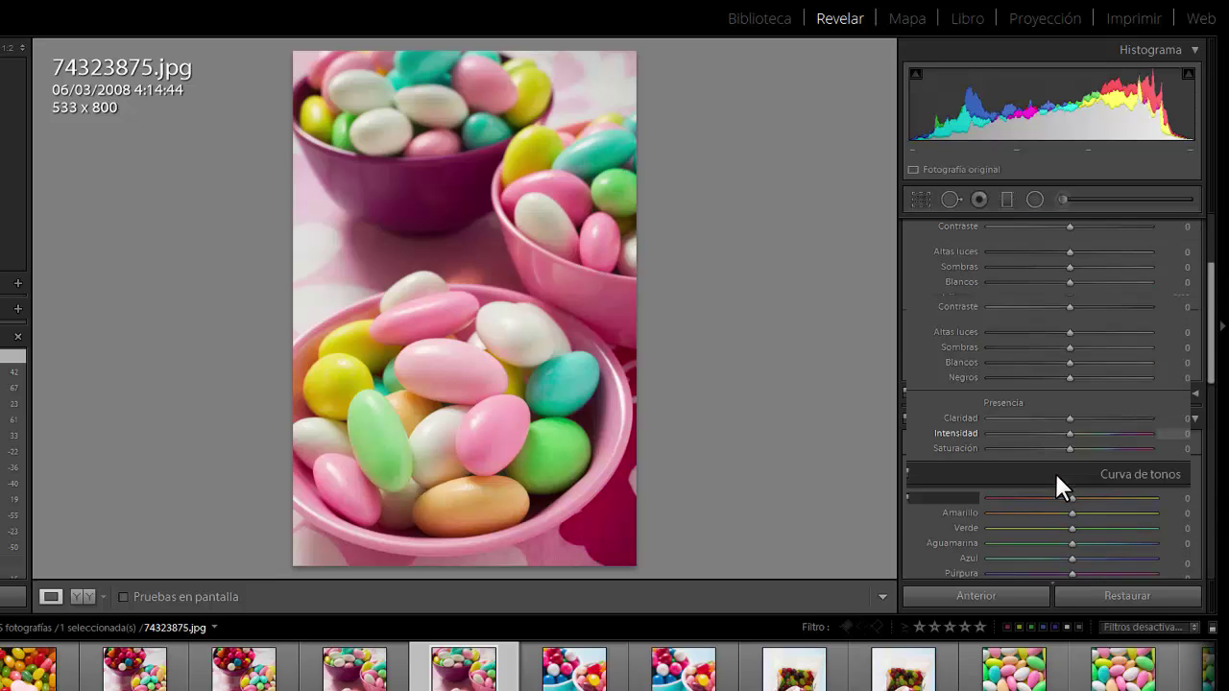
{"action": "scroll", "coordinate": [1062, 386], "scroll_direction": "down", "scroll_amount": 2}
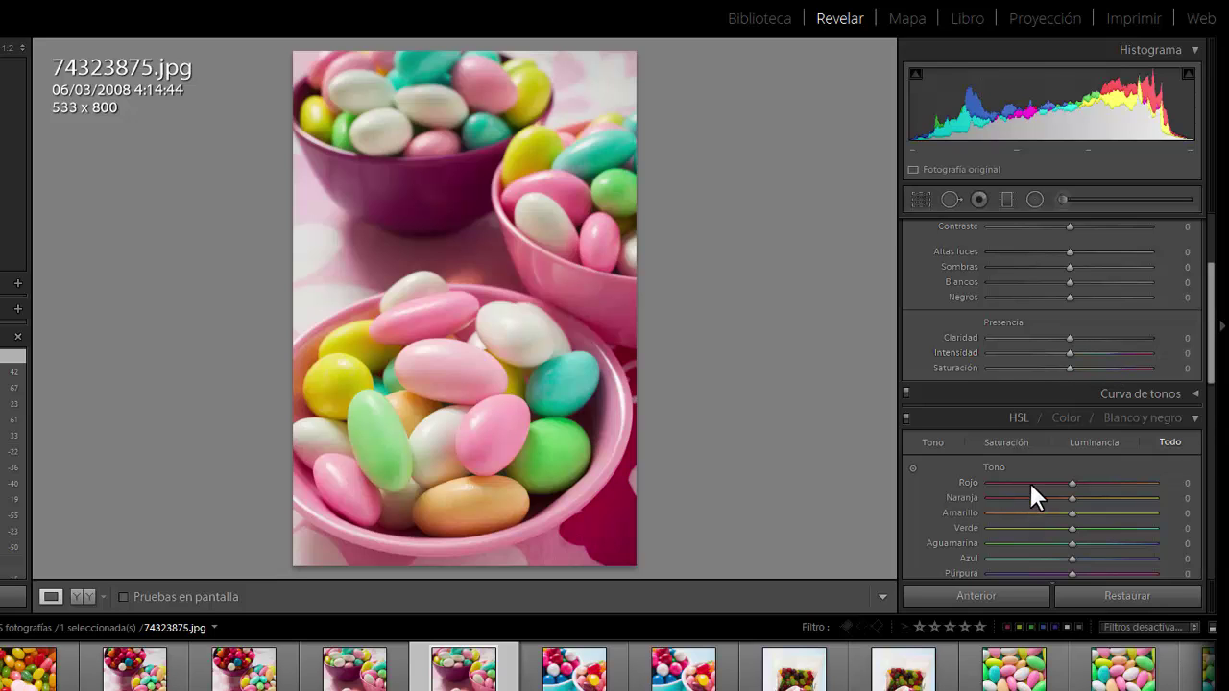
{"action": "scroll", "coordinate": [1026, 471], "scroll_direction": "down", "scroll_amount": 2}
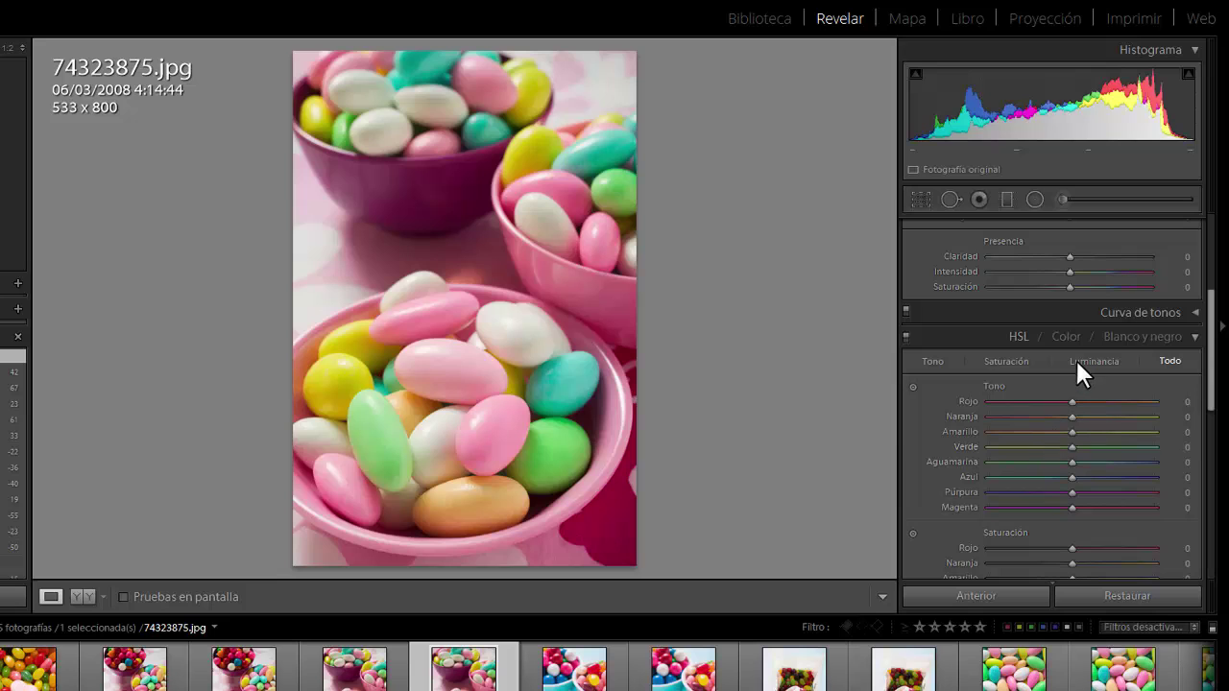
- Compare the Color layout's Rojo controls with the HSL layout that shows all the slider groups
{"action": "left_click", "coordinate": [1065, 337]}
{"action": "left_click", "coordinate": [1067, 336]}
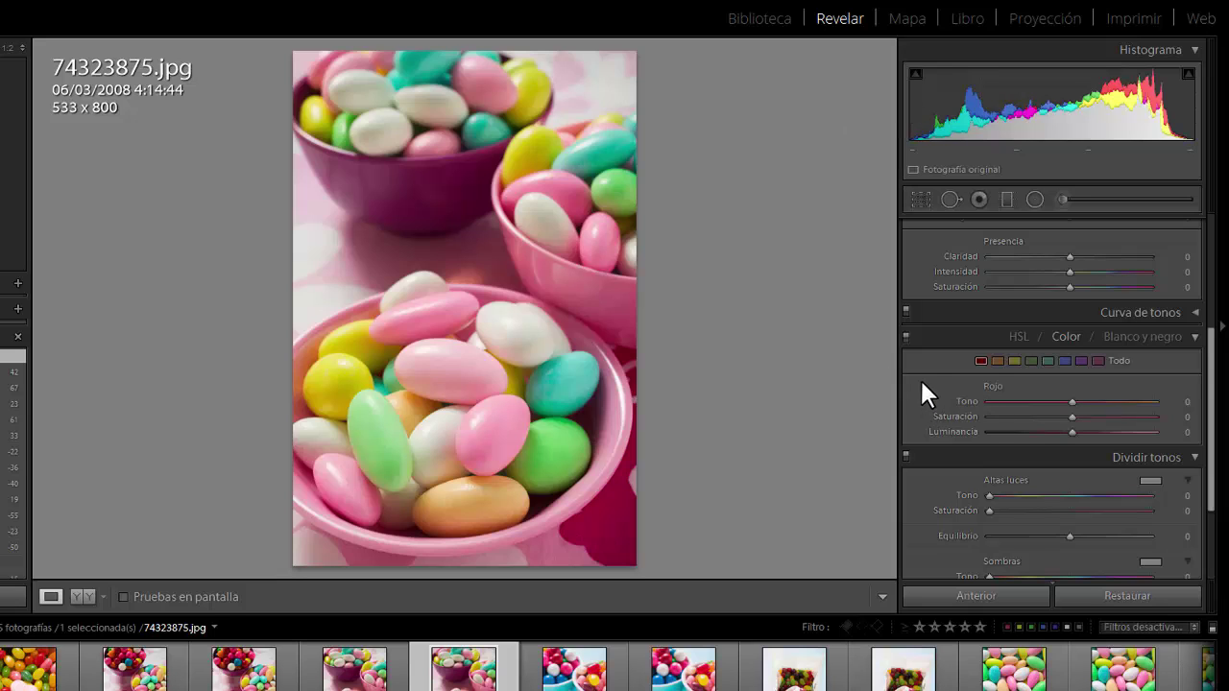
{"action": "left_click", "coordinate": [1014, 335]}
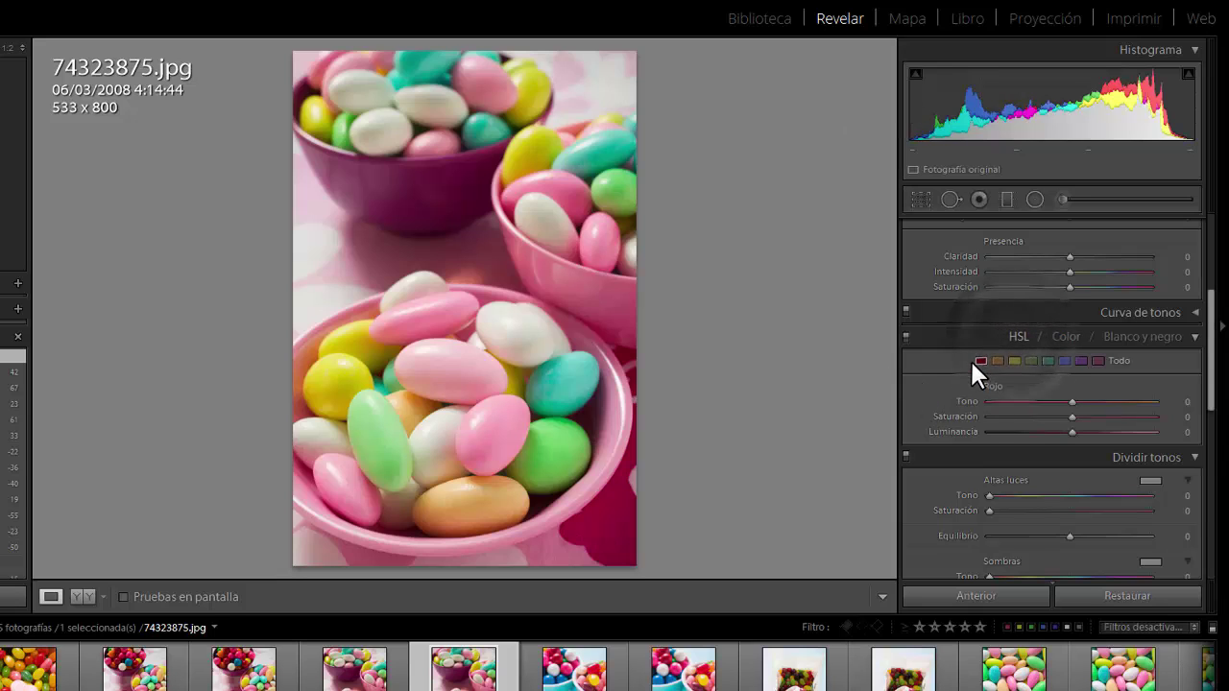
{"action": "left_click", "coordinate": [1021, 334]}
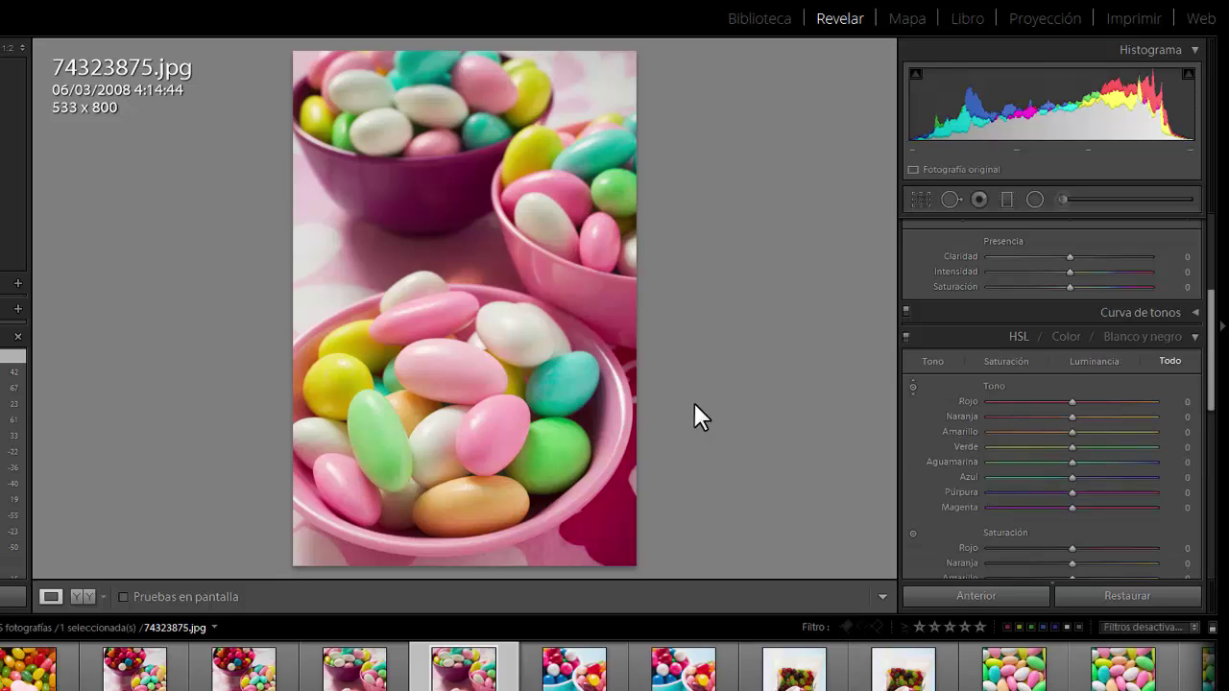
- Switch to the Color layout and, for Magenta, try Saturación at -100, settle it at -20, and set Tono to +58
{"action": "left_click", "coordinate": [1067, 336]}
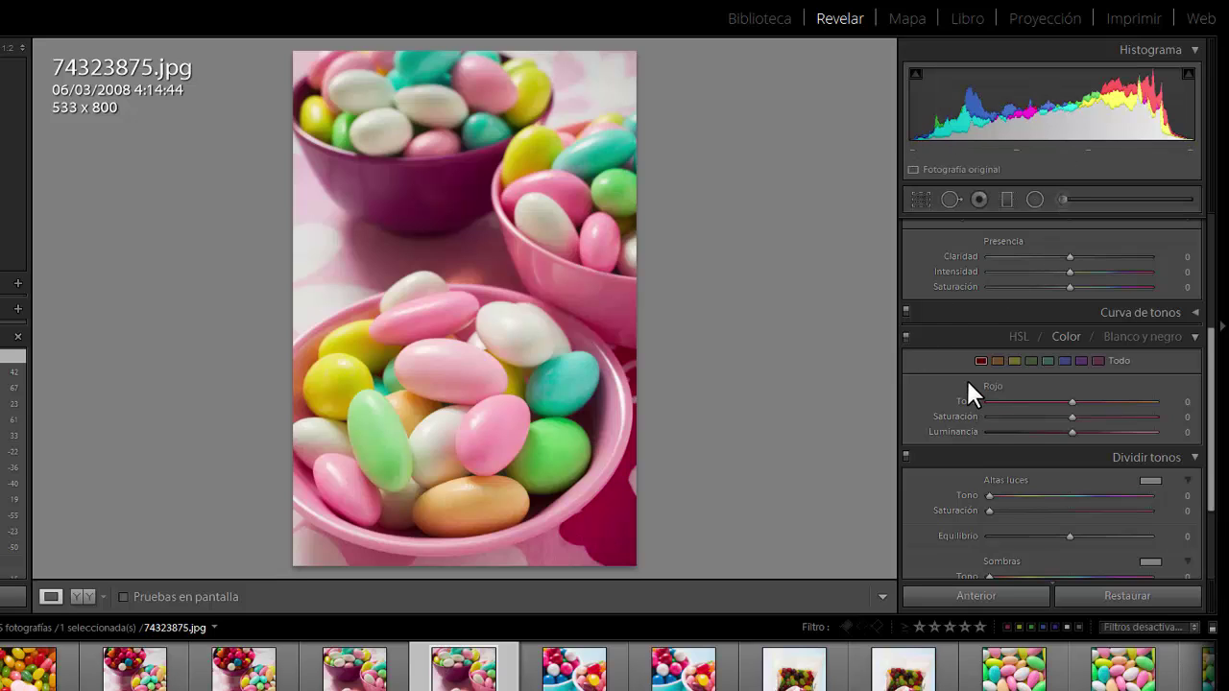
{"action": "left_click", "coordinate": [1098, 360]}
{"action": "left_click_drag", "start_coordinate": [1073, 416], "coordinate": [663, 322]}
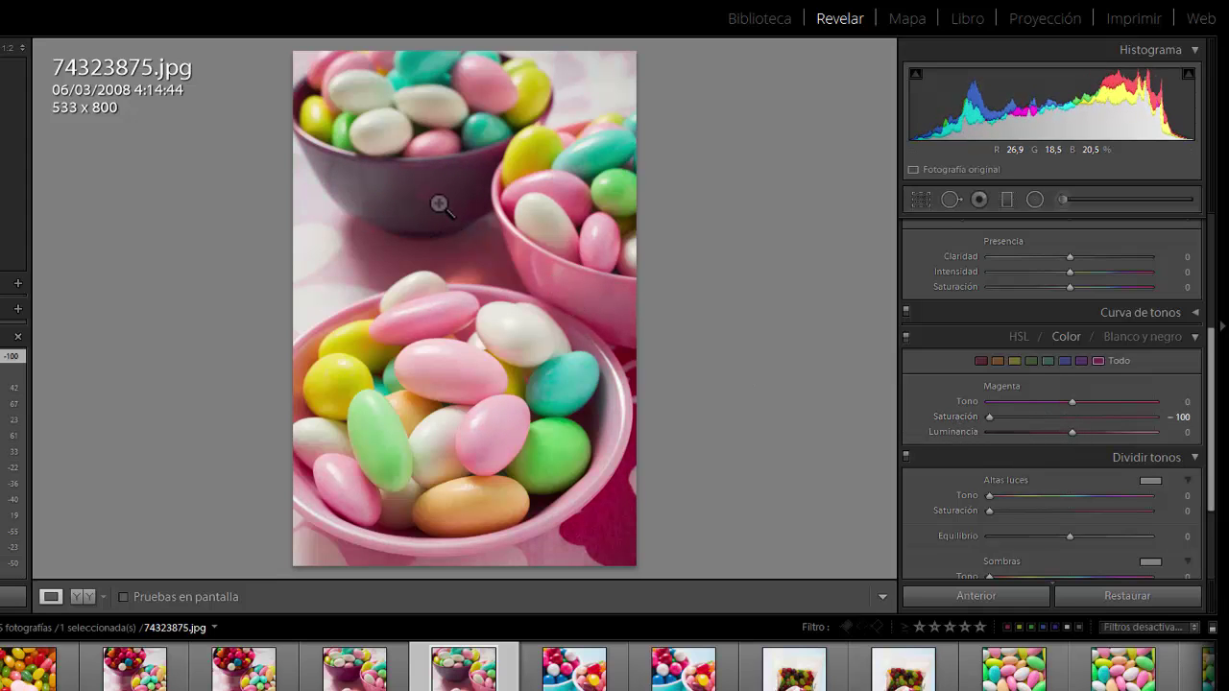
{"action": "left_click_drag", "start_coordinate": [990, 417], "coordinate": [1074, 417]}
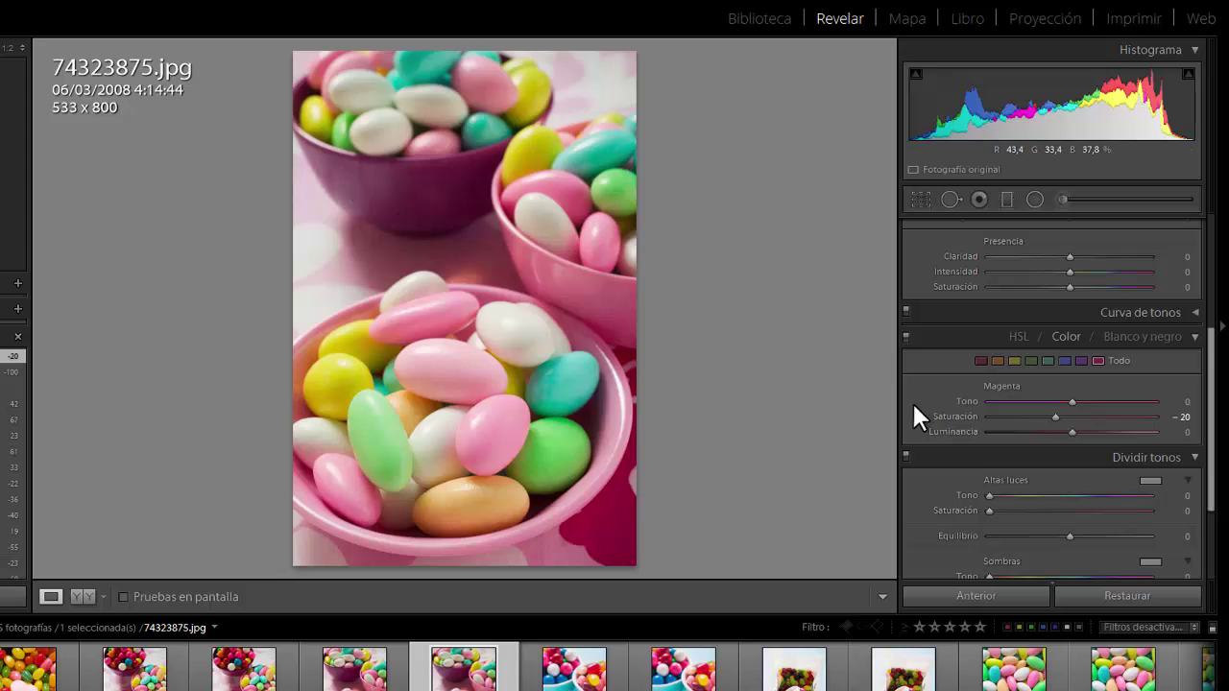
{"action": "left_click_drag", "start_coordinate": [1071, 401], "coordinate": [1119, 401]}
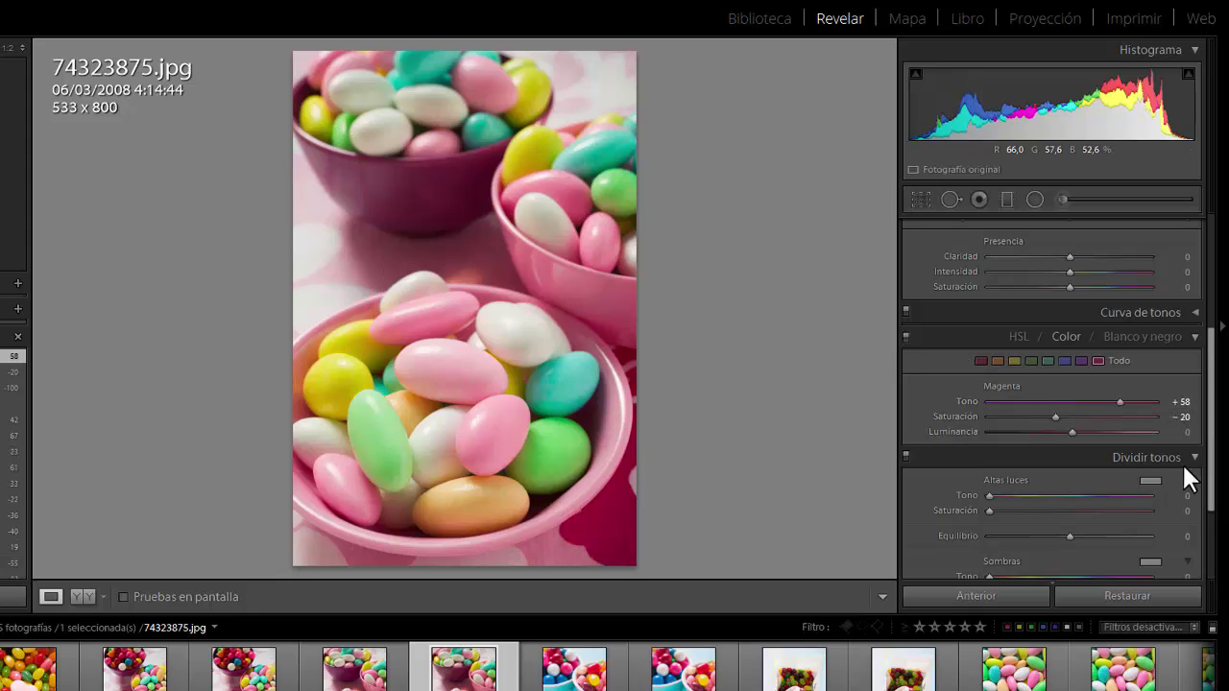
- Try Magenta Luminancia at -89, inspect the candies up close, and settle the Luminancia at -22
{"action": "left_click_drag", "start_coordinate": [1072, 433], "coordinate": [998, 434]}
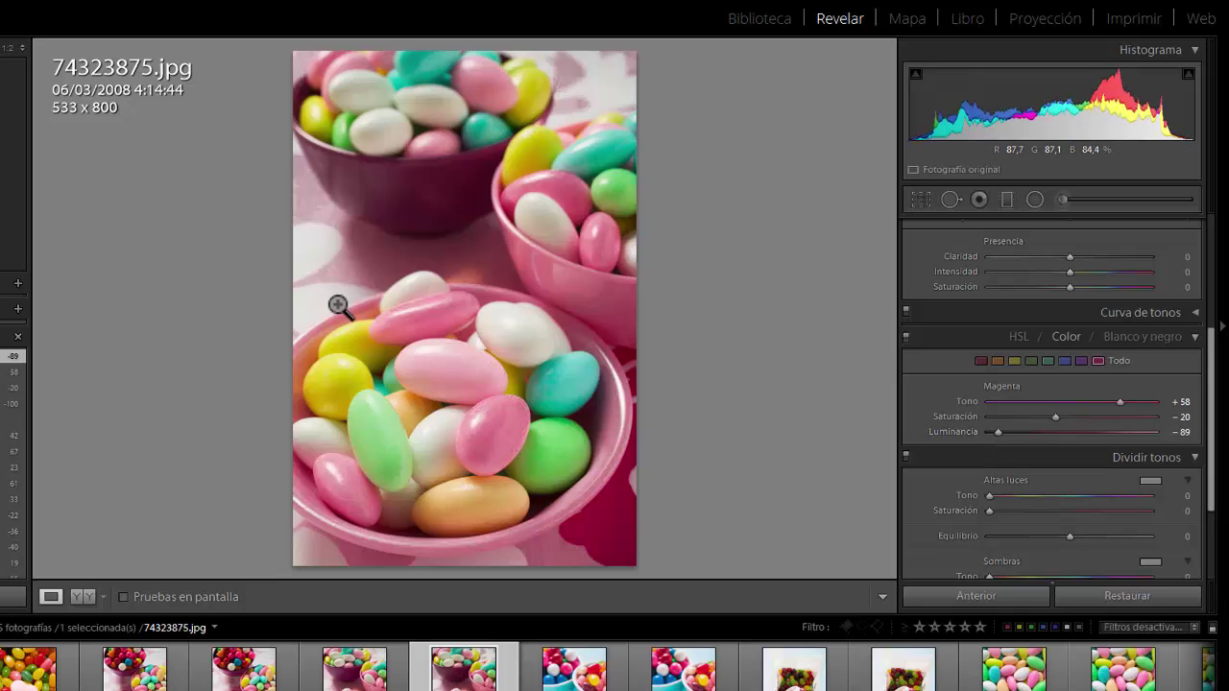
{"action": "left_click", "coordinate": [475, 432]}
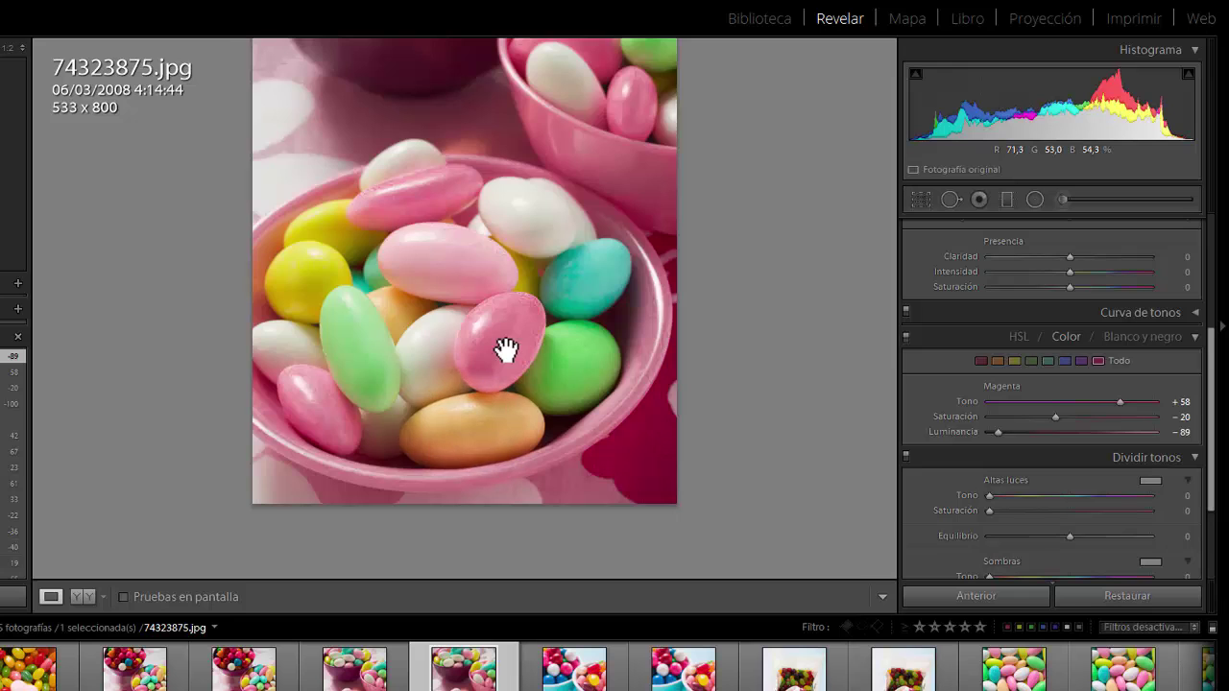
{"action": "left_click", "coordinate": [521, 340]}
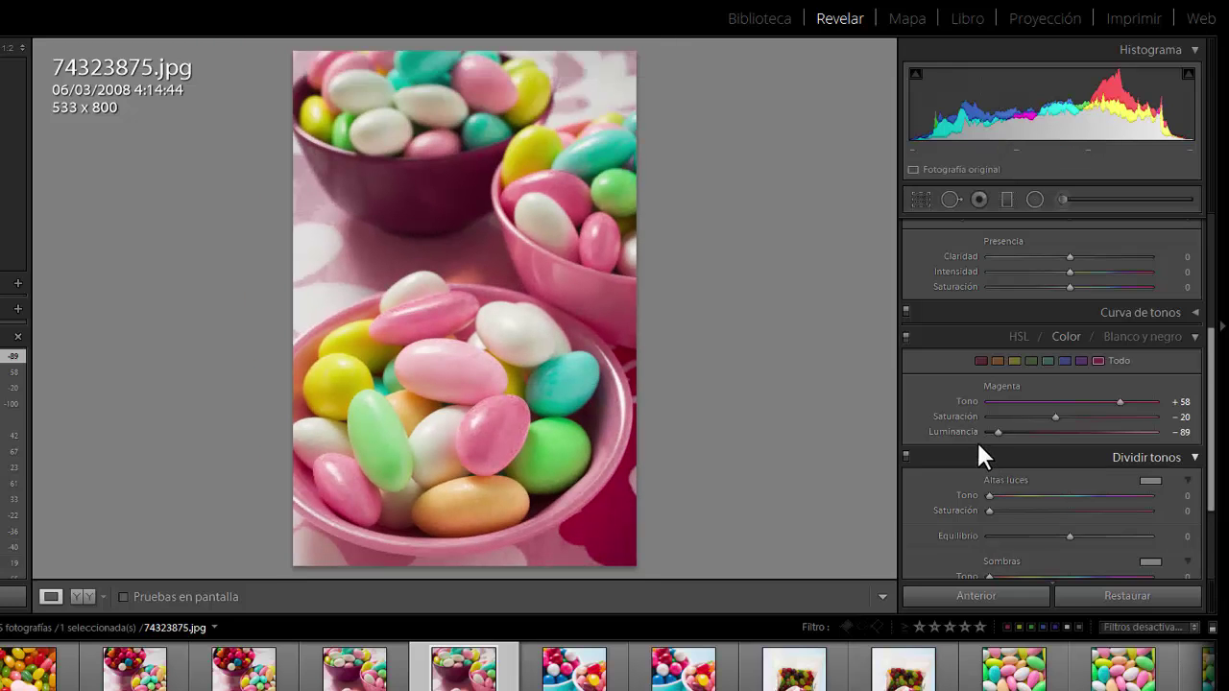
{"action": "left_click_drag", "start_coordinate": [998, 430], "coordinate": [1052, 431]}
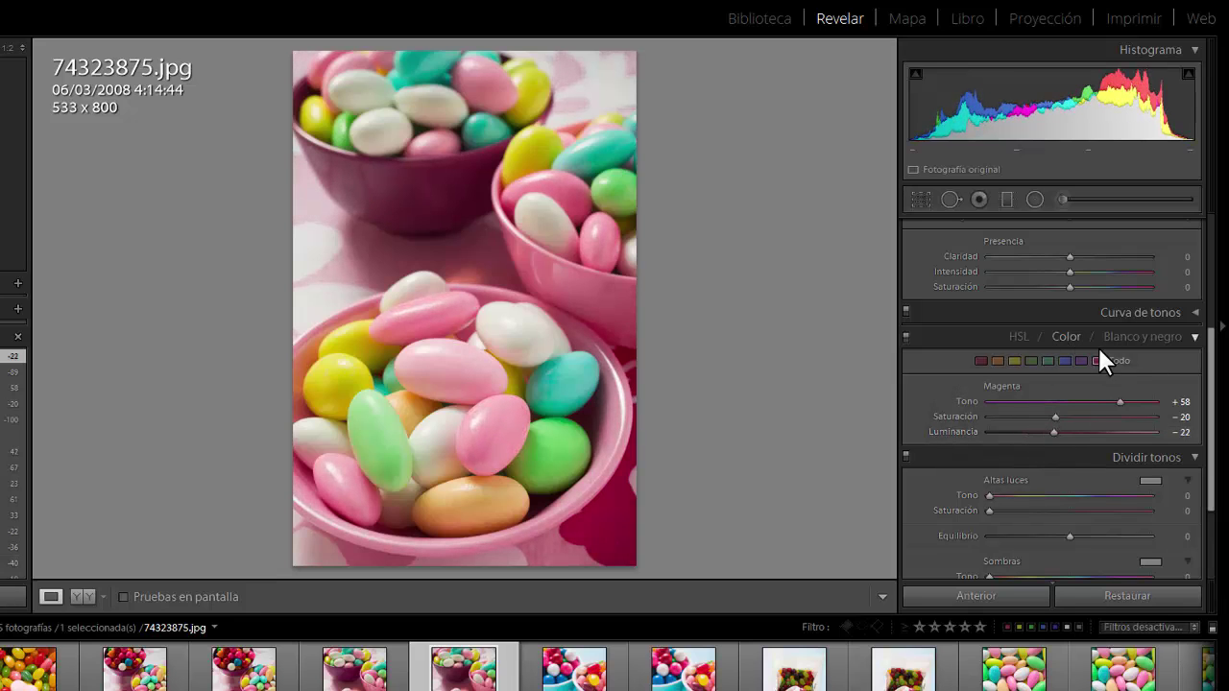
- Collapse the HSL / Color / Blanco y negro and Dividir tonos sections, and reopen the Magenta colour controls
{"action": "left_click", "coordinate": [1196, 339]}
{"action": "left_click", "coordinate": [1200, 370]}
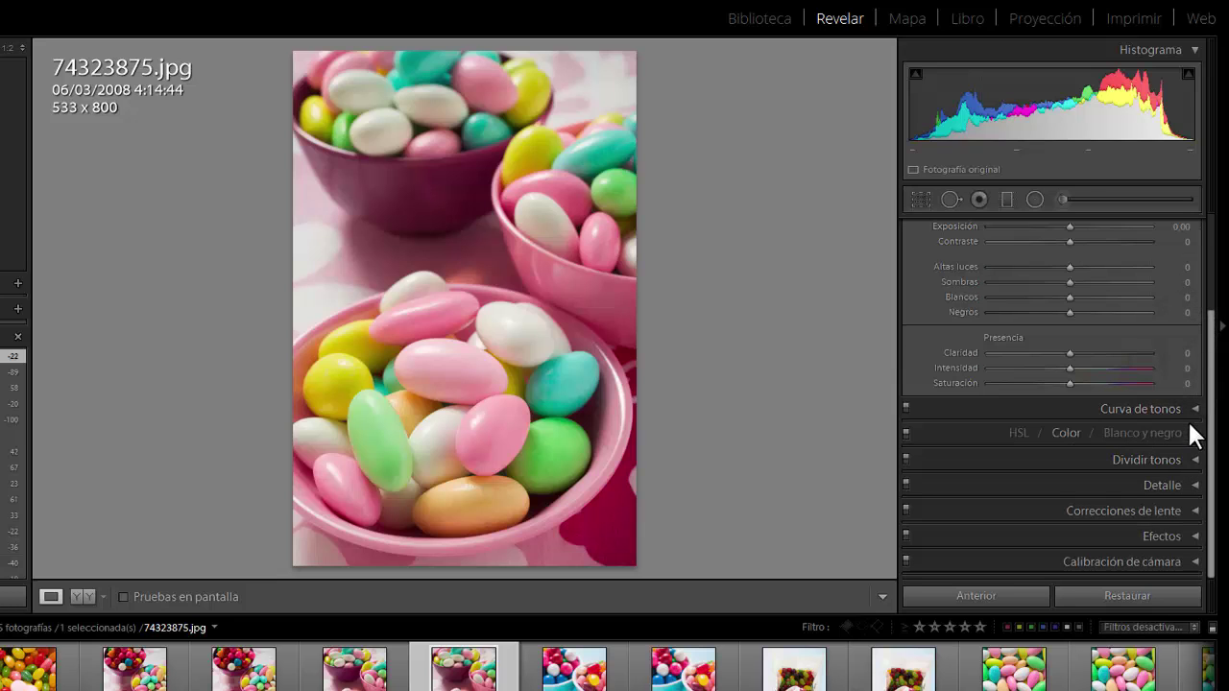
{"action": "scroll", "coordinate": [1196, 410], "scroll_direction": "up", "scroll_amount": 3}
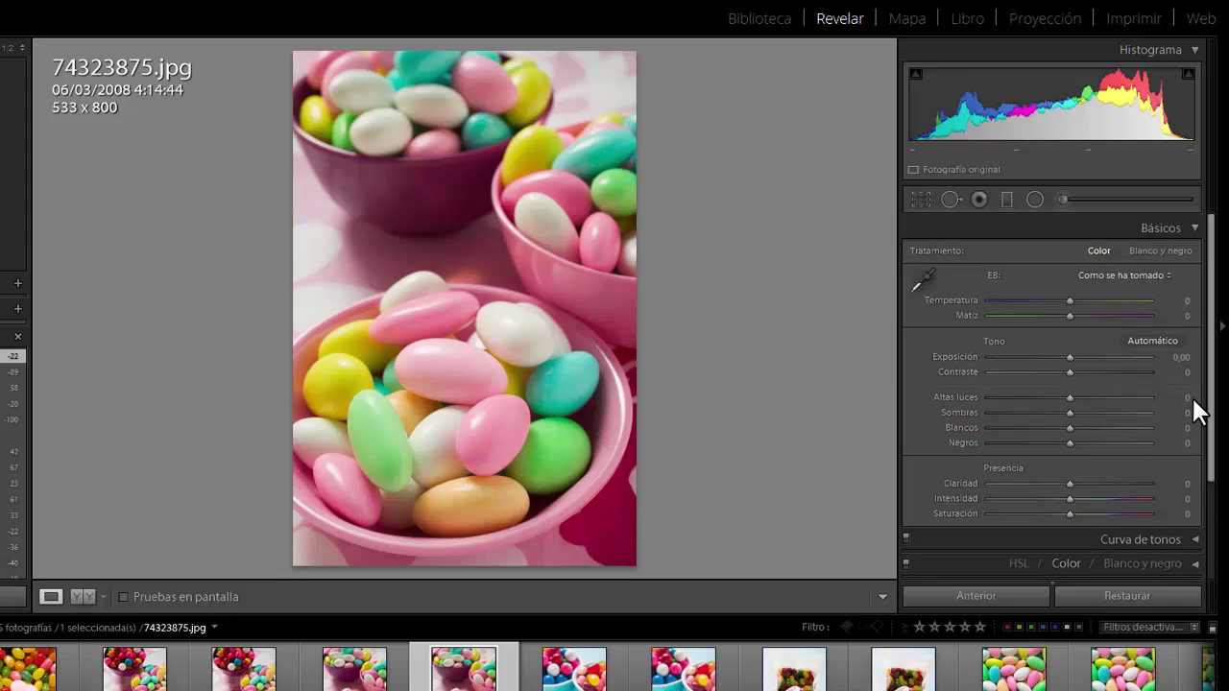
{"action": "scroll", "coordinate": [1194, 413], "scroll_direction": "down", "scroll_amount": 2}
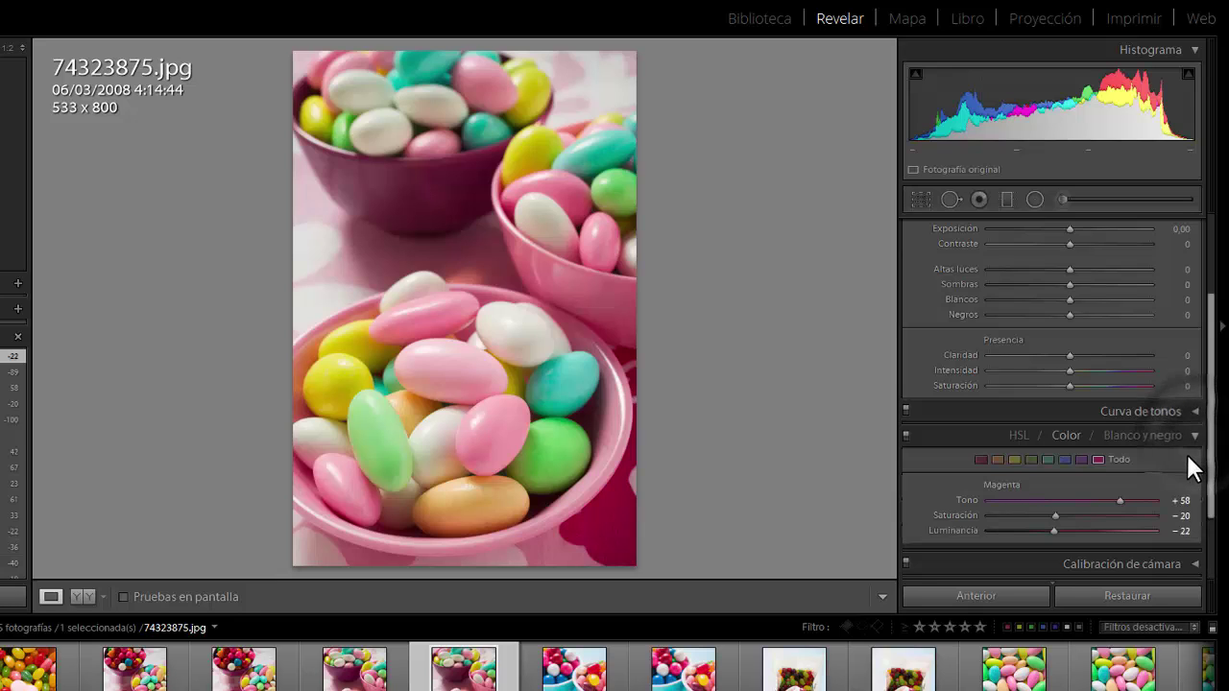
- Compare the Color layout's Magenta controls with the Tono, Saturación and Luminancia slider groups in the HSL layout
{"action": "scroll", "coordinate": [1158, 428], "scroll_direction": "down", "scroll_amount": 2}
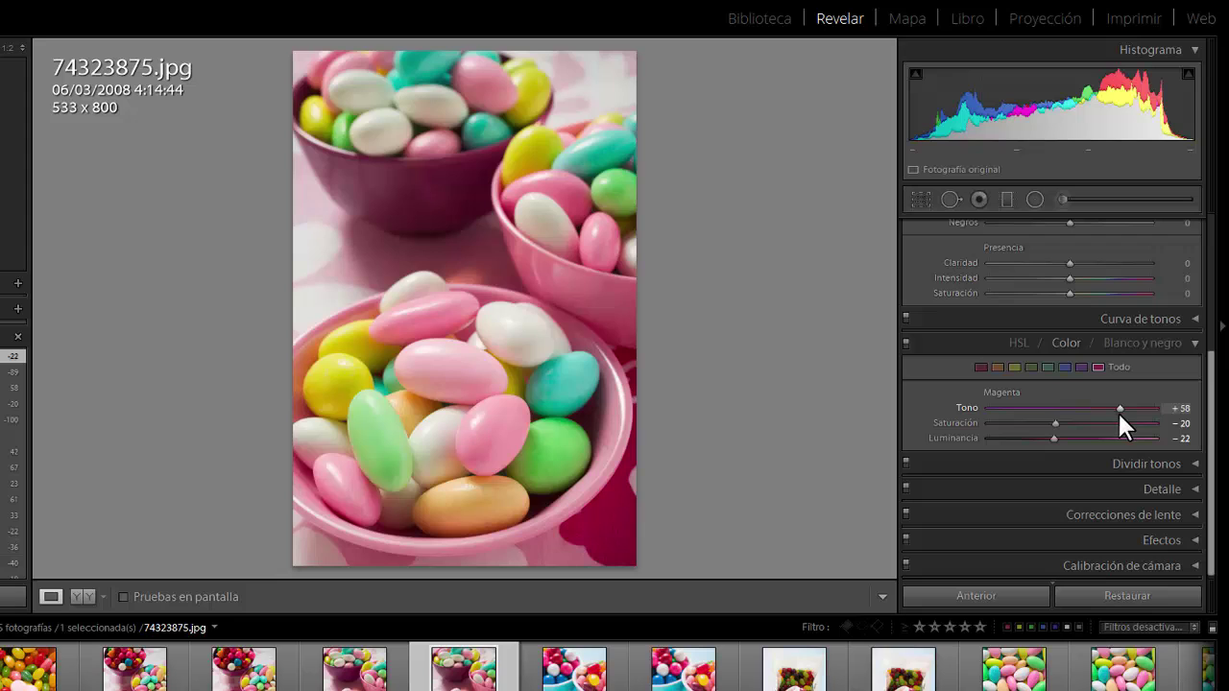
{"action": "left_click", "coordinate": [1016, 343]}
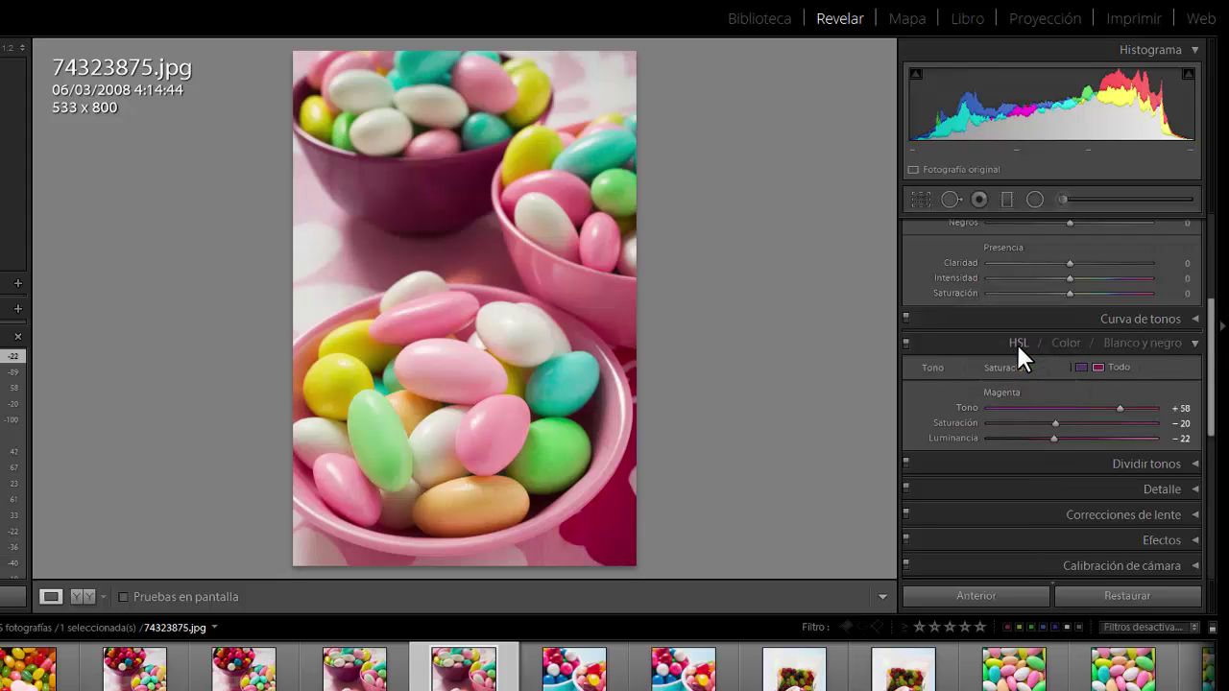
{"action": "scroll", "coordinate": [1064, 408], "scroll_direction": "down", "scroll_amount": 2}
{"action": "scroll", "coordinate": [1064, 408], "scroll_direction": "down", "scroll_amount": 2}
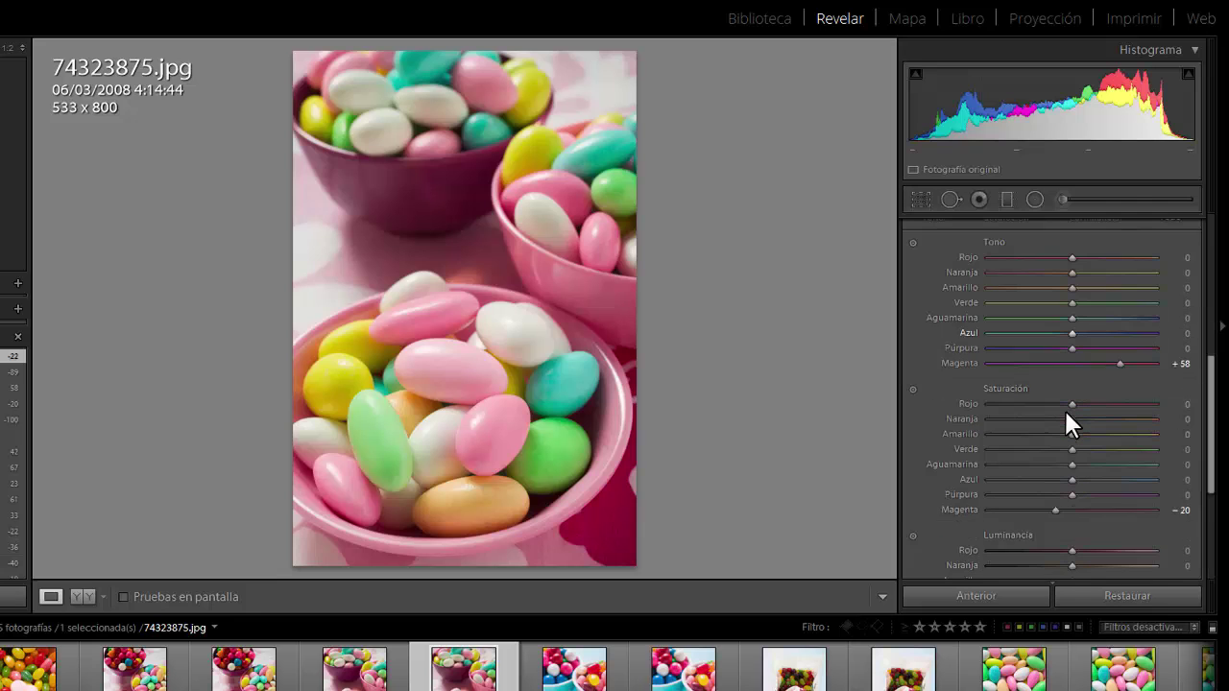
{"action": "scroll", "coordinate": [1064, 408], "scroll_direction": "up", "scroll_amount": 4}
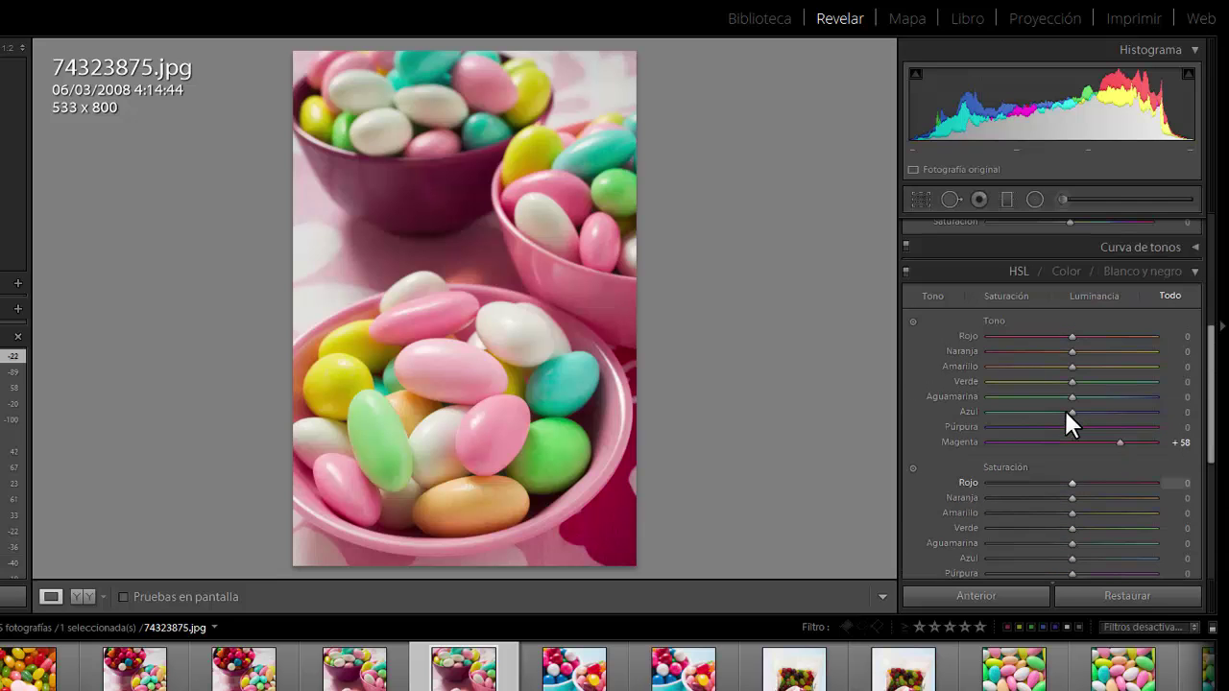
{"action": "left_click", "coordinate": [1066, 347]}
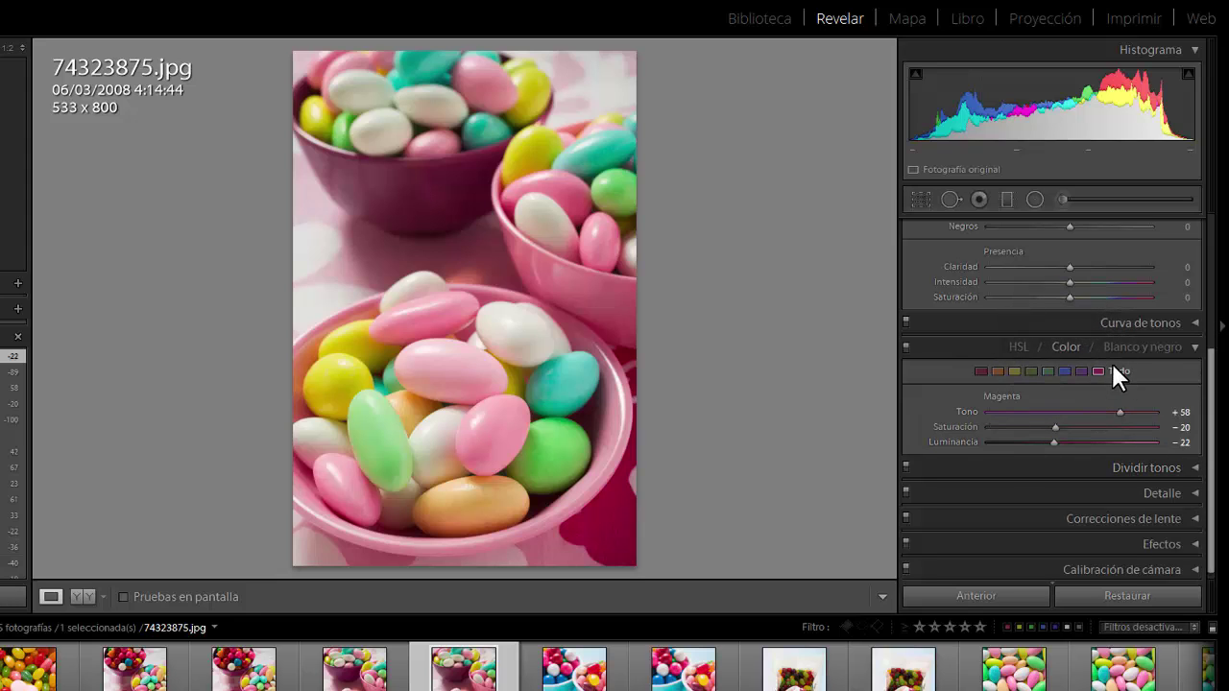
{"action": "left_click", "coordinate": [1025, 352]}
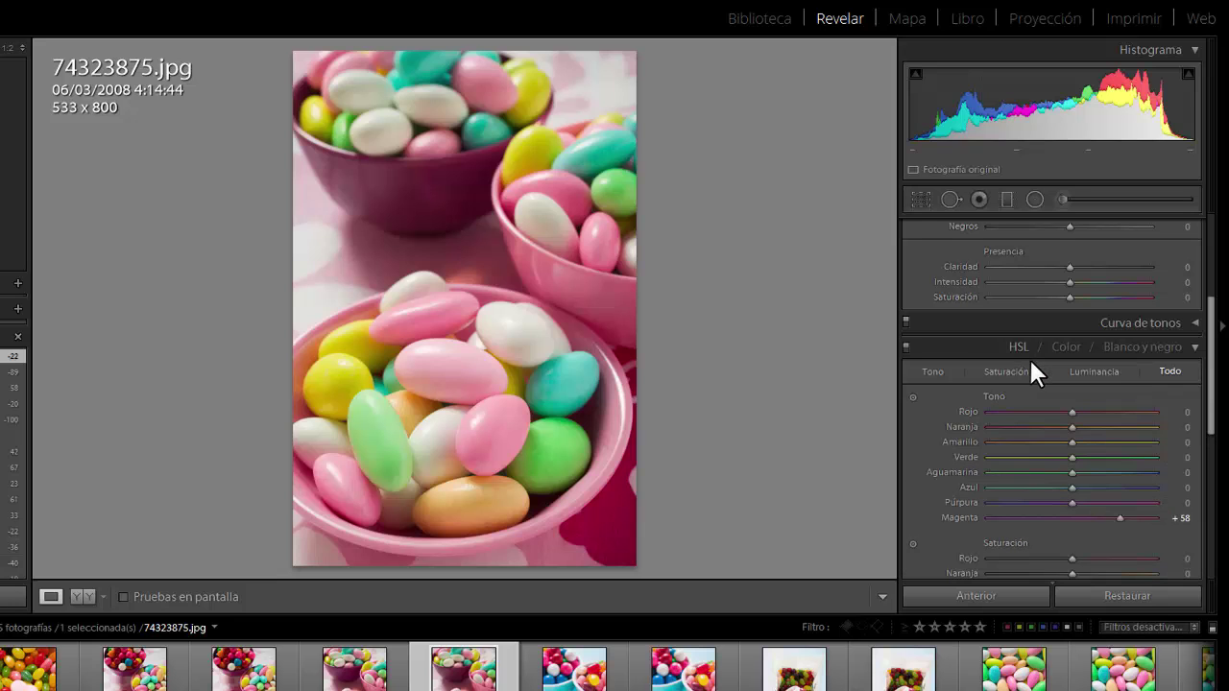
{"action": "scroll", "coordinate": [1098, 531], "scroll_direction": "down", "scroll_amount": 5}
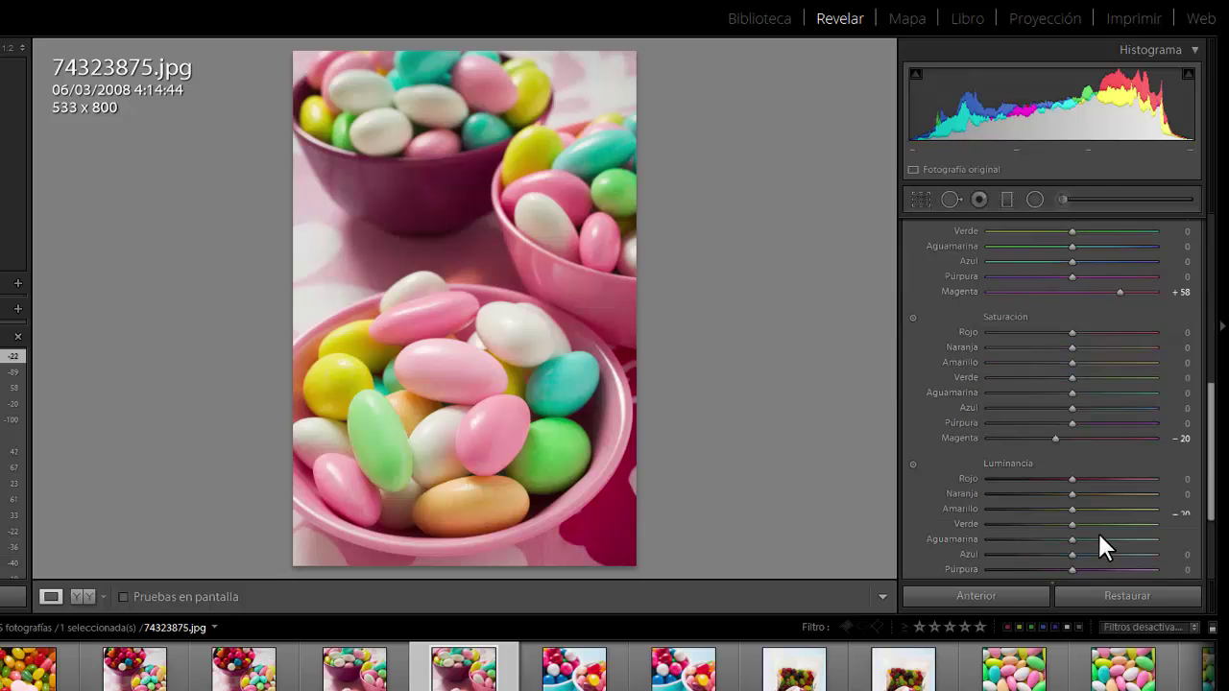
{"action": "scroll", "coordinate": [1075, 517], "scroll_direction": "up", "scroll_amount": 6}
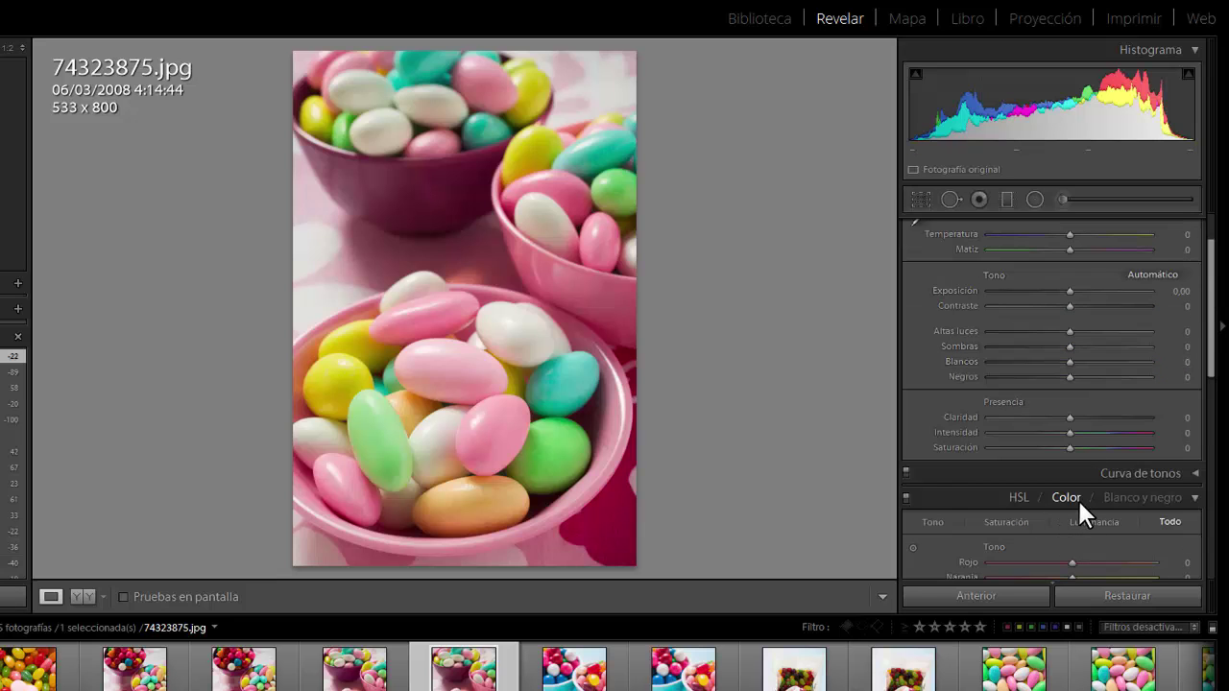
- Switch to the Color layout and set Magenta Saturación to -10
{"action": "left_click", "coordinate": [1069, 497]}
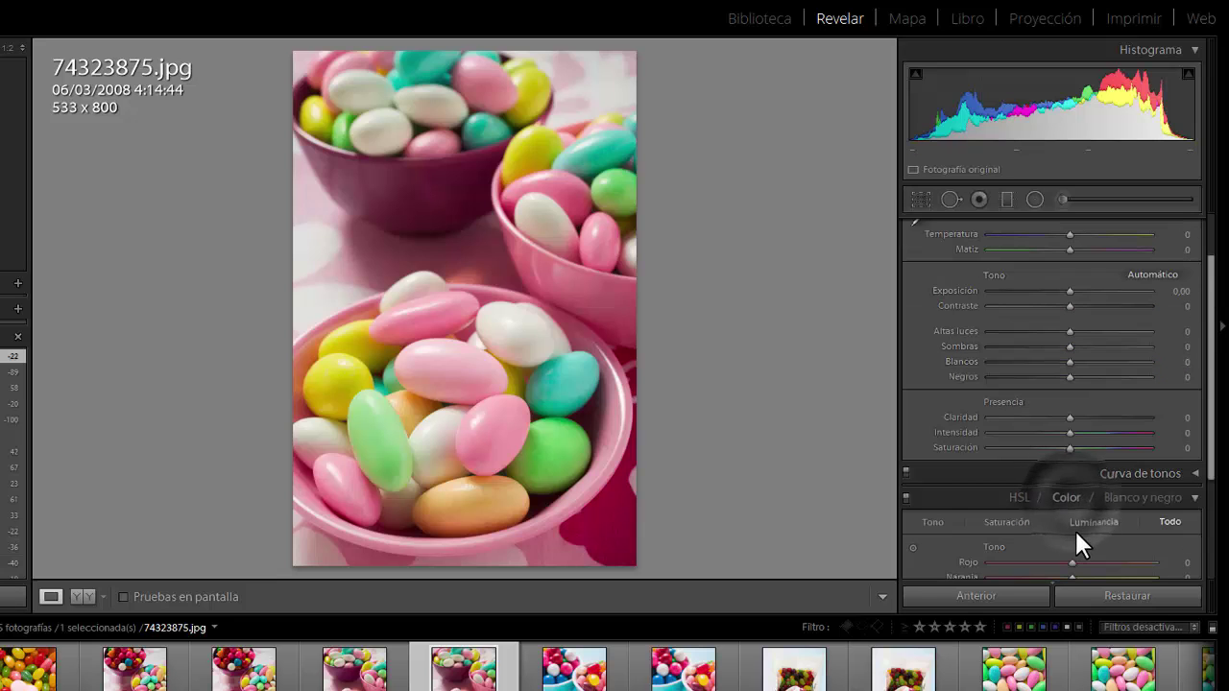
{"action": "scroll", "coordinate": [1085, 490], "scroll_direction": "down", "scroll_amount": 2}
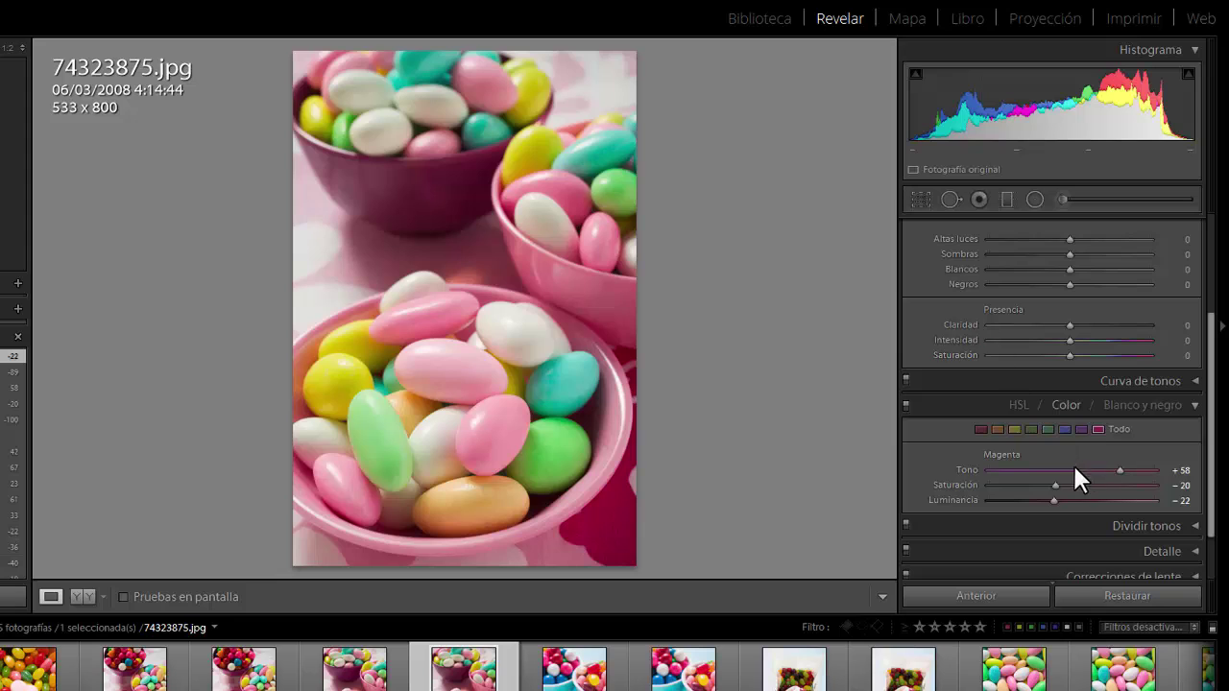
{"action": "left_click_drag", "start_coordinate": [1054, 485], "coordinate": [1064, 492]}
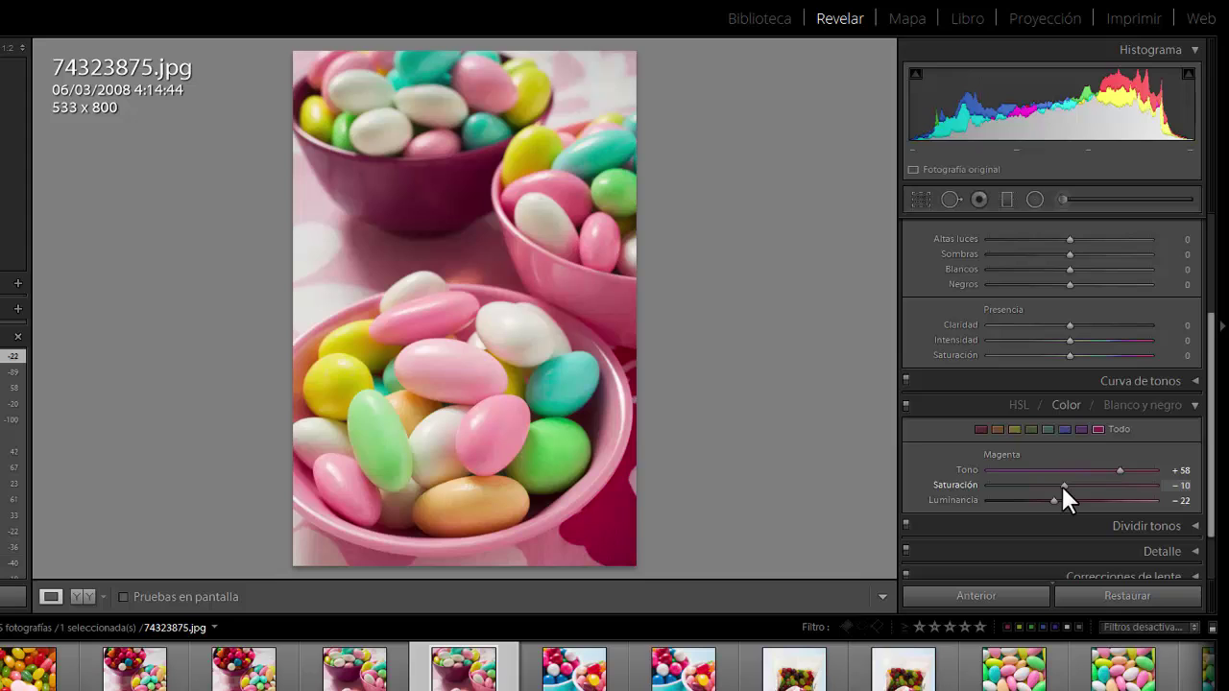
- For Azul, set Tono to -59, Saturación to -37 and Luminancia to +28
{"action": "left_click", "coordinate": [1064, 429]}
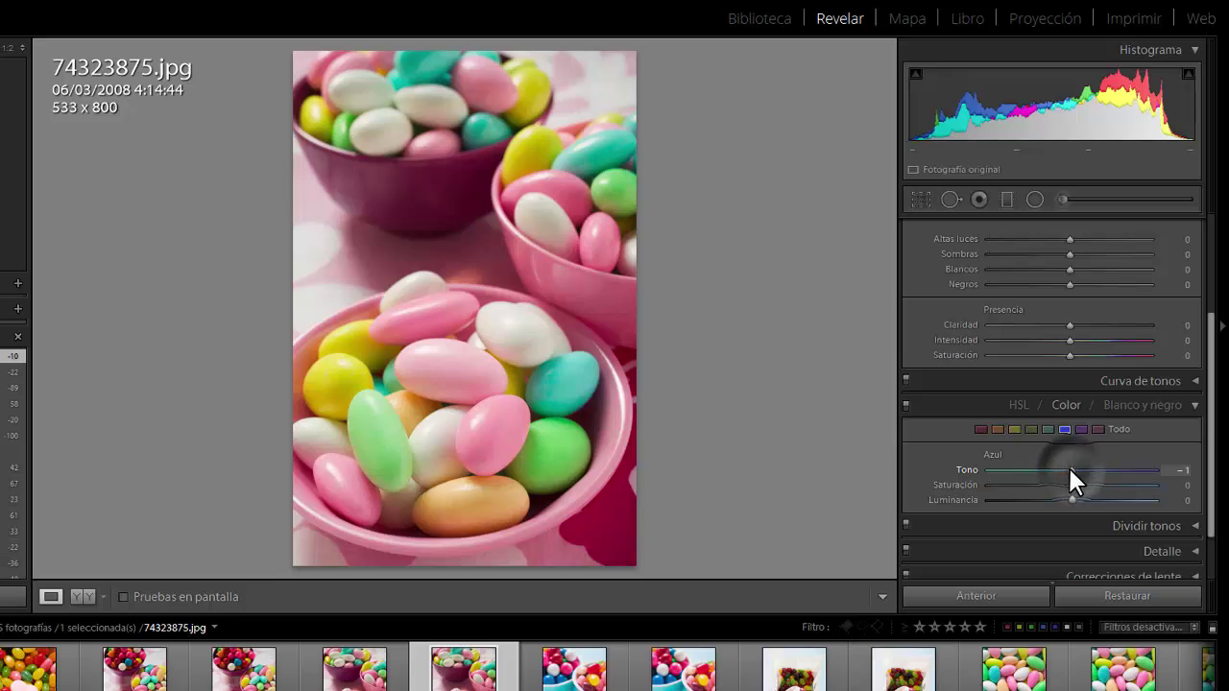
{"action": "left_click_drag", "start_coordinate": [1054, 461], "coordinate": [1080, 466]}
{"action": "left_click_drag", "start_coordinate": [1085, 470], "coordinate": [1084, 472]}
{"action": "left_click_drag", "start_coordinate": [1083, 470], "coordinate": [1099, 514]}
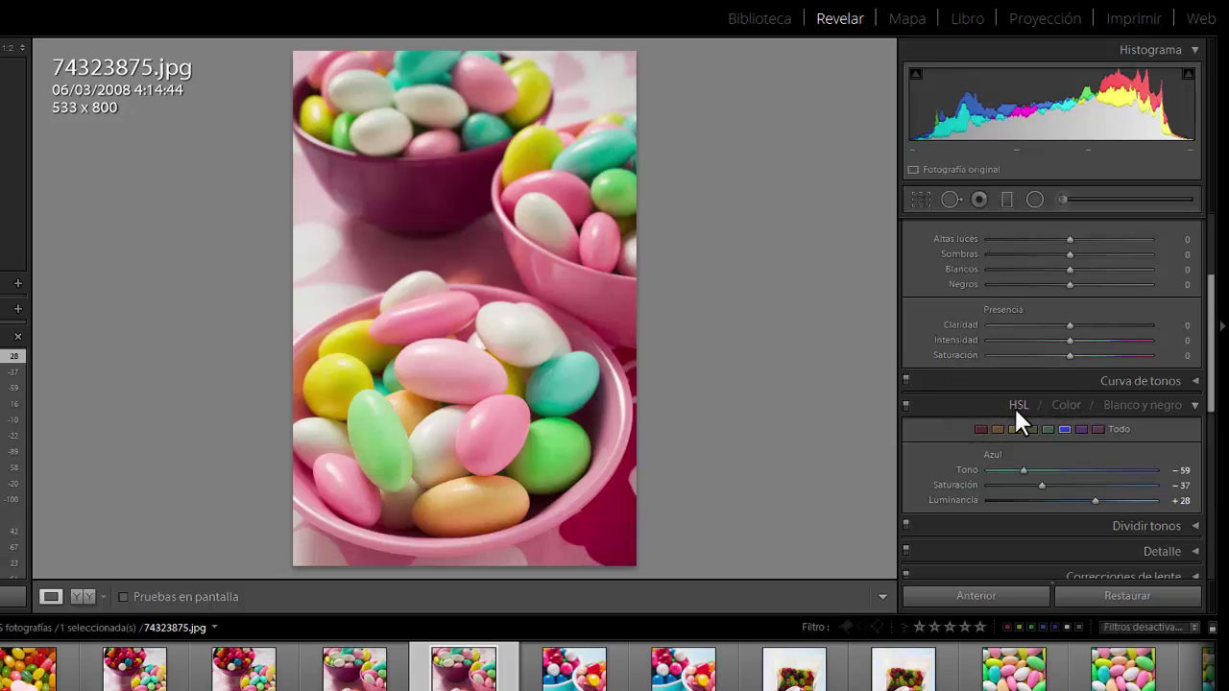
- Review the Azul and Magenta adjustments across the Tono, Saturación and Luminancia groups of the HSL layout
{"action": "left_click", "coordinate": [1086, 427]}
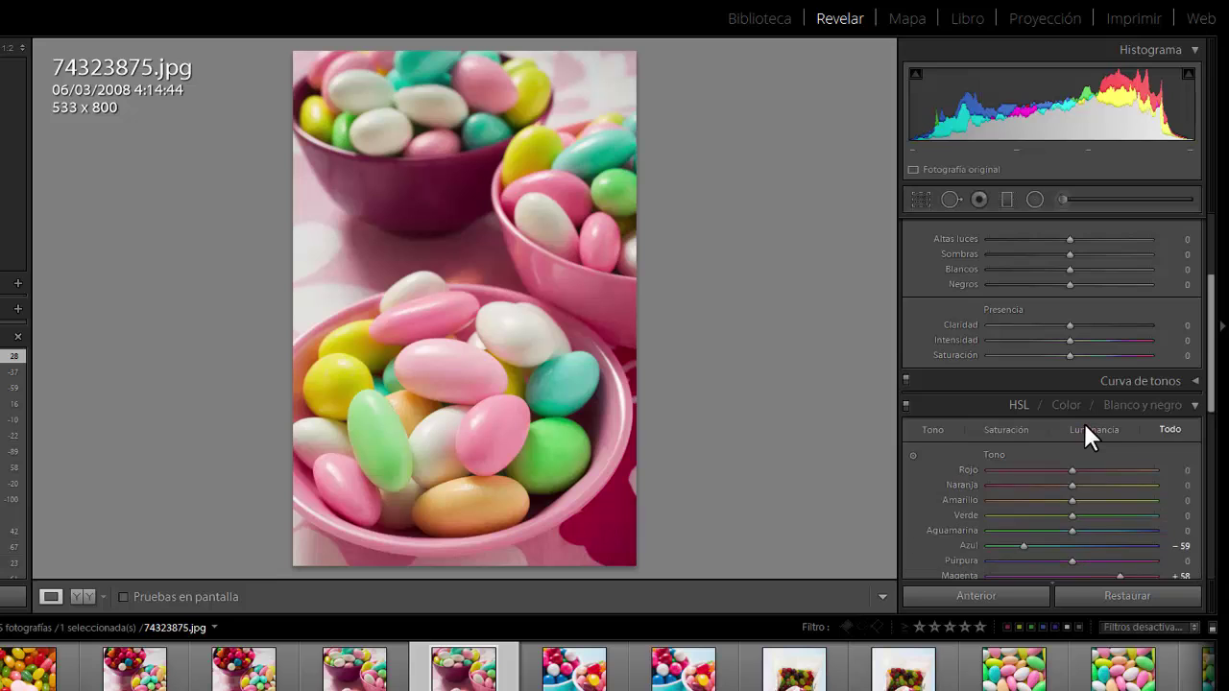
{"action": "scroll", "coordinate": [1086, 428], "scroll_direction": "down", "scroll_amount": 4}
{"action": "scroll", "coordinate": [1085, 427], "scroll_direction": "down", "scroll_amount": 5}
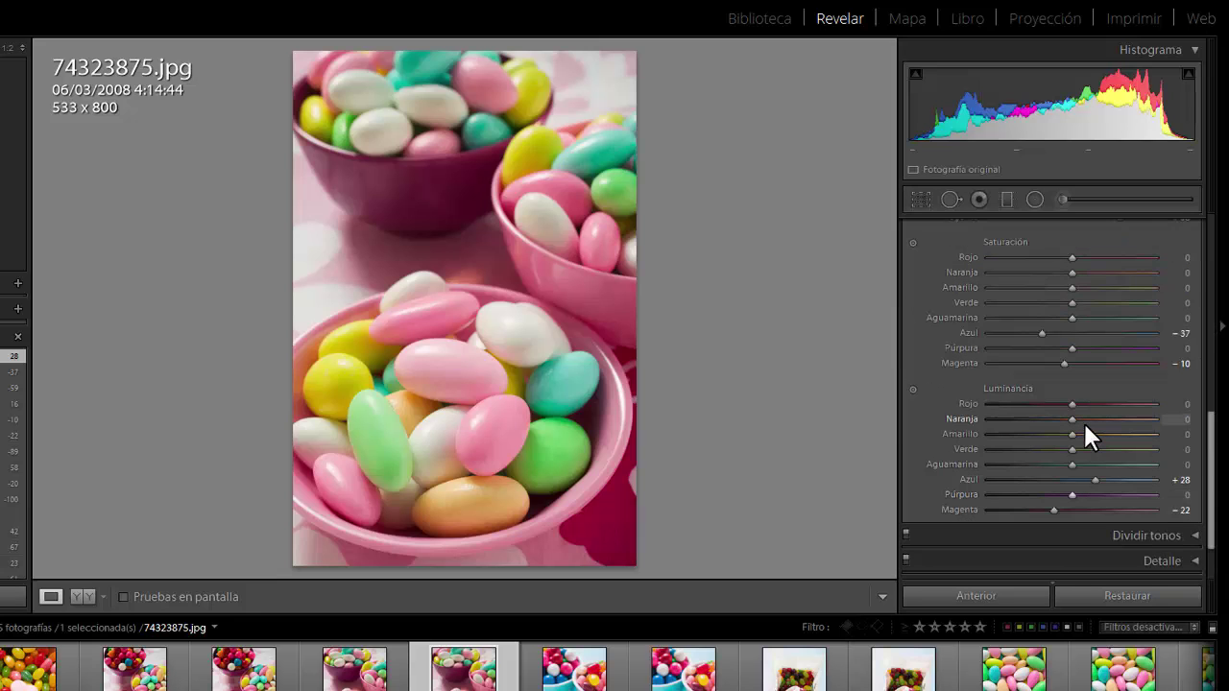
{"action": "scroll", "coordinate": [1085, 426], "scroll_direction": "up", "scroll_amount": 5}
{"action": "scroll", "coordinate": [1072, 369], "scroll_direction": "up", "scroll_amount": 3}
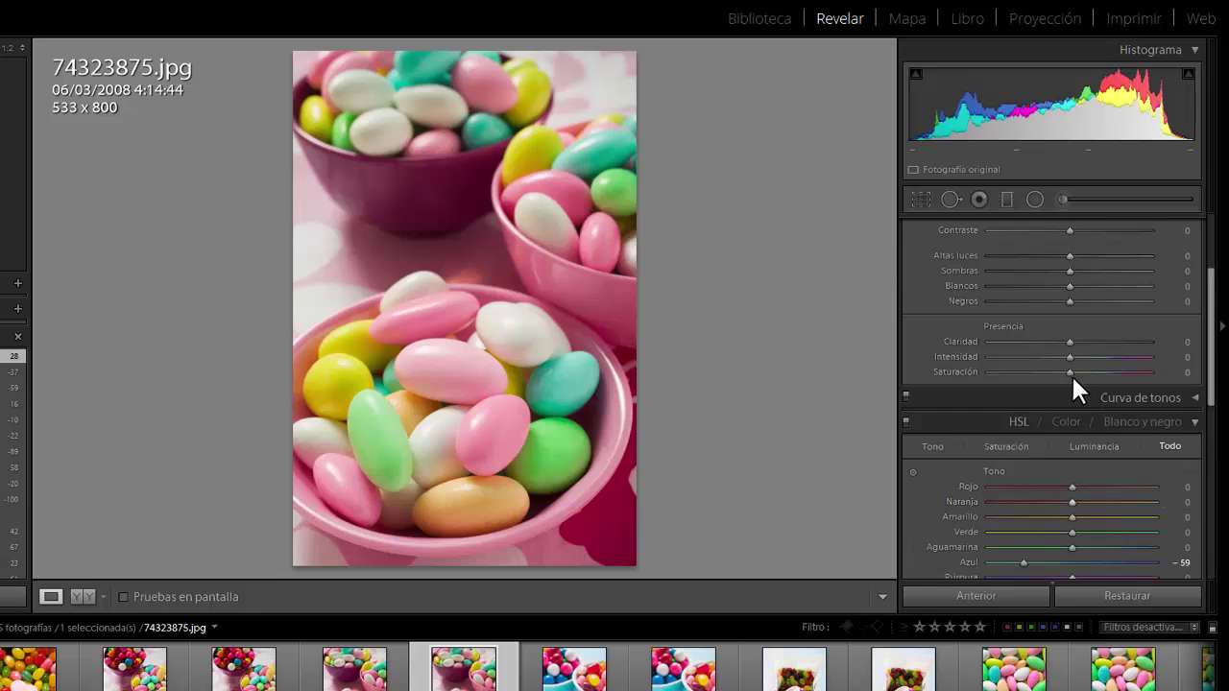
{"action": "scroll", "coordinate": [1056, 518], "scroll_direction": "down", "scroll_amount": 3}
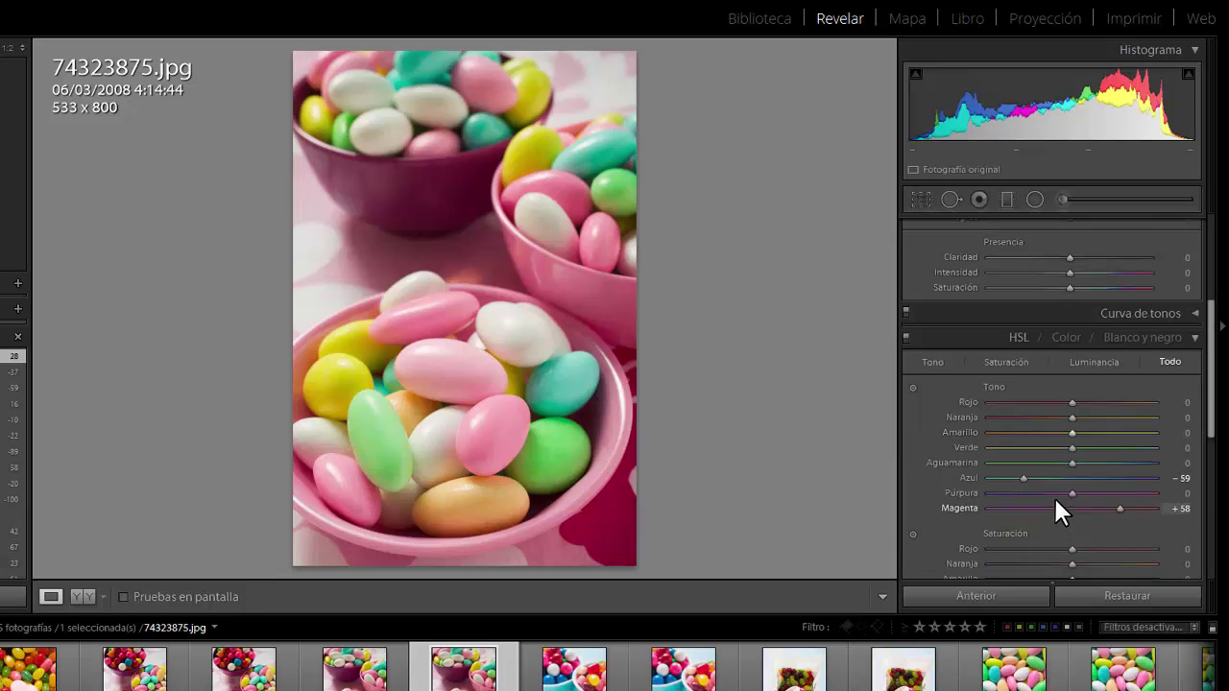
{"action": "scroll", "coordinate": [1053, 494], "scroll_direction": "down", "scroll_amount": 2}
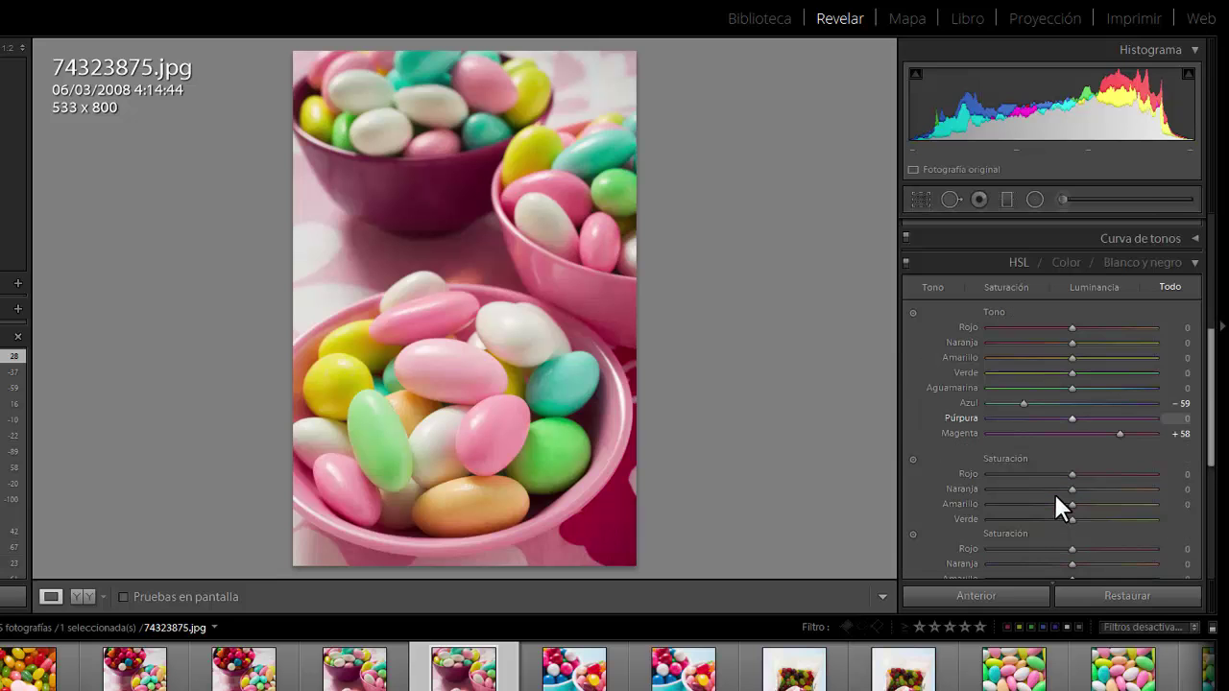
- Return to the Color layout and set Azul Tono to -79
{"action": "left_click", "coordinate": [1065, 261]}
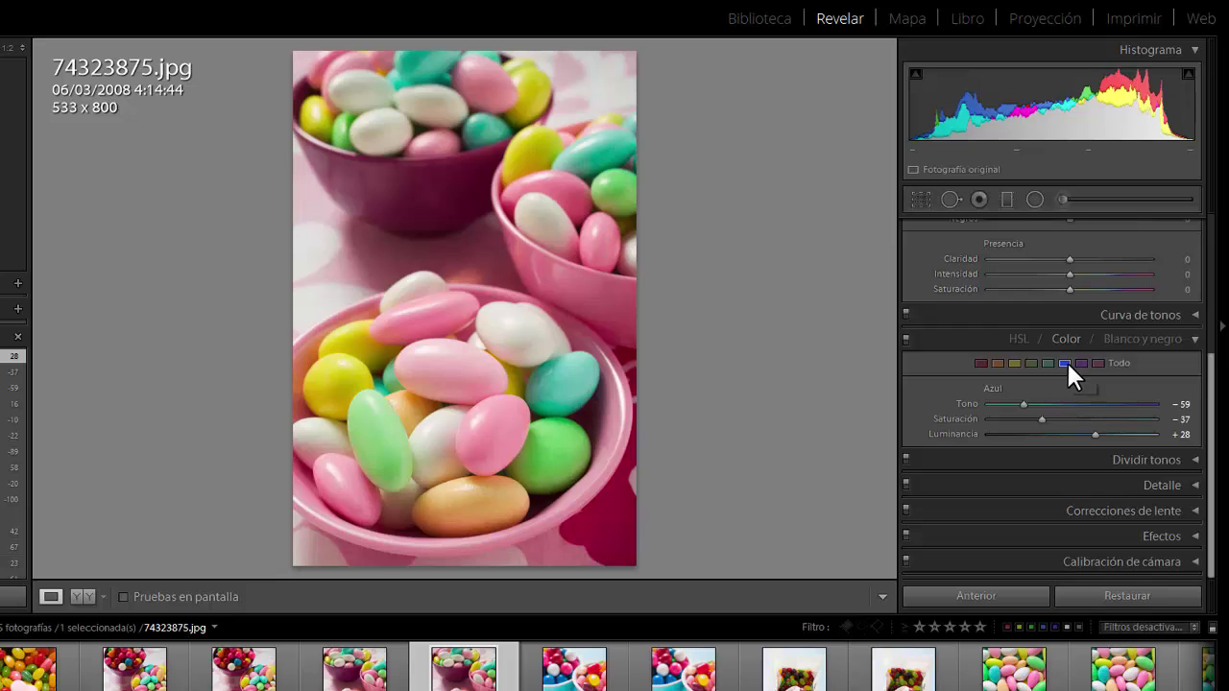
{"action": "left_click", "coordinate": [1008, 404]}
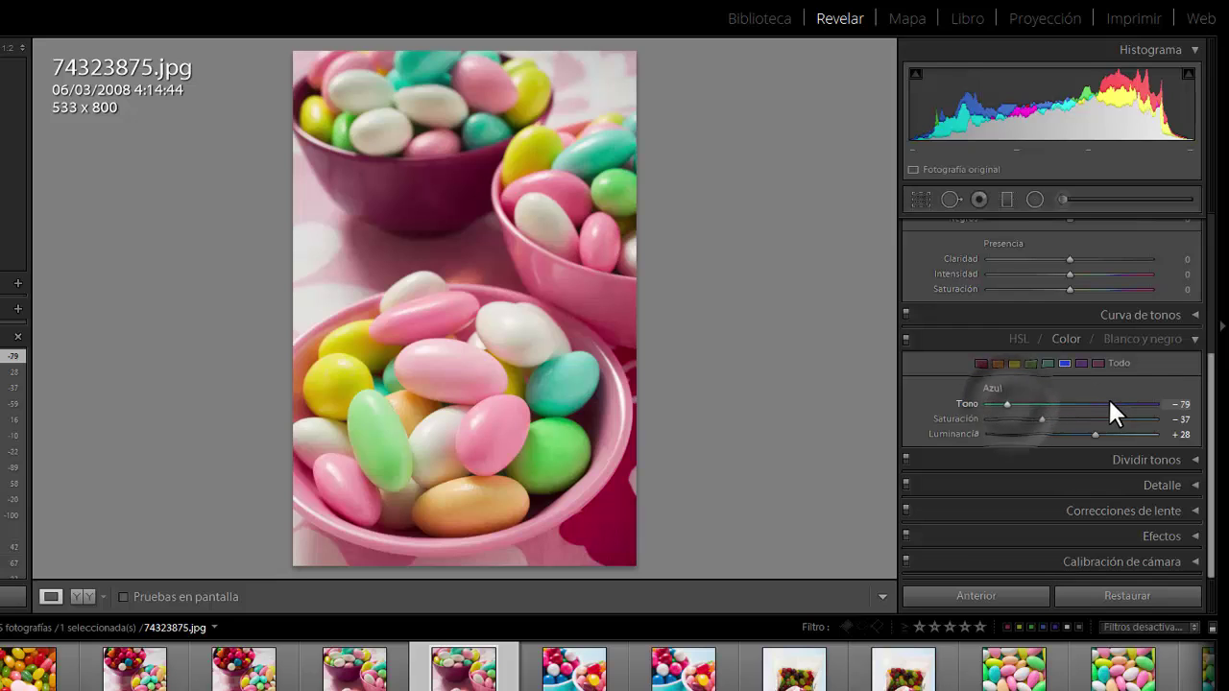
- Show the Naranja controls in the Color layout and compare them with the full HSL slider groups
{"action": "left_click", "coordinate": [998, 362]}
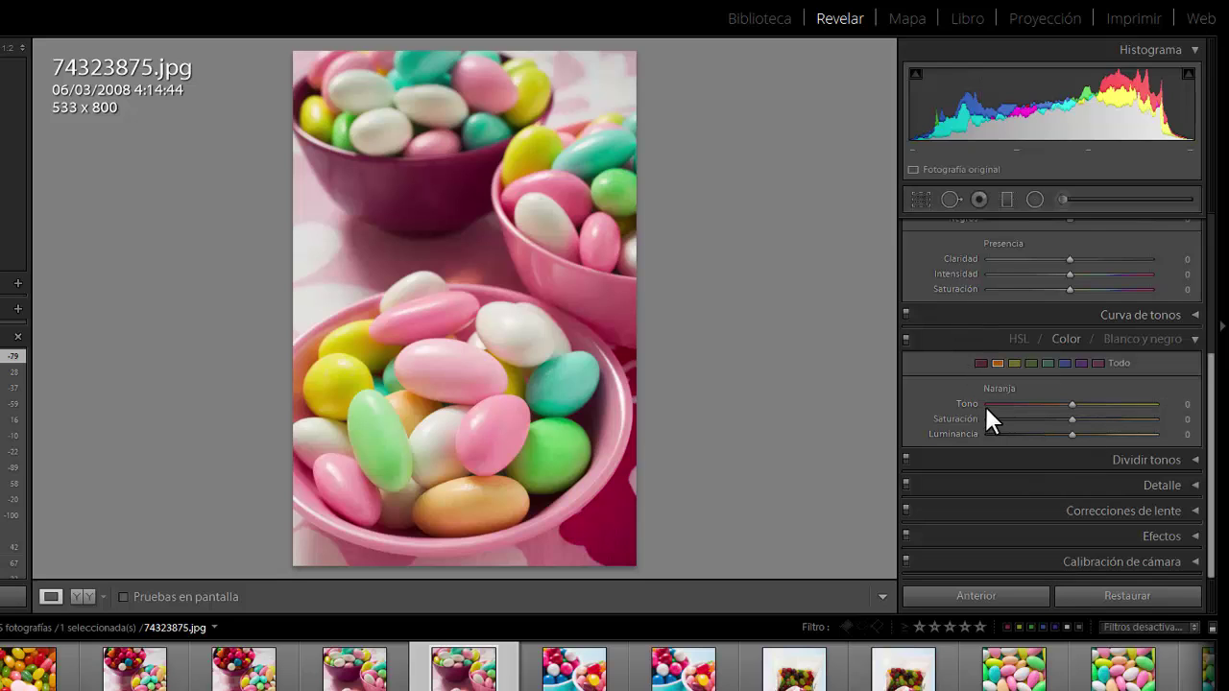
{"action": "left_click", "coordinate": [1017, 336]}
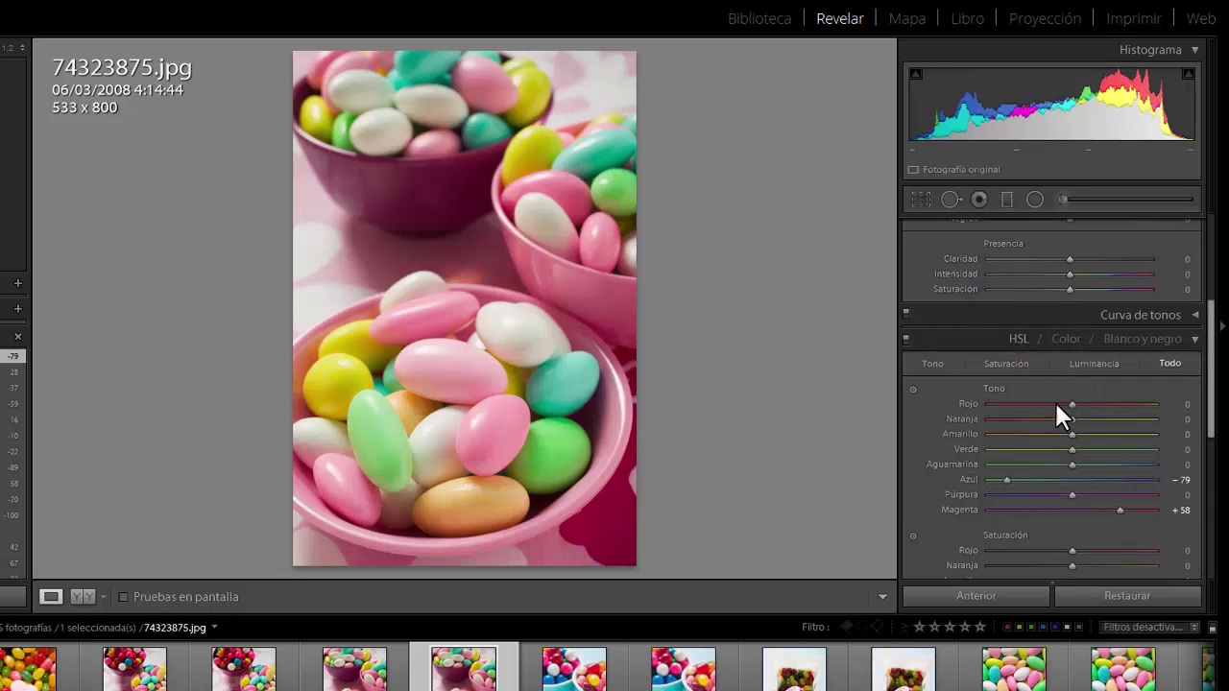
{"action": "scroll", "coordinate": [1058, 459], "scroll_direction": "down", "scroll_amount": 3}
{"action": "scroll", "coordinate": [1060, 465], "scroll_direction": "up", "scroll_amount": 3}
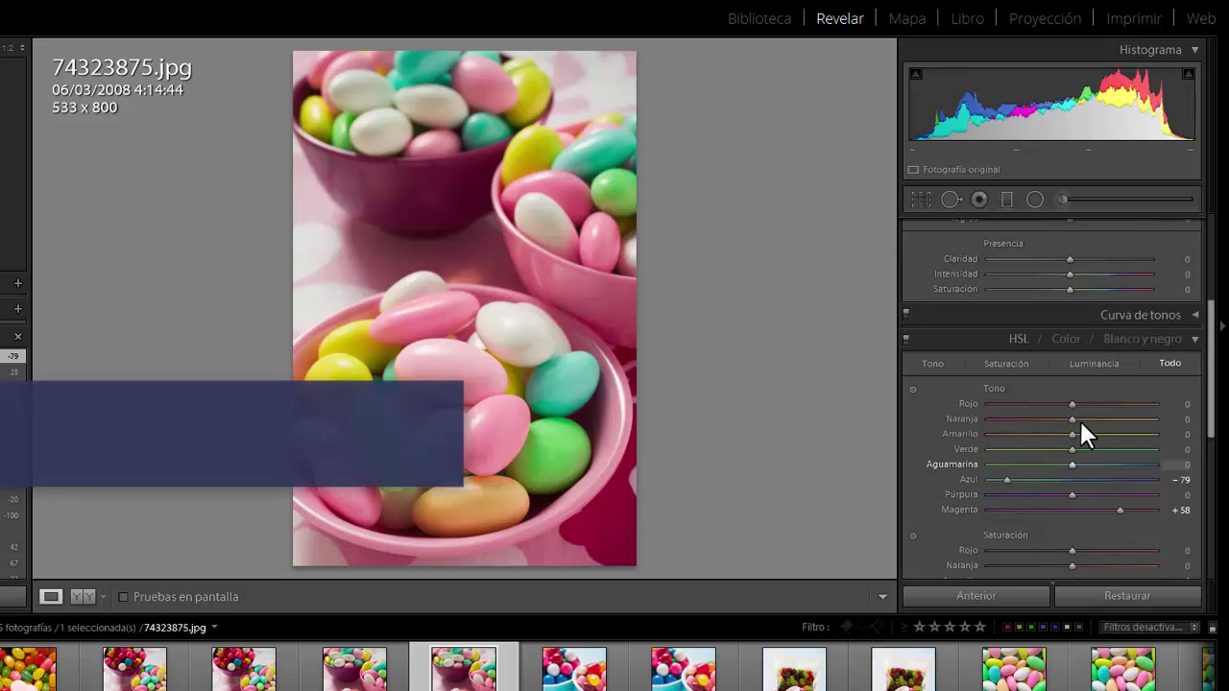
- Convert the photo to black and white, set Rojo to +33 in the mix, and try Amarillo at -5 and -100
{"action": "left_click", "coordinate": [1117, 340]}
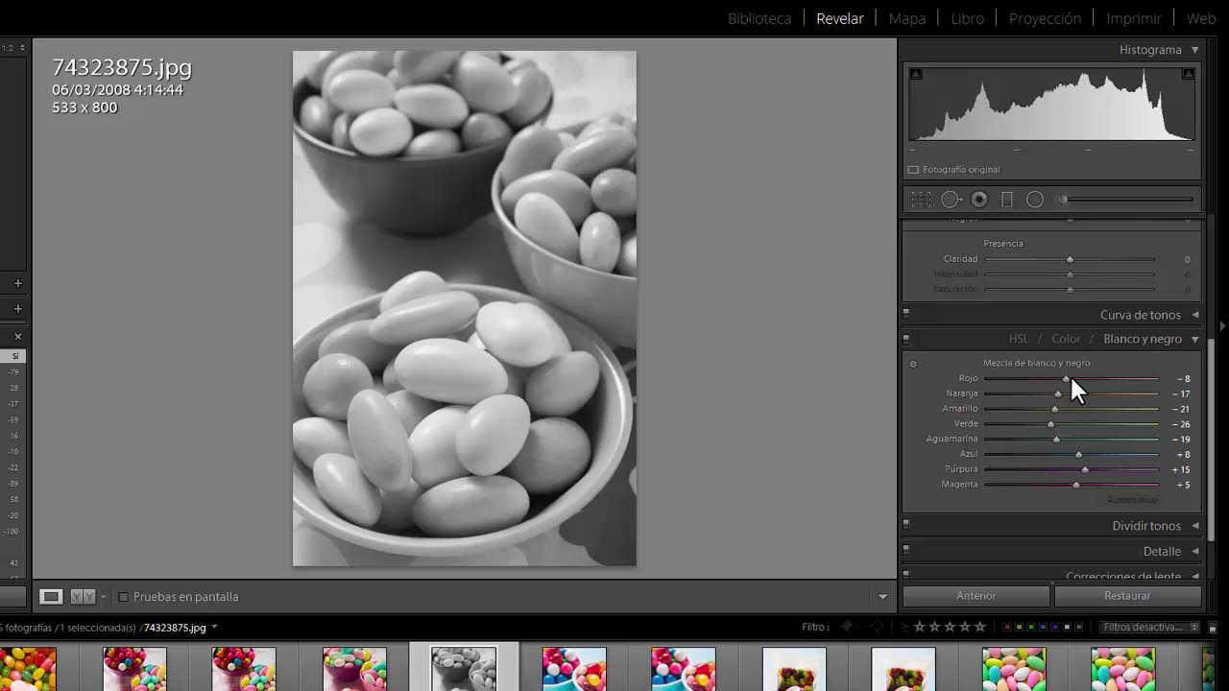
{"action": "mouse_move", "coordinate": [1069, 375]}
{"action": "left_mouse_down"}
{"action": "mouse_move", "coordinate": [1140, 387]}
{"action": "mouse_move", "coordinate": [973, 376]}
{"action": "mouse_move", "coordinate": [1070, 380]}
{"action": "mouse_move", "coordinate": [1105, 397]}
{"action": "mouse_move", "coordinate": [1030, 390]}
{"action": "mouse_move", "coordinate": [1056, 396]}
{"action": "left_mouse_up"}
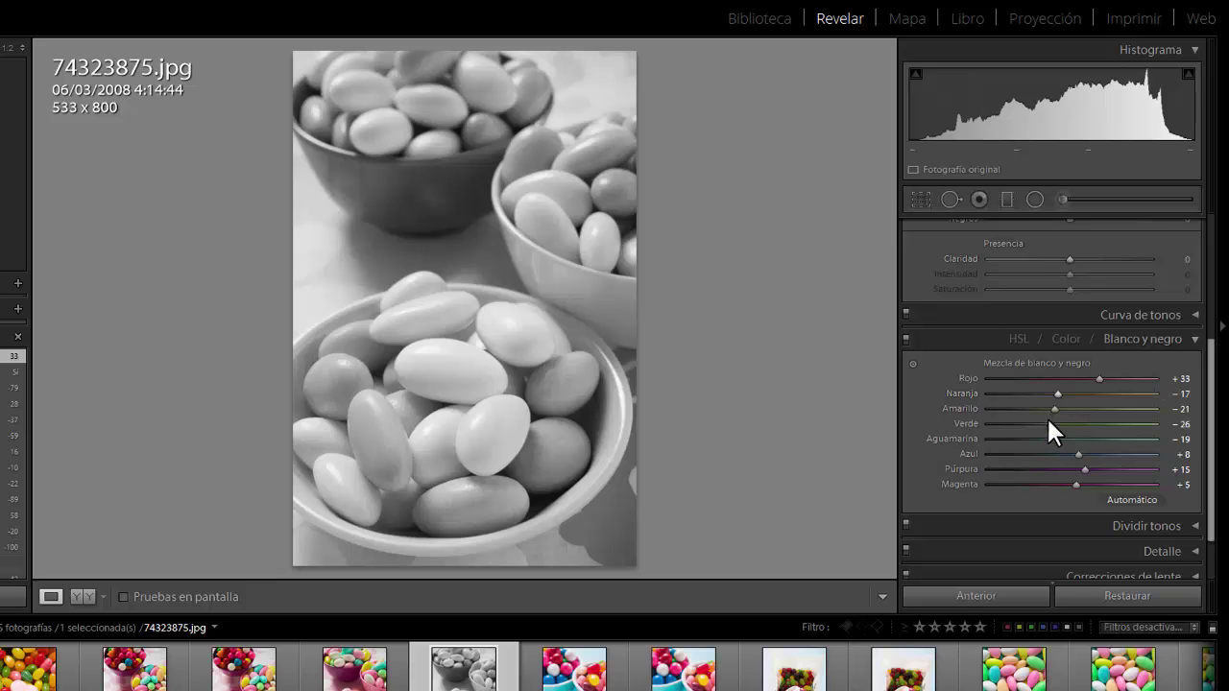
{"action": "left_click_drag", "start_coordinate": [1053, 407], "coordinate": [1067, 417]}
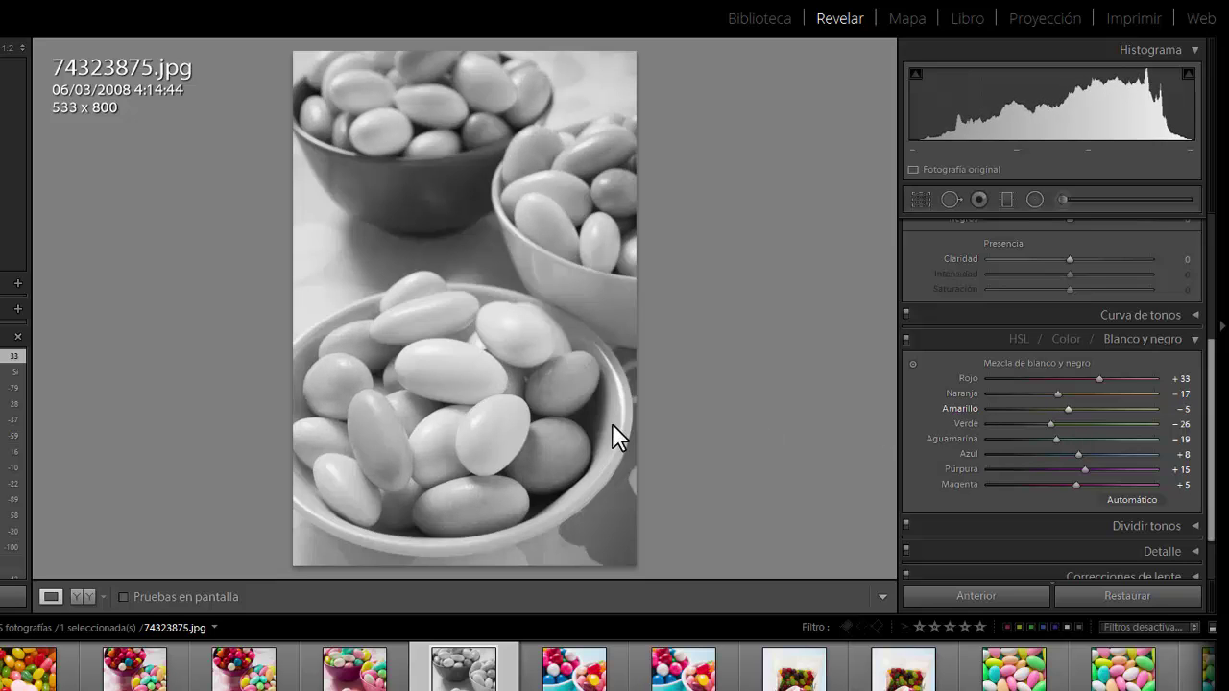
{"action": "left_click_drag", "start_coordinate": [1069, 404], "coordinate": [984, 405]}
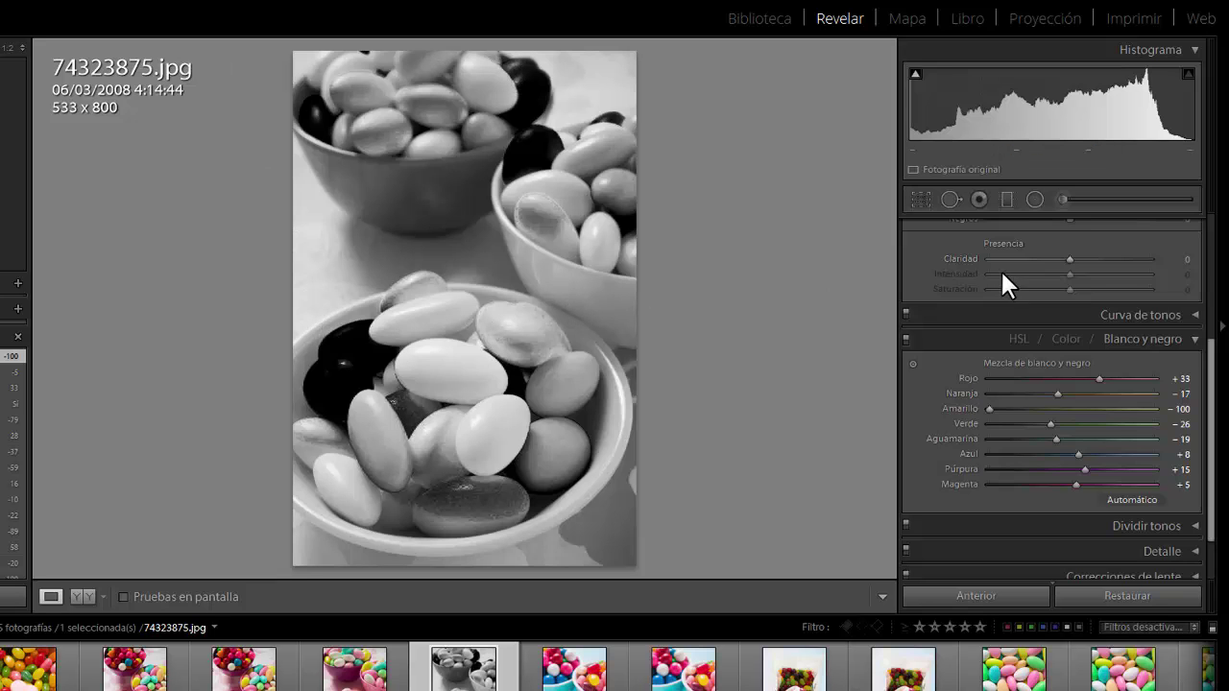
- Check the yellow candies in the colour version, return to black and white, and set Amarillo to -3
{"action": "left_click", "coordinate": [1019, 339]}
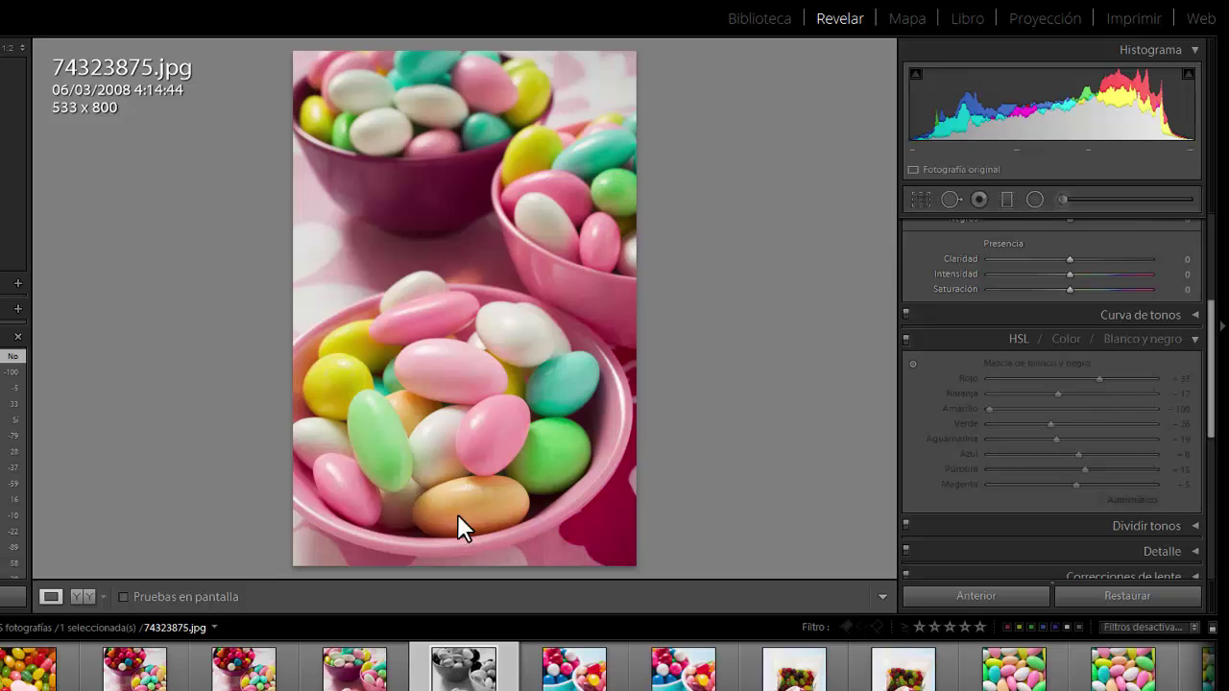
{"action": "left_click", "coordinate": [1150, 337]}
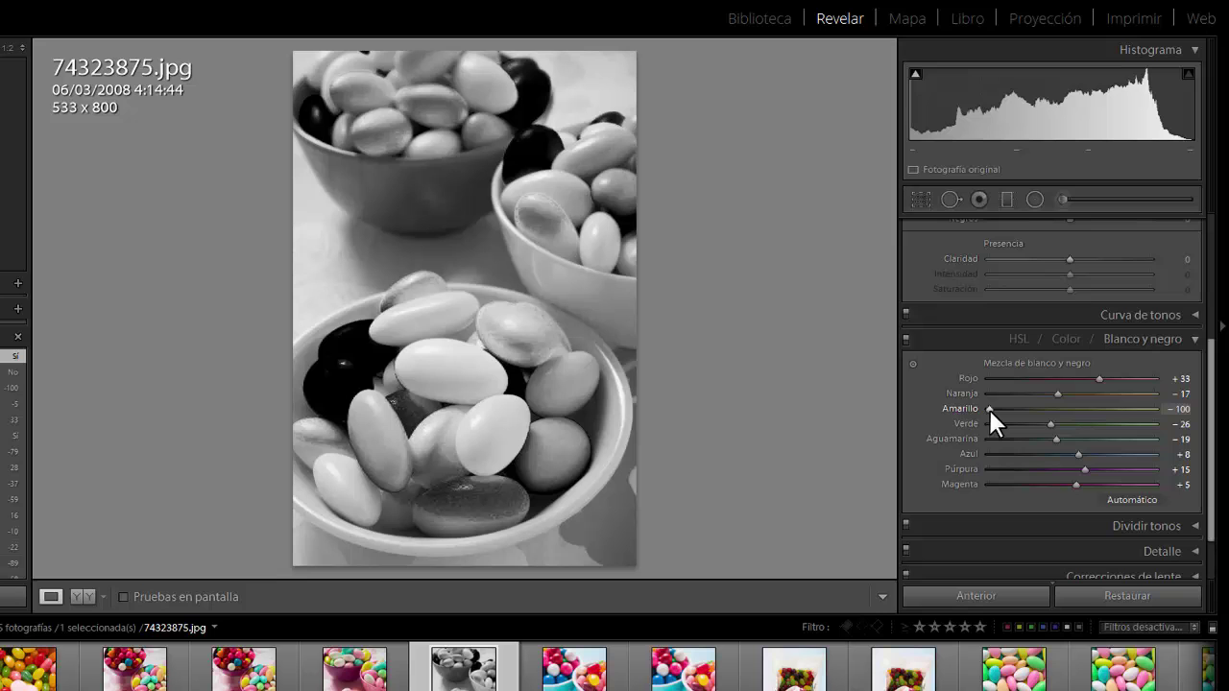
{"action": "left_click_drag", "start_coordinate": [989, 407], "coordinate": [1060, 426]}
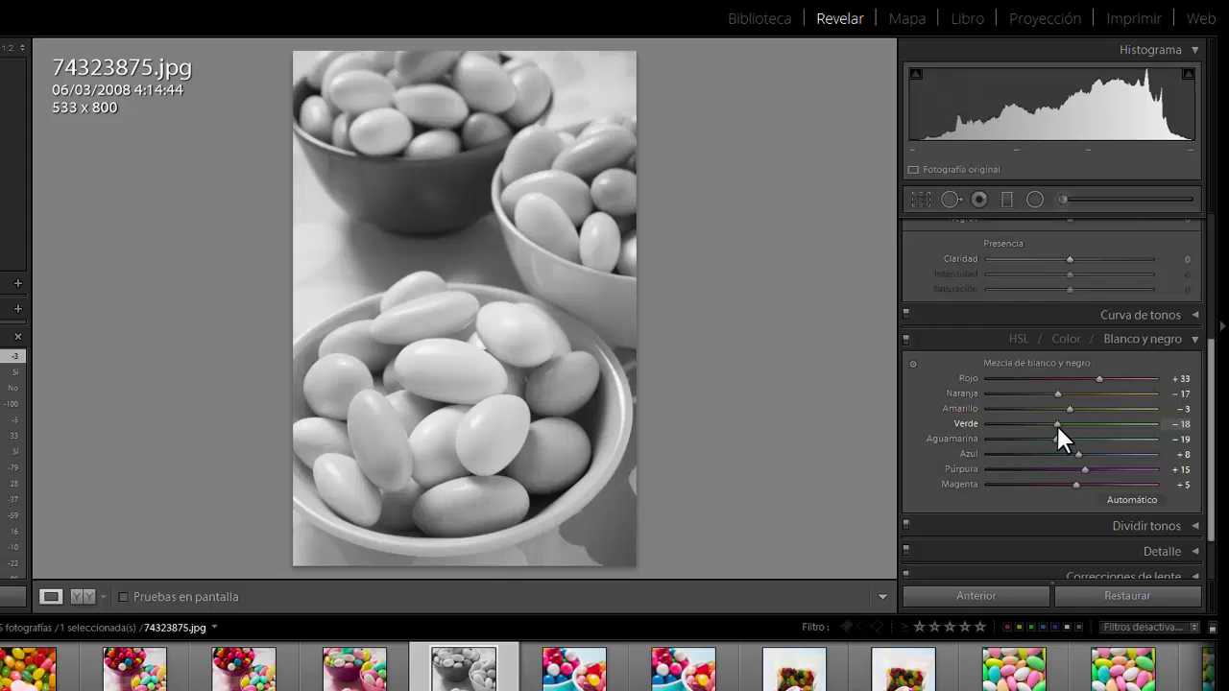
- In the black-and-white mix, set Verde to -3, Aguamarina to -15, Azul to -5 and Púrpura to +39; try Magenta at -70 and settle it at +51
{"action": "left_click_drag", "start_coordinate": [1062, 423], "coordinate": [1057, 442]}
{"action": "mouse_move", "coordinate": [1053, 439]}
{"action": "left_mouse_down"}
{"action": "mouse_move", "coordinate": [1102, 450]}
{"action": "mouse_move", "coordinate": [1066, 446]}
{"action": "left_mouse_up"}
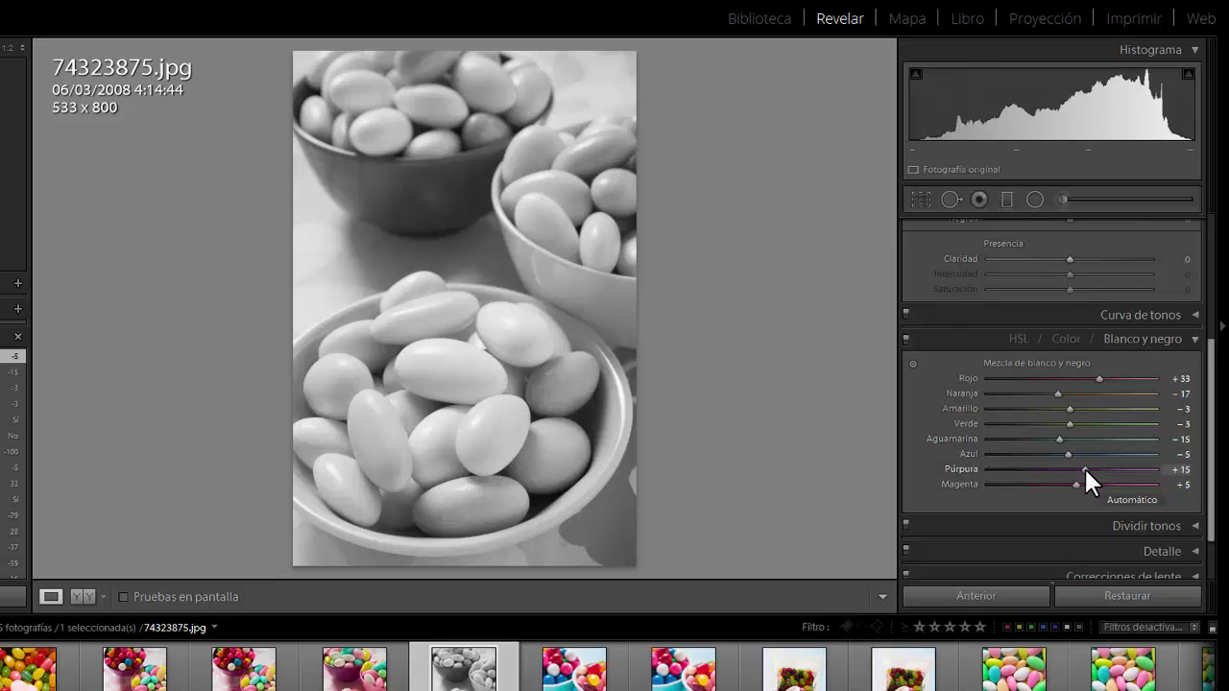
{"action": "left_click_drag", "start_coordinate": [1108, 471], "coordinate": [1005, 481]}
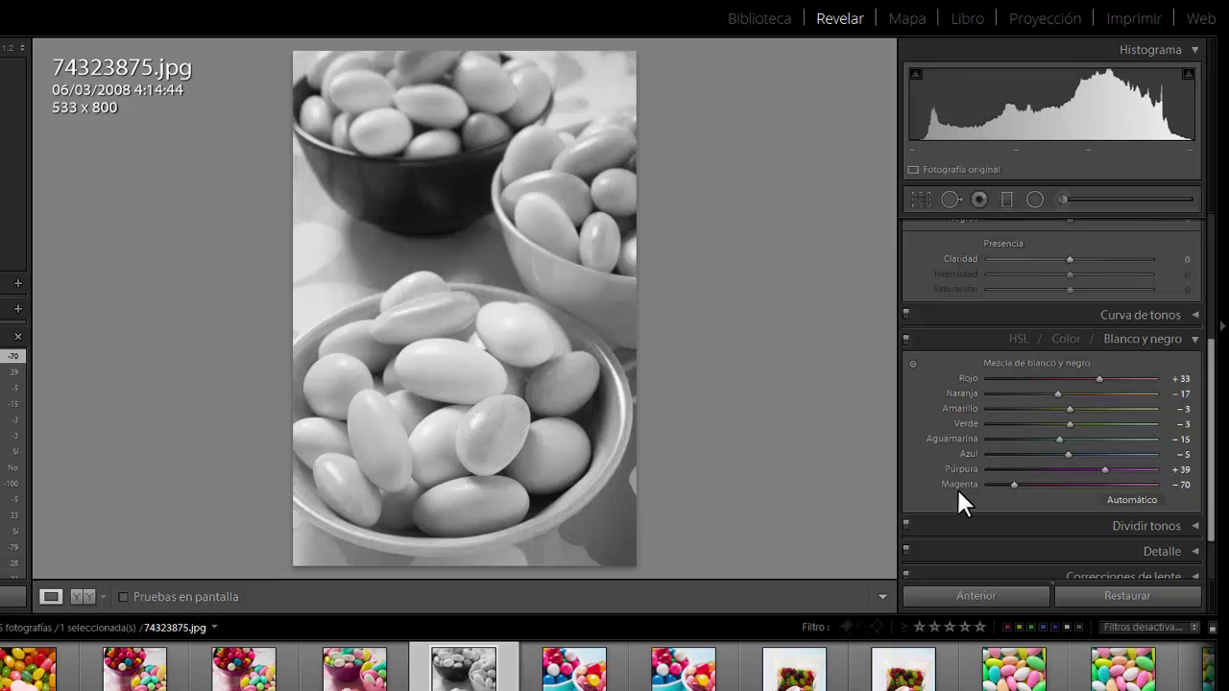
{"action": "left_click_drag", "start_coordinate": [1013, 484], "coordinate": [1110, 486]}
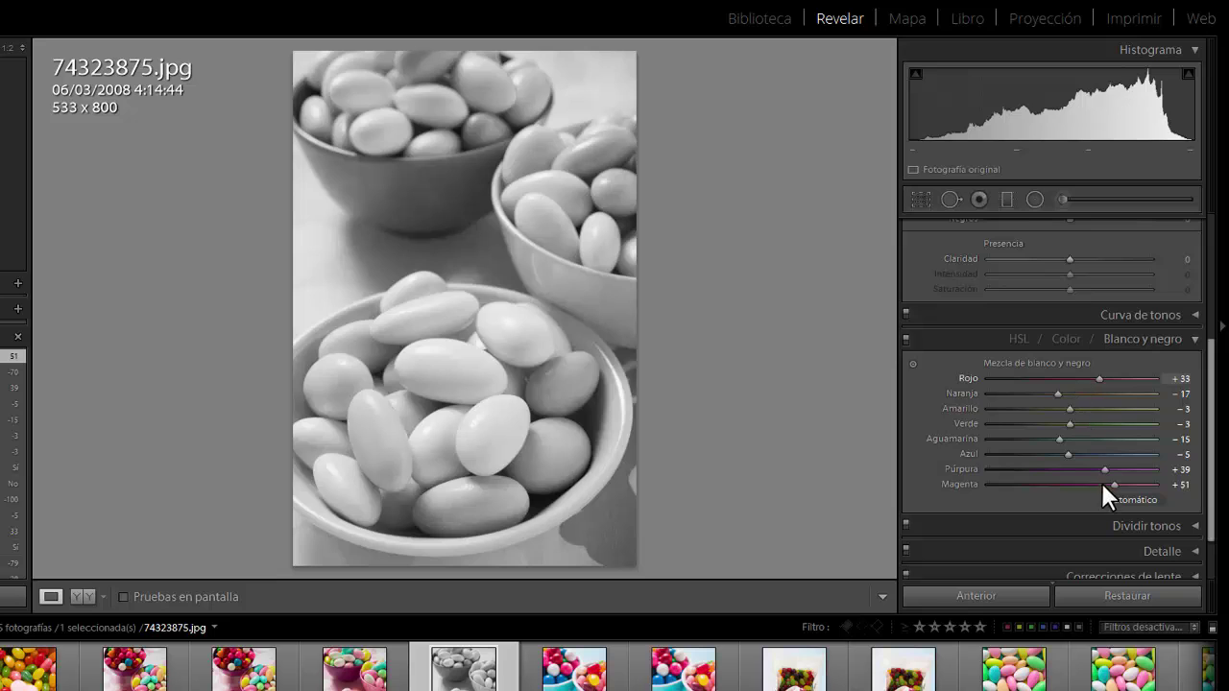
- Return the photo to colour through the Color layout and switch to the HSL layout
{"action": "left_click", "coordinate": [1058, 336]}
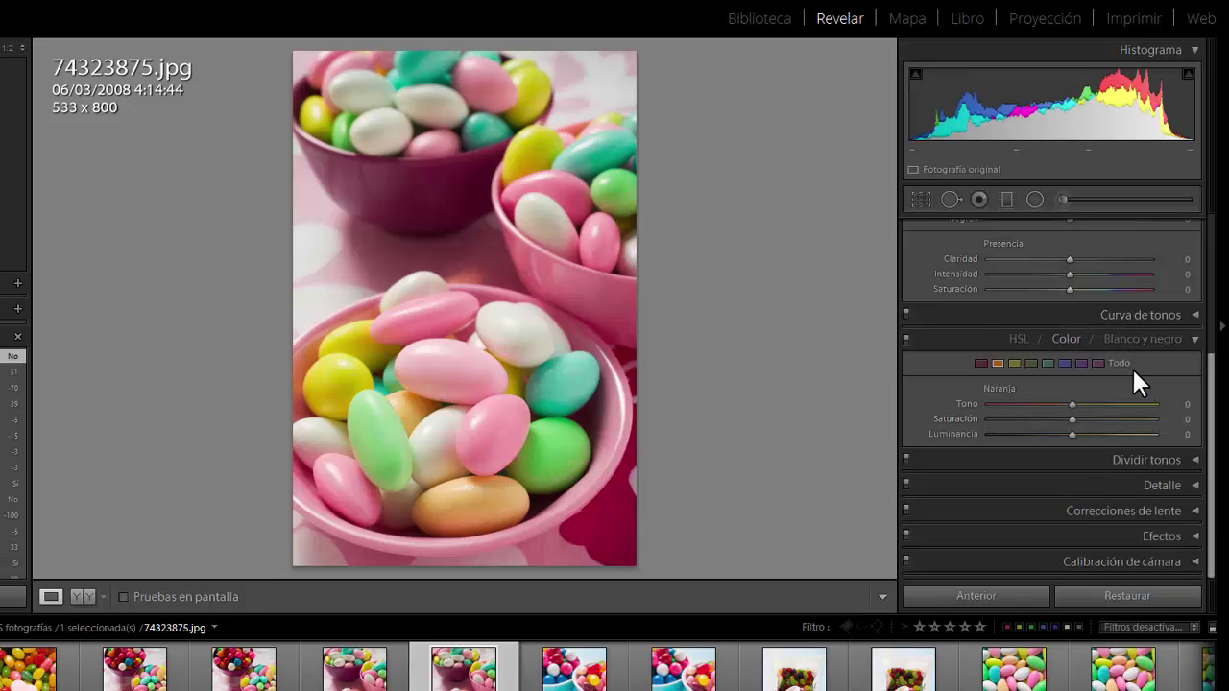
{"action": "left_click", "coordinate": [1005, 332]}
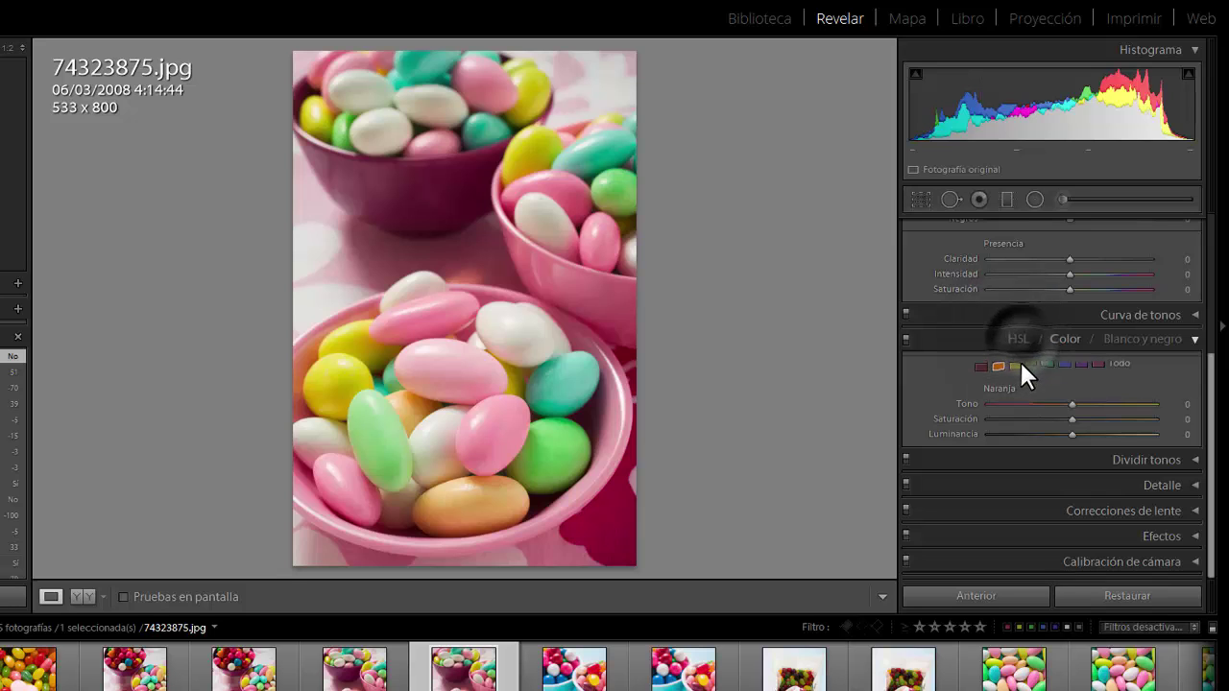
- Switch to the HSL layout and review its Tono, Saturación and Luminancia adjustments
{"action": "left_click", "coordinate": [1020, 357]}
{"action": "scroll", "coordinate": [1116, 340], "scroll_direction": "up", "scroll_amount": 2}
{"action": "scroll", "coordinate": [1166, 340], "scroll_direction": "down", "scroll_amount": 2}
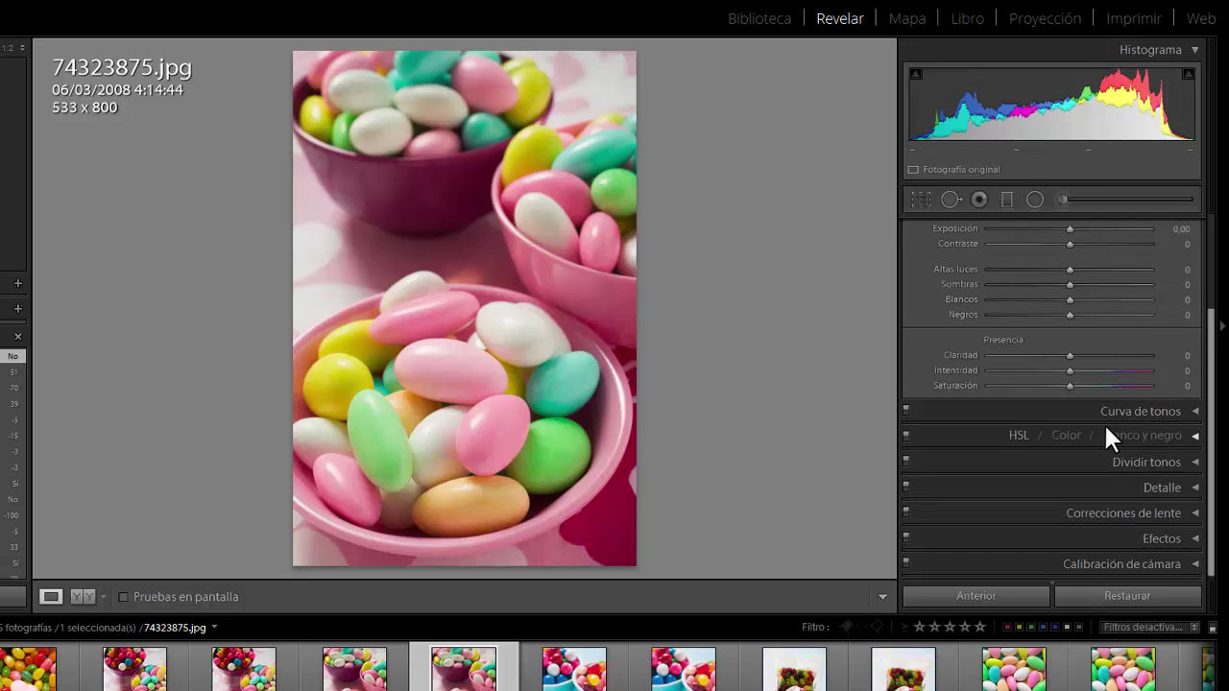
{"action": "left_click", "coordinate": [1196, 435]}
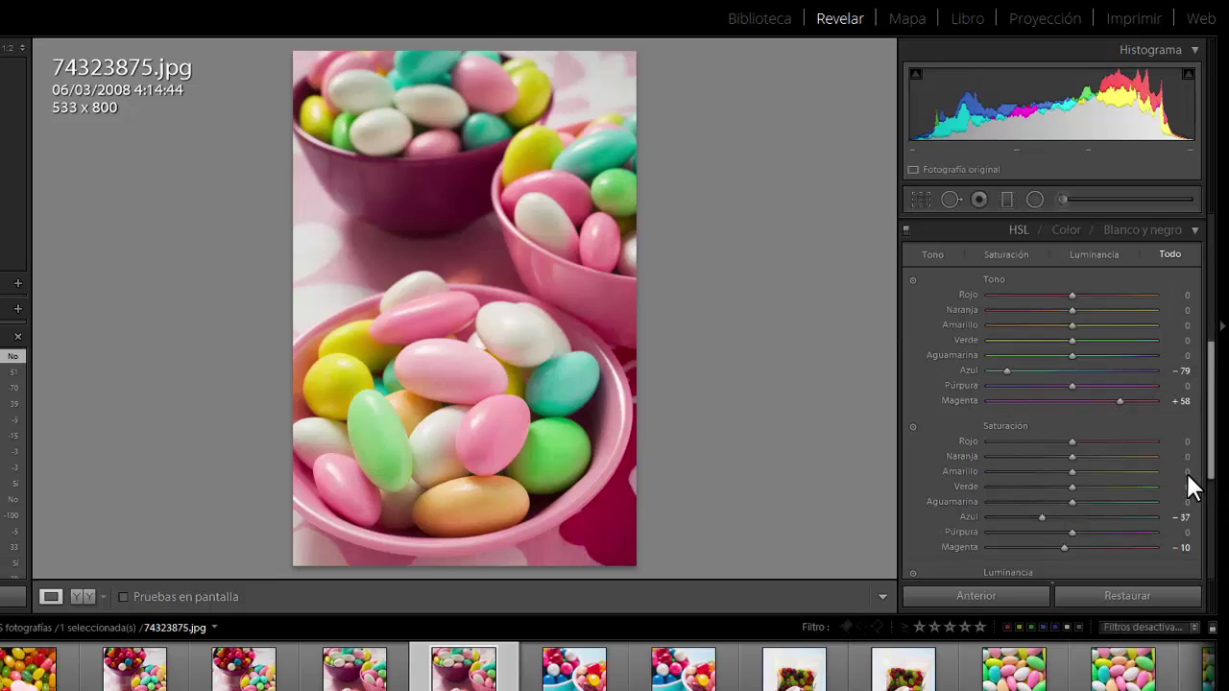
{"action": "scroll", "coordinate": [1102, 376], "scroll_direction": "down", "scroll_amount": 4}
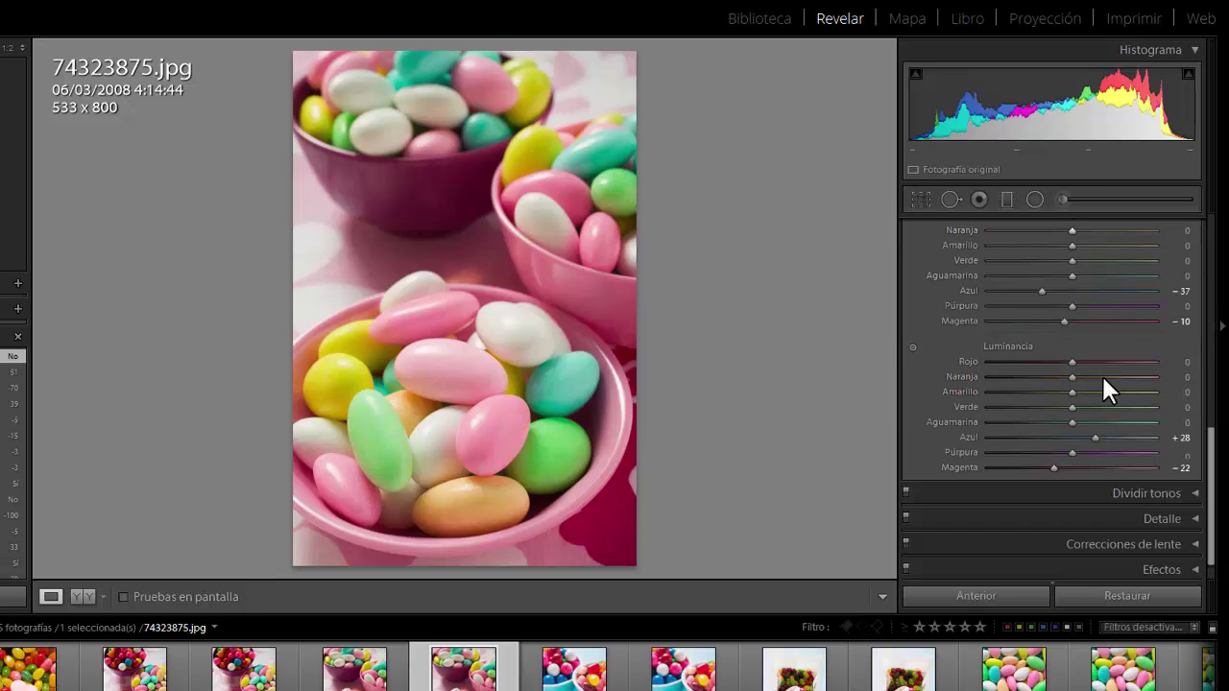
{"action": "scroll", "coordinate": [1029, 311], "scroll_direction": "up", "scroll_amount": 4}
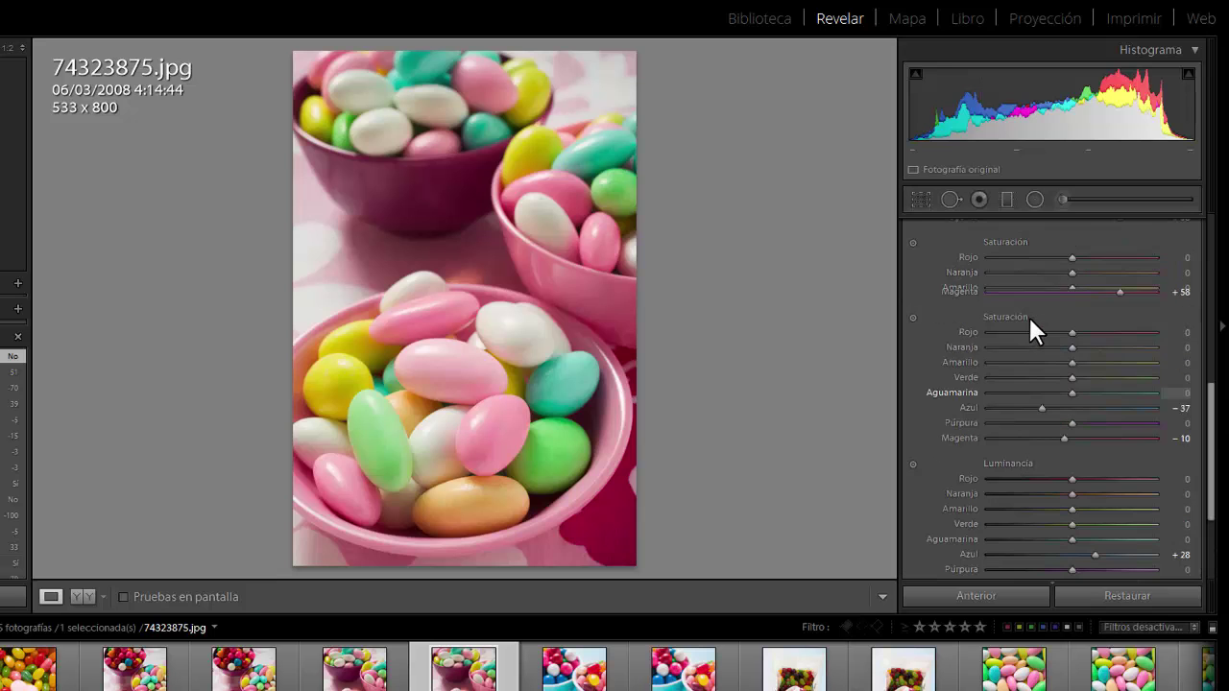
{"action": "scroll", "coordinate": [1037, 326], "scroll_direction": "up", "scroll_amount": 5}
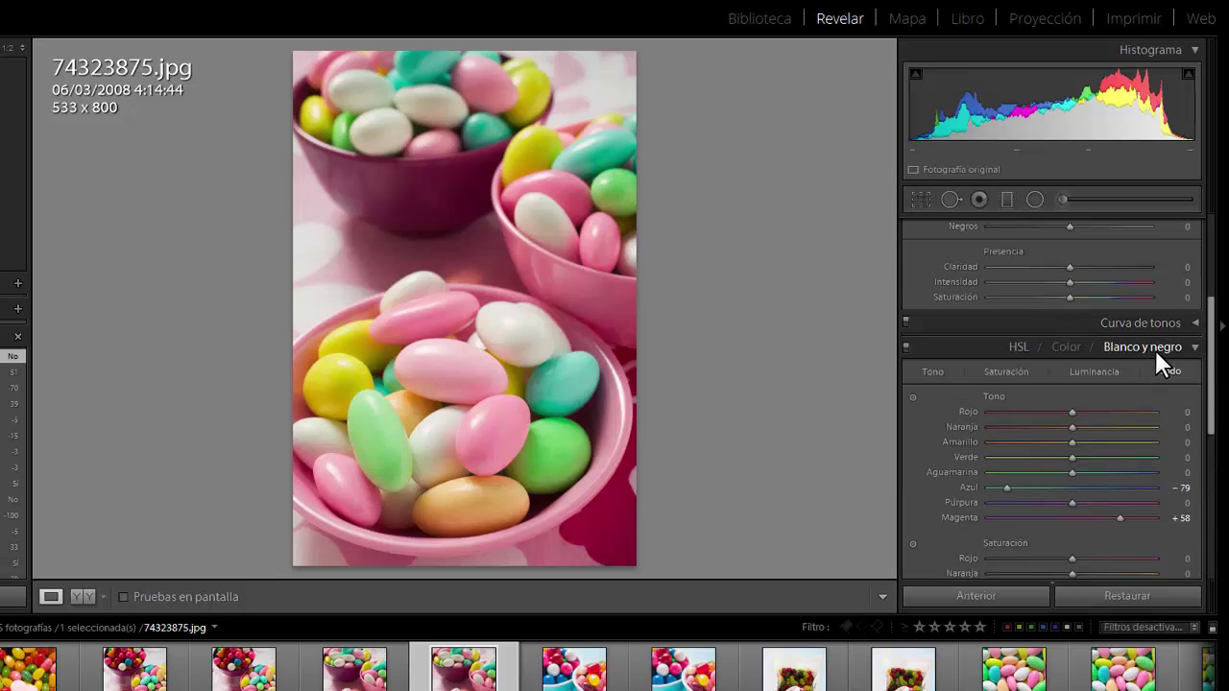
- Convert the photo to black and white, reset all its develop settings, and collapse the section back in the HSL layout
{"action": "left_click", "coordinate": [1152, 347]}
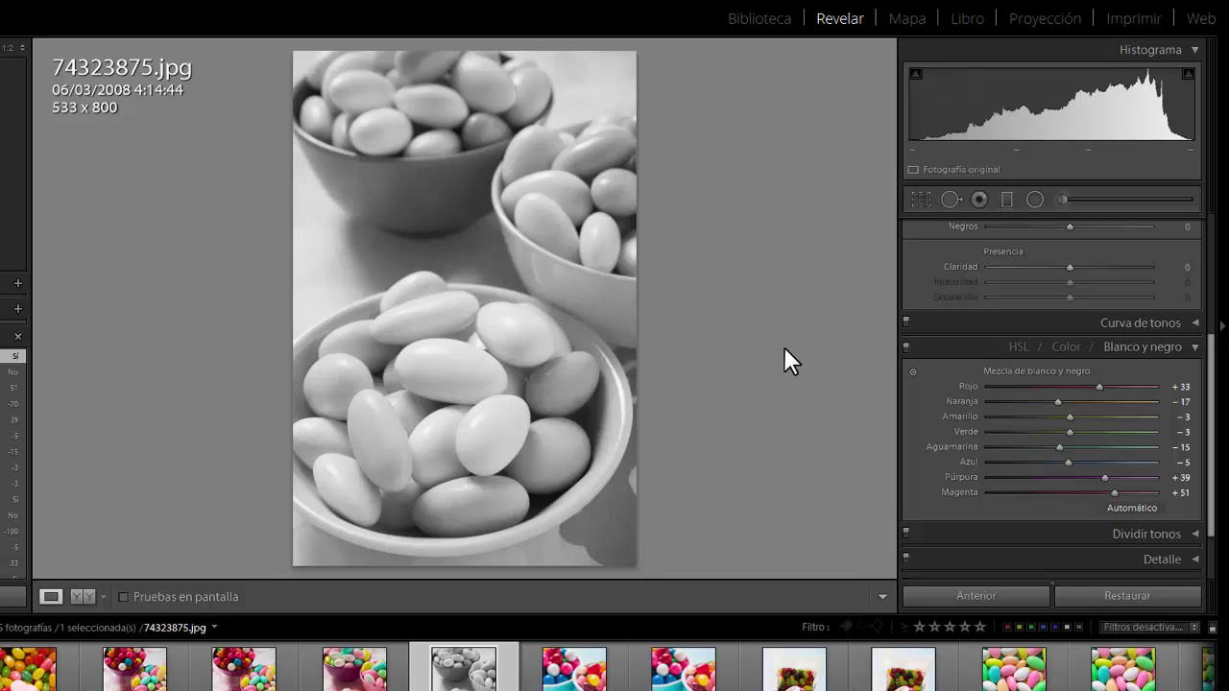
{"action": "left_click", "coordinate": [1132, 596]}
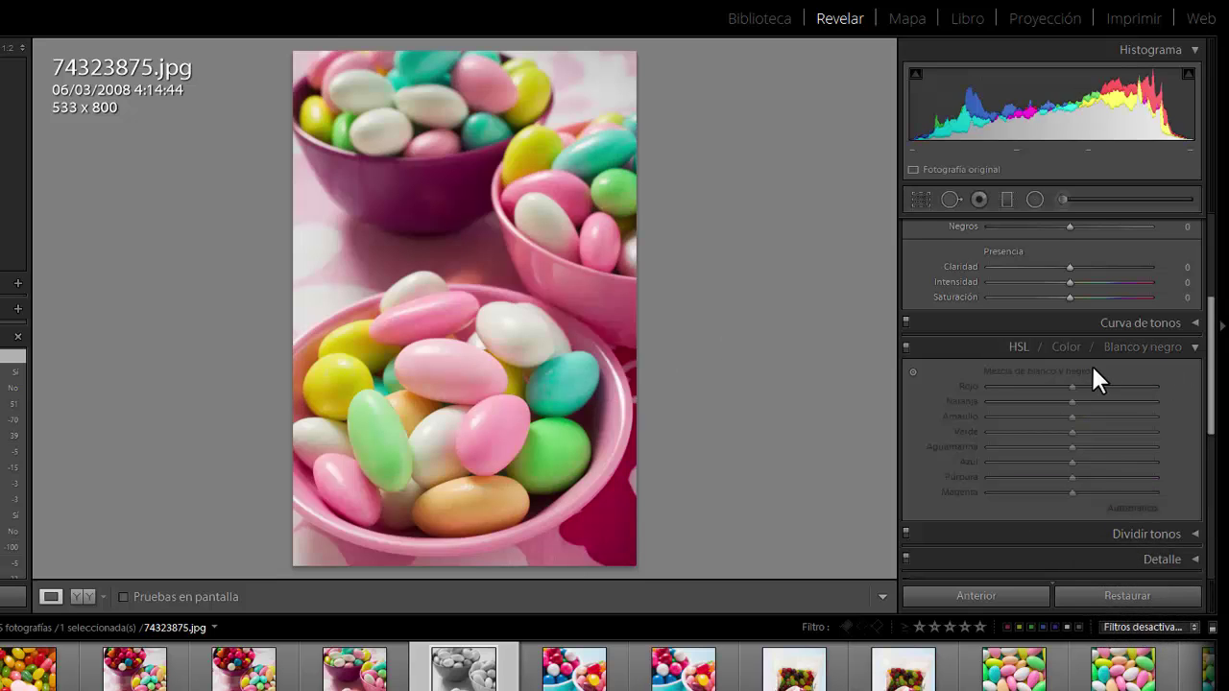
{"action": "left_click", "coordinate": [1017, 348]}
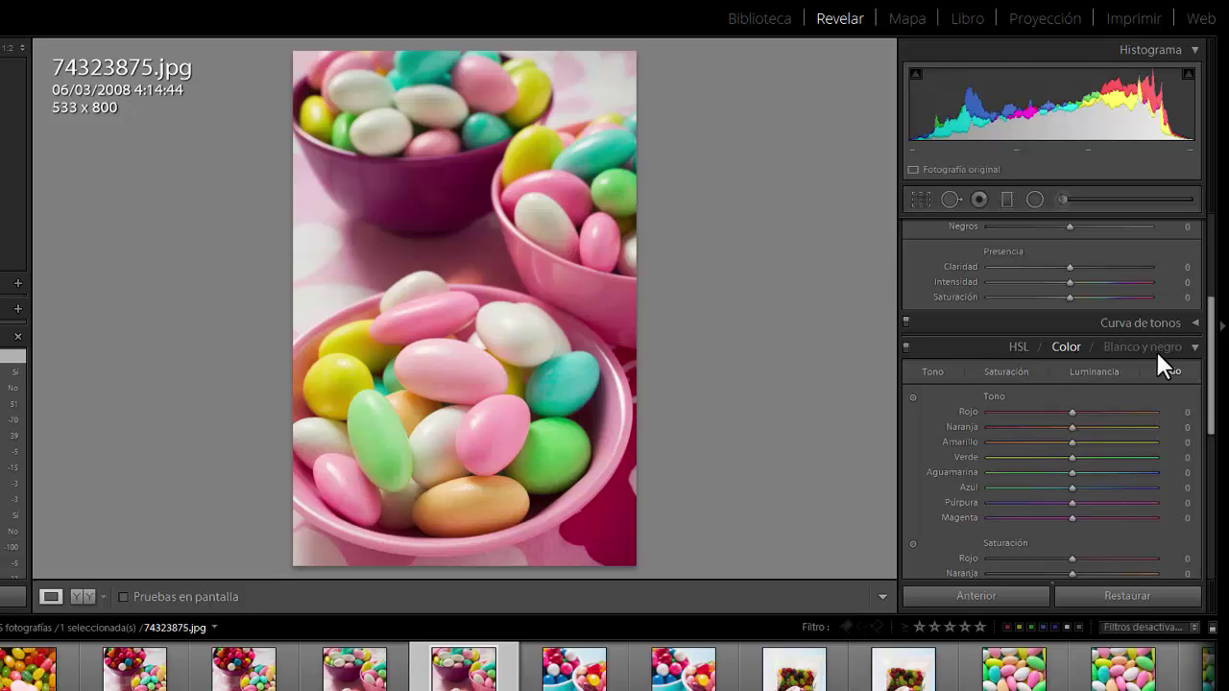
{"action": "left_click", "coordinate": [1194, 348]}
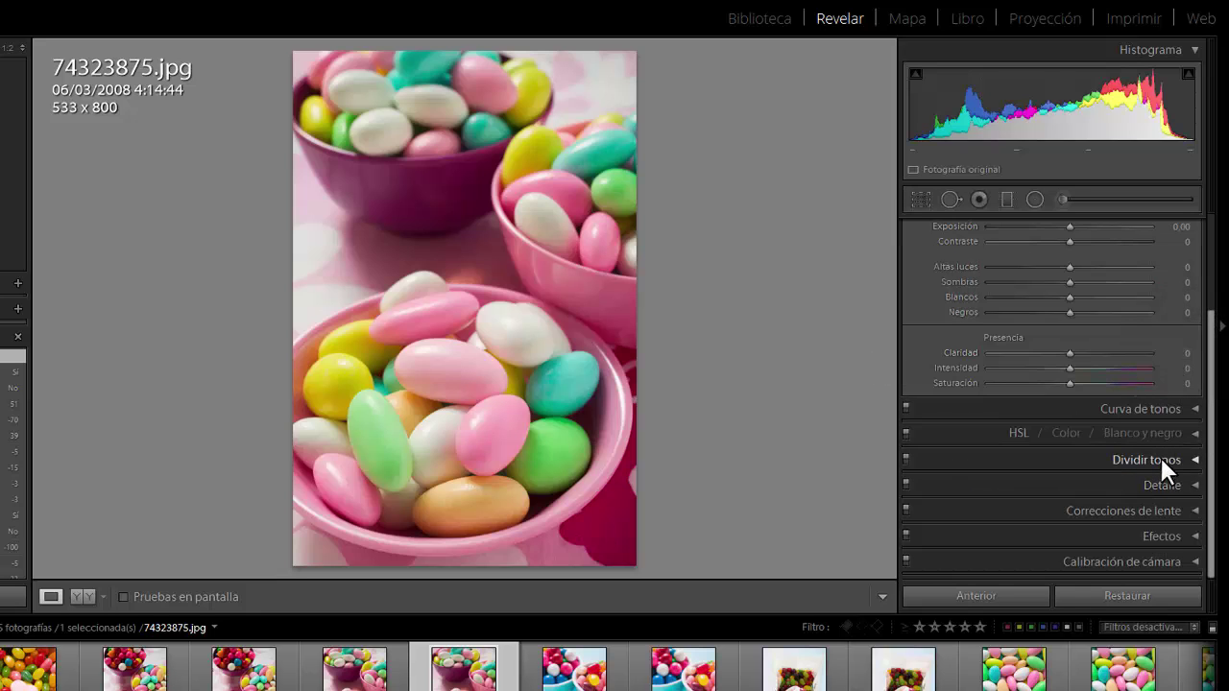
- Expand the Curva de tonos section and review the controls of Básicos and the tone curve
{"action": "left_click", "coordinate": [1194, 408]}
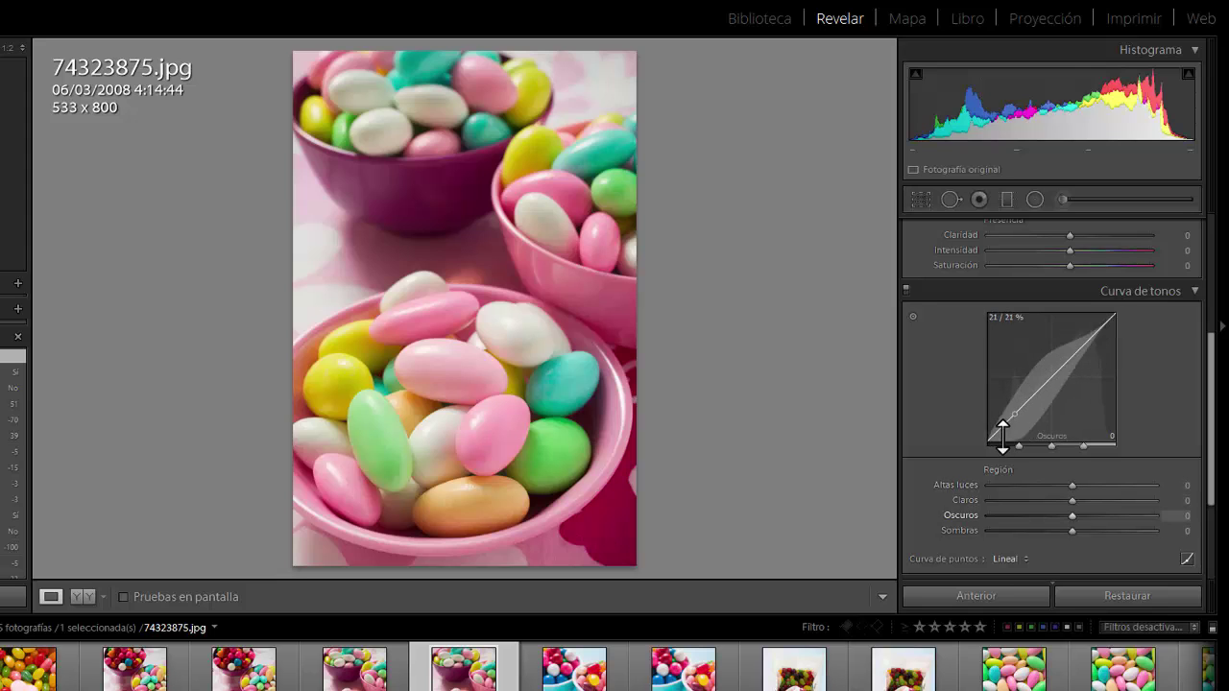
{"action": "scroll", "coordinate": [1168, 389], "scroll_direction": "up", "scroll_amount": 5}
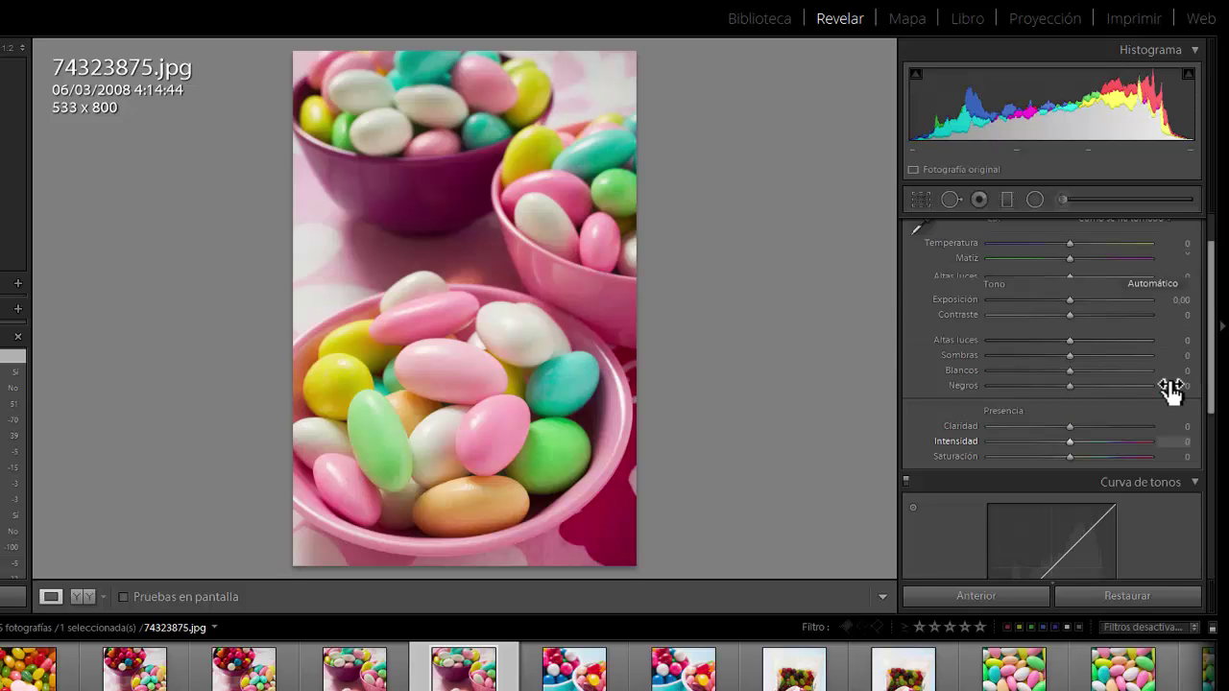
{"action": "scroll", "coordinate": [1170, 389], "scroll_direction": "down", "scroll_amount": 5}
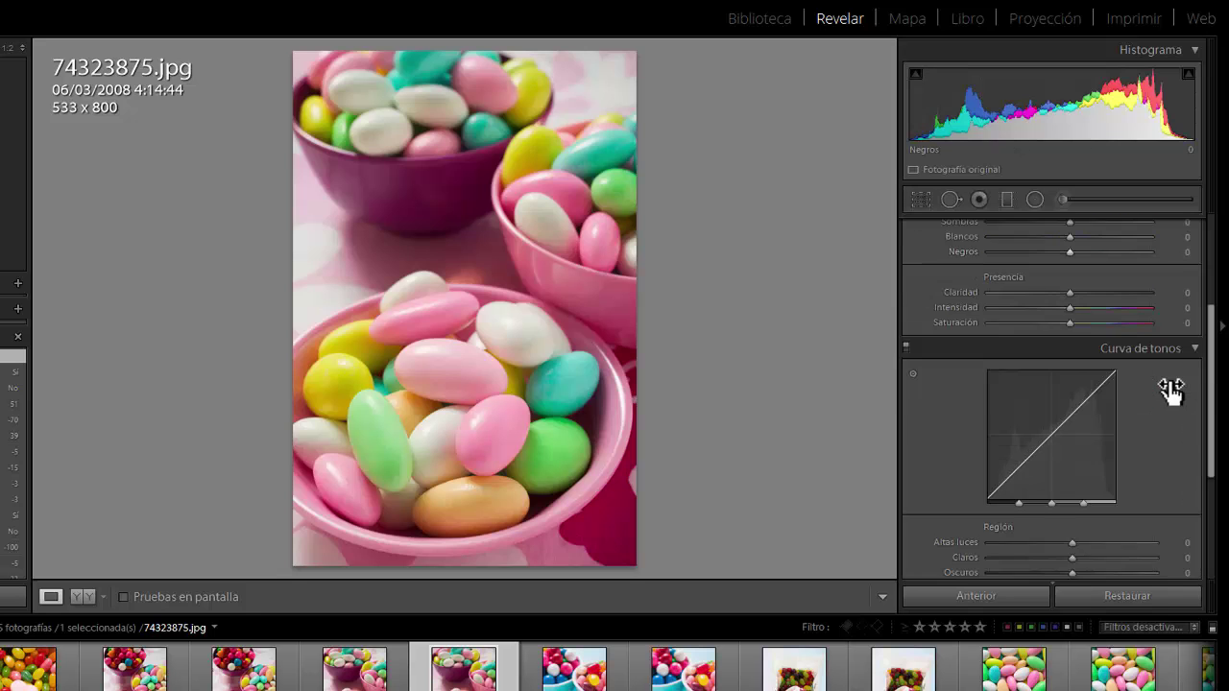
{"action": "scroll", "coordinate": [1150, 379], "scroll_direction": "down", "scroll_amount": 2}
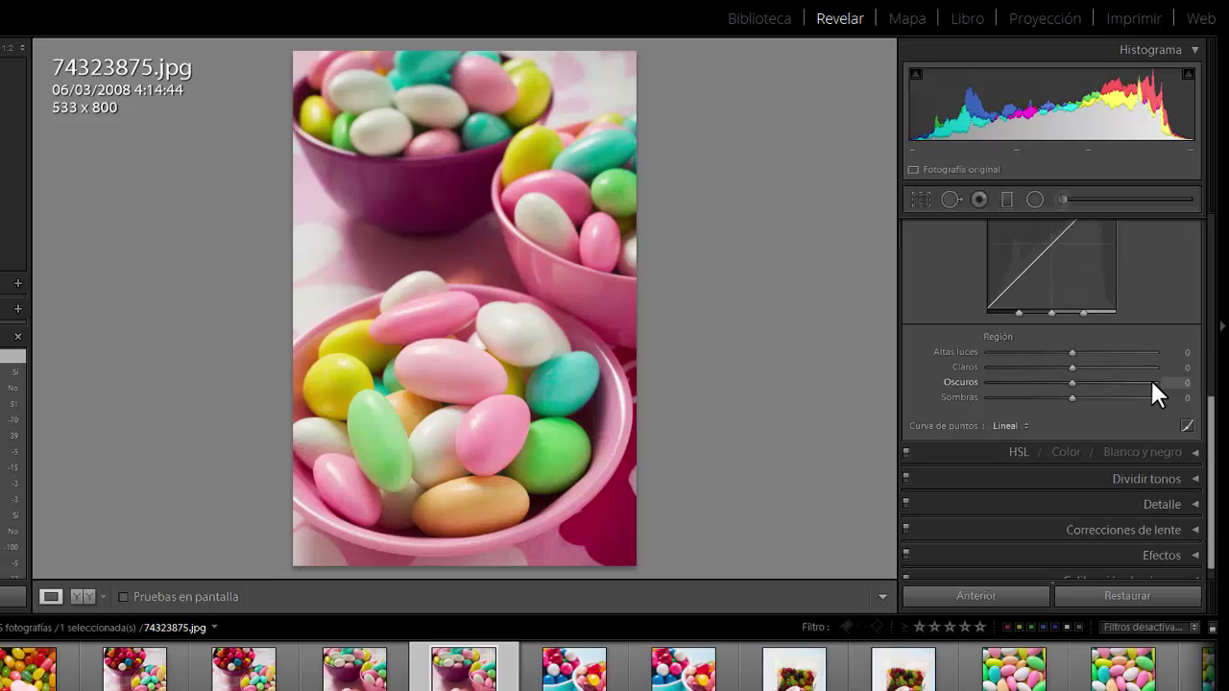
{"action": "scroll", "coordinate": [1120, 441], "scroll_direction": "up", "scroll_amount": 4}
{"action": "scroll", "coordinate": [1119, 440], "scroll_direction": "up", "scroll_amount": 6}
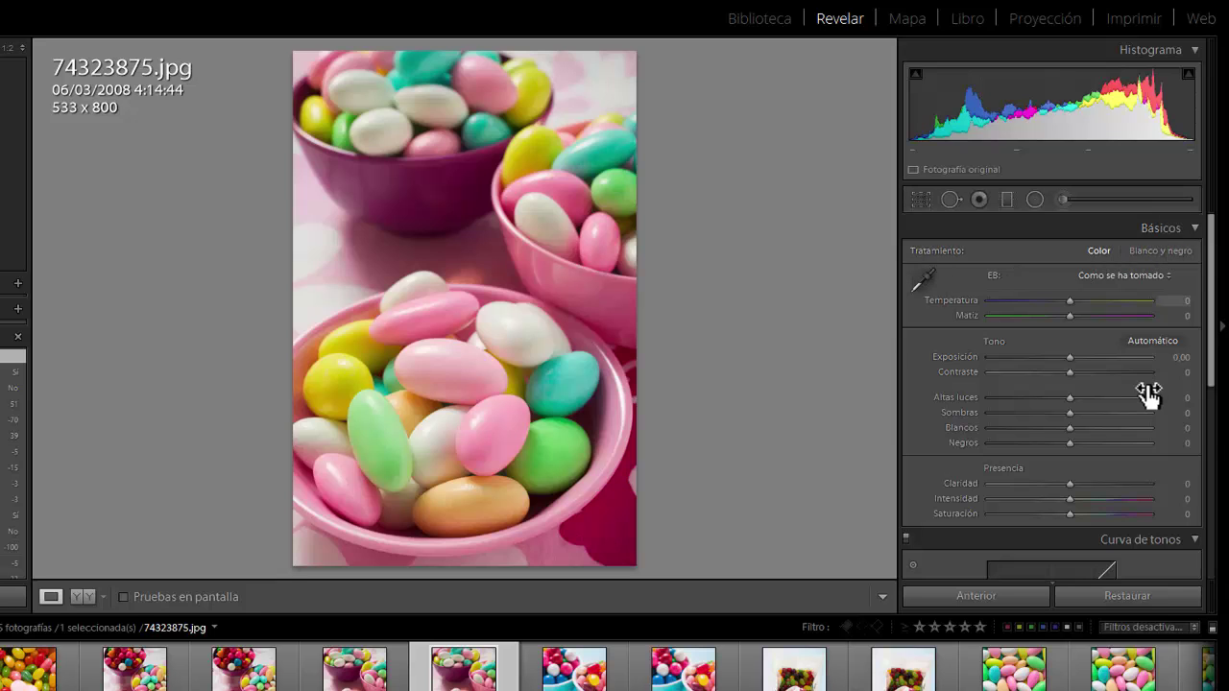
{"action": "scroll", "coordinate": [1143, 393], "scroll_direction": "down", "scroll_amount": 4}
{"action": "scroll", "coordinate": [1136, 419], "scroll_direction": "down", "scroll_amount": 7}
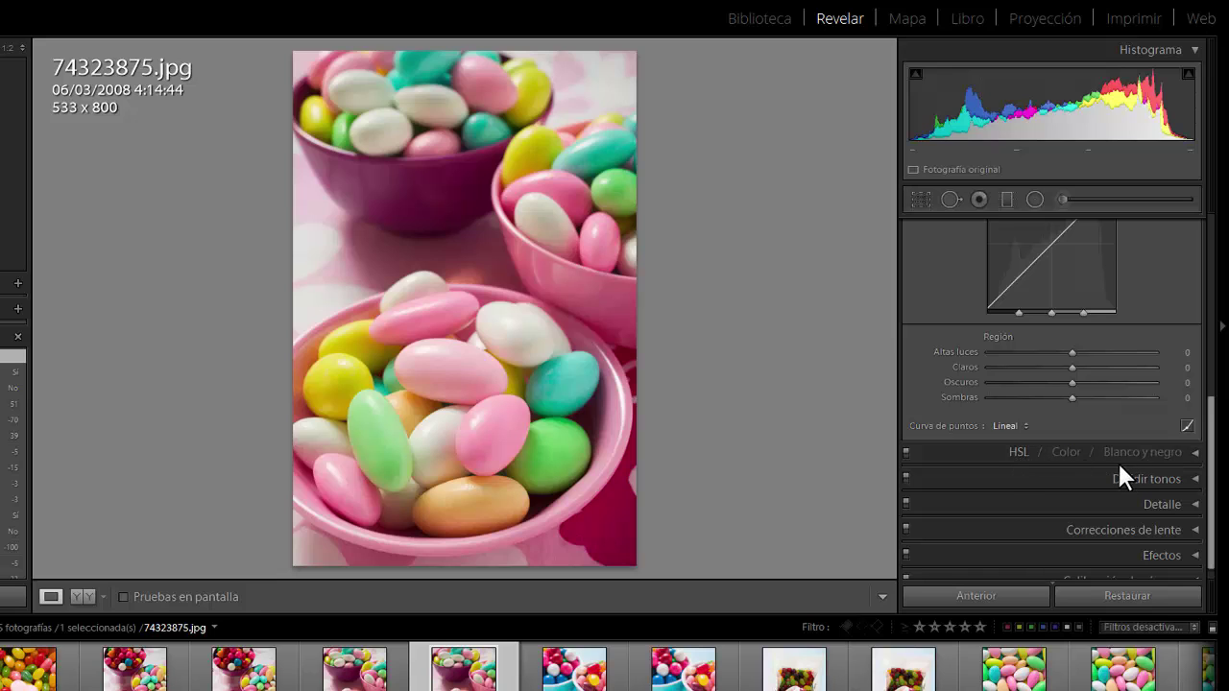
{"action": "scroll", "coordinate": [1105, 393], "scroll_direction": "up", "scroll_amount": 5}
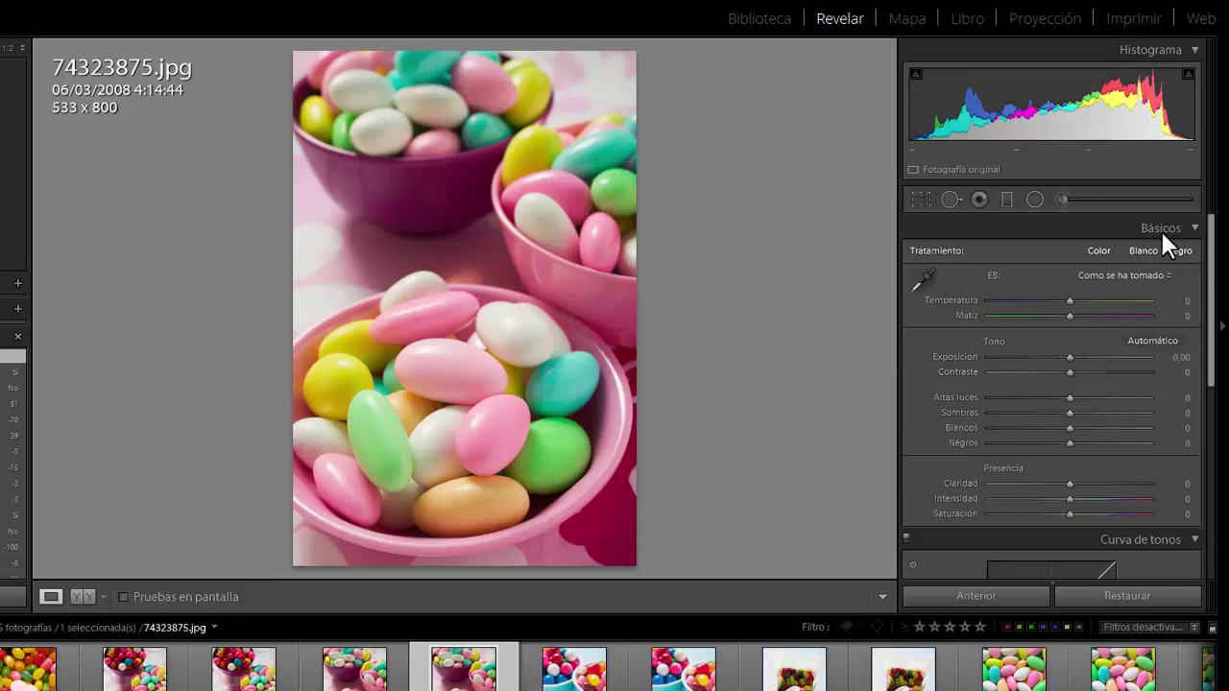
{"action": "scroll", "coordinate": [1063, 405], "scroll_direction": "down", "scroll_amount": 1}
{"action": "scroll", "coordinate": [1076, 480], "scroll_direction": "down", "scroll_amount": 1}
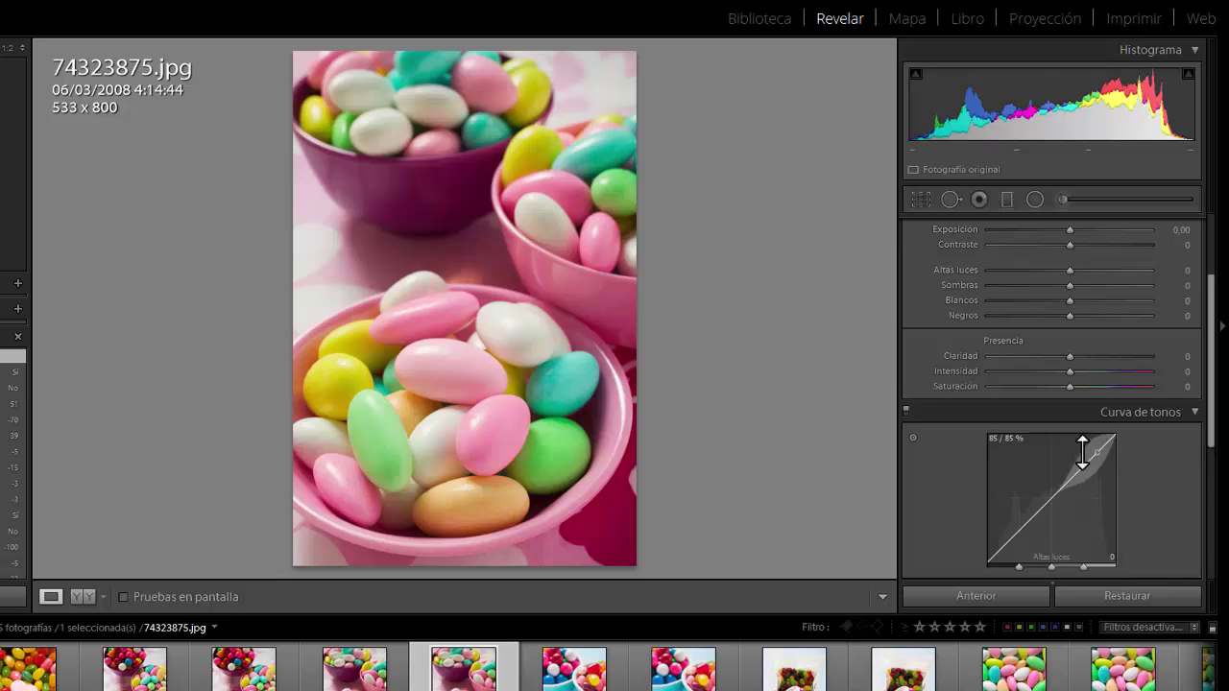
{"action": "scroll", "coordinate": [1084, 461], "scroll_direction": "down", "scroll_amount": 4}
{"action": "scroll", "coordinate": [1080, 449], "scroll_direction": "down", "scroll_amount": 1}
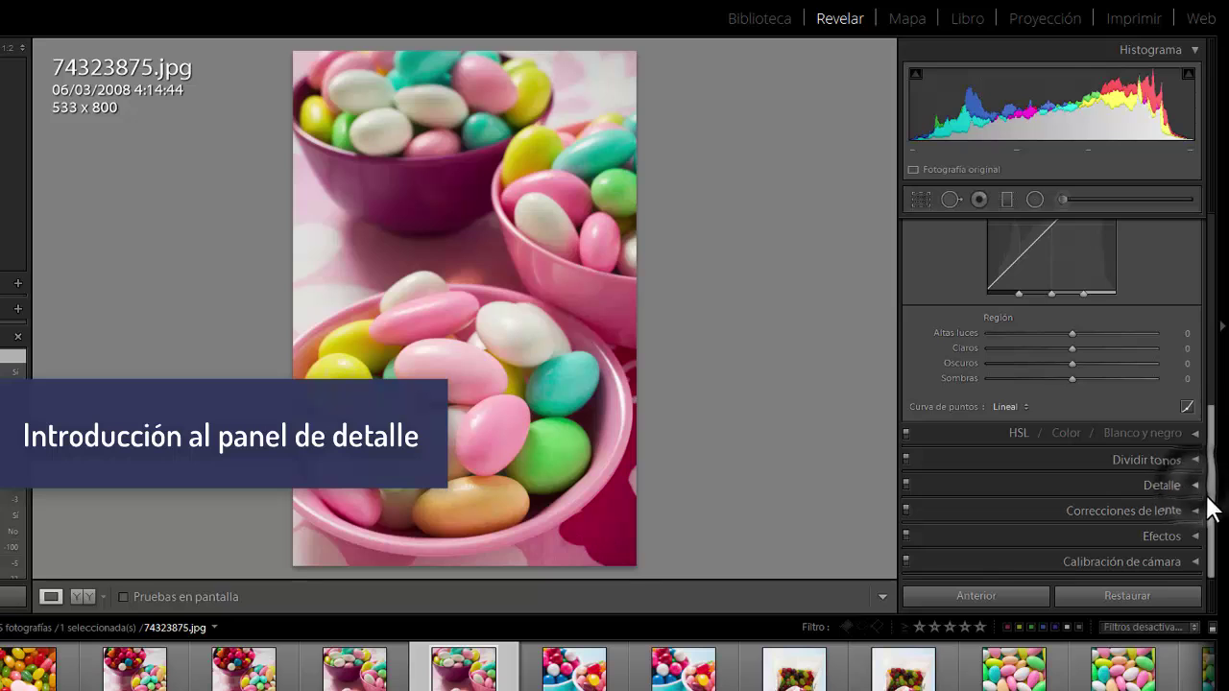
- Expand the Detalle section, zoom in on the front bowl, and centre the detail preview on its pink candy
{"action": "key", "text": "ctrl+5"}
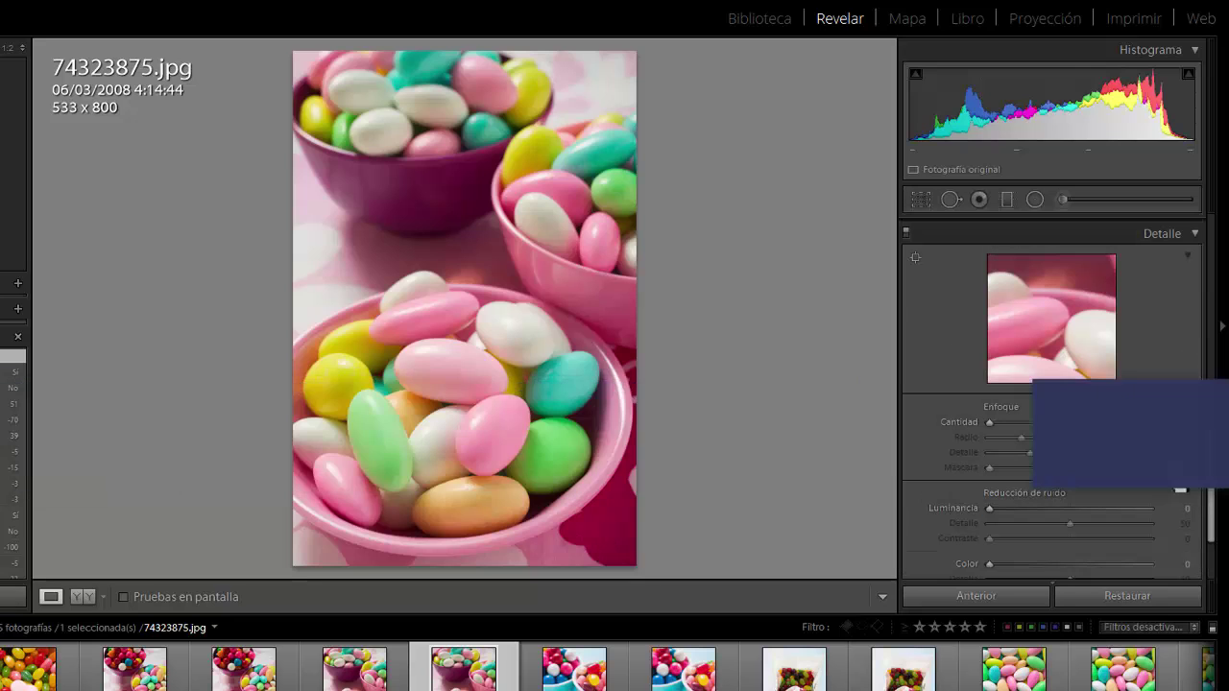
{"action": "left_click", "coordinate": [498, 445]}
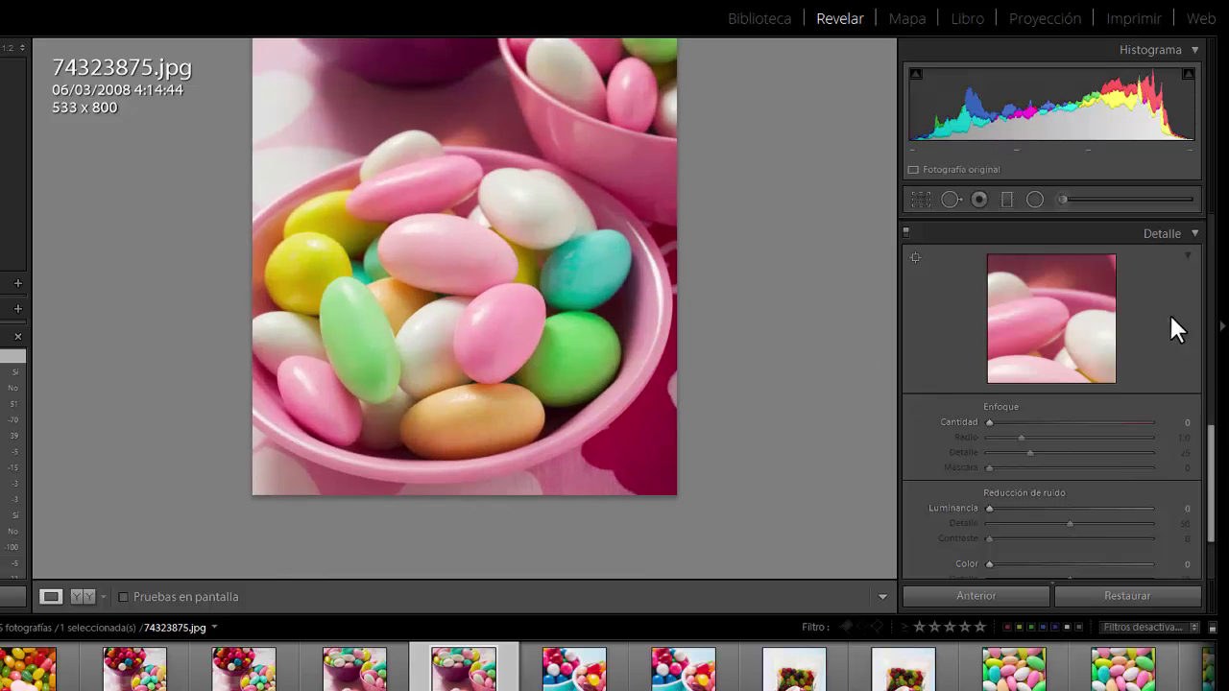
{"action": "left_click", "coordinate": [915, 258]}
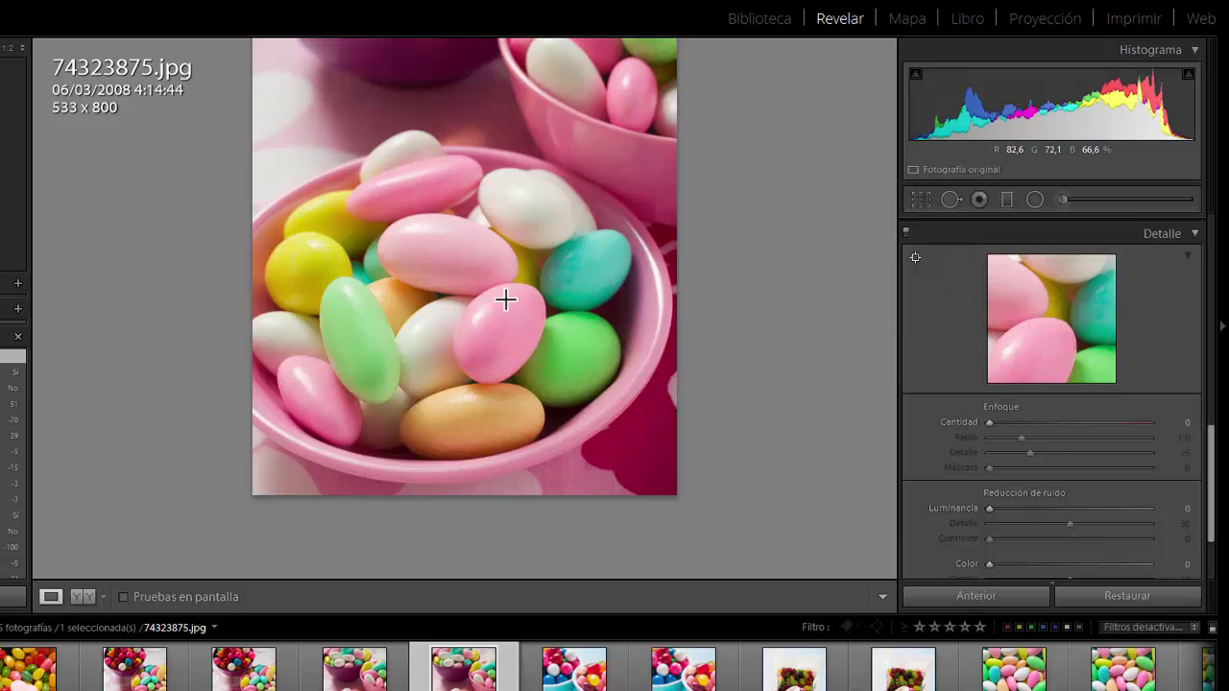
{"action": "left_click", "coordinate": [496, 328]}
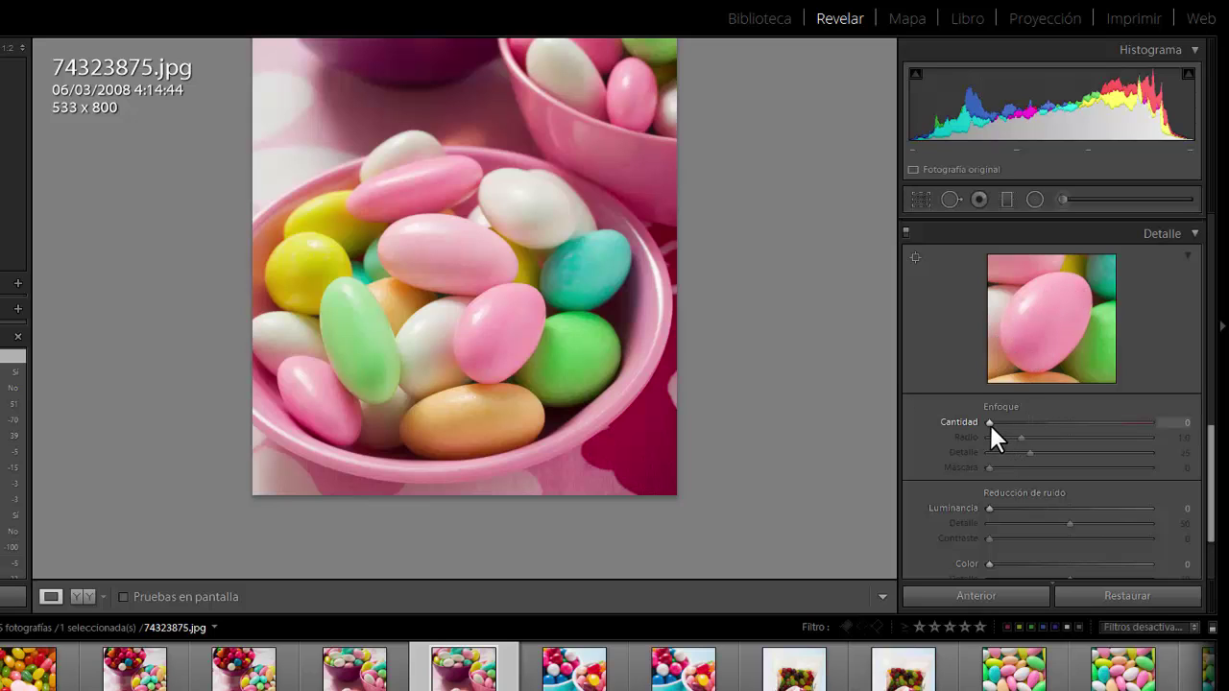
- Set Enfoque Cantidad to 3, try its Detalle at 0 and undo that, and set noise-reduction Color to 18
{"action": "left_click_drag", "start_coordinate": [989, 423], "coordinate": [973, 452]}
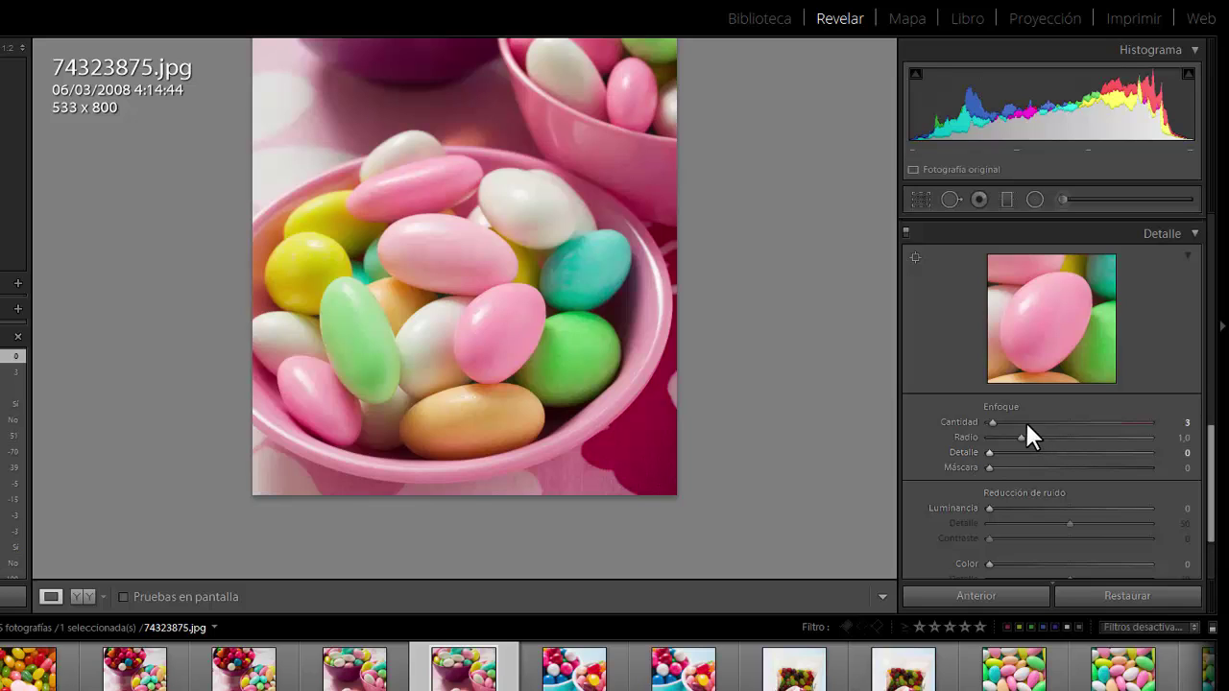
{"action": "key", "text": "ctrl+z"}
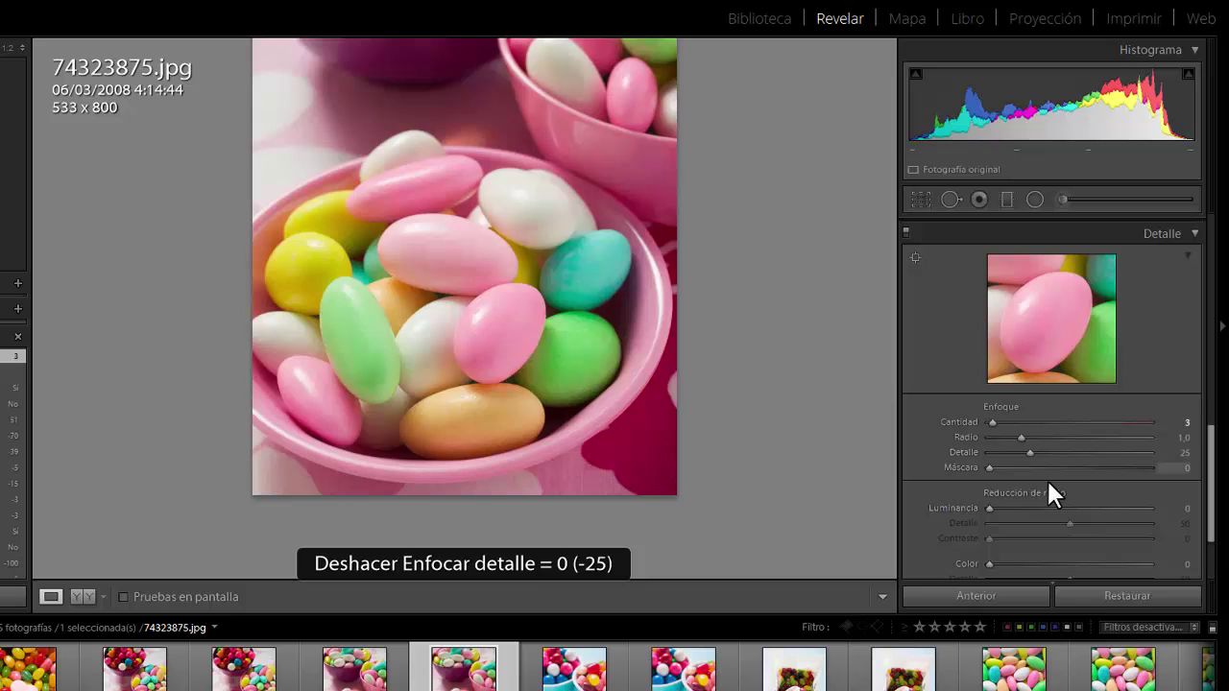
{"action": "scroll", "coordinate": [1169, 432], "scroll_direction": "down", "scroll_amount": 2}
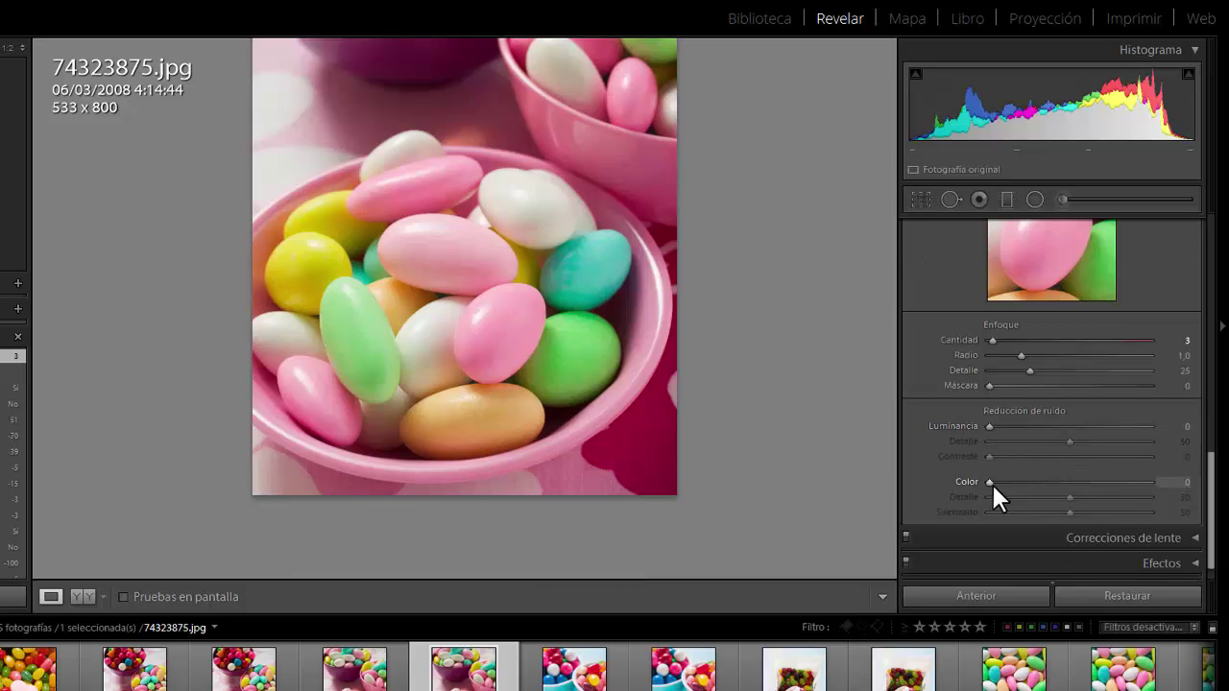
{"action": "left_click_drag", "start_coordinate": [990, 482], "coordinate": [1024, 511]}
{"action": "scroll", "coordinate": [1085, 447], "scroll_direction": "down", "scroll_amount": 1}
{"action": "scroll", "coordinate": [1087, 441], "scroll_direction": "up", "scroll_amount": 5}
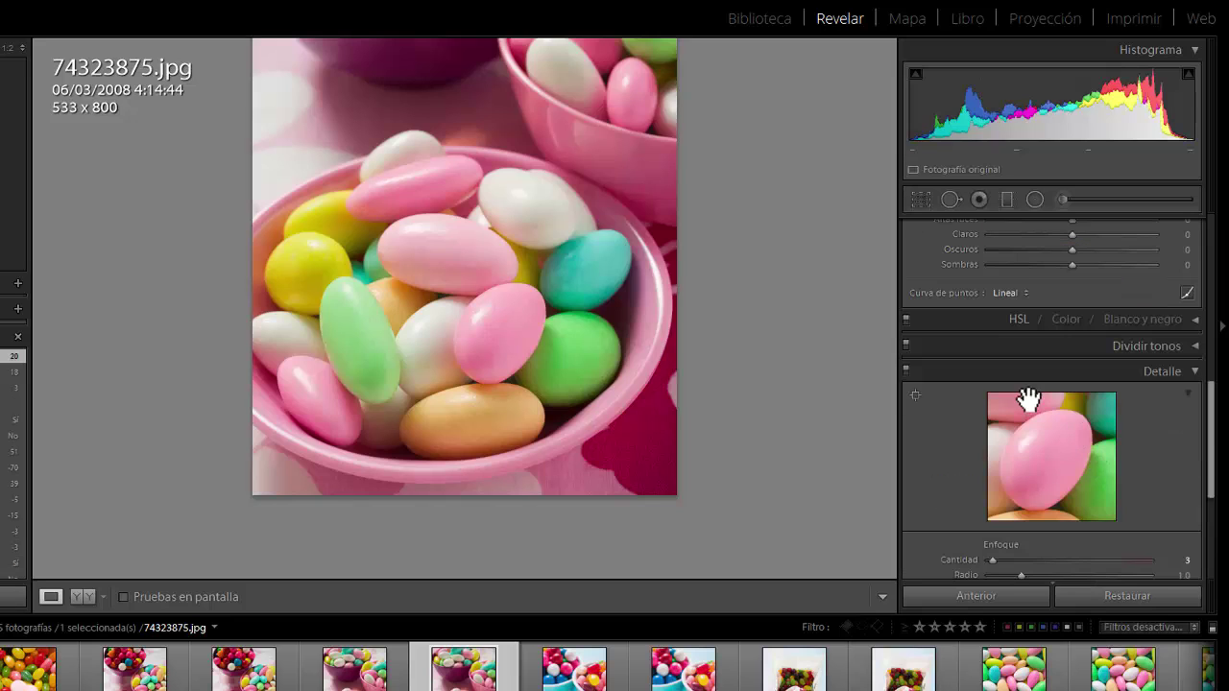
- Hide and restore the detail preview, and reset the photo's sharpening and noise-reduction settings
{"action": "left_click", "coordinate": [1189, 394]}
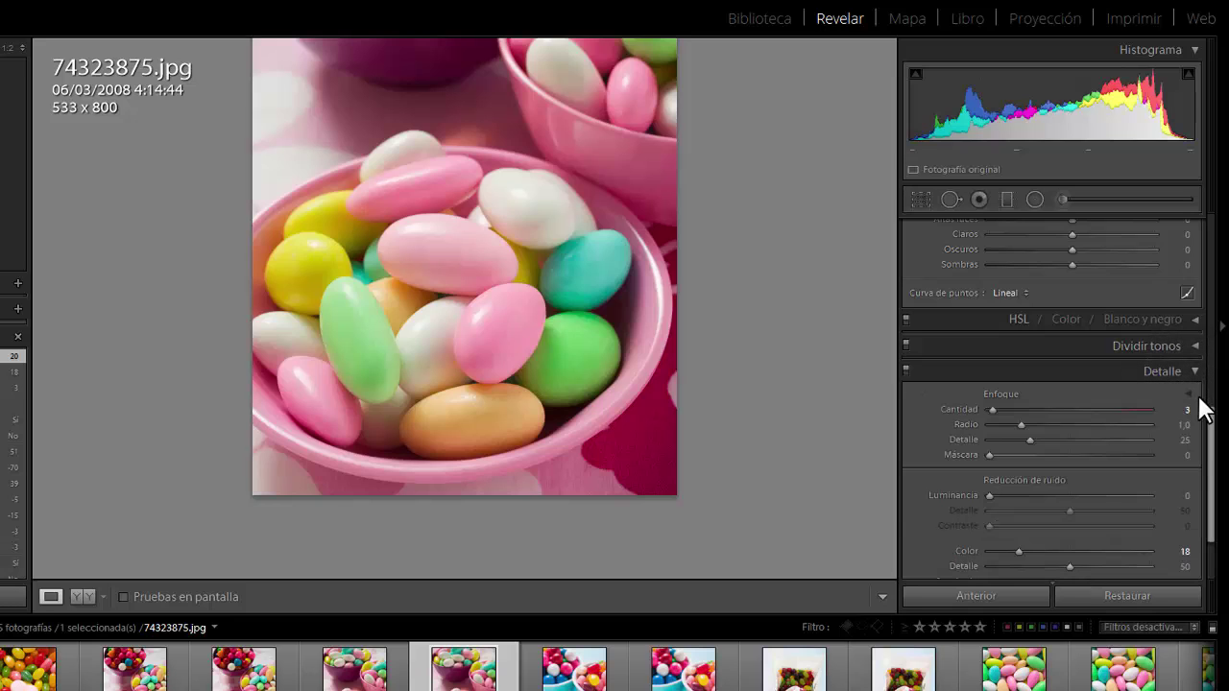
{"action": "left_click", "coordinate": [1190, 392]}
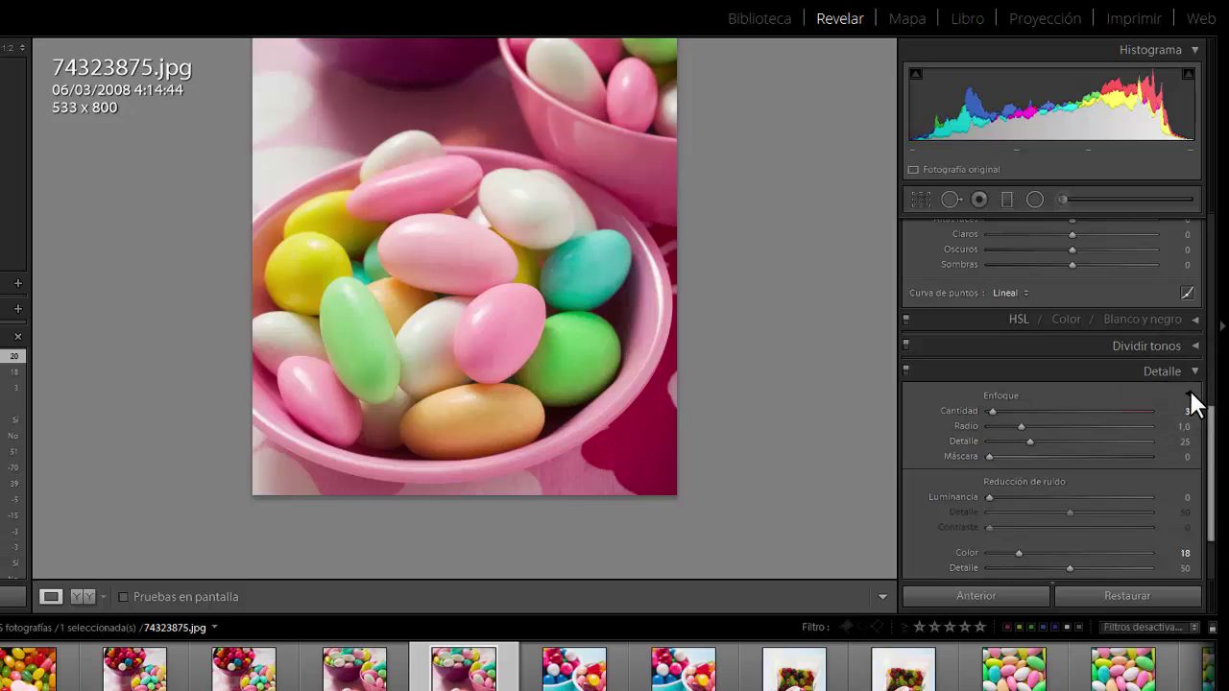
{"action": "scroll", "coordinate": [1080, 499], "scroll_direction": "down", "scroll_amount": 2}
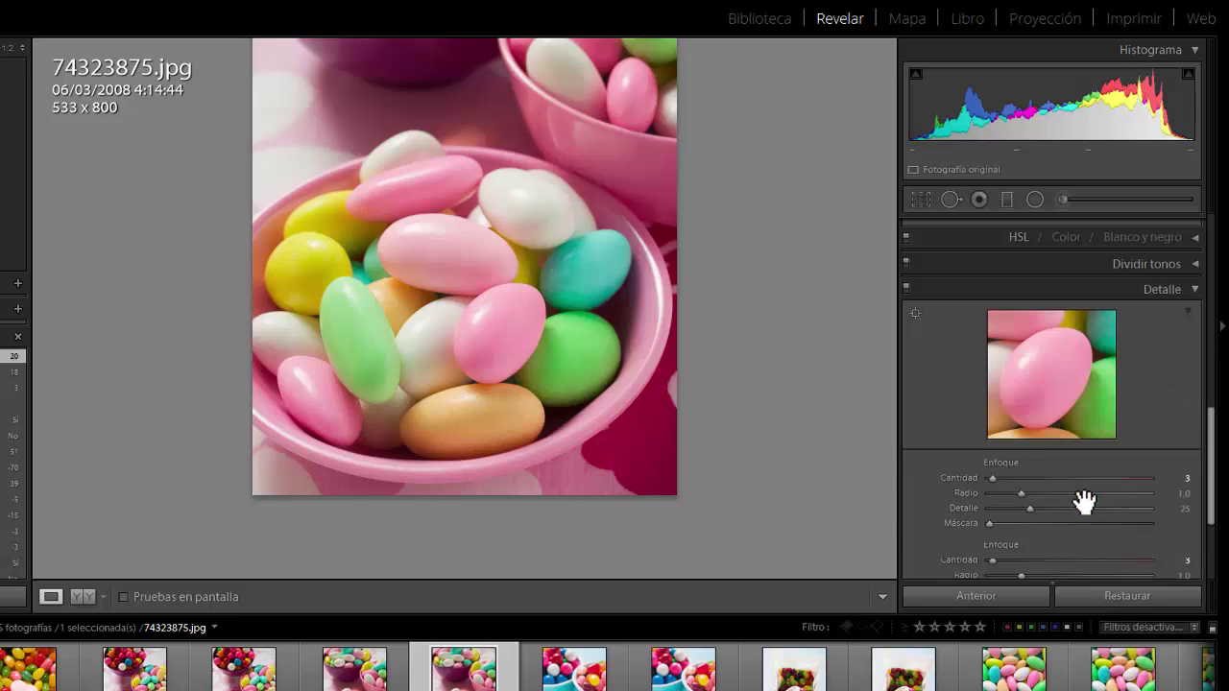
{"action": "left_click_drag", "start_coordinate": [1018, 487], "coordinate": [1110, 500]}
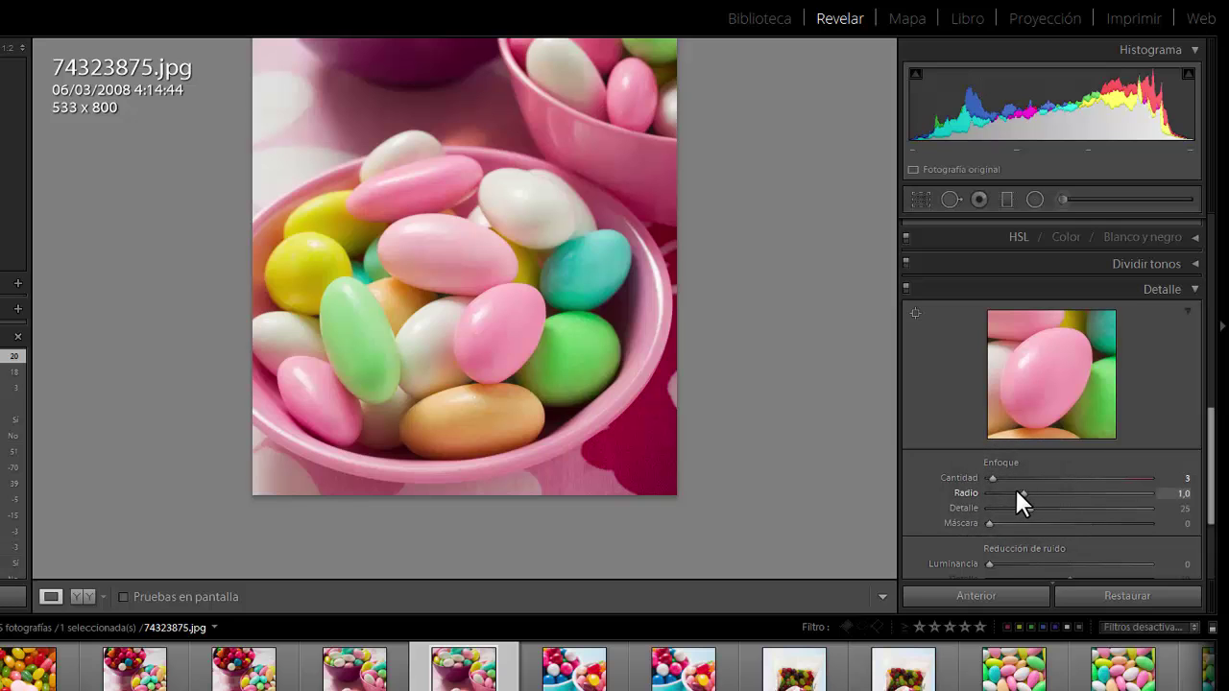
{"action": "scroll", "coordinate": [1031, 455], "scroll_direction": "down", "scroll_amount": 2}
{"action": "scroll", "coordinate": [1033, 451], "scroll_direction": "up", "scroll_amount": 2}
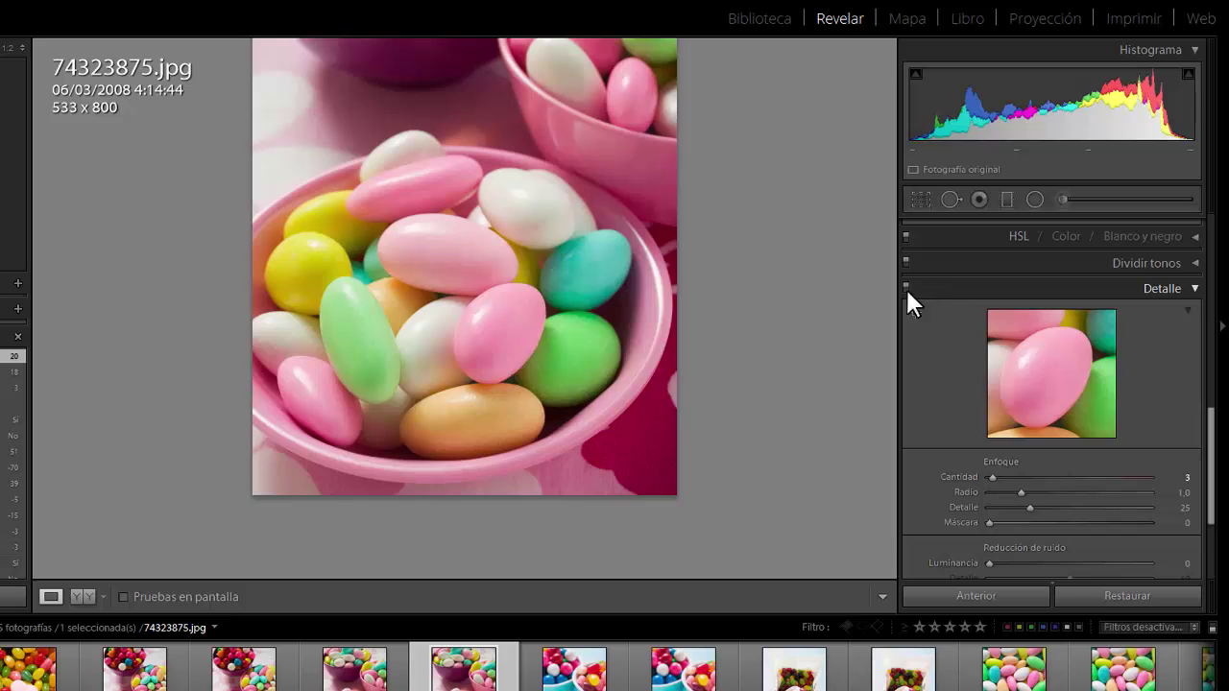
{"action": "left_click", "coordinate": [1153, 593]}
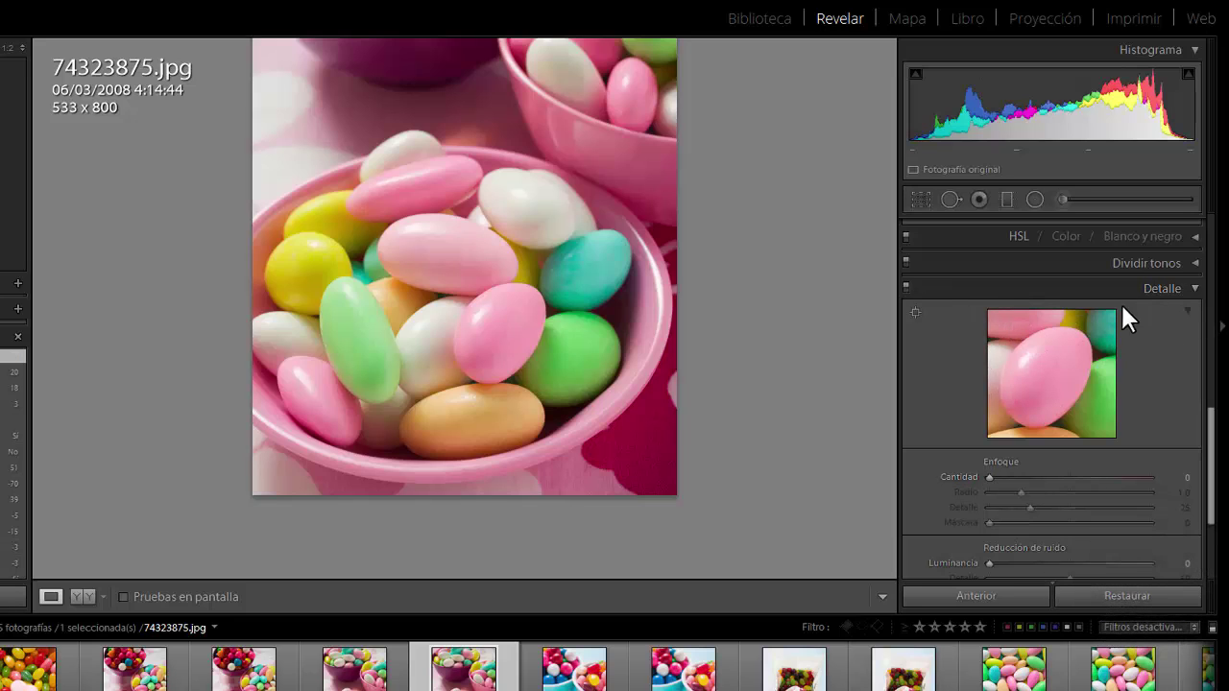
- Collapse the Detalle section and fit the whole candy photo in the view
{"action": "scroll", "coordinate": [643, 368], "scroll_direction": "up", "scroll_amount": 5}
{"action": "scroll", "coordinate": [655, 347], "scroll_direction": "down", "scroll_amount": 6}
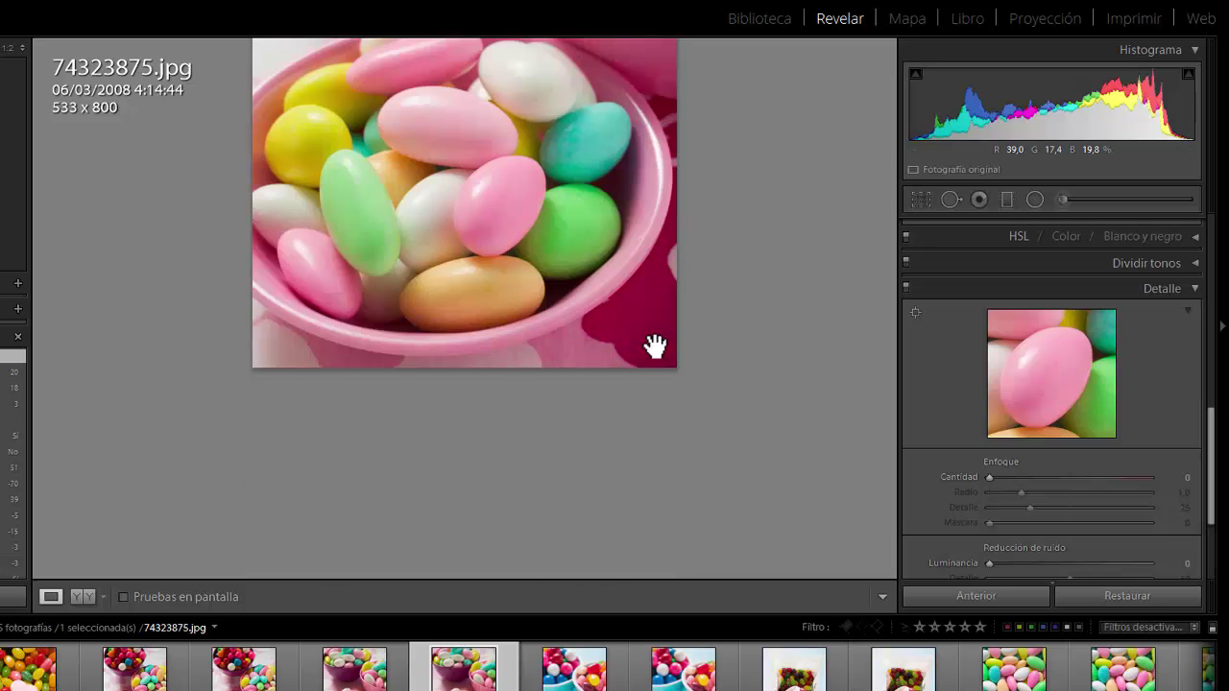
{"action": "scroll", "coordinate": [655, 346], "scroll_direction": "up", "scroll_amount": 2}
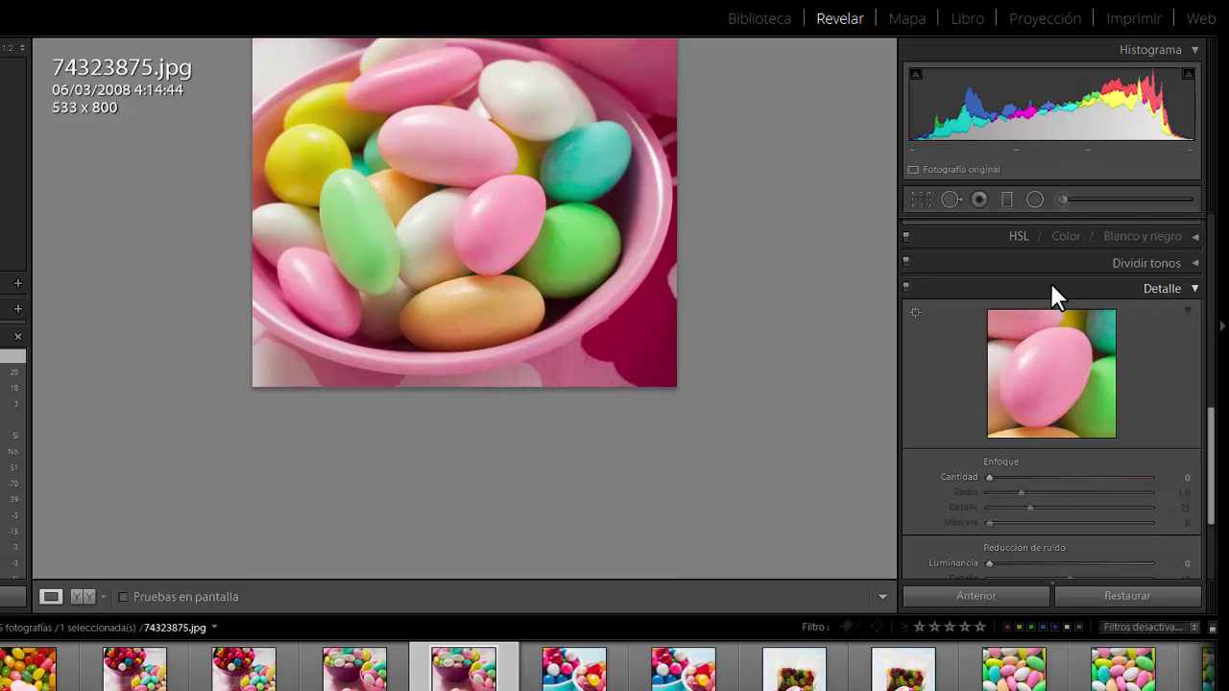
{"action": "left_click", "coordinate": [1194, 288]}
{"action": "scroll", "coordinate": [1139, 367], "scroll_direction": "up", "scroll_amount": 3}
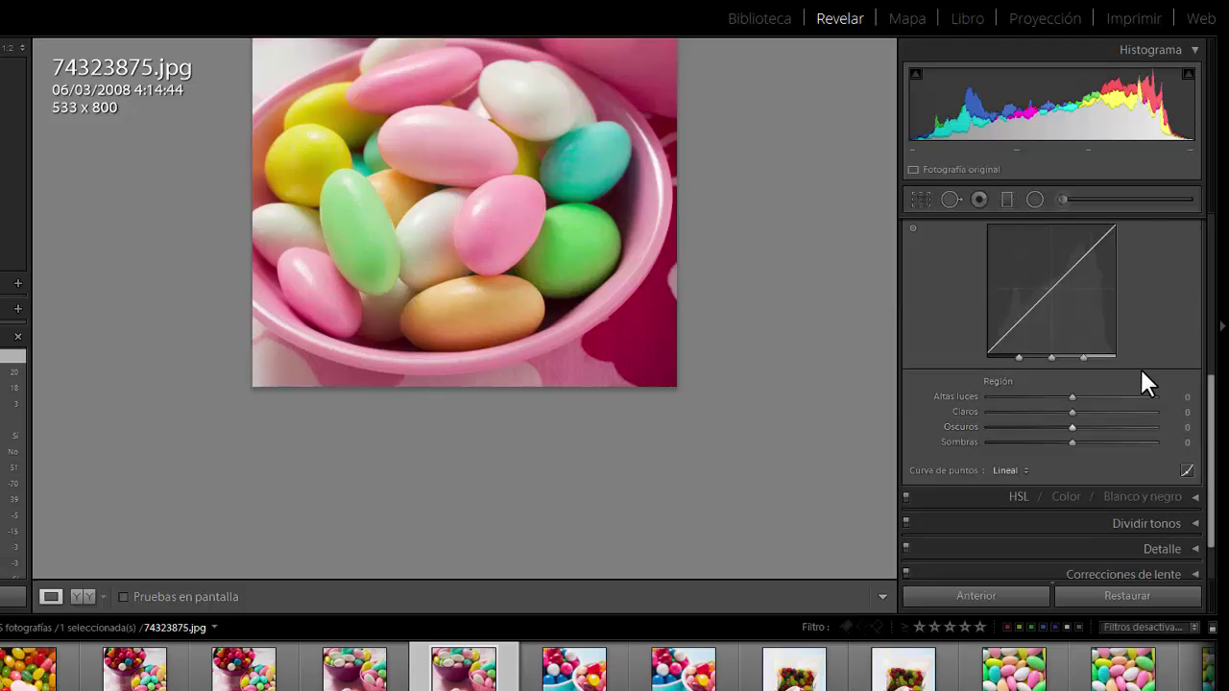
{"action": "scroll", "coordinate": [646, 271], "scroll_direction": "up", "scroll_amount": 5}
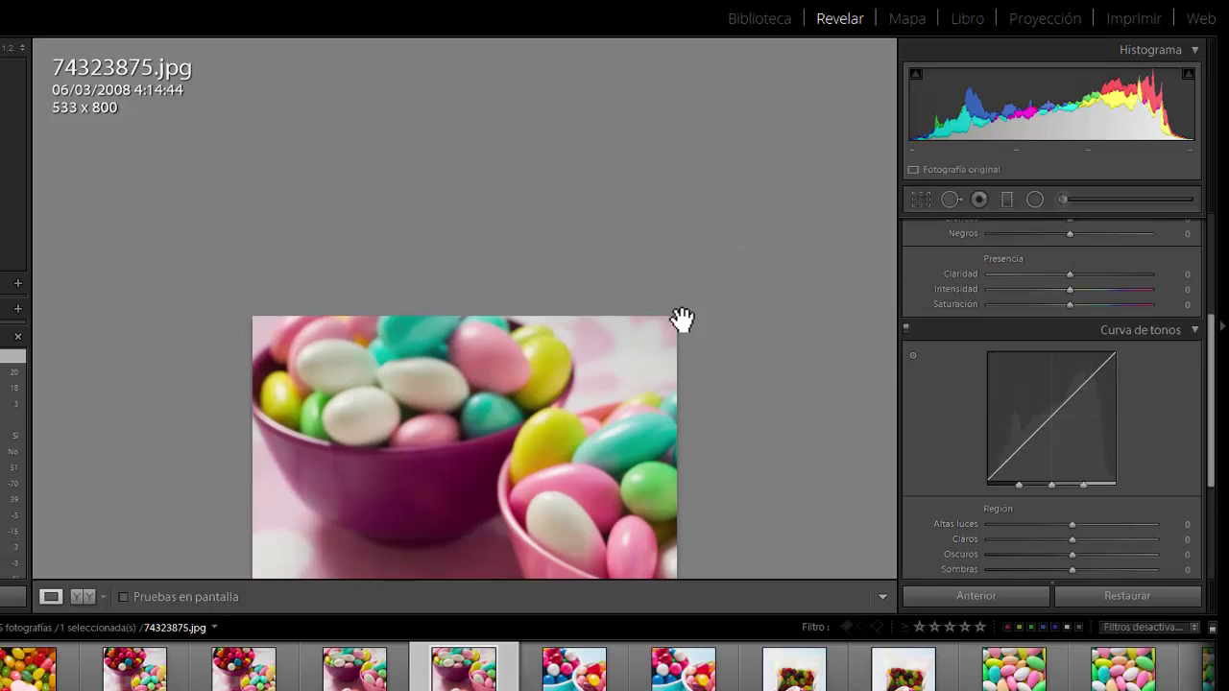
{"action": "left_click_drag", "start_coordinate": [621, 344], "coordinate": [614, 121]}
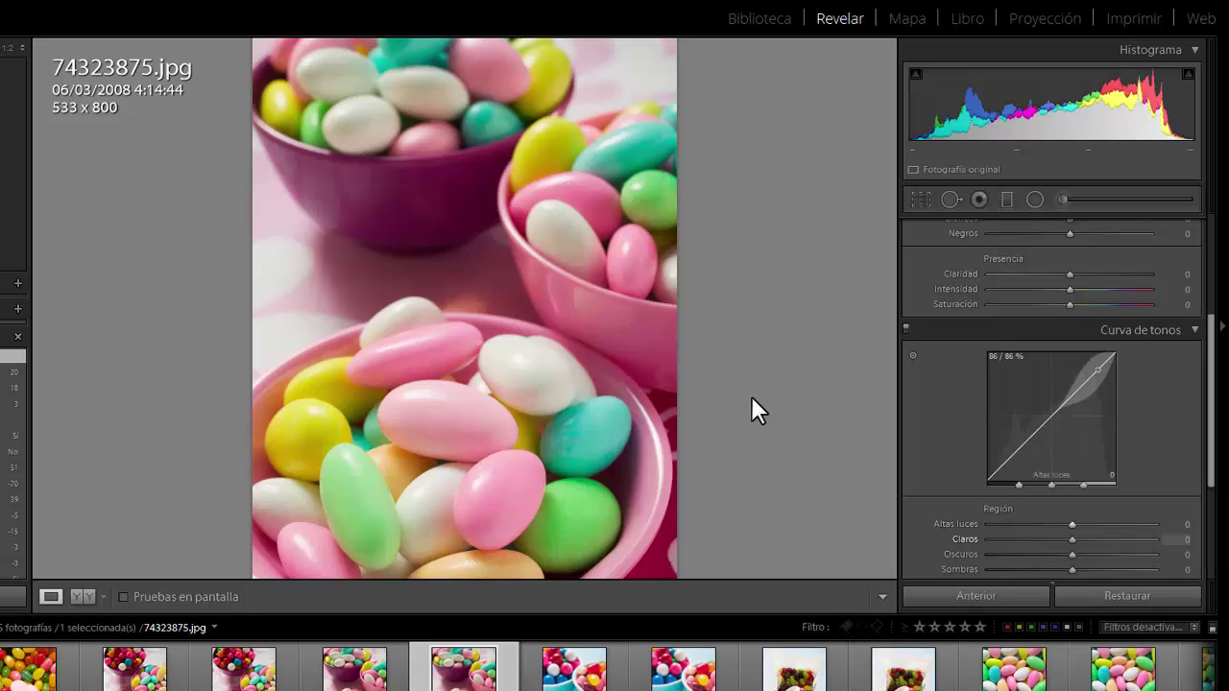
{"action": "left_click", "coordinate": [472, 263]}
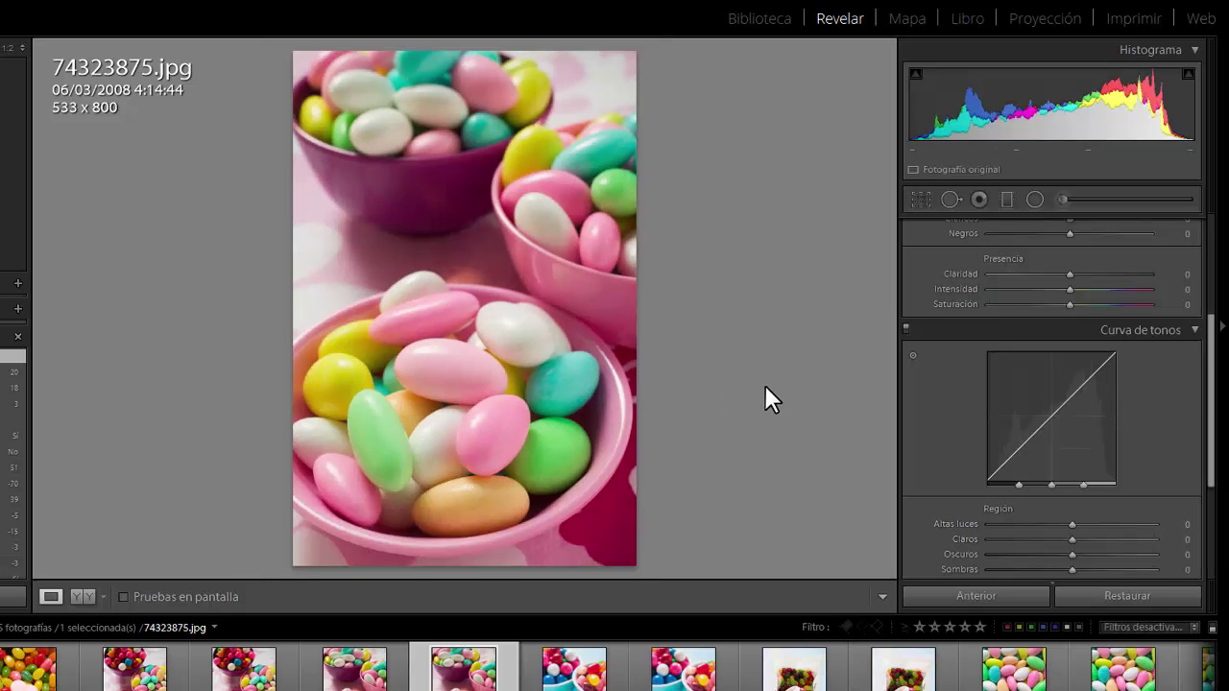